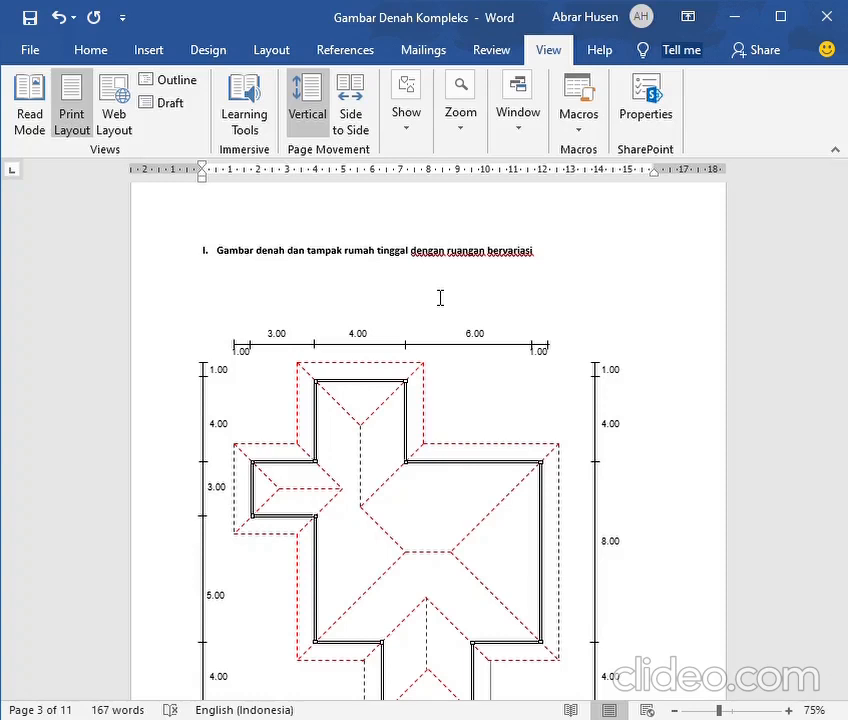
# Recolour the top eave line of the upper wing in the roof plan to blue
pyautogui.scroll(-3, 440, 298)
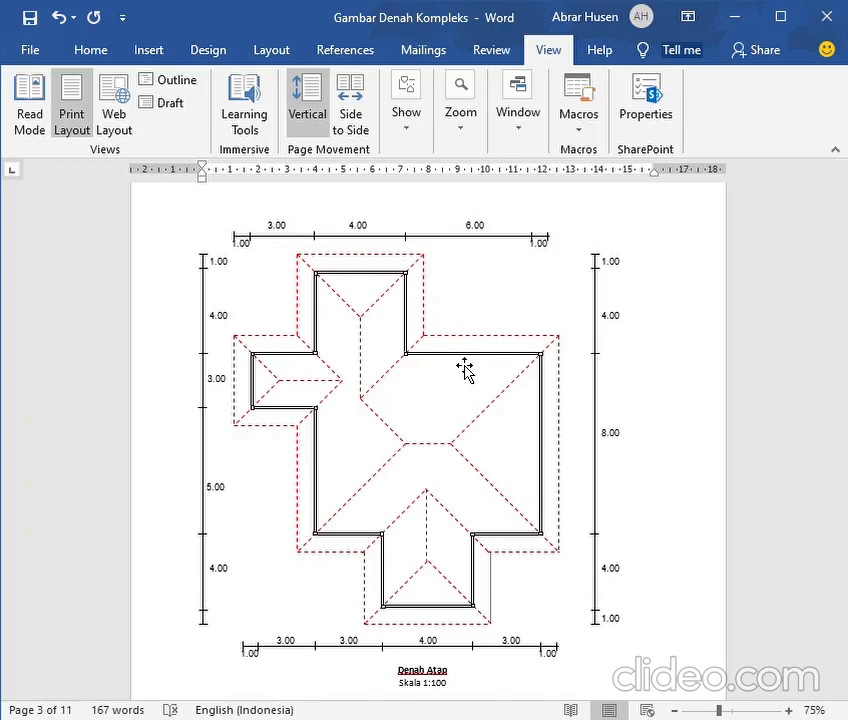
pyautogui.scroll(1, 465, 368)
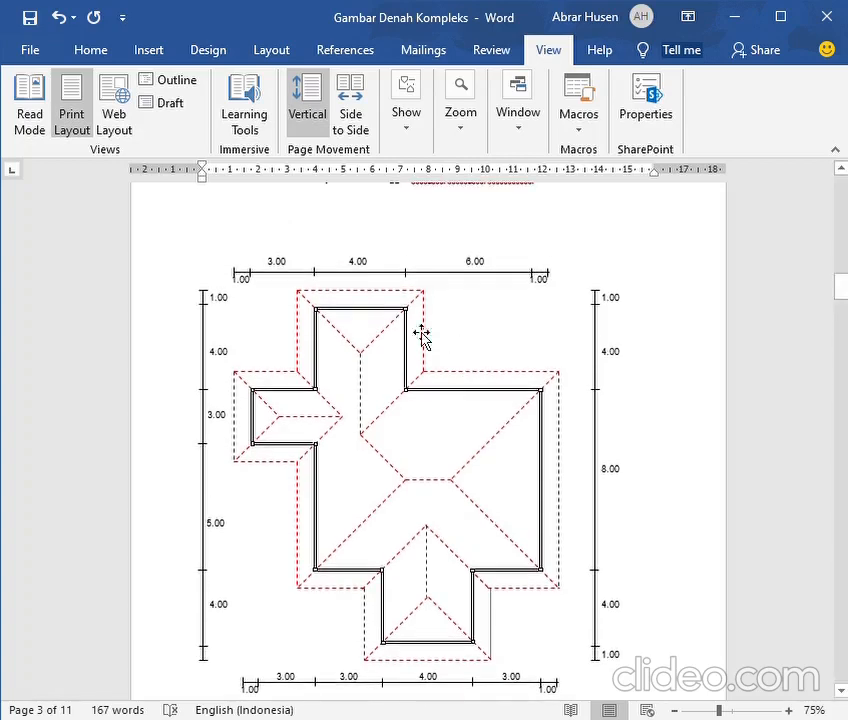
pyautogui.click(363, 302)
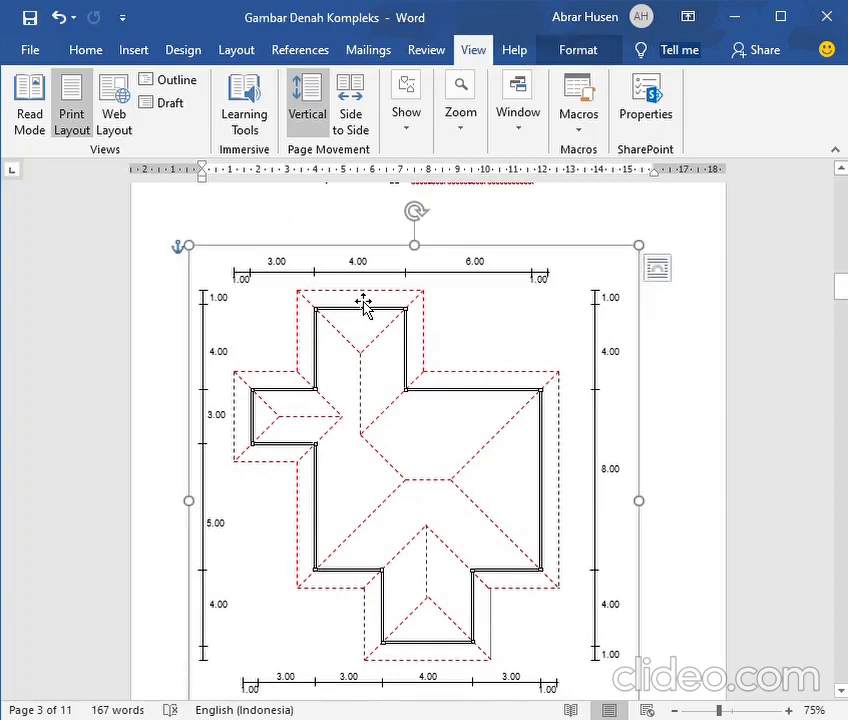
pyautogui.click(357, 300)
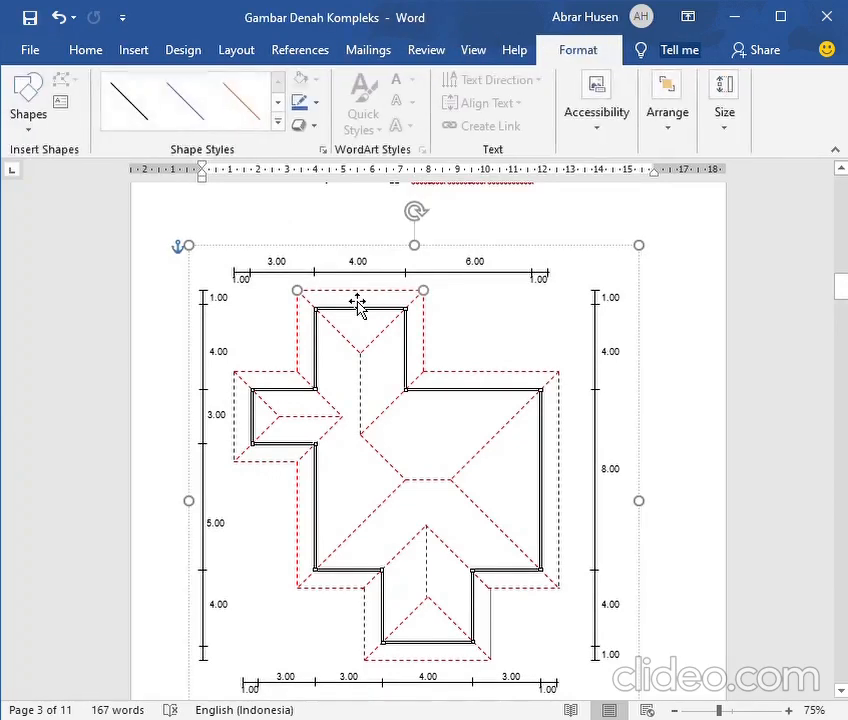
pyautogui.click(305, 106)
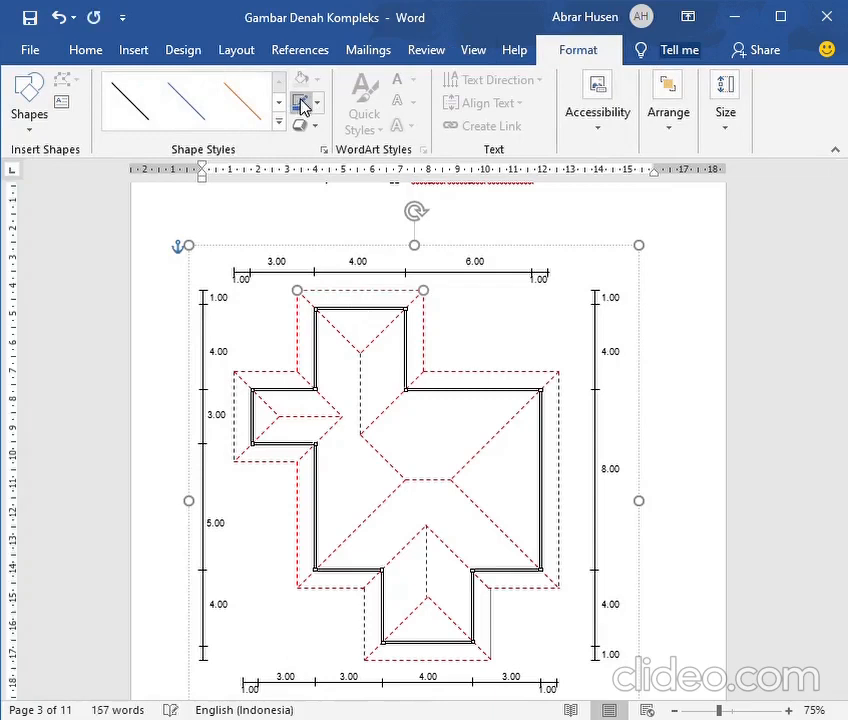
# Recolour the upper wing's right eave and the main roof's upper-right and right eave lines blue
pyautogui.click(424, 341)
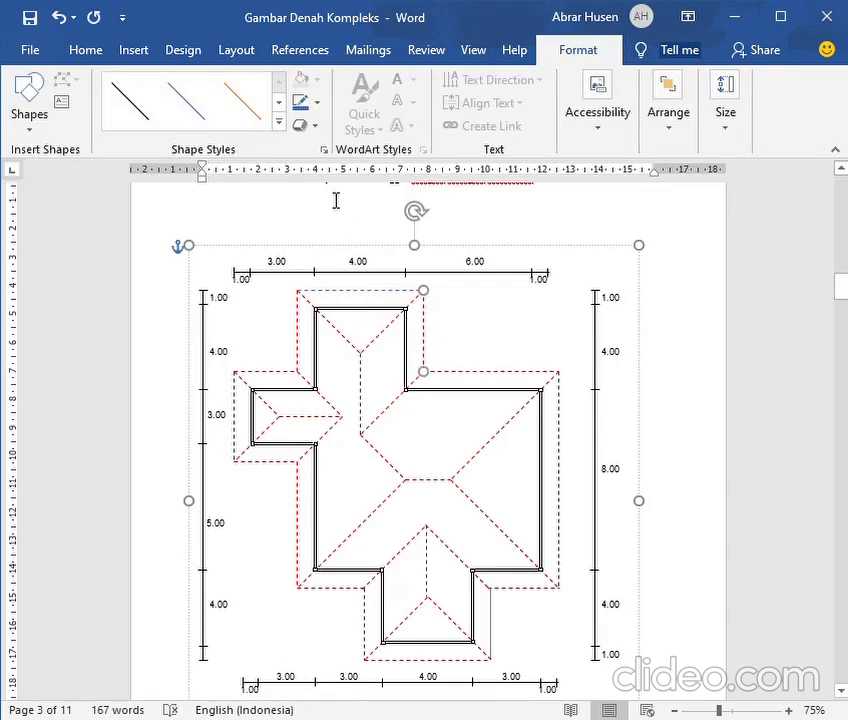
pyautogui.click(304, 102)
pyautogui.click(476, 373)
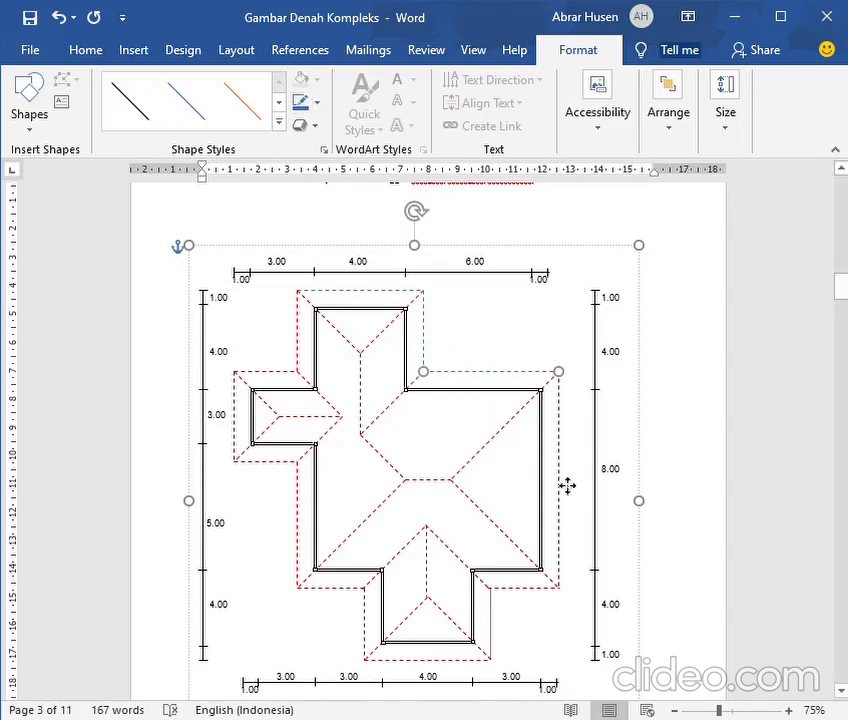
pyautogui.click(556, 444)
pyautogui.click(301, 106)
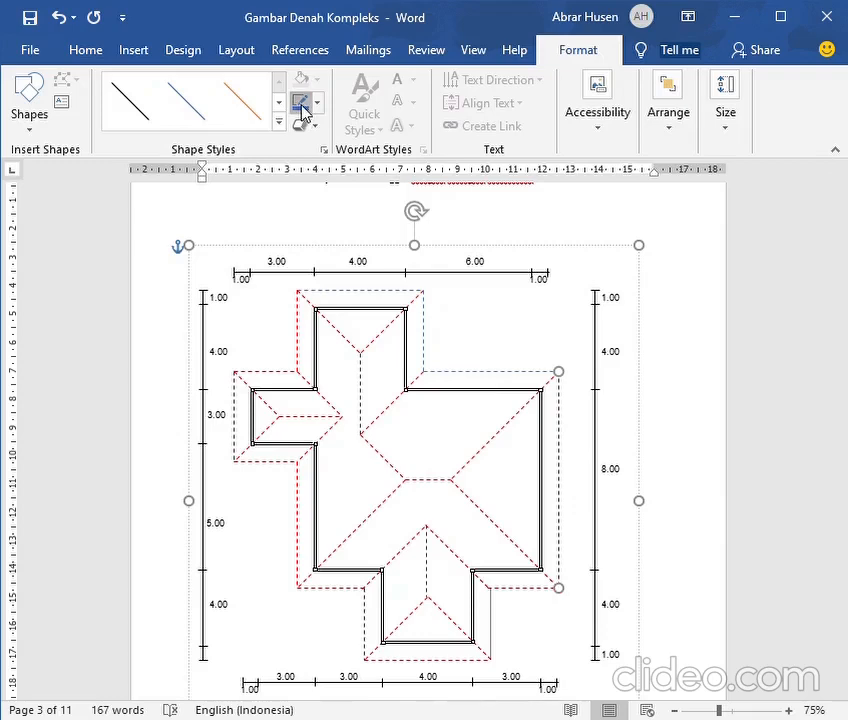
# Recolour the main roof's lower-right eave and the lower wing's right, bottom and left eave lines blue
pyautogui.scroll(-3, 659, 436)
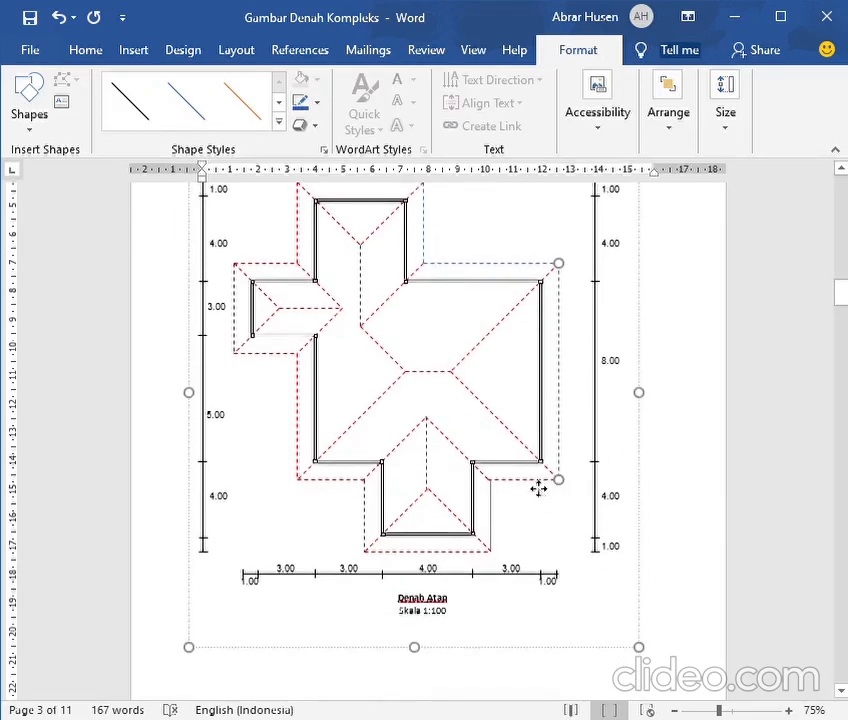
pyautogui.click(539, 482)
pyautogui.click(302, 105)
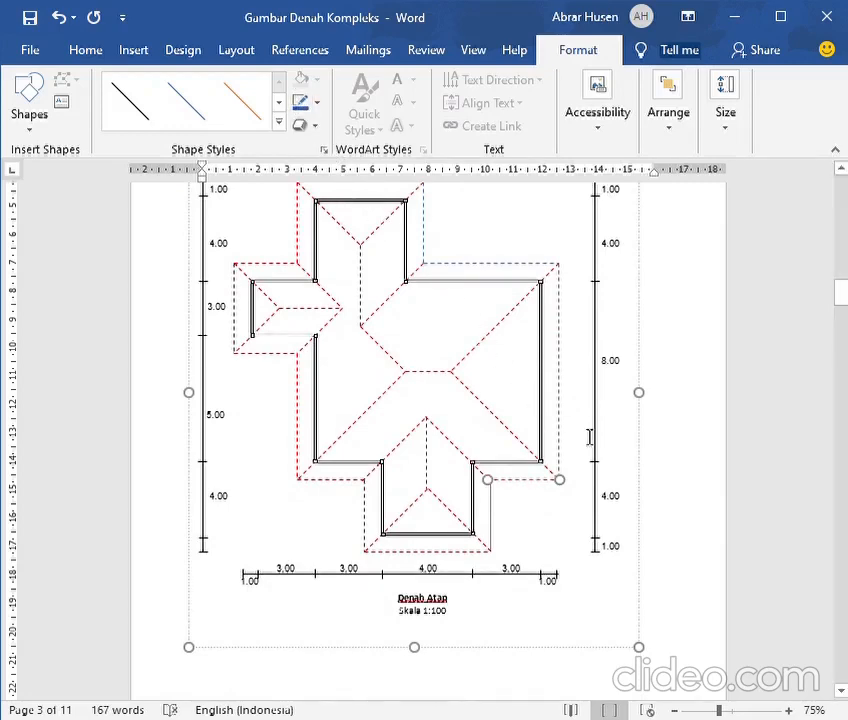
pyautogui.scroll(-3, 551, 447)
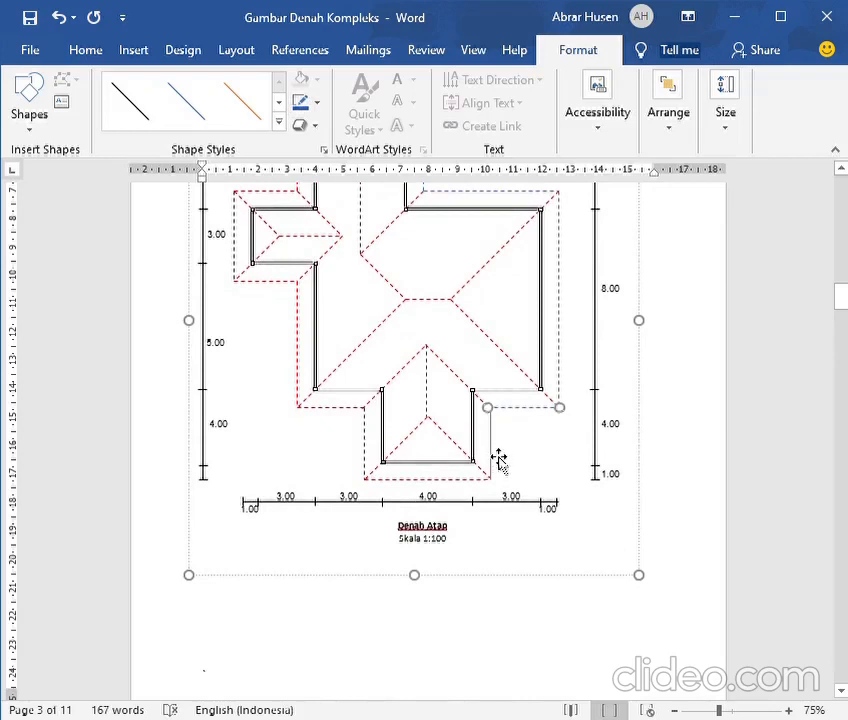
pyautogui.click(491, 458)
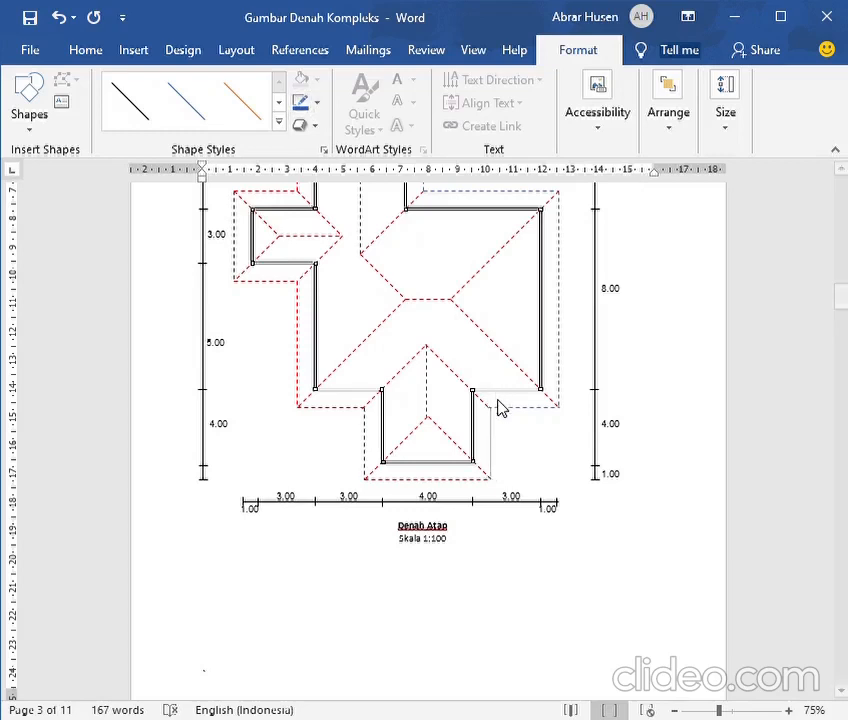
pyautogui.click(447, 479)
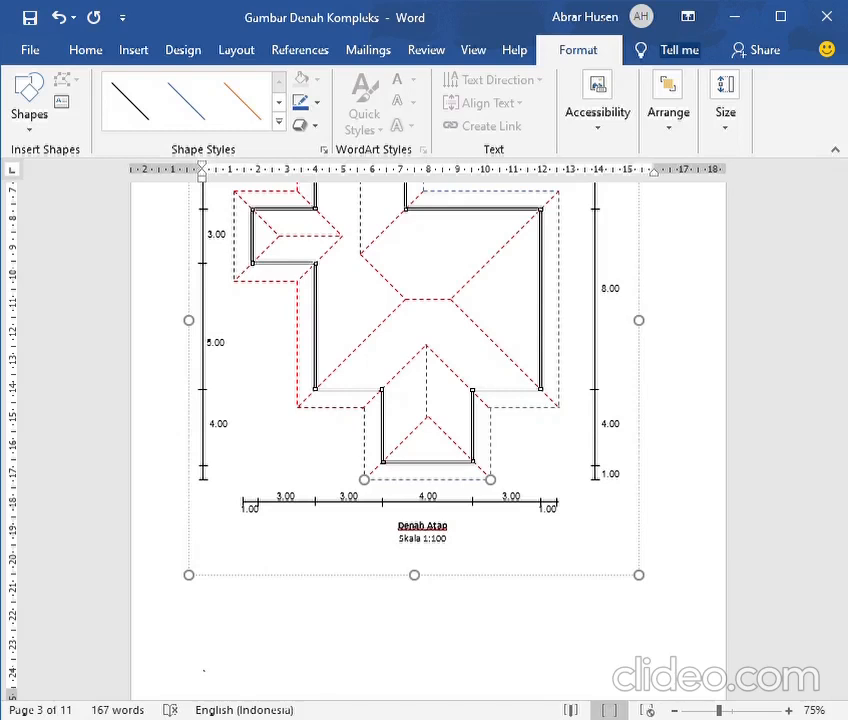
pyautogui.click(370, 443)
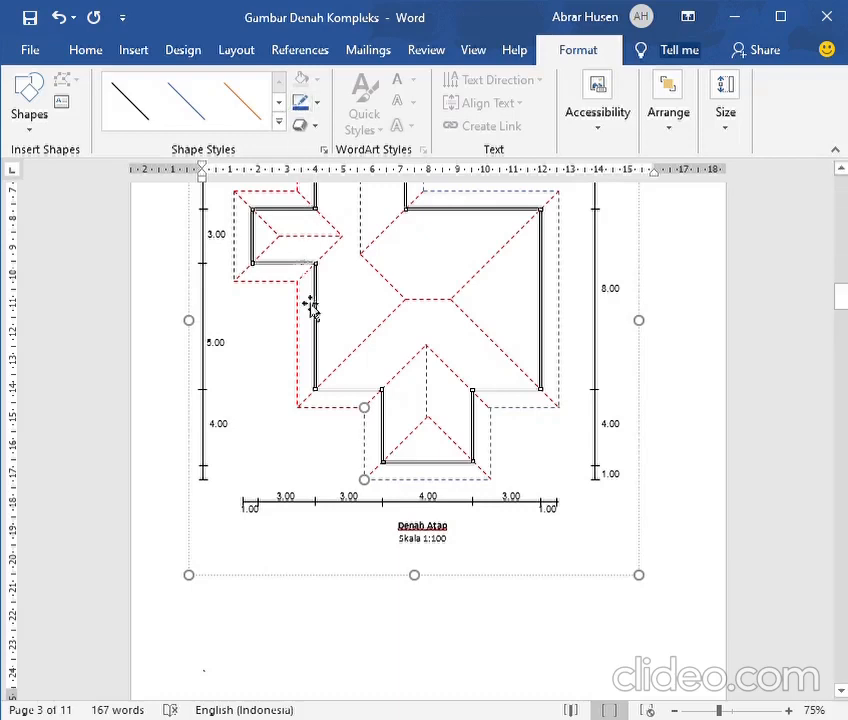
# Recolour the main roof's lower-left and left eave lines and the left wing's bottom eave blue
pyautogui.click(343, 408)
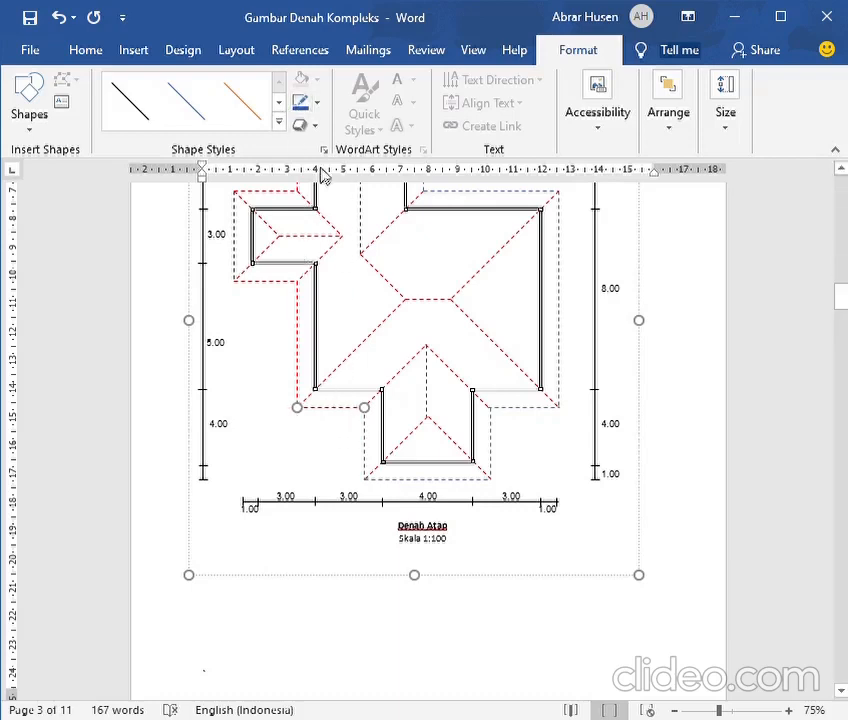
pyautogui.click(299, 333)
pyautogui.click(299, 108)
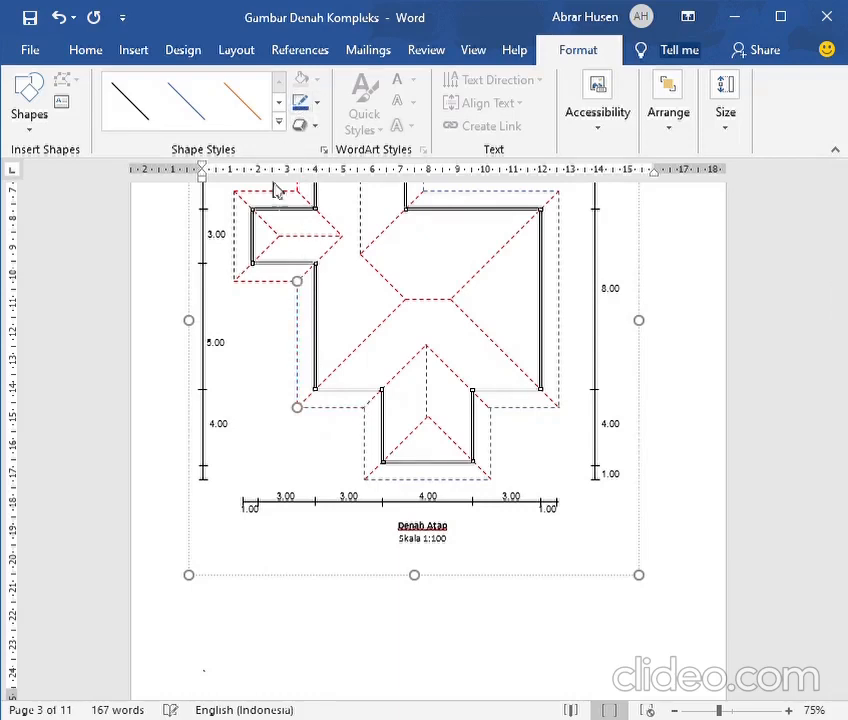
pyautogui.click(283, 280)
pyautogui.click(300, 112)
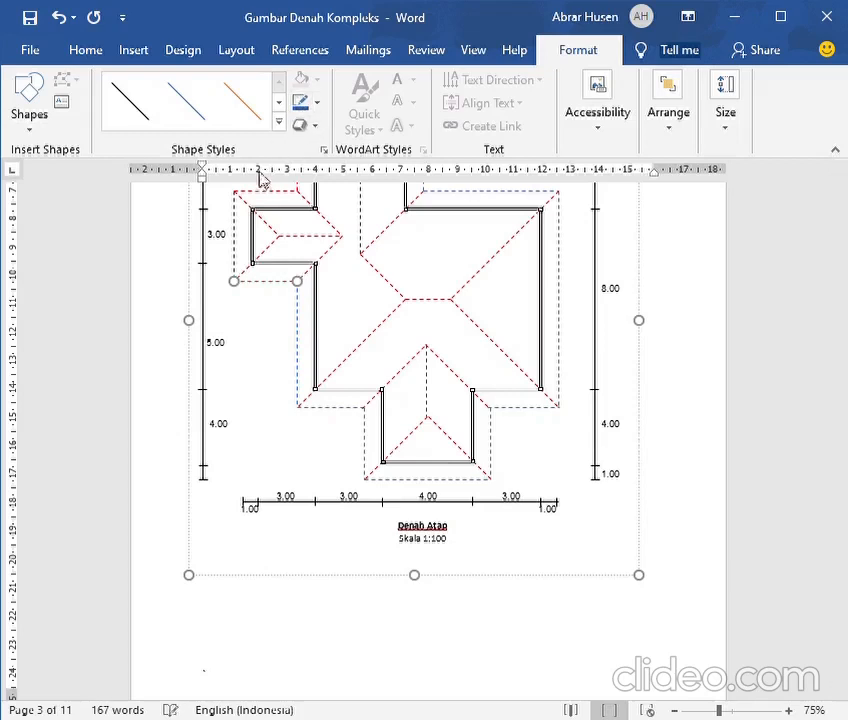
# Recolour the left wing's outer and top eave lines and the upper wing's left eave blue
pyautogui.click(241, 237)
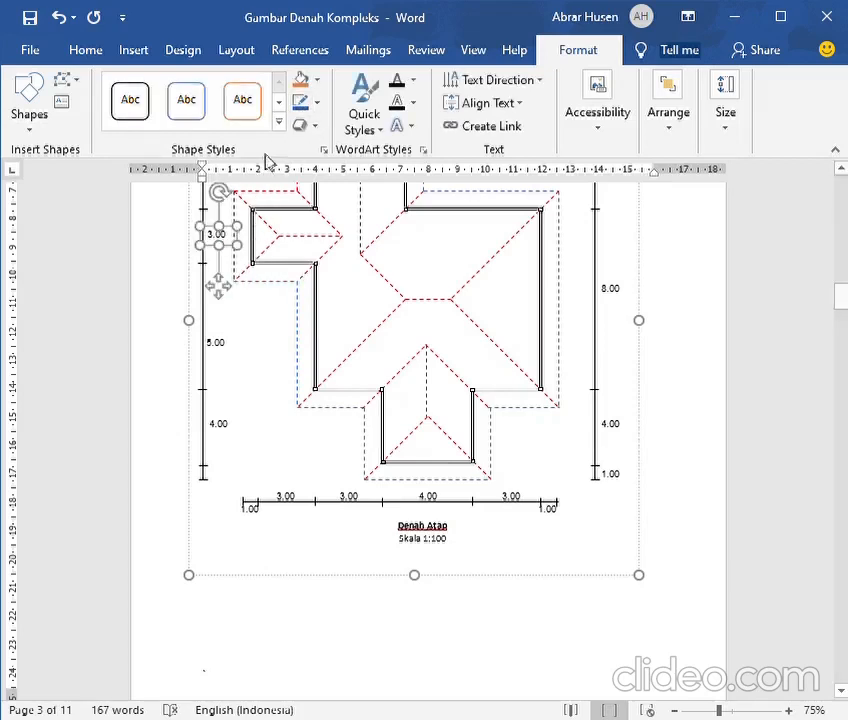
pyautogui.click(238, 212)
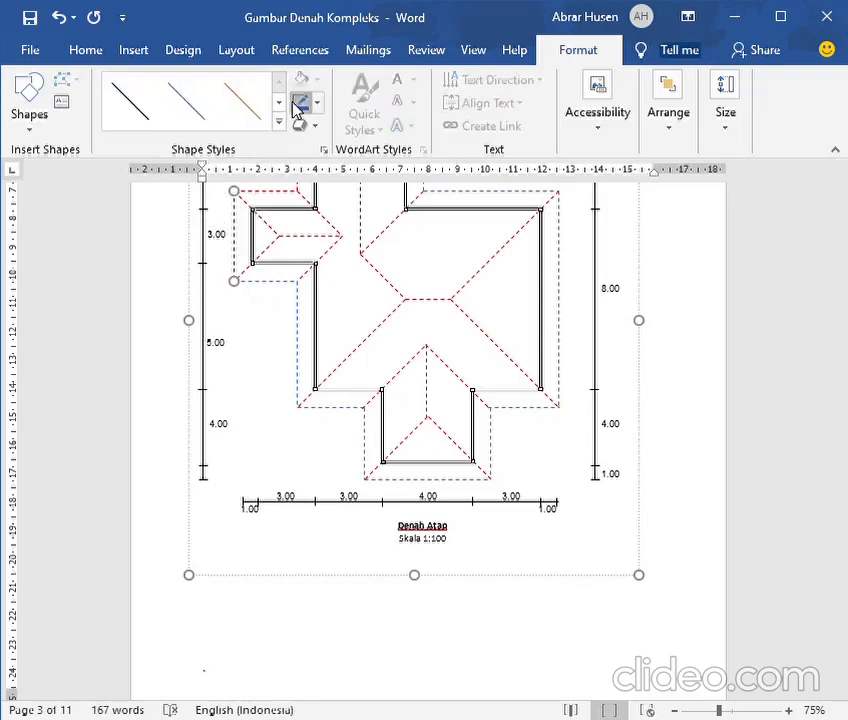
pyautogui.scroll(3, 300, 270)
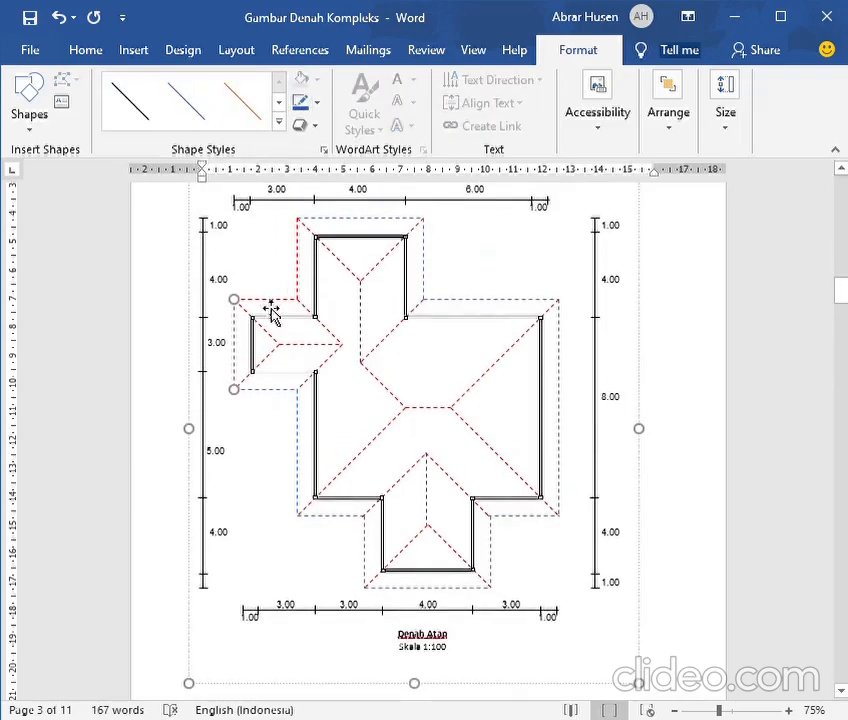
pyautogui.click(291, 299)
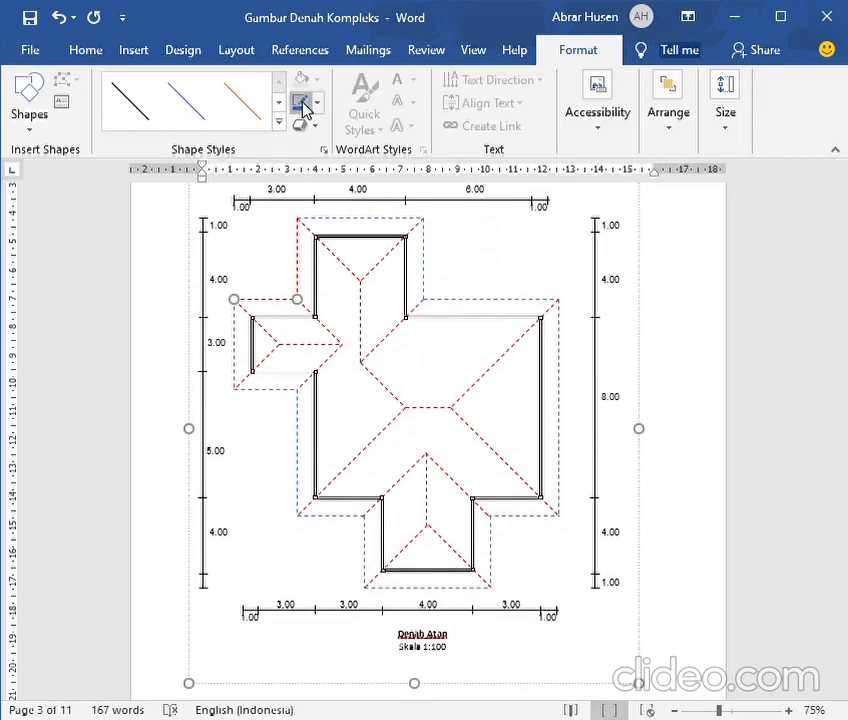
pyautogui.click(303, 258)
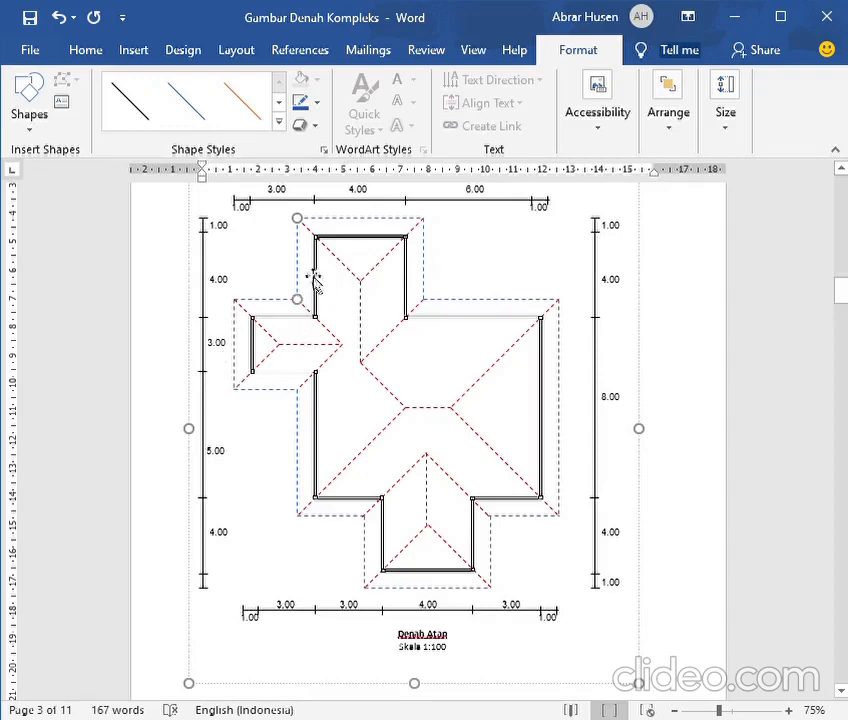
# Recolour the two diagonal hip lines of the upper wing blue
pyautogui.click(342, 265)
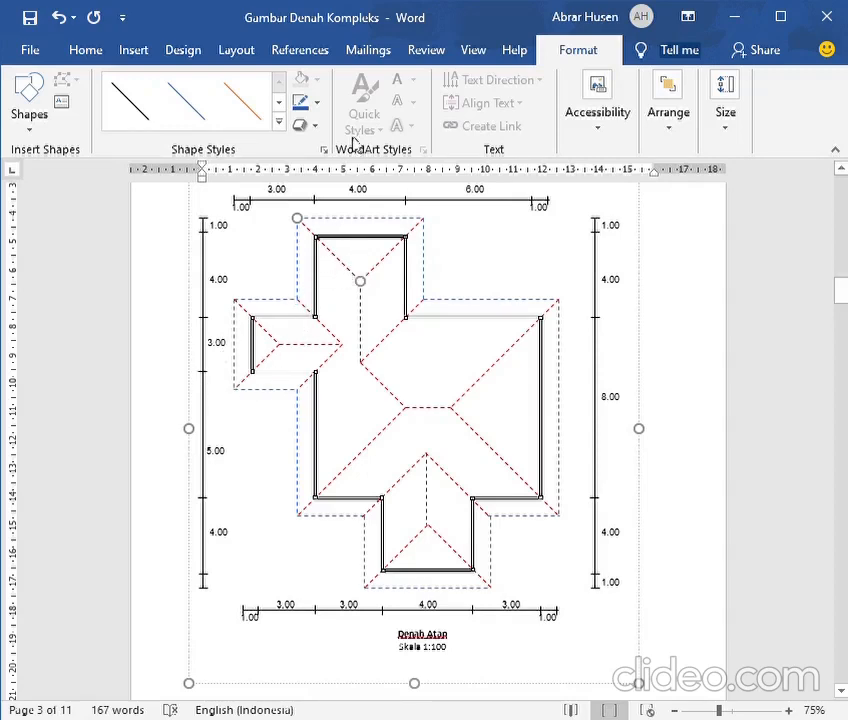
pyautogui.click(299, 105)
pyautogui.click(385, 257)
pyautogui.click(299, 105)
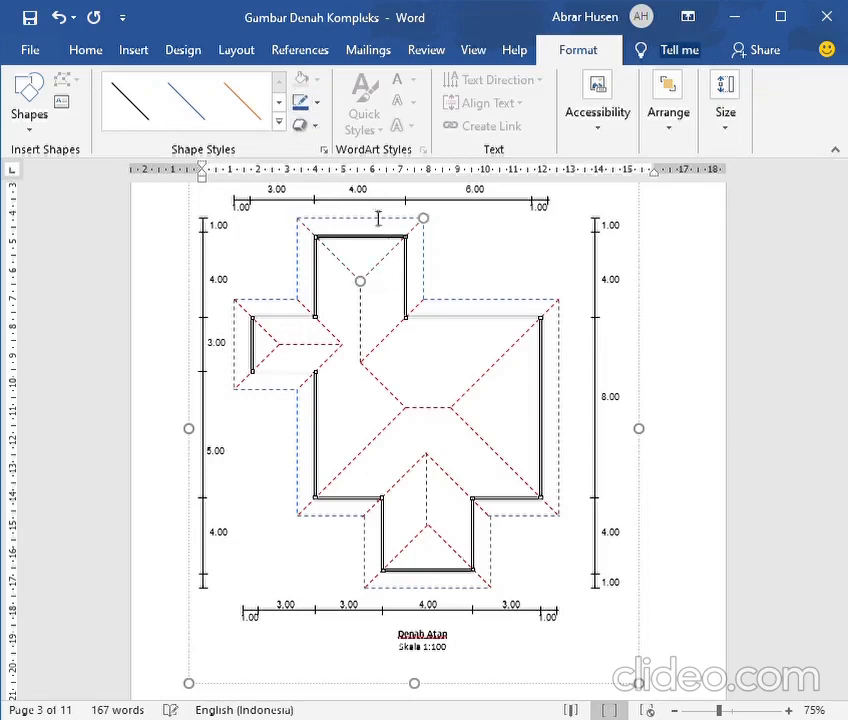
# Recolour the main roof's two right-hand hip lines and the lower wing's hip lines blue
pyautogui.click(492, 370)
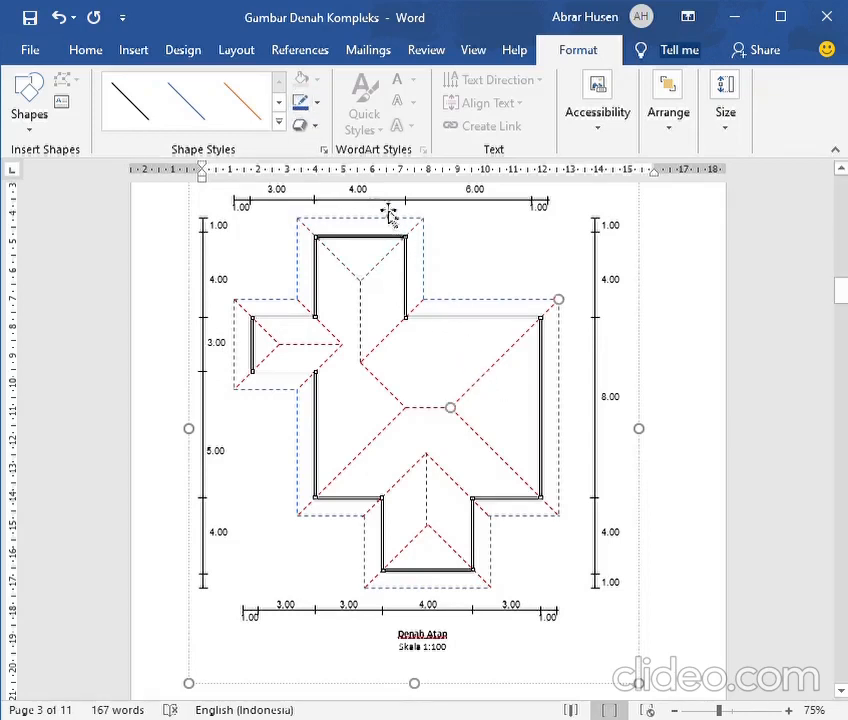
pyautogui.click(299, 104)
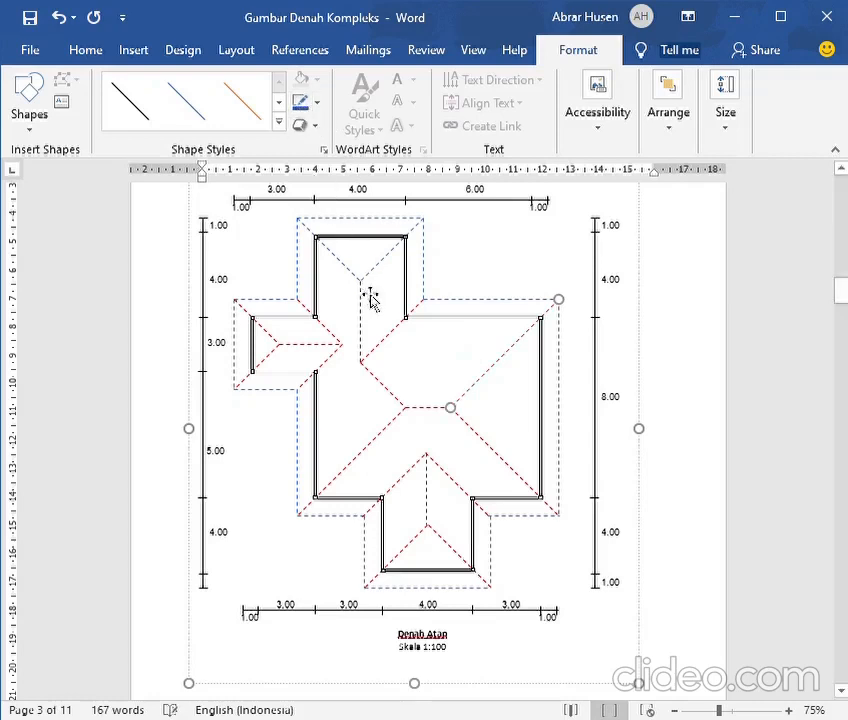
pyautogui.click(507, 460)
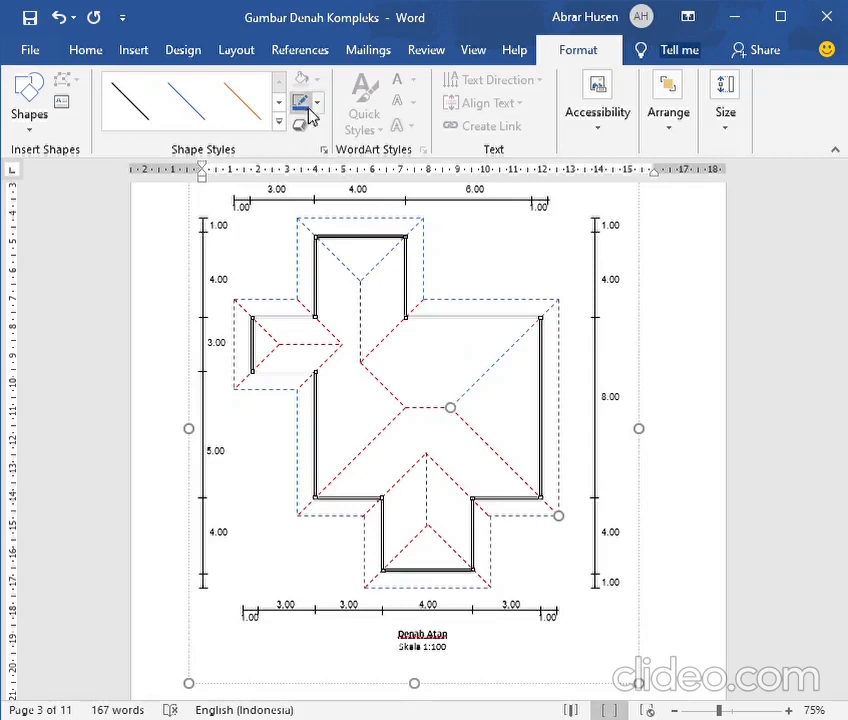
pyautogui.click(465, 565)
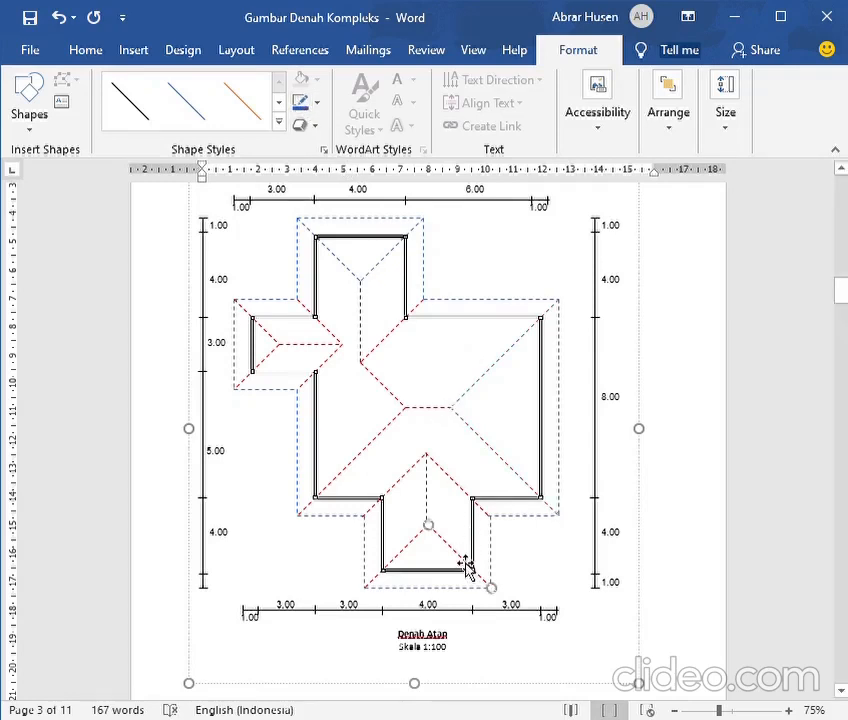
pyautogui.click(303, 110)
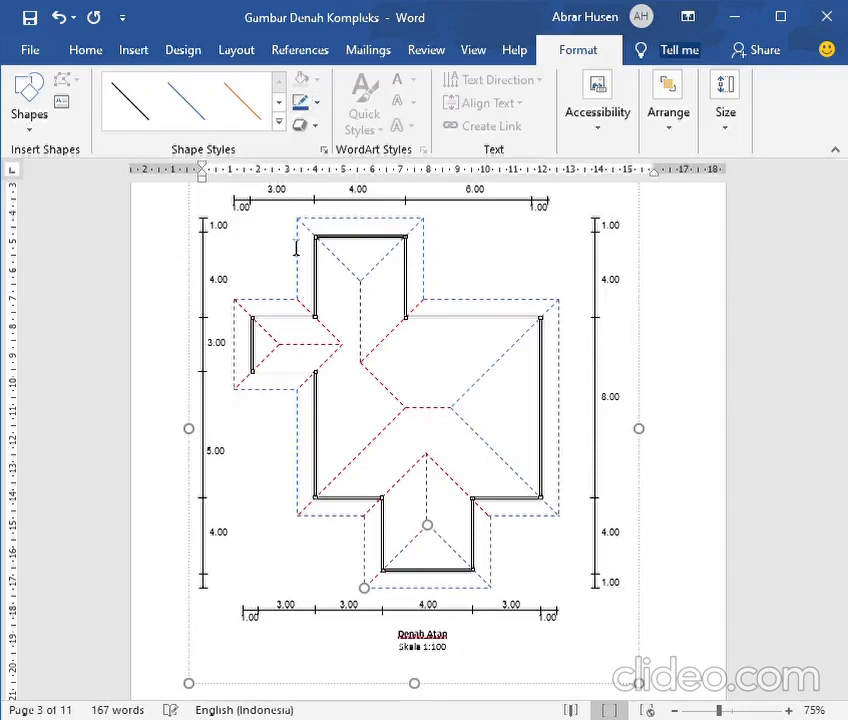
# Recolour the left wing's hips, the lower wing's valleys and the ridge lines of the lower and upper wings blue
pyautogui.click(270, 357)
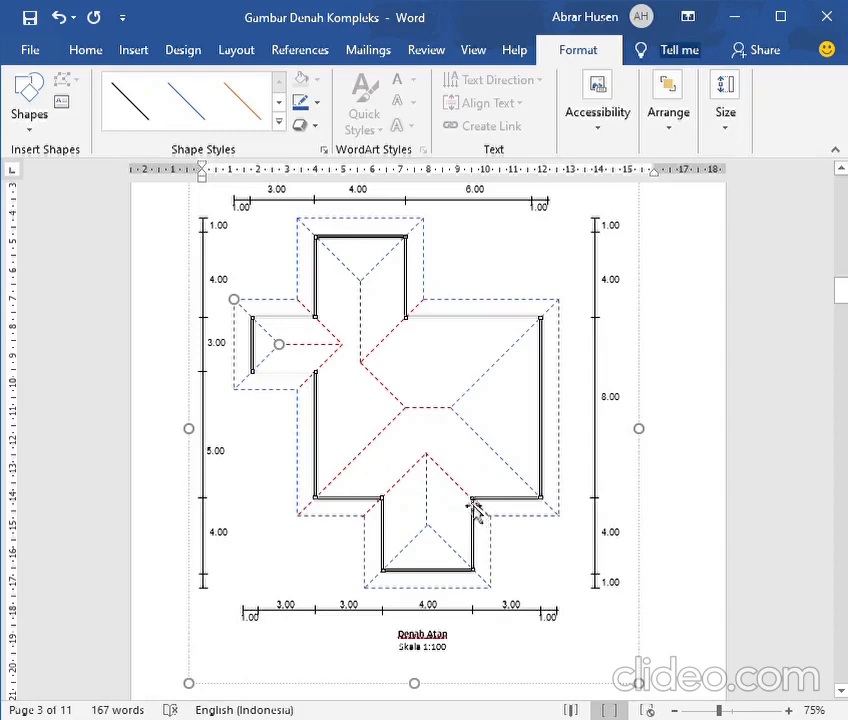
pyautogui.click(408, 488)
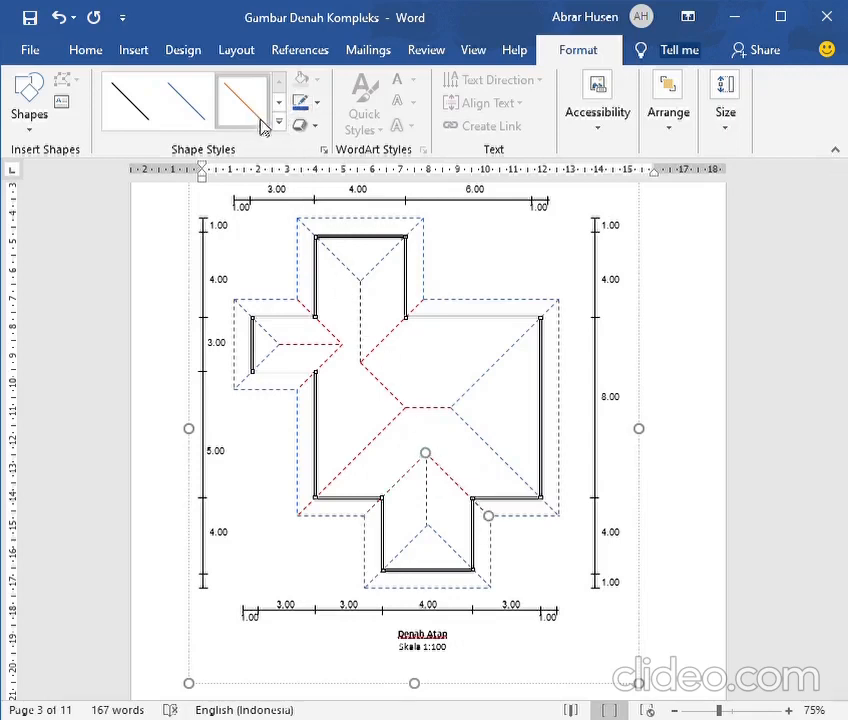
pyautogui.click(431, 508)
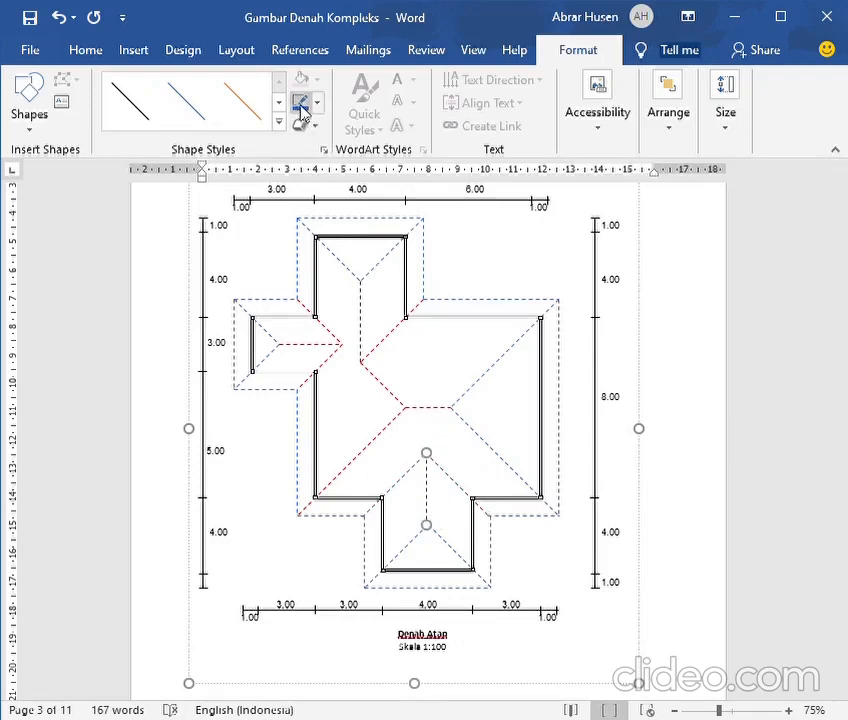
pyautogui.click(364, 318)
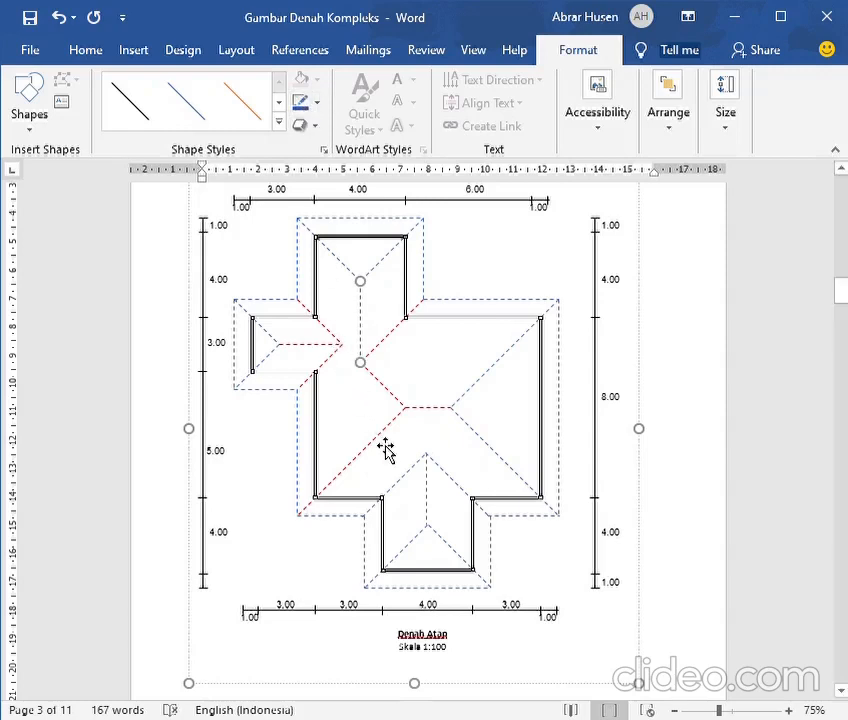
# Draw a straight line over the left wing's upper valley, from the inner eave corner to the lower end of the upper wing's ridge
pyautogui.click(390, 342)
pyautogui.click(337, 341)
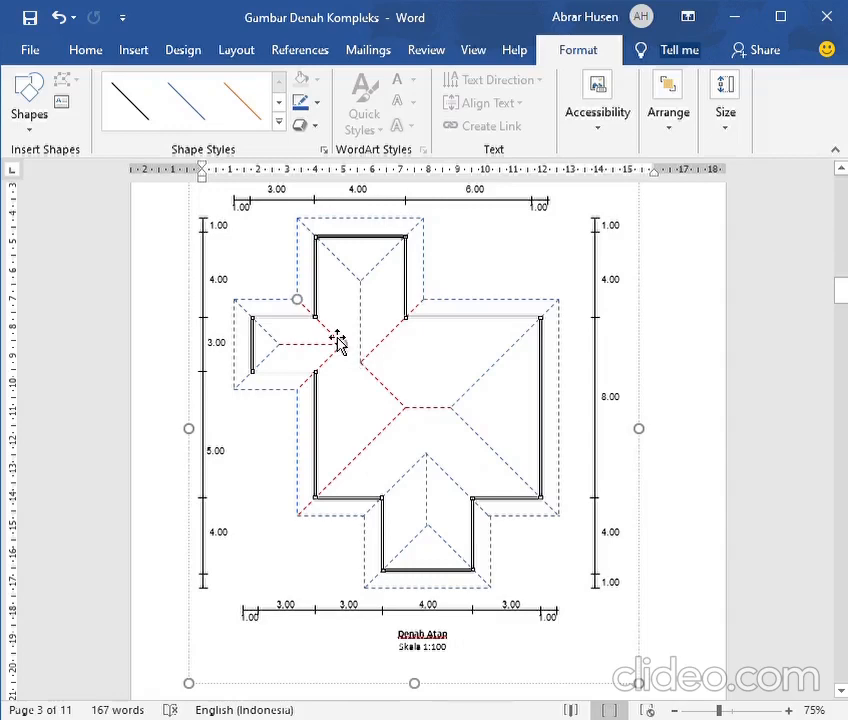
pyautogui.click(130, 52)
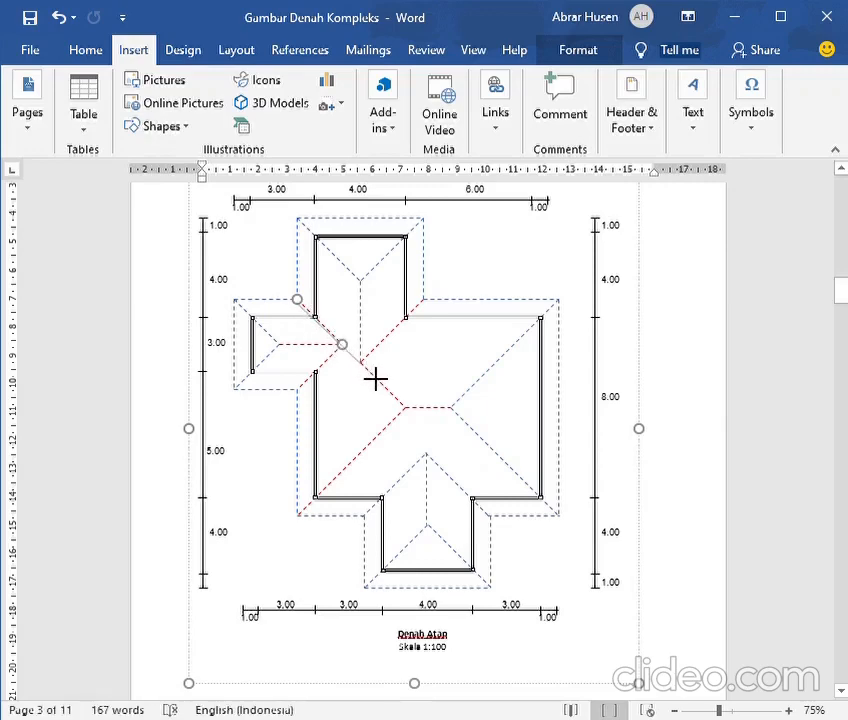
pyautogui.moveTo(375, 380); pyautogui.dragTo(361, 364)
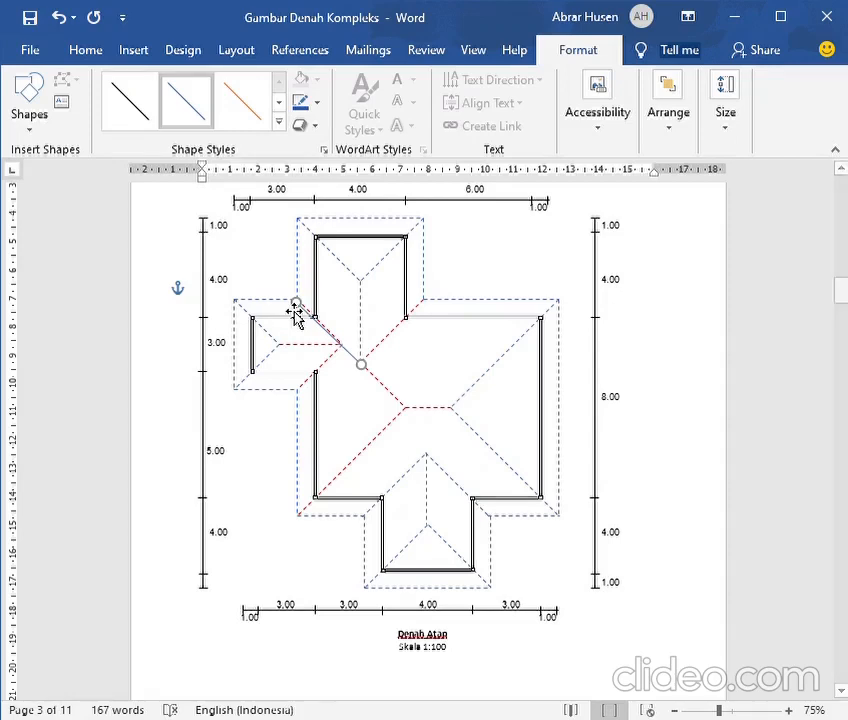
# Recolour the left wing's lower valley and ridge and the upper wing's right valley blue
pyautogui.click(329, 375)
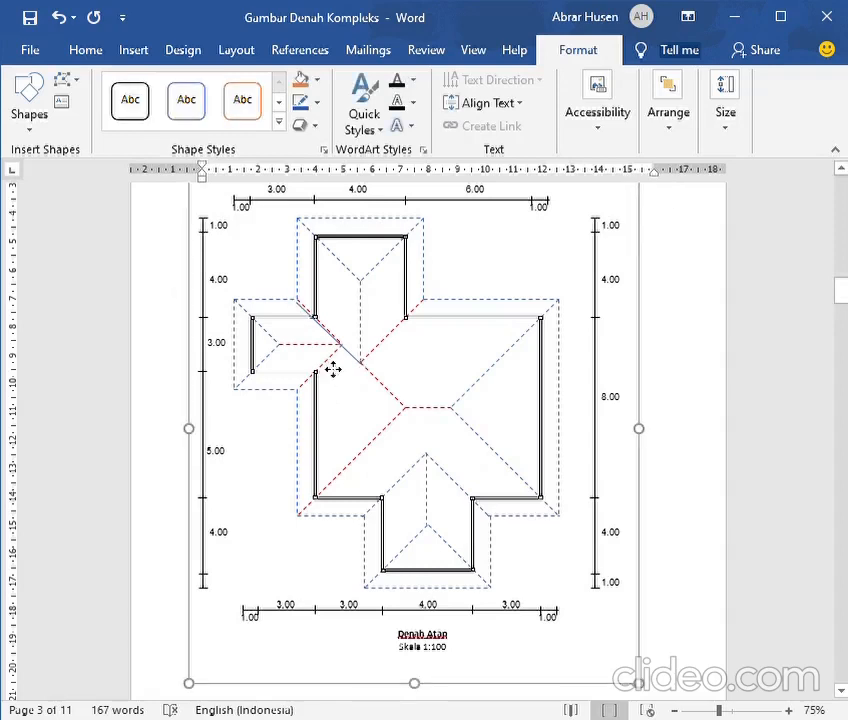
pyautogui.click(327, 364)
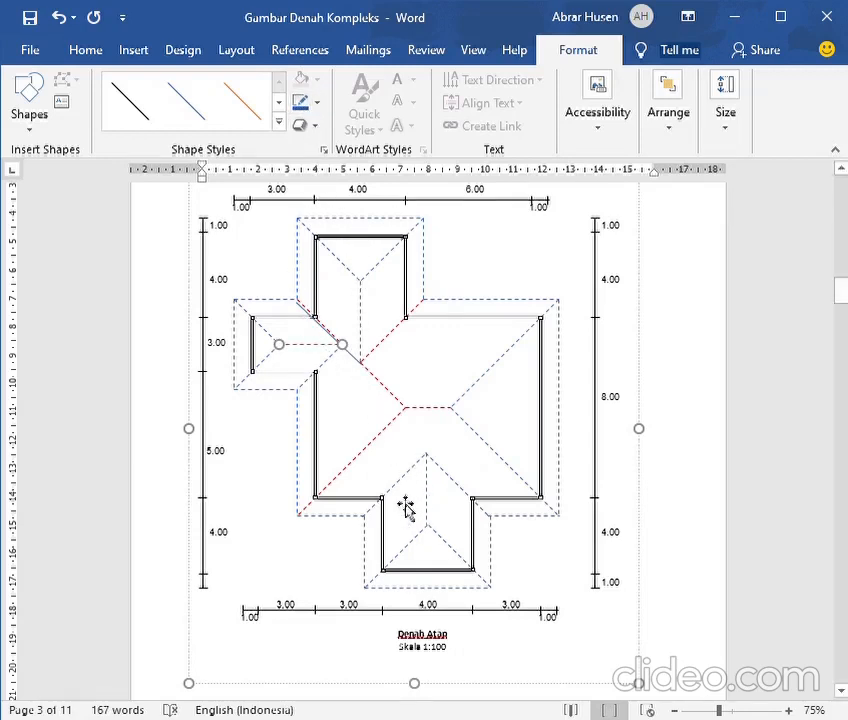
pyautogui.click(413, 466)
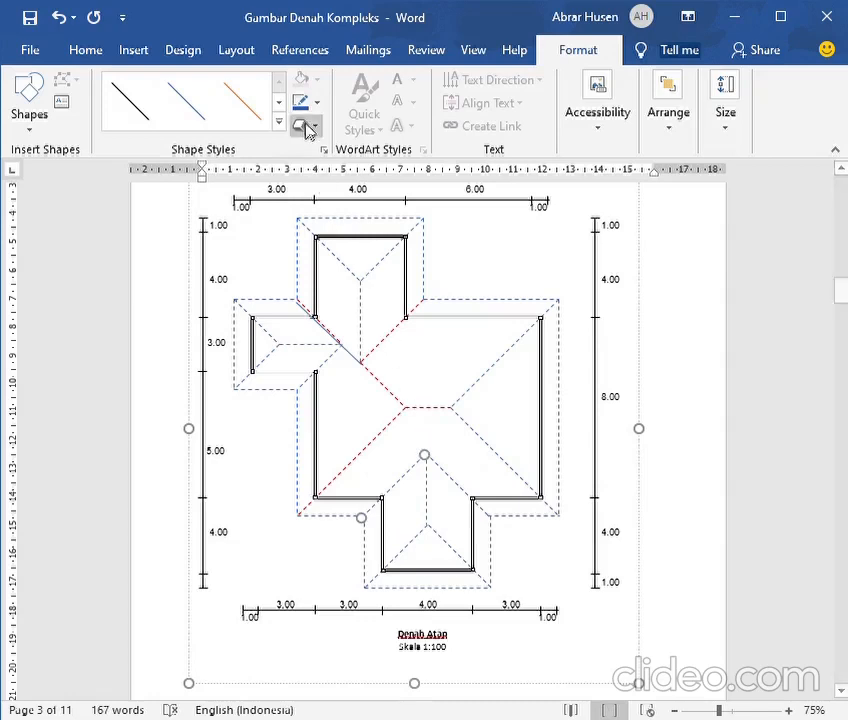
pyautogui.click(433, 508)
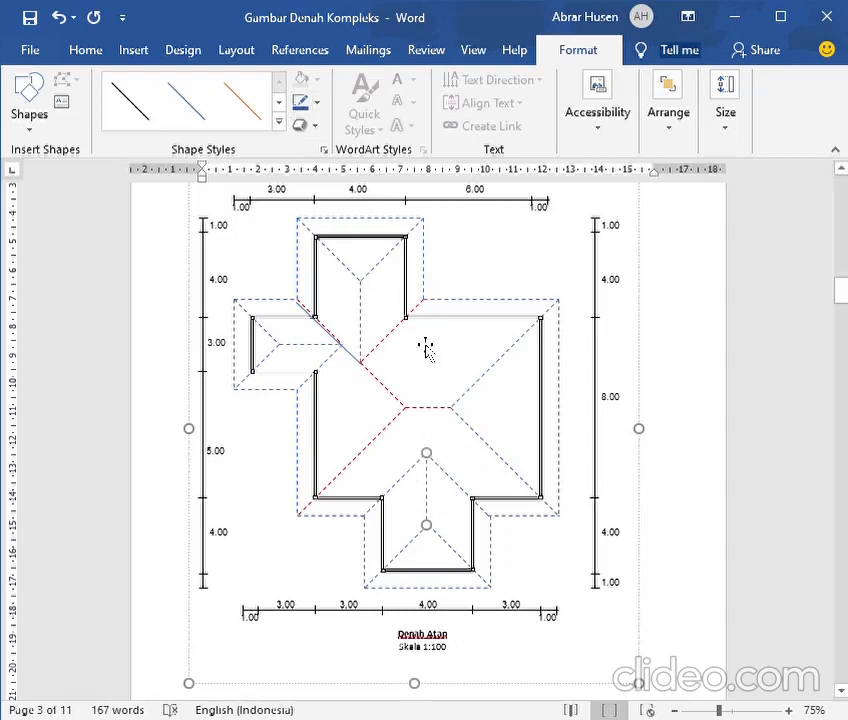
pyautogui.click(395, 341)
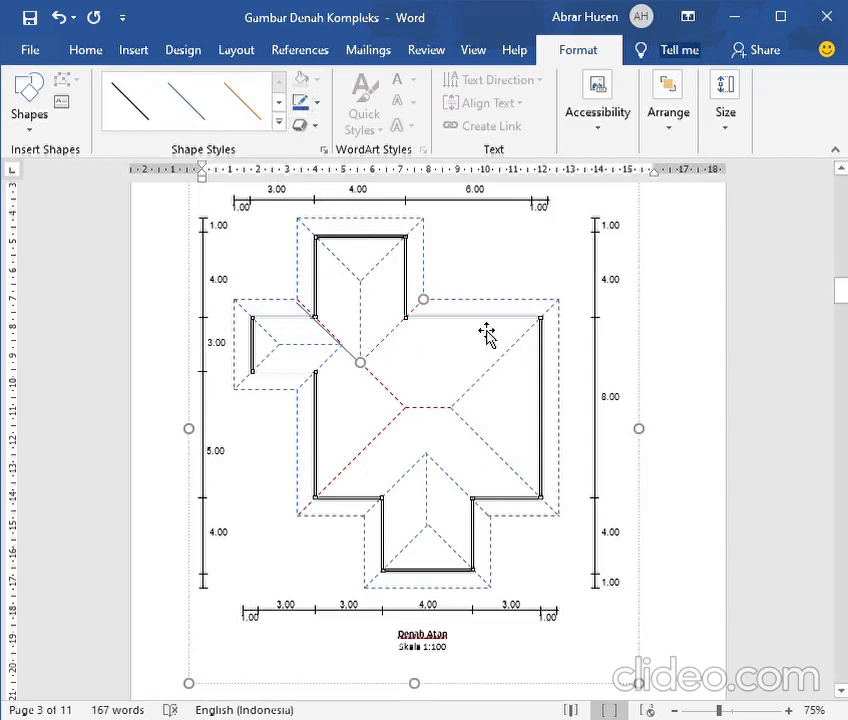
pyautogui.click(236, 121)
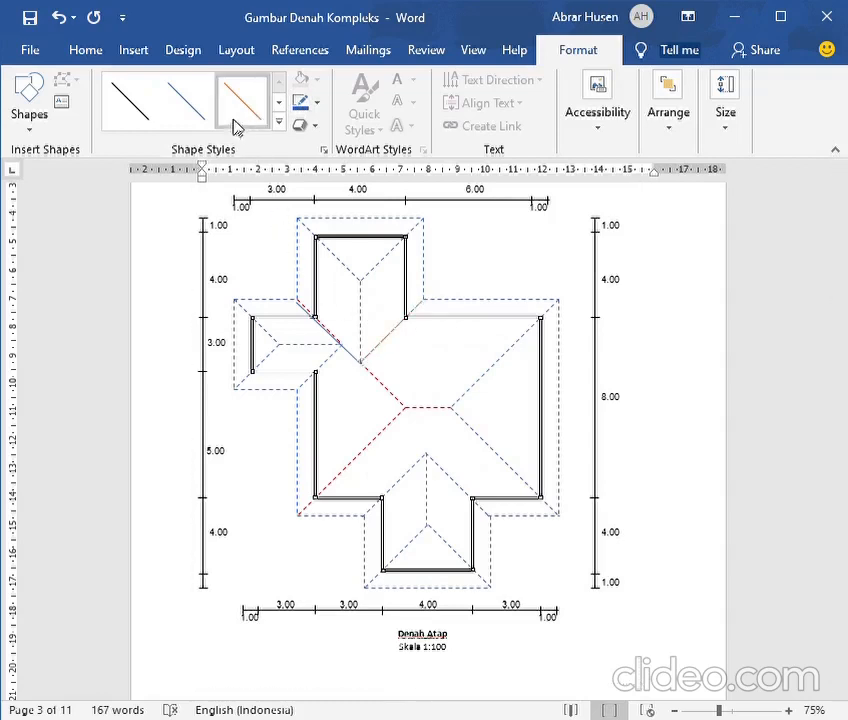
# Draw a green-outlined rectangle over the walls of the main house body, placed behind the roof drawing
pyautogui.click(137, 50)
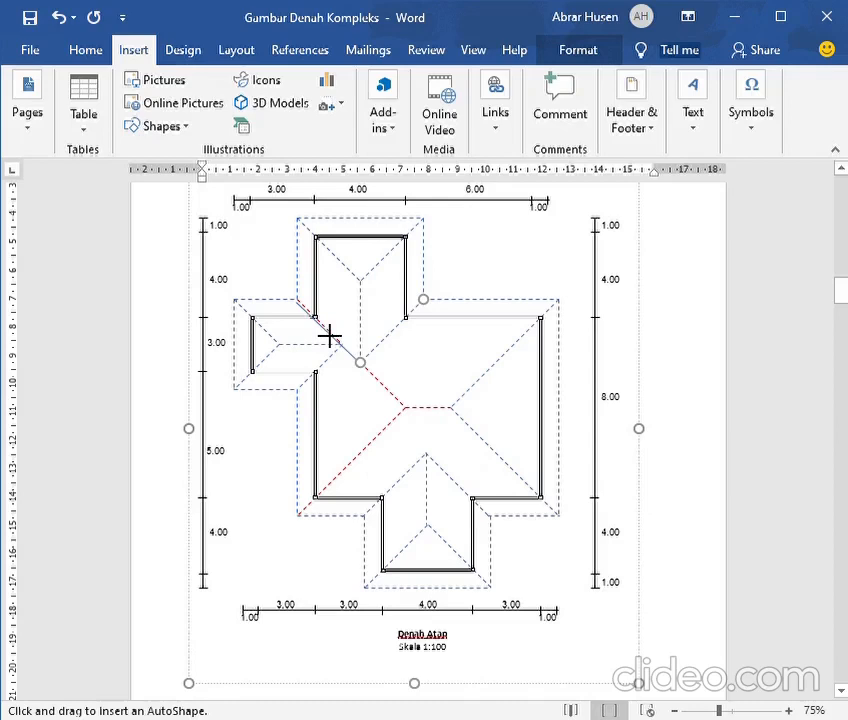
pyautogui.moveTo(316, 318)
pyautogui.mouseDown()
pyautogui.moveTo(333, 365)
pyautogui.moveTo(332, 510)
pyautogui.moveTo(371, 507)
pyautogui.moveTo(436, 527)
pyautogui.moveTo(556, 519)
pyautogui.mouseUp()
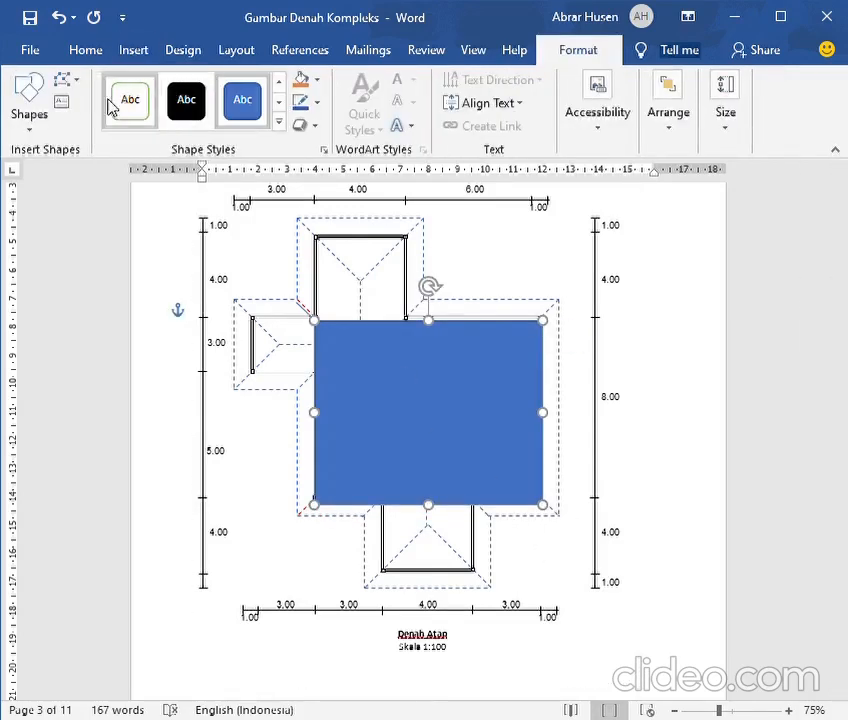
pyautogui.click(127, 105)
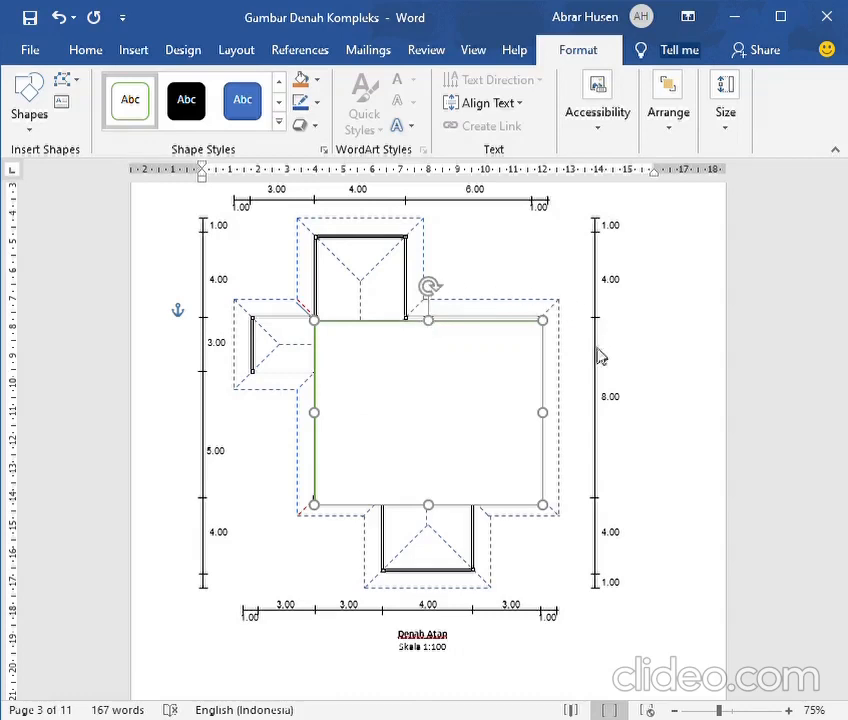
pyautogui.click(612, 461)
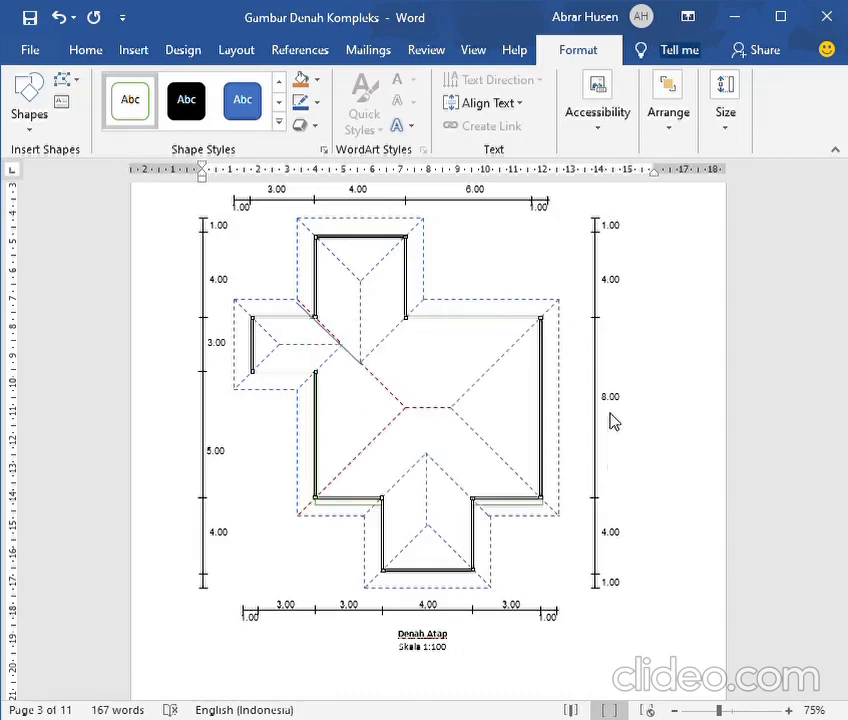
pyautogui.press('Up')
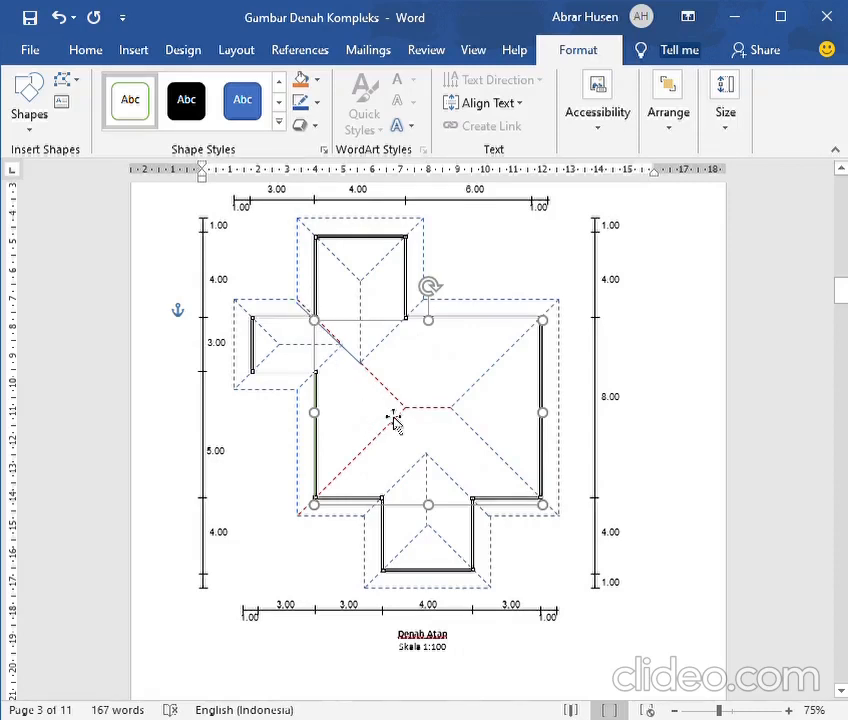
# Extend the straight valley line to the left end of the main roof's ridge and give it a dashed style
pyautogui.click(358, 368)
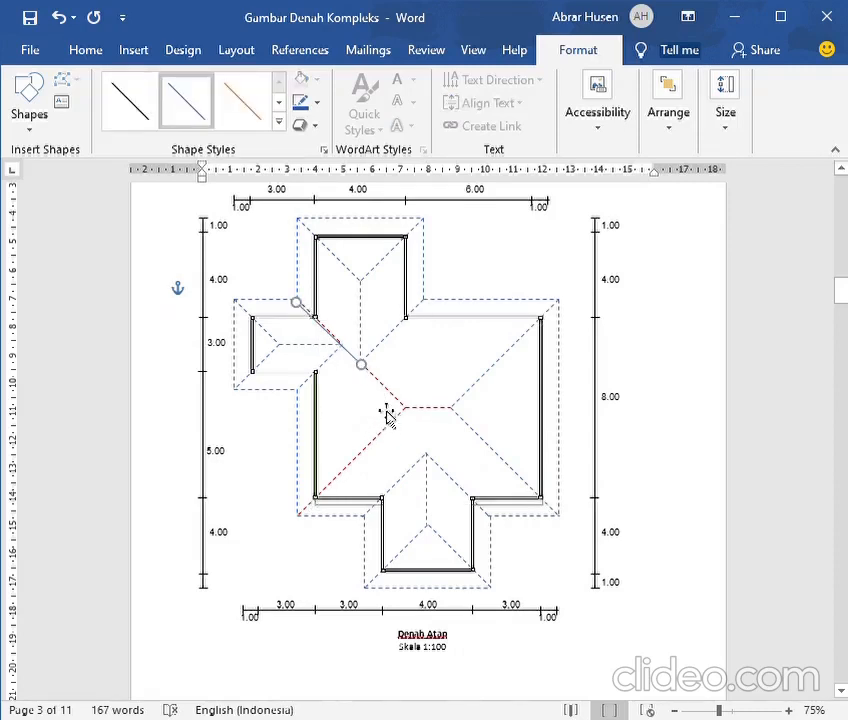
pyautogui.moveTo(385, 387); pyautogui.dragTo(411, 417)
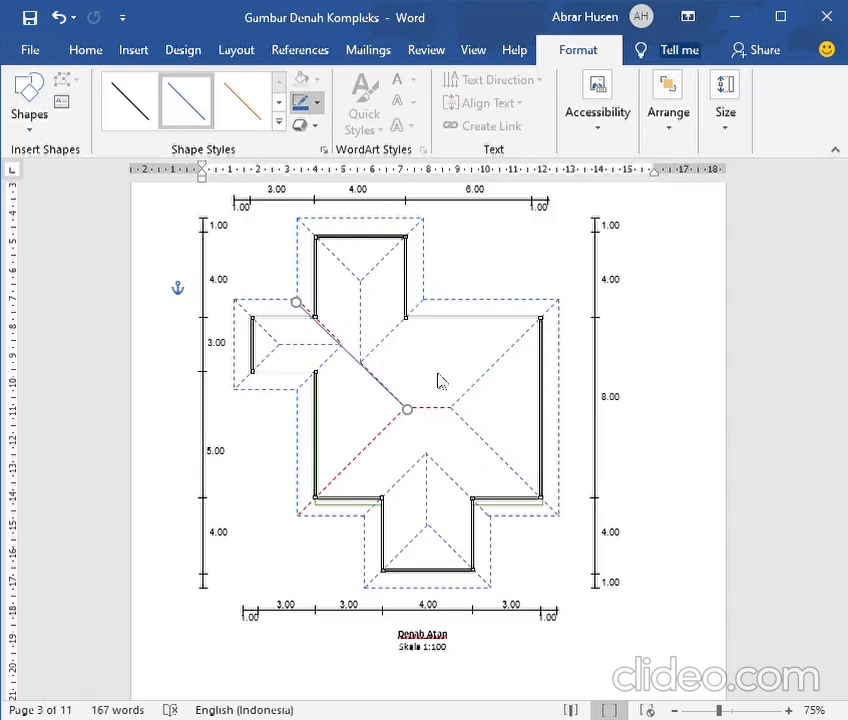
pyautogui.click(494, 396)
pyautogui.hotkey('ctrl', 'z')
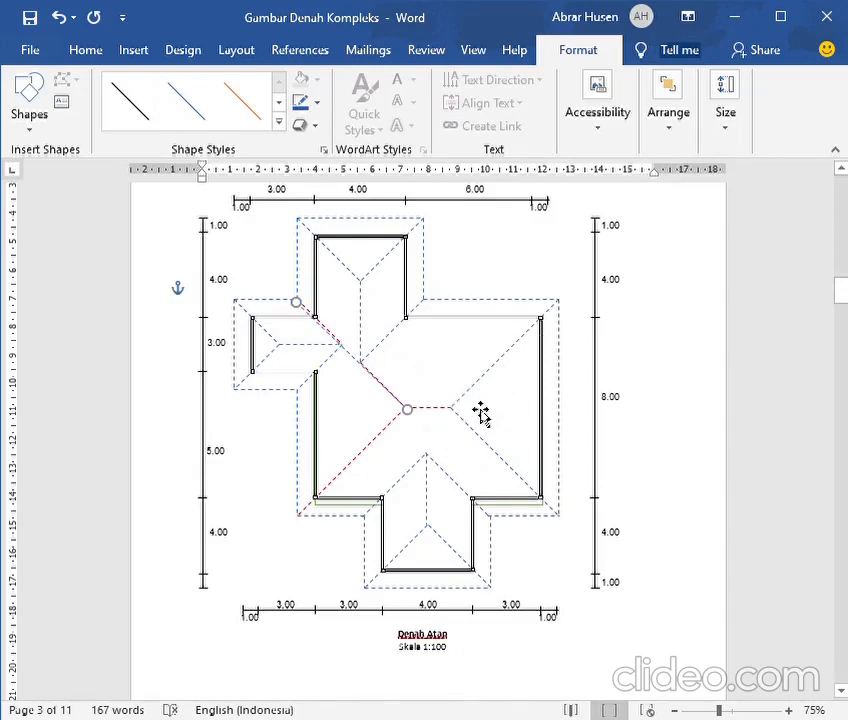
# Recolour the main roof's lower-left hip line and its horizontal ridge line blue
pyautogui.click(497, 390)
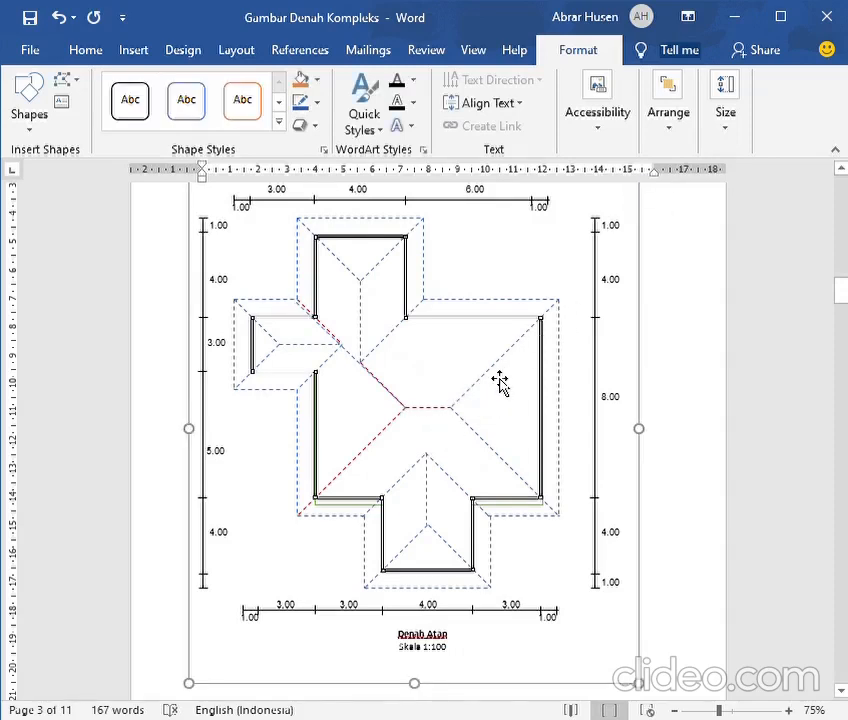
pyautogui.click(500, 383)
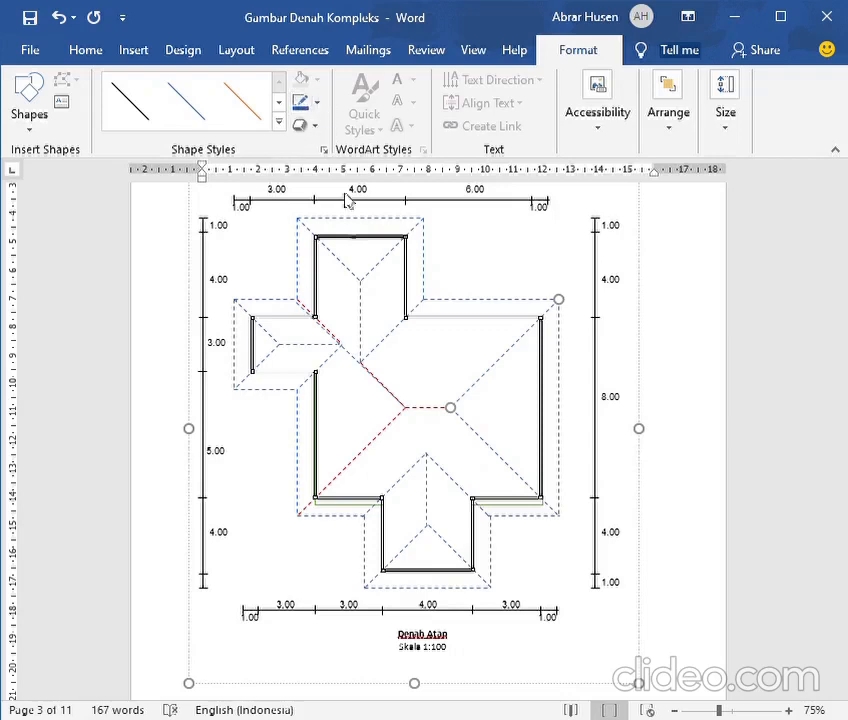
pyautogui.click(503, 463)
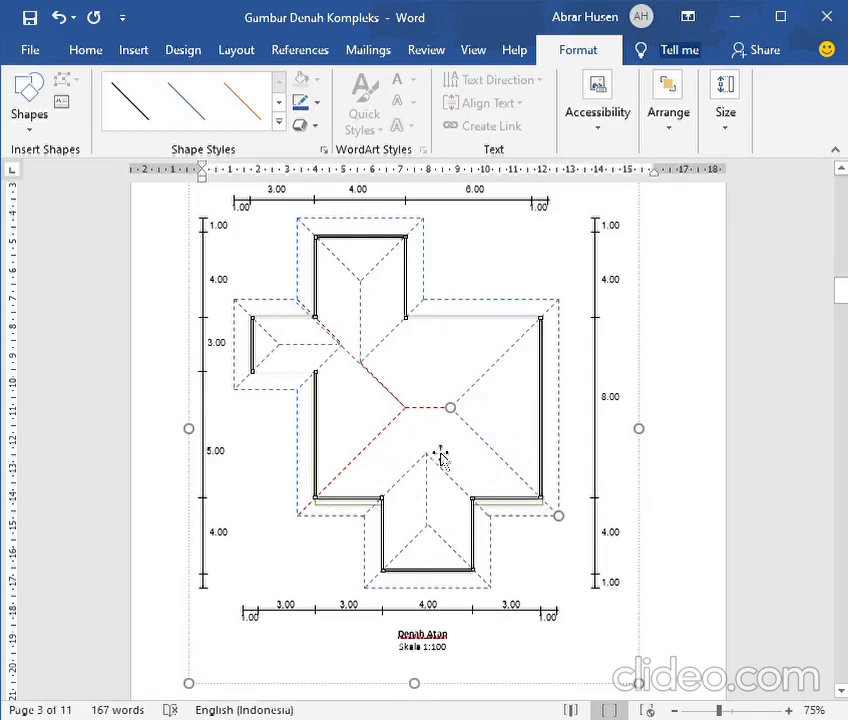
pyautogui.click(345, 470)
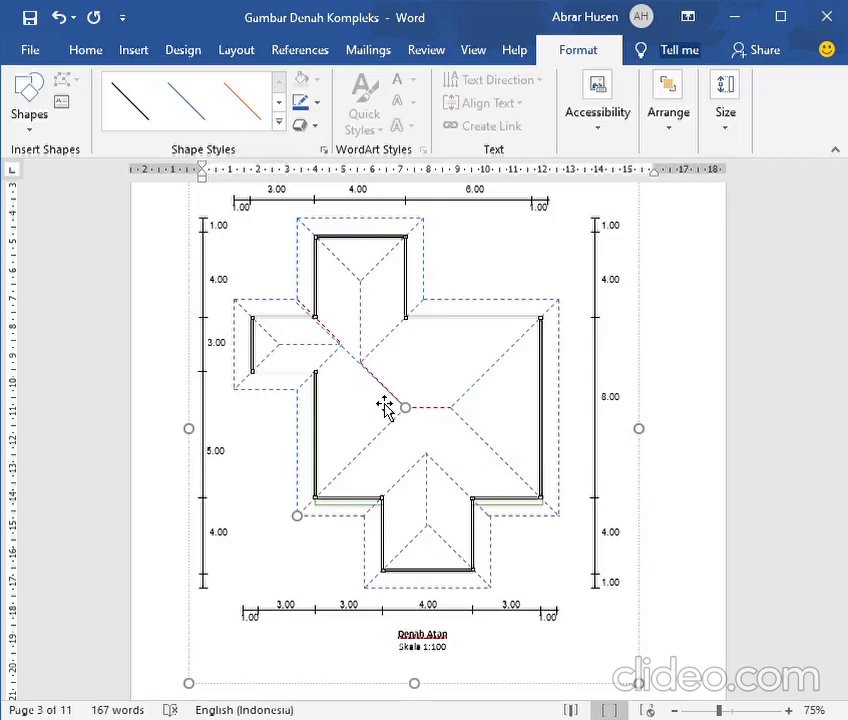
pyautogui.click(443, 418)
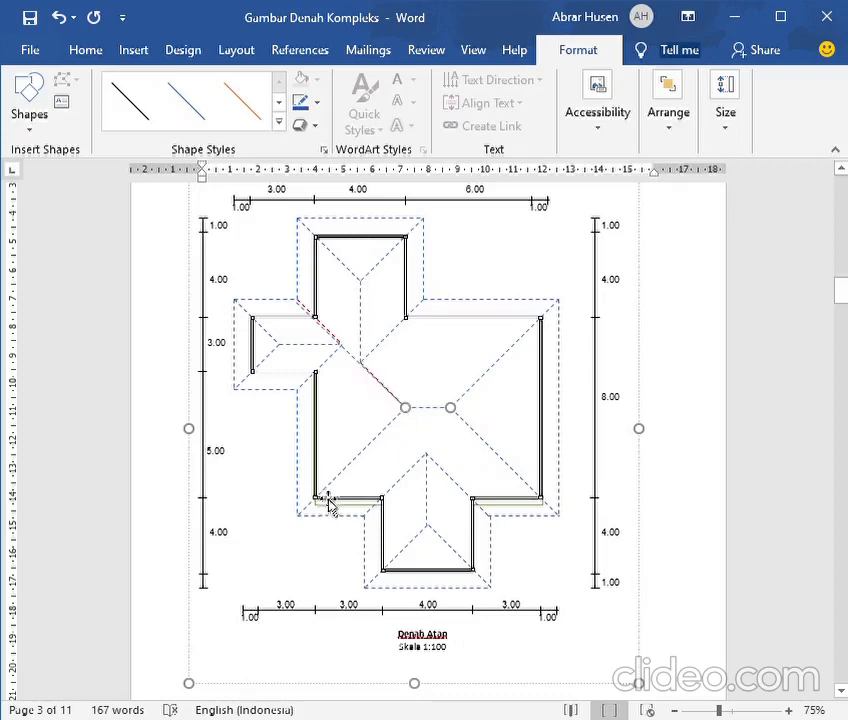
# Delete the straight line drawn over the upper-left valley and recolour the two red dashed segments along it blue
pyautogui.click(342, 351)
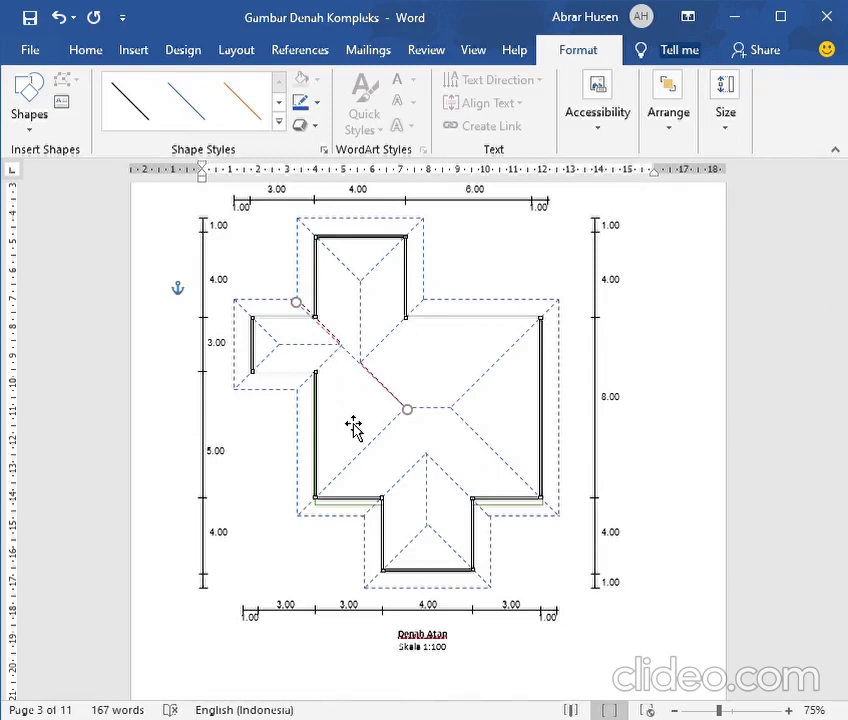
pyautogui.click(354, 426)
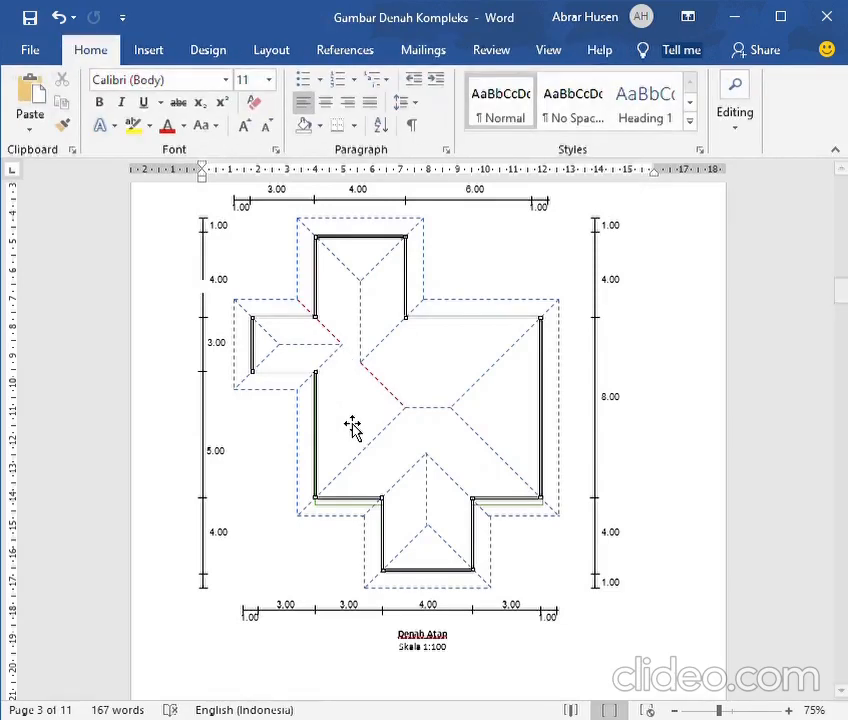
pyautogui.click(338, 342)
pyautogui.click(331, 342)
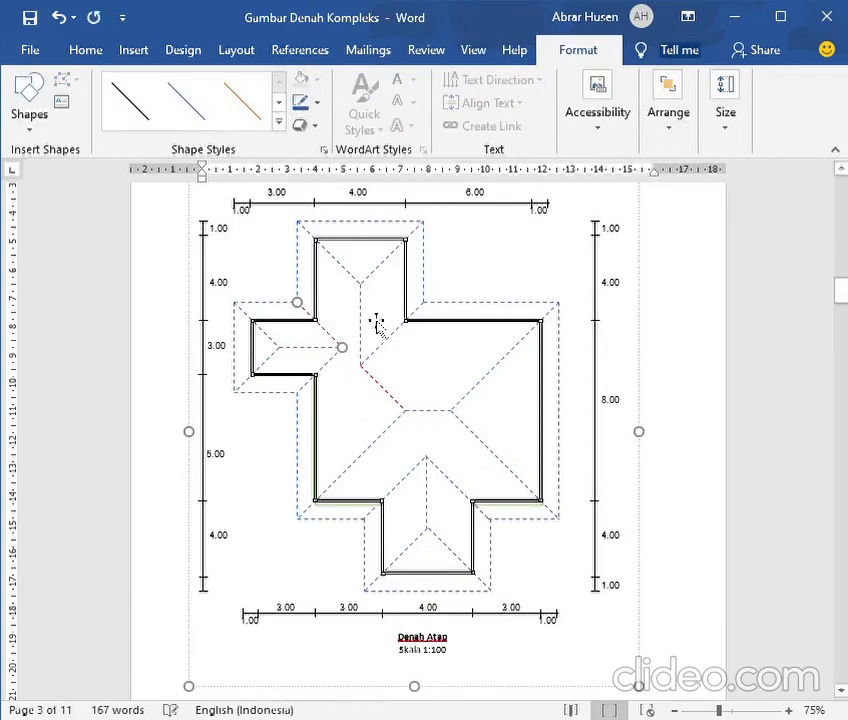
pyautogui.moveTo(334, 342); pyautogui.dragTo(397, 405)
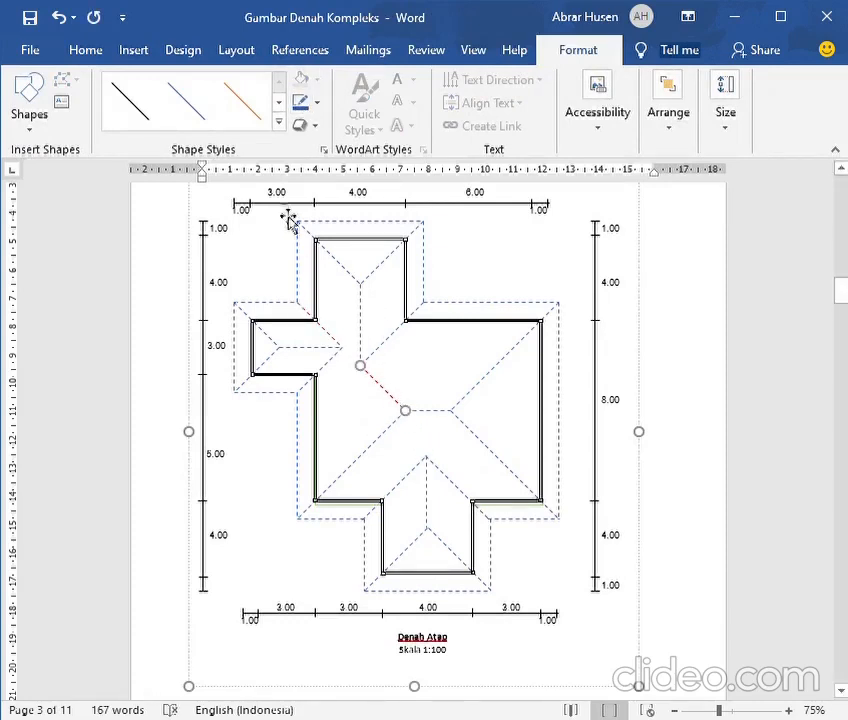
pyautogui.click(297, 105)
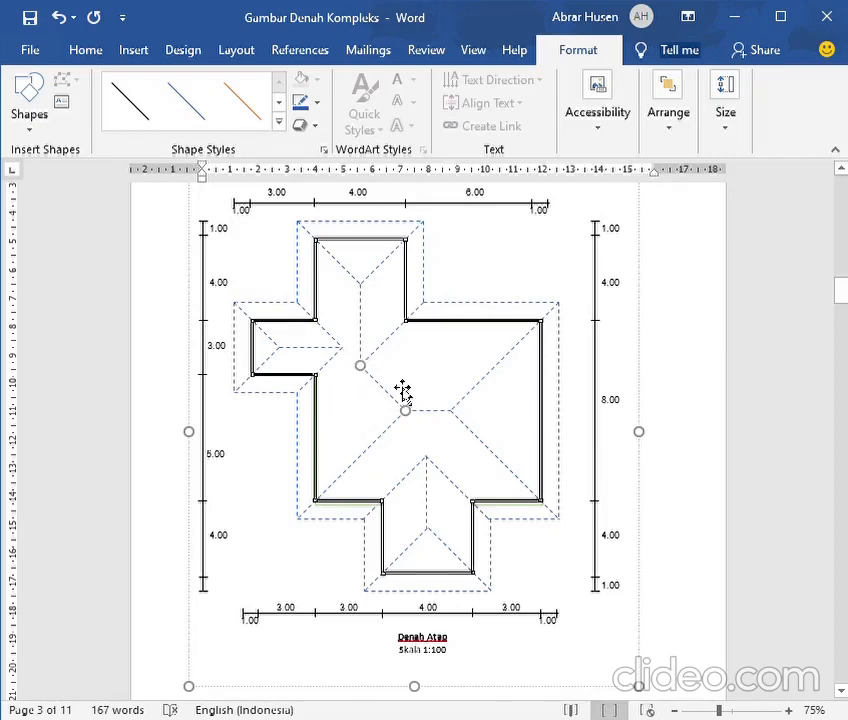
pyautogui.click(706, 409)
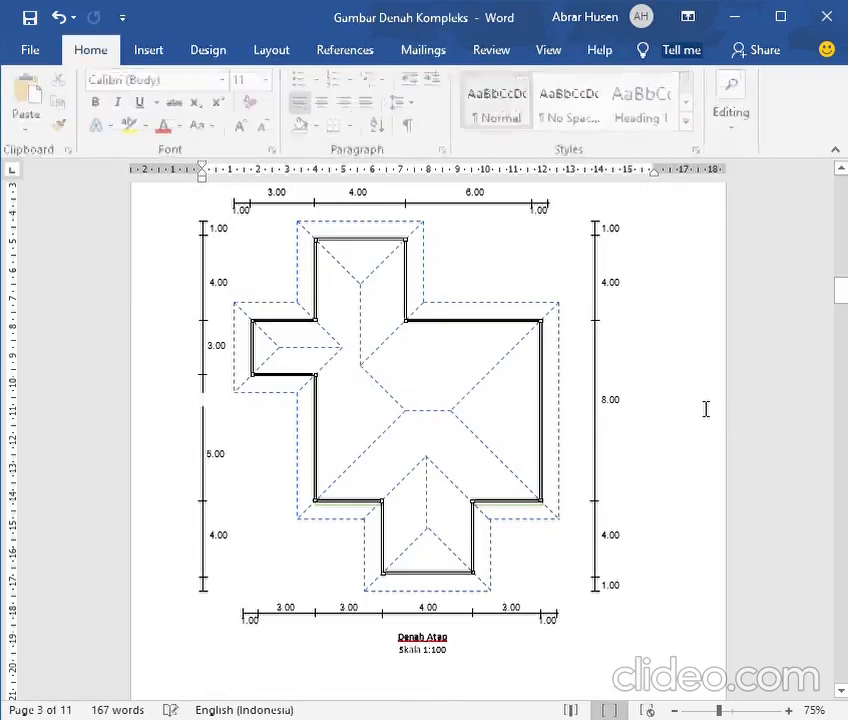
# Compare the roof plan (Denah Atap) with the front elevation (Tampak Muka) on the following page
pyautogui.scroll(-5, 562, 410)
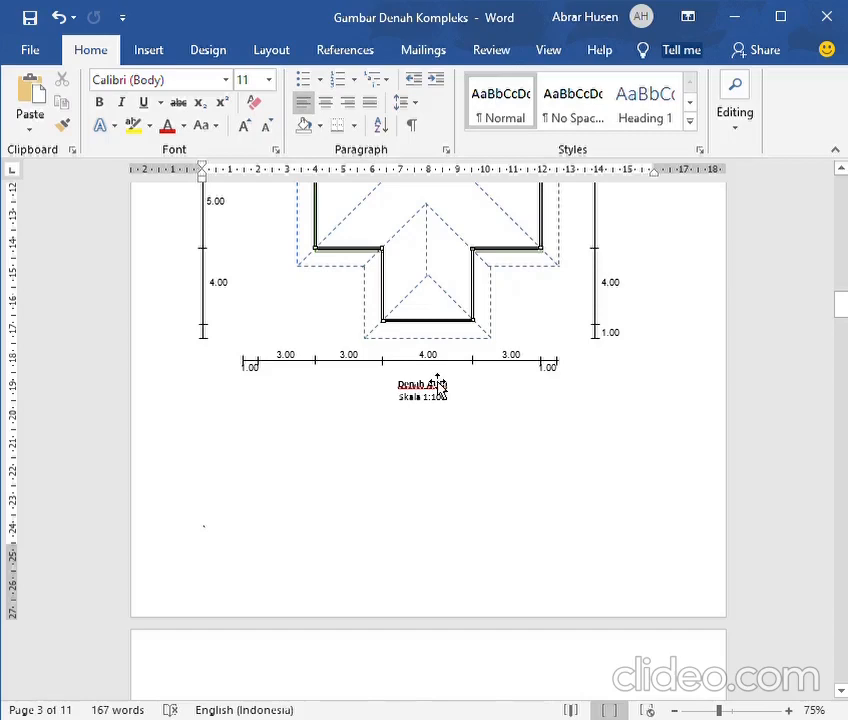
pyautogui.scroll(-6, 437, 384)
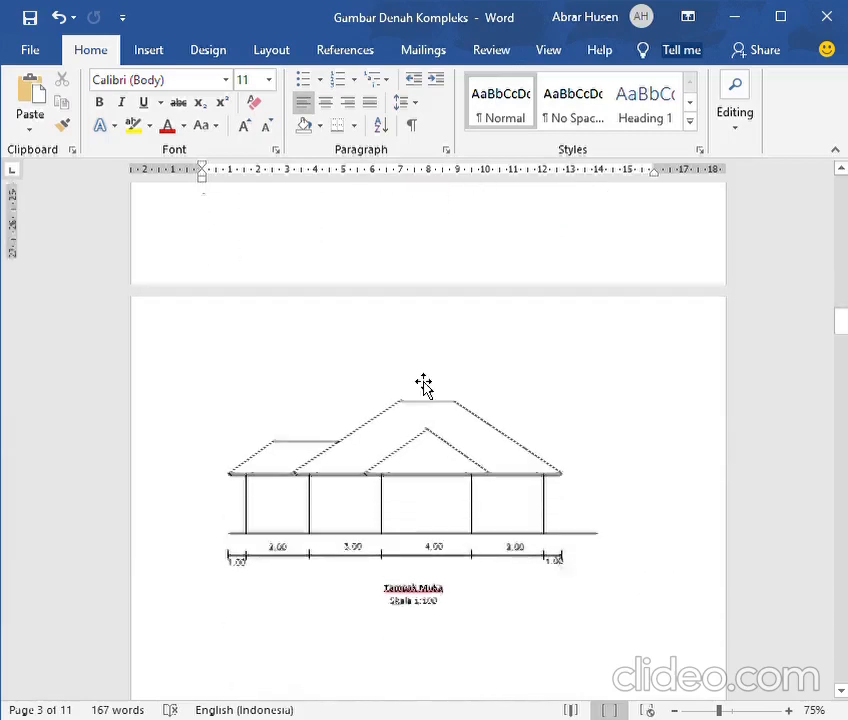
pyautogui.scroll(-3, 423, 385)
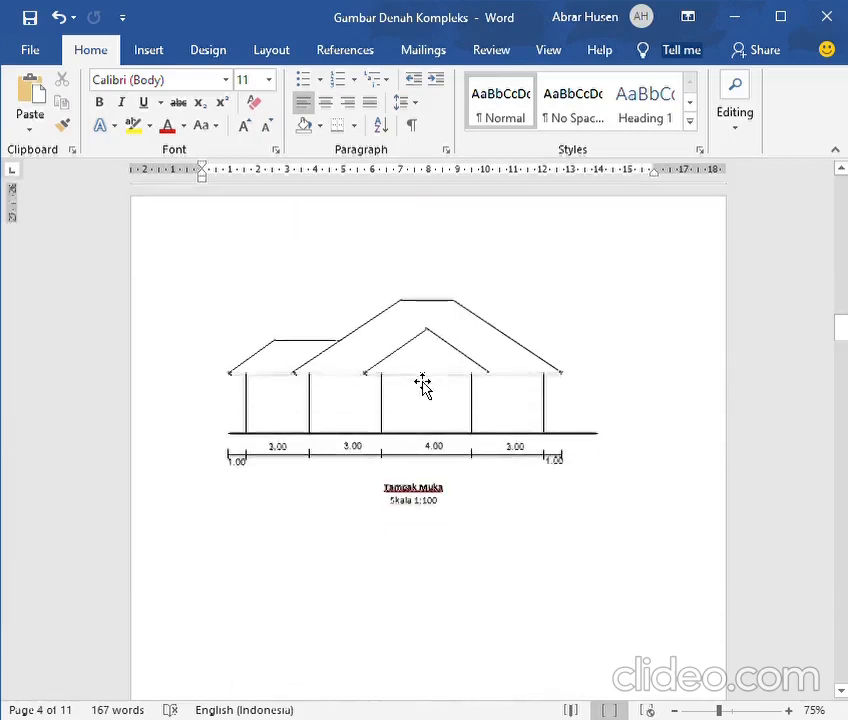
pyautogui.scroll(7, 423, 385)
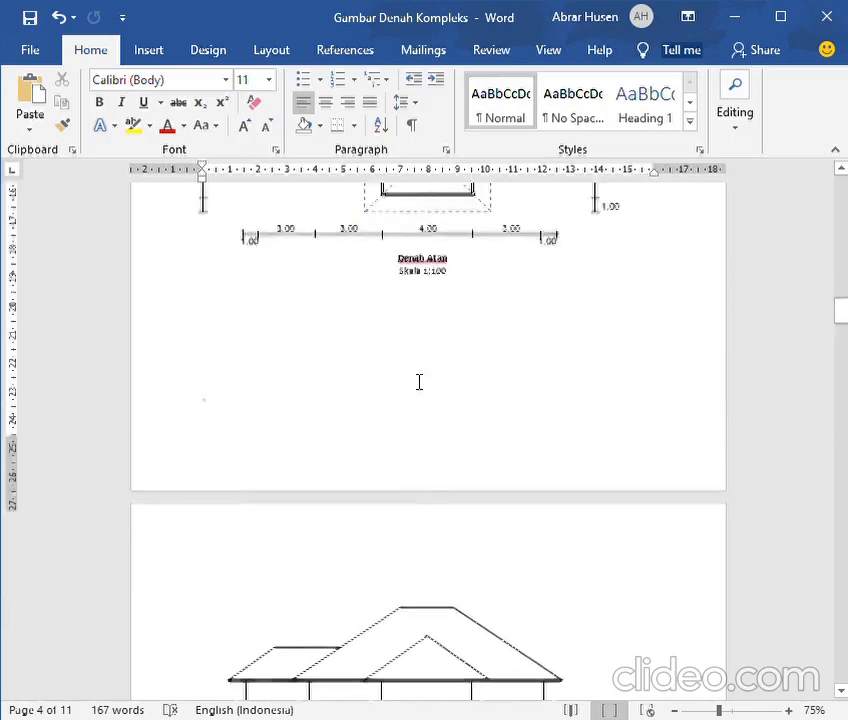
pyautogui.scroll(3, 419, 381)
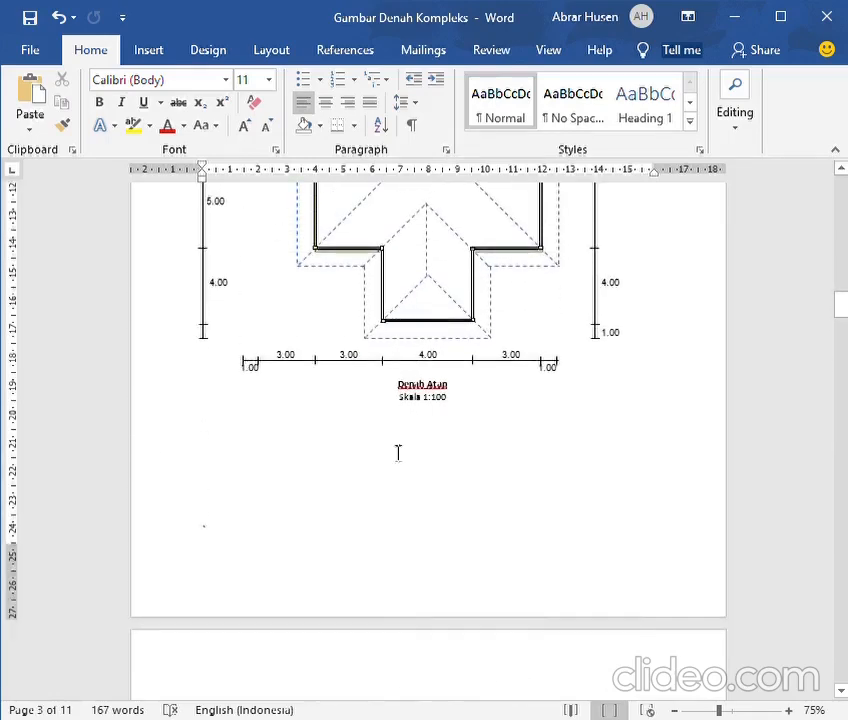
pyautogui.scroll(-7, 394, 511)
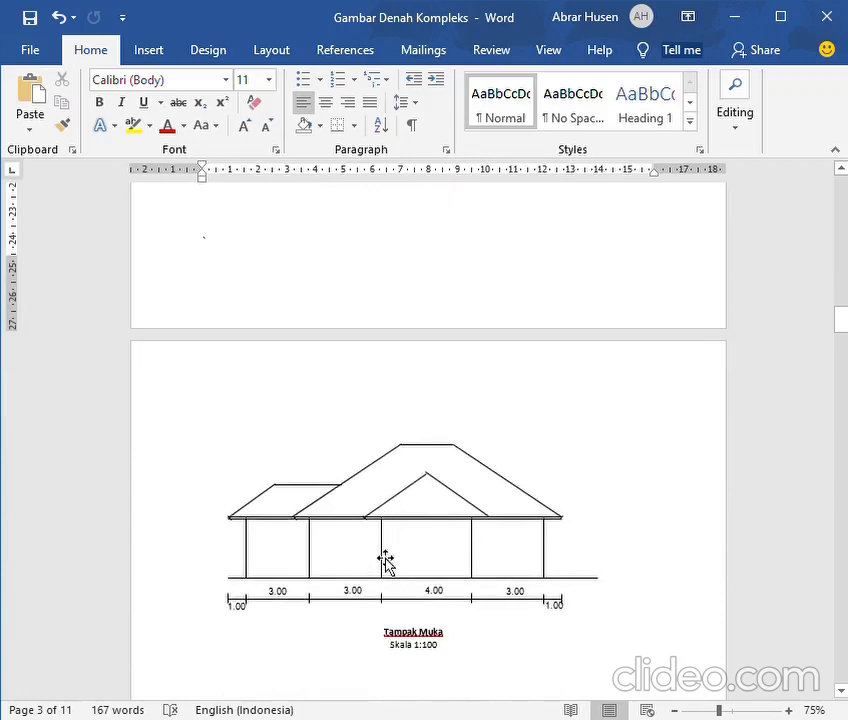
pyautogui.scroll(3, 370, 560)
pyautogui.scroll(3, 449, 422)
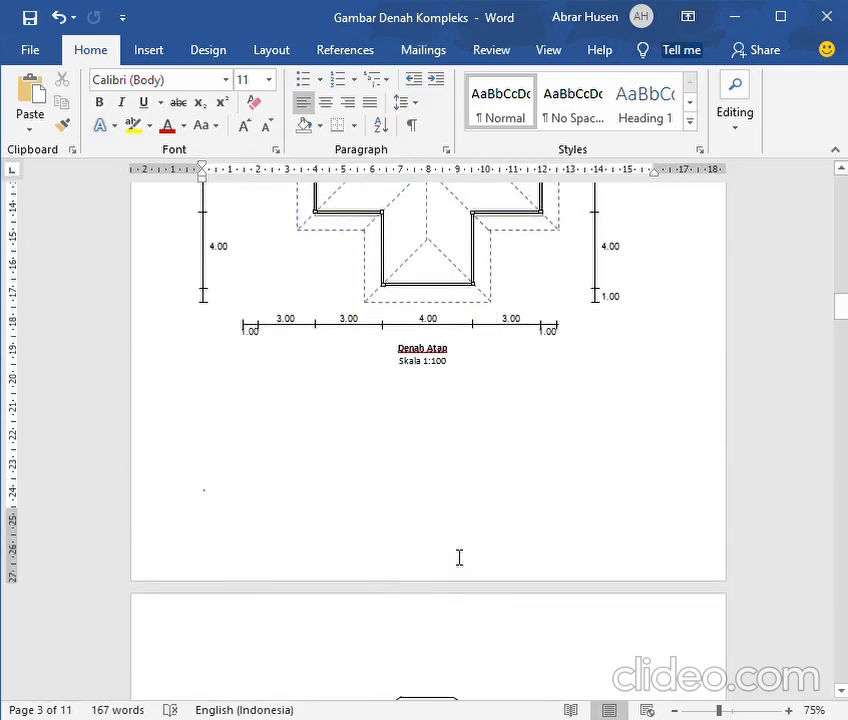
pyautogui.scroll(-5, 459, 557)
pyautogui.scroll(2, 479, 568)
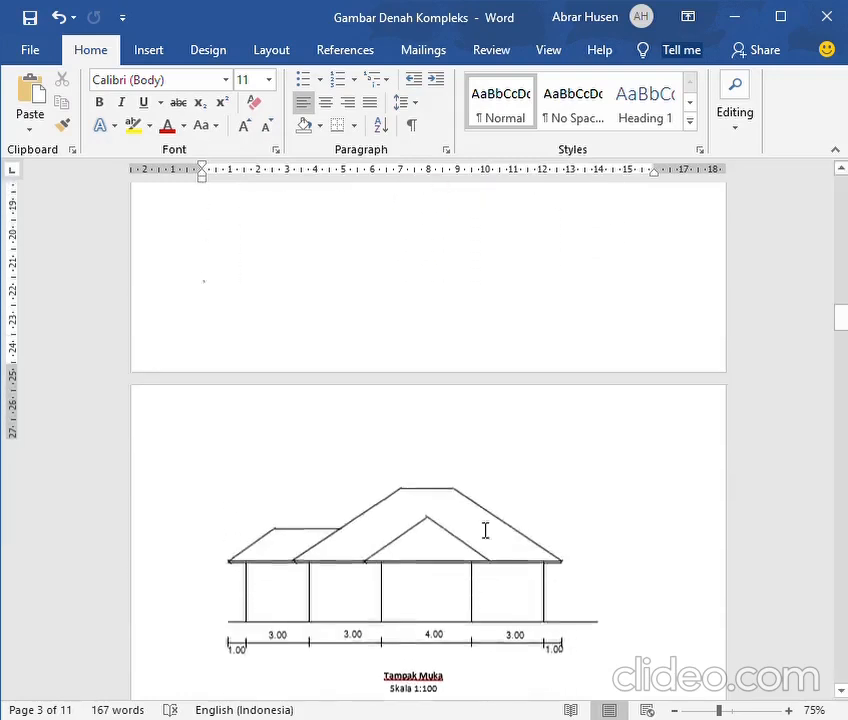
pyautogui.scroll(3, 486, 520)
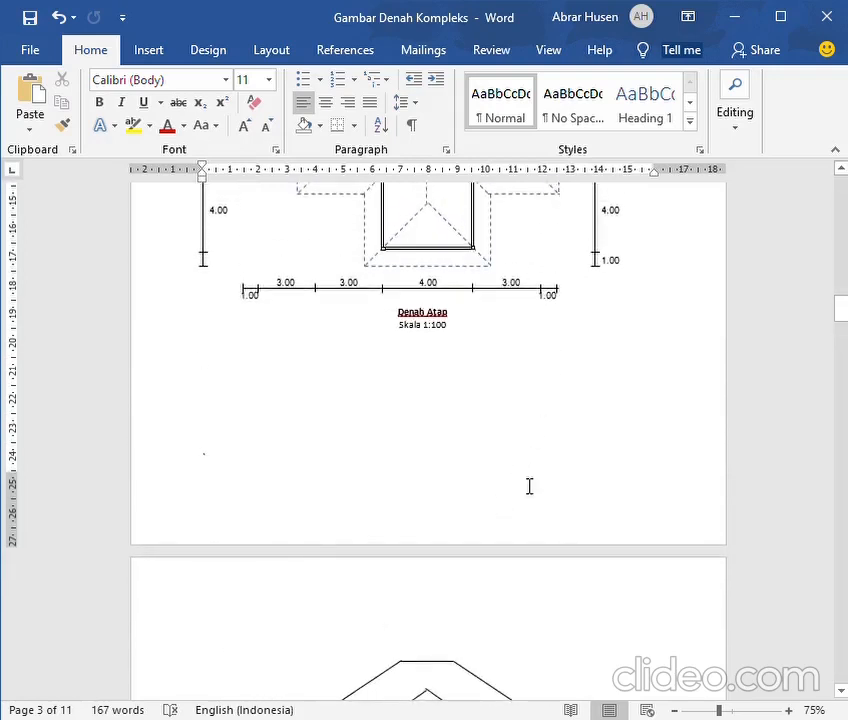
pyautogui.scroll(1, 547, 437)
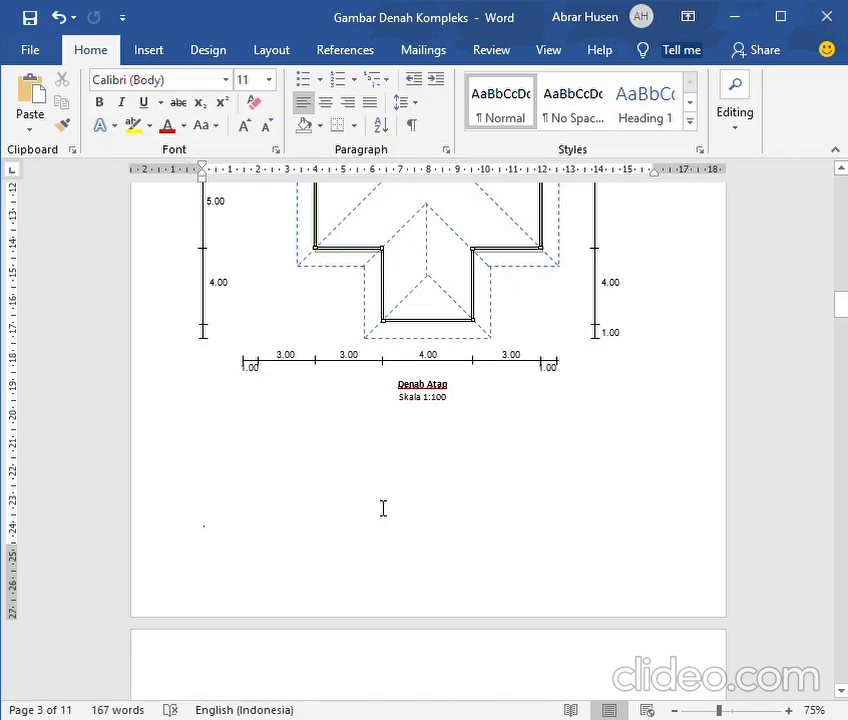
# Recolour the horizontal ground line below the walls of the front elevation (Tampak Muka) blue
pyautogui.scroll(-8, 381, 510)
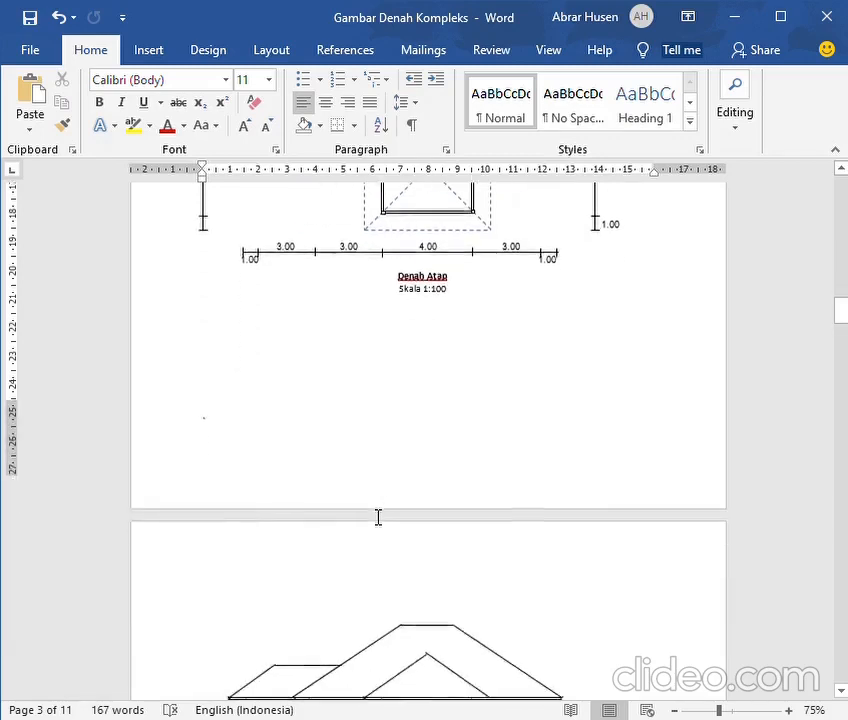
pyautogui.scroll(-1, 376, 518)
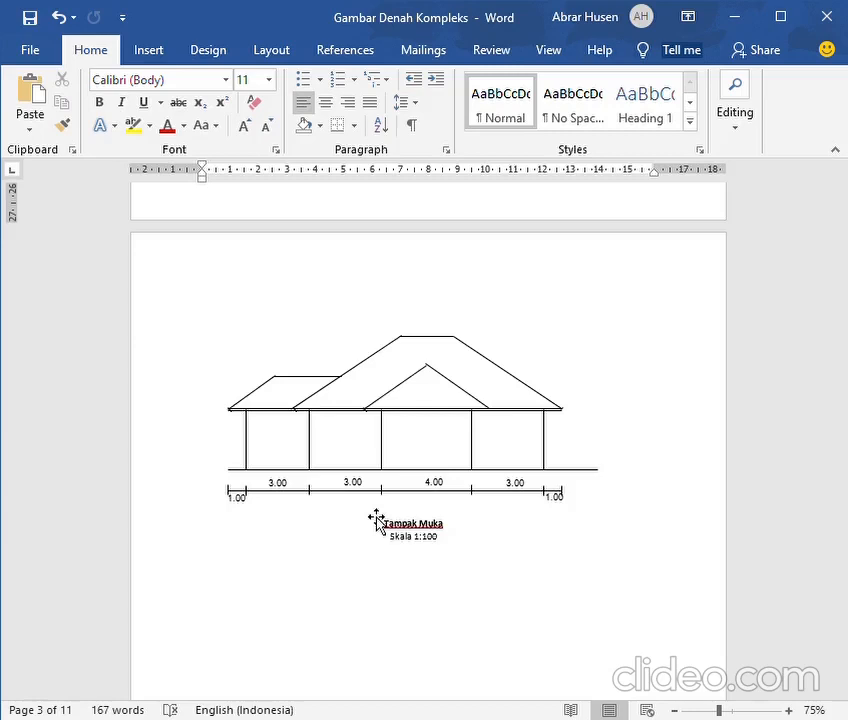
pyautogui.click(422, 480)
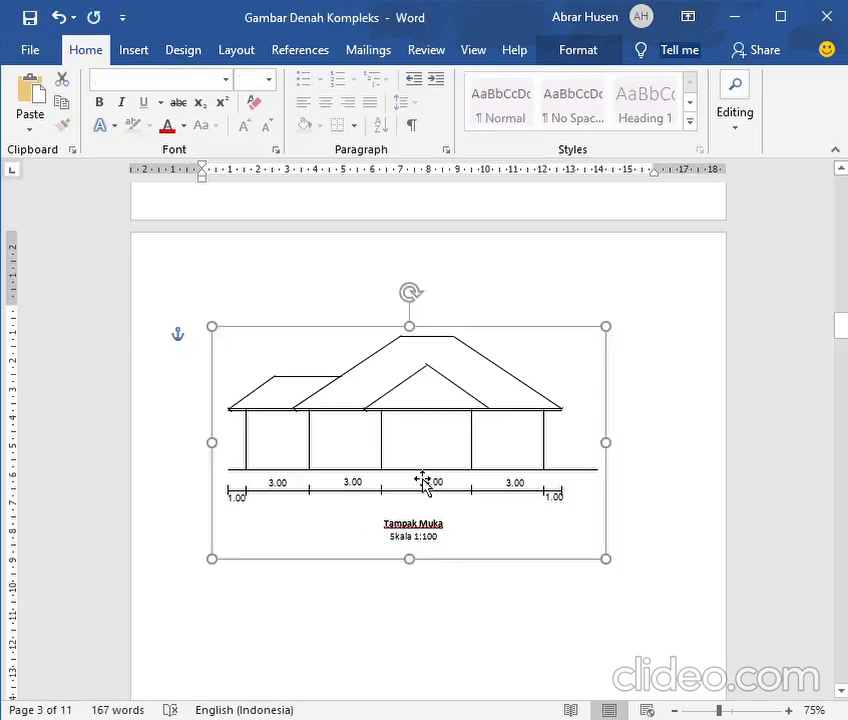
pyautogui.click(416, 480)
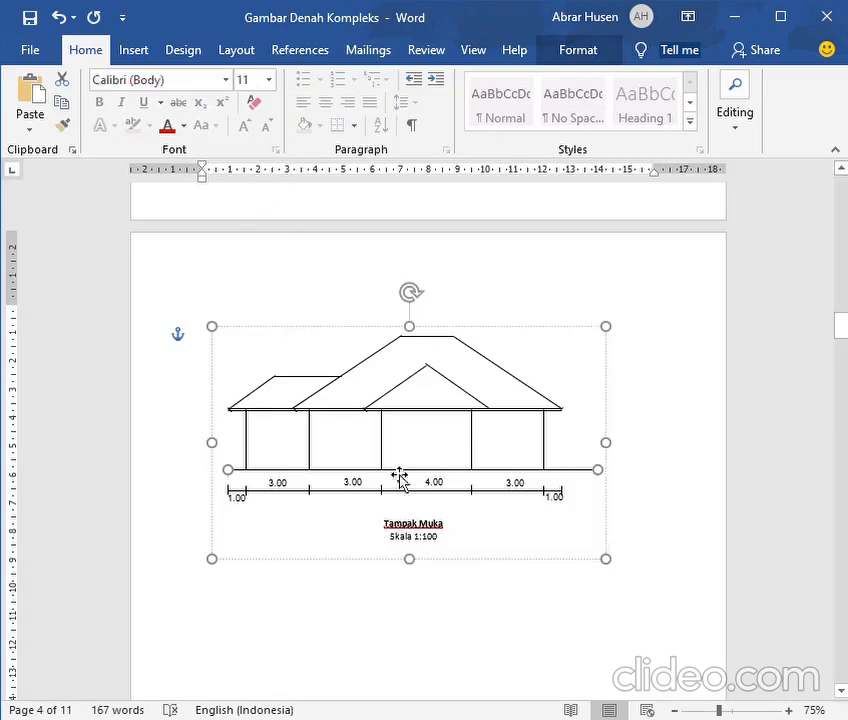
pyautogui.doubleClick(345, 479)
pyautogui.click(302, 476)
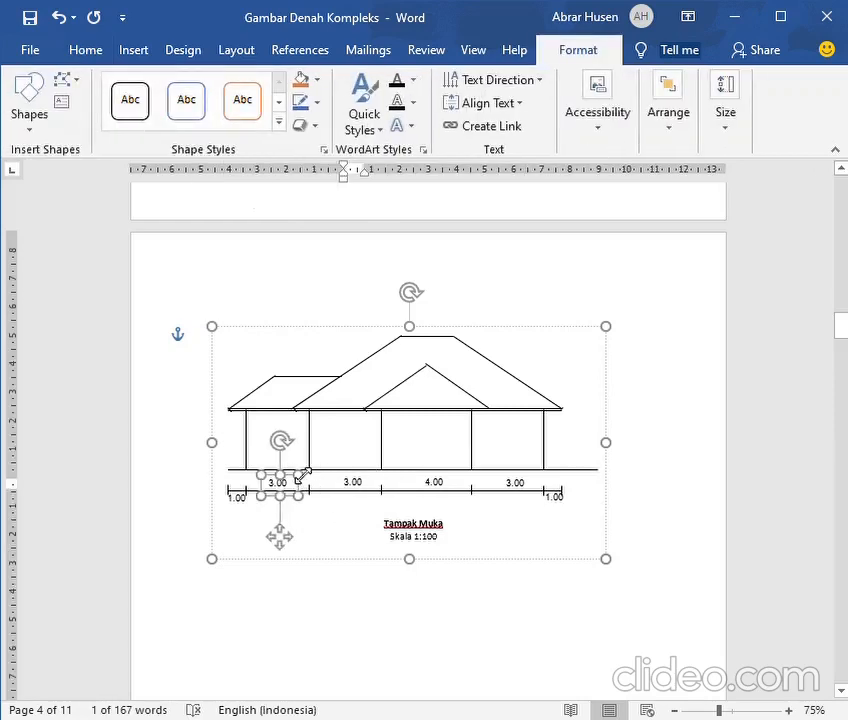
pyautogui.click(590, 484)
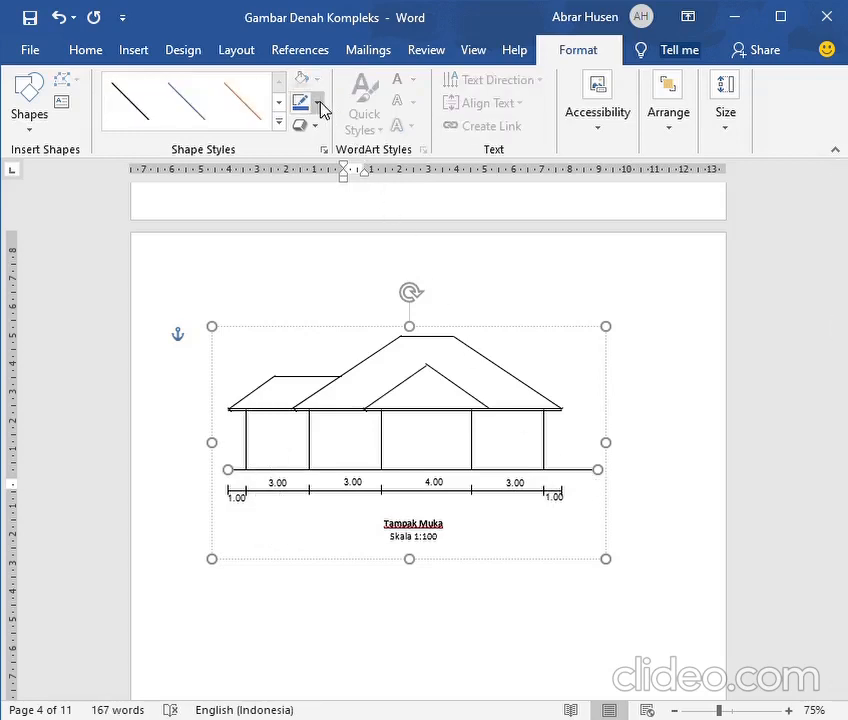
pyautogui.click(335, 293)
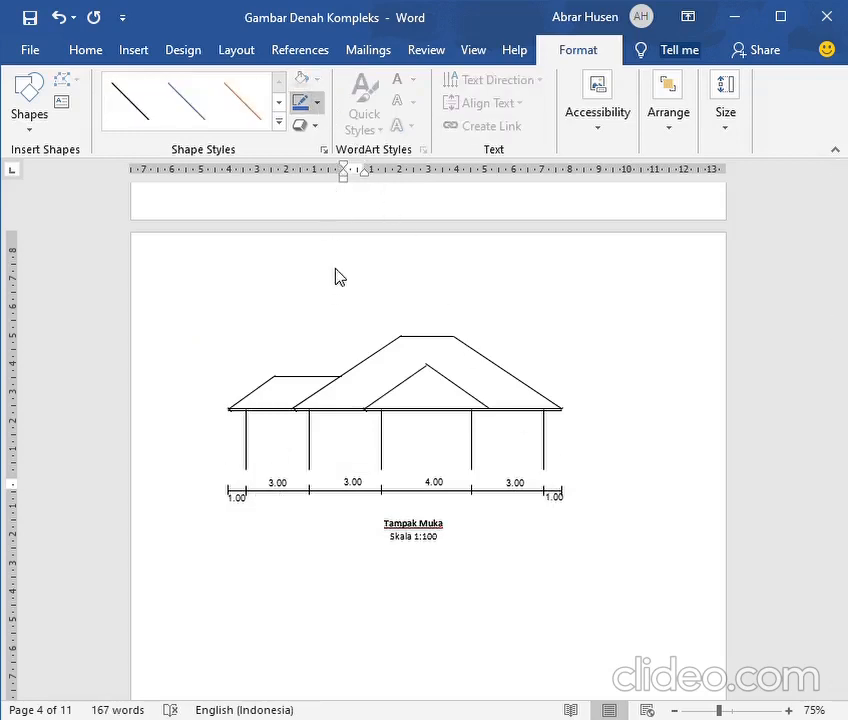
pyautogui.click(371, 147)
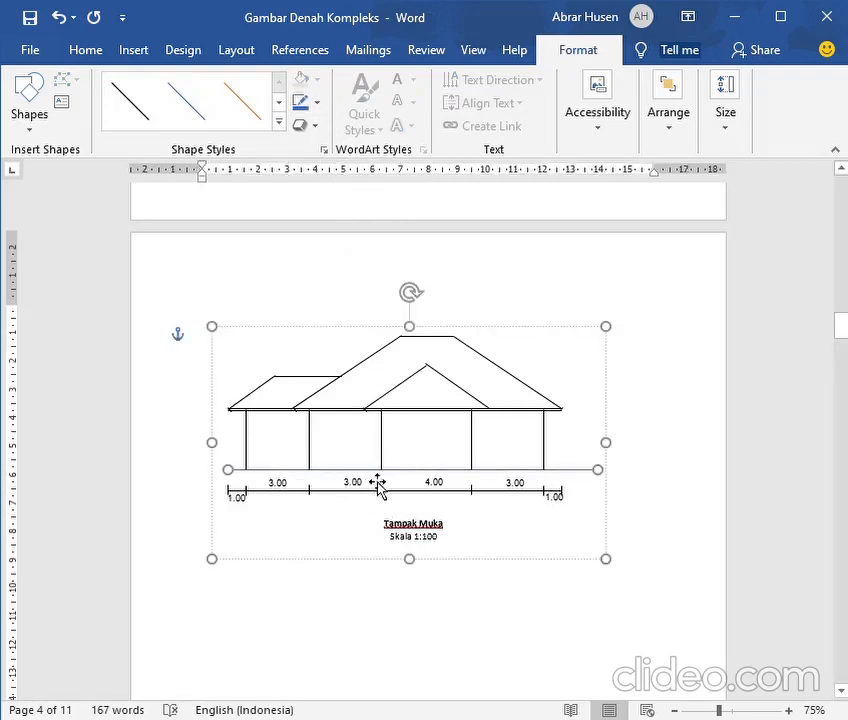
# Recolour the five vertical wall lines and the horizontal eave line of the front elevation blue, checking against the roof plan
pyautogui.scroll(4, 467, 466)
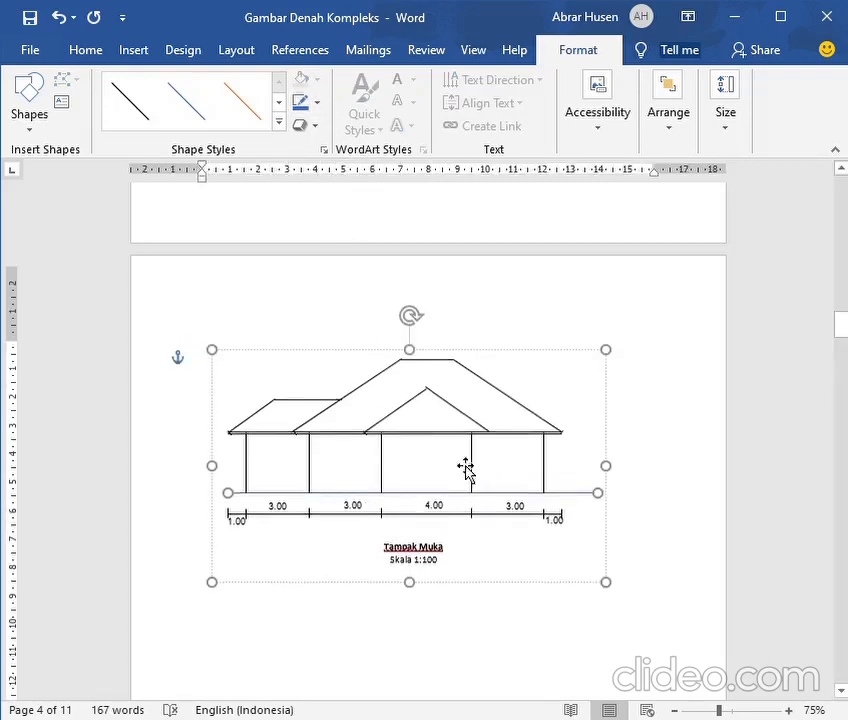
pyautogui.scroll(4, 466, 468)
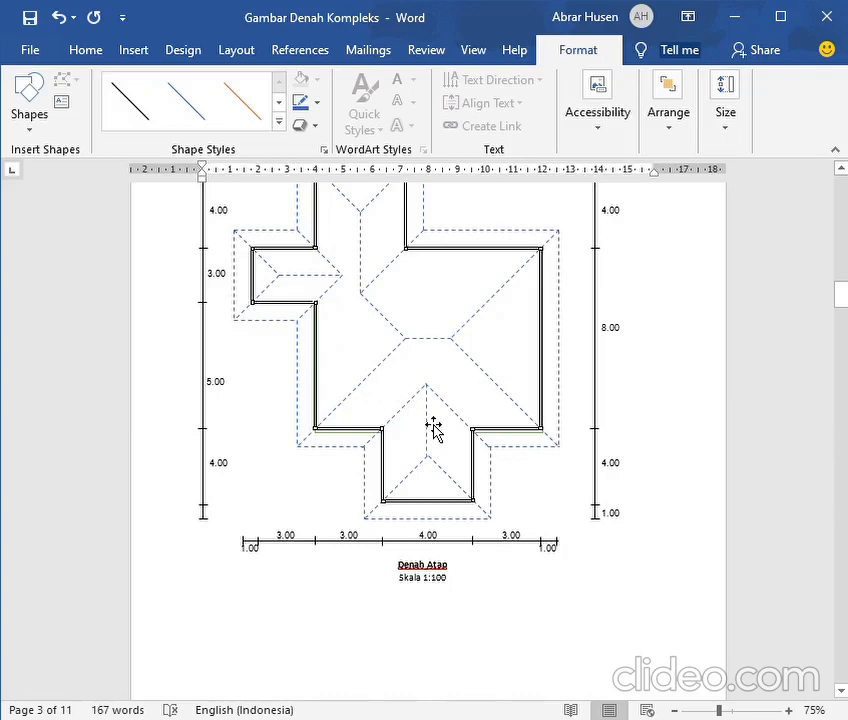
pyautogui.scroll(-5, 494, 437)
pyautogui.scroll(-7, 498, 430)
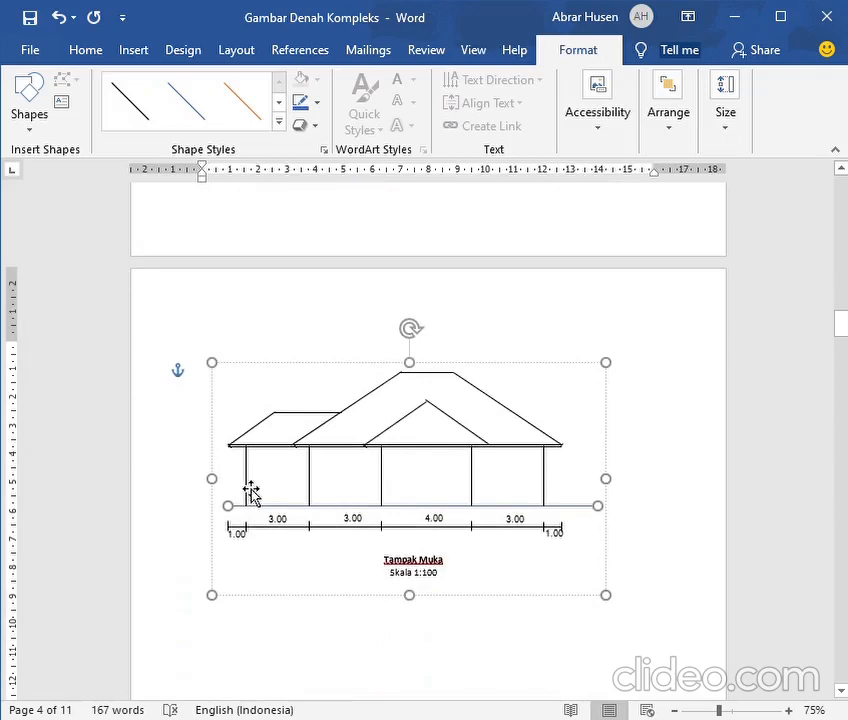
pyautogui.click(251, 492)
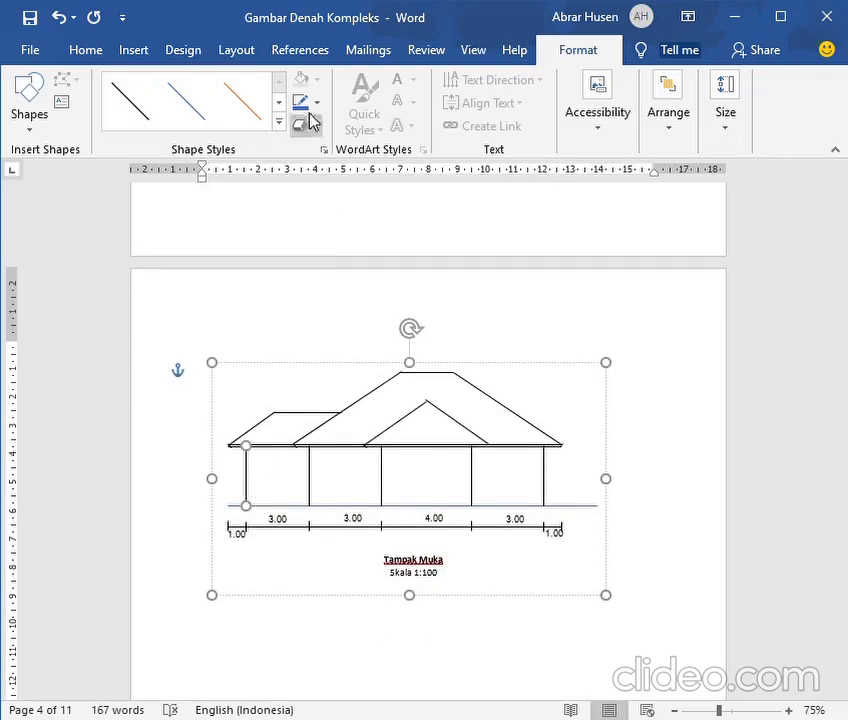
pyautogui.click(313, 485)
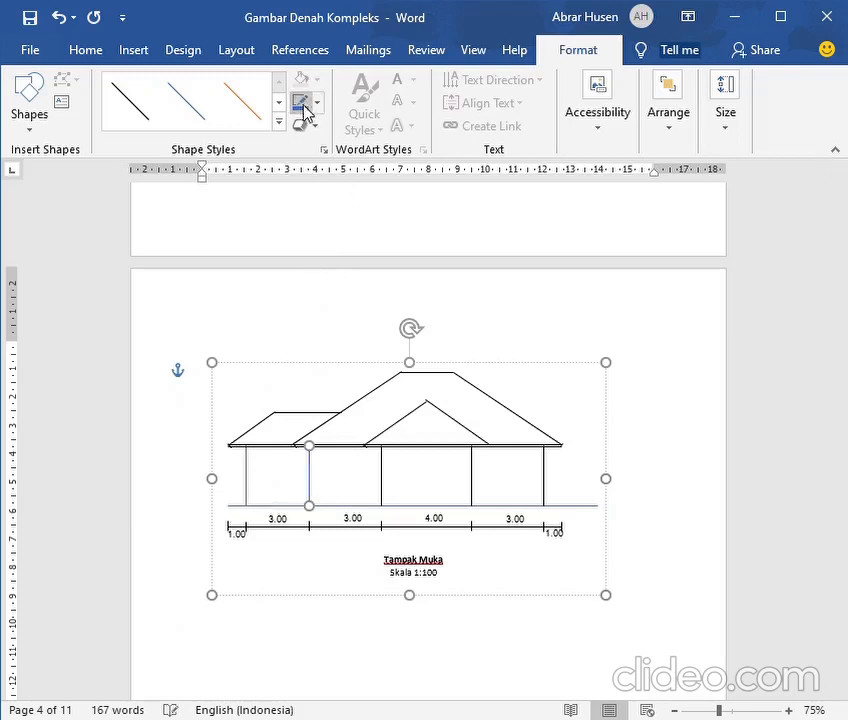
pyautogui.click(382, 452)
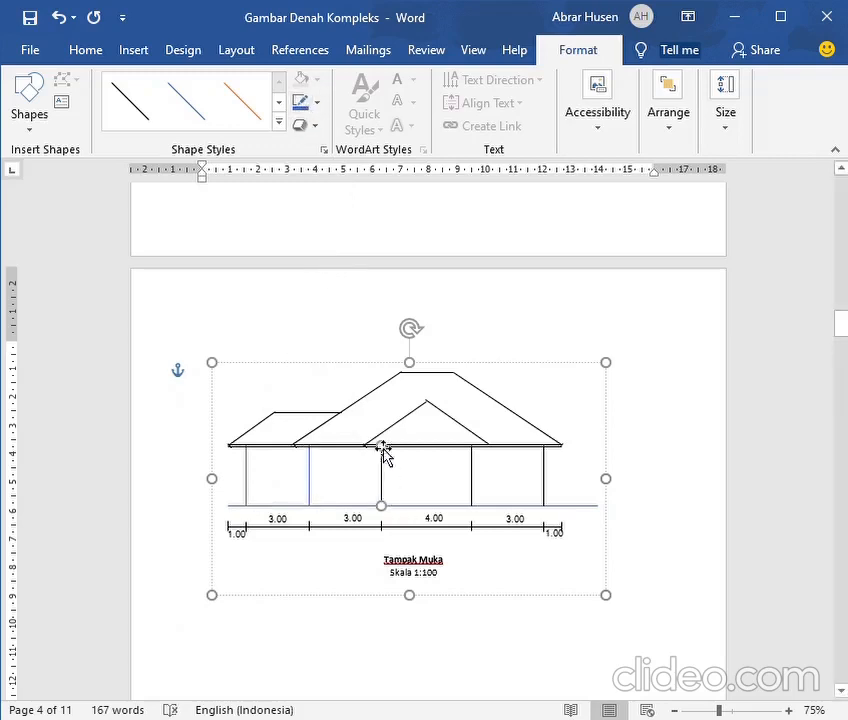
pyautogui.click(301, 104)
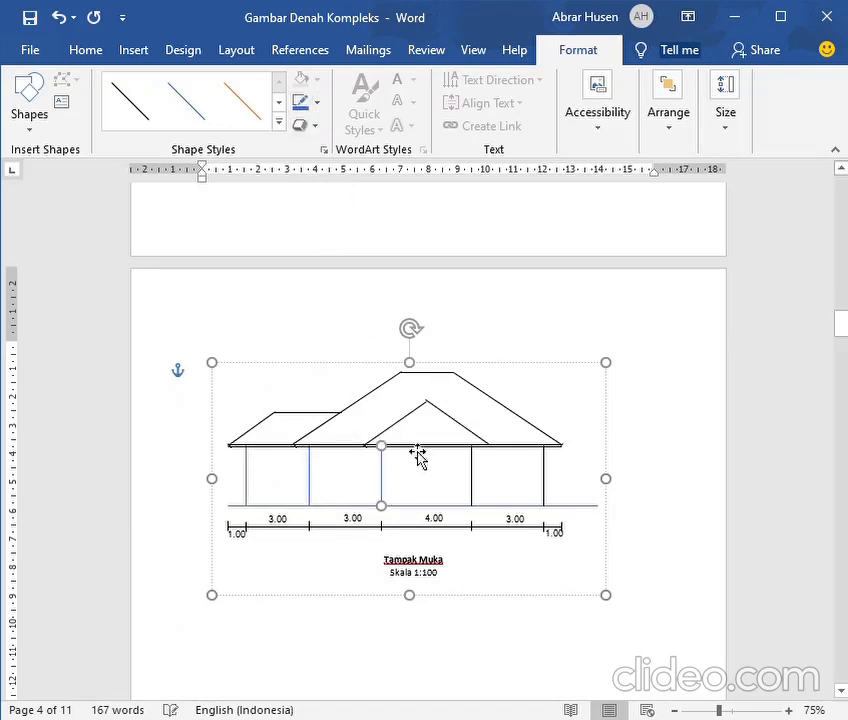
pyautogui.click(473, 495)
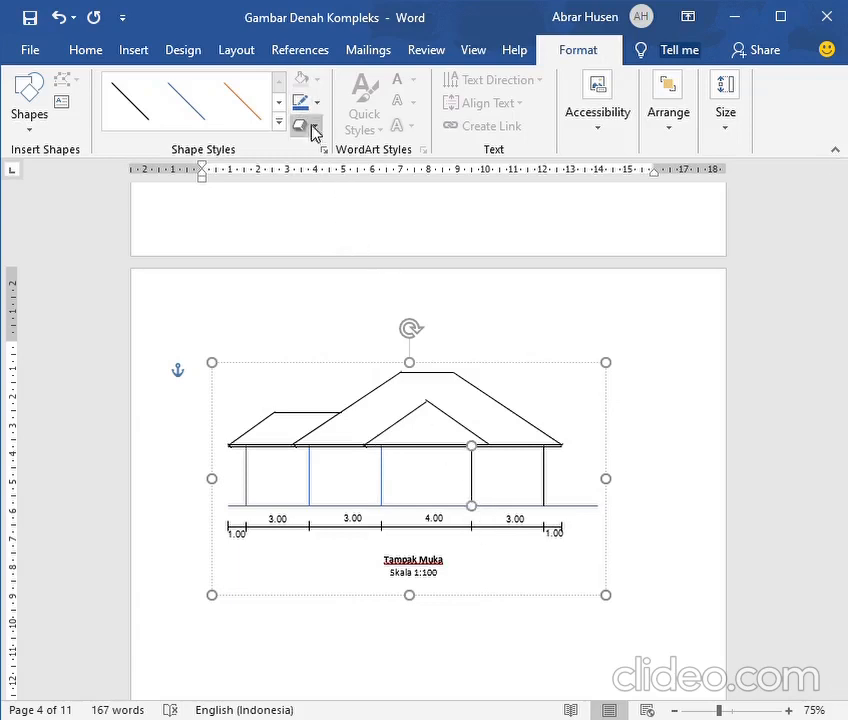
pyautogui.click(545, 498)
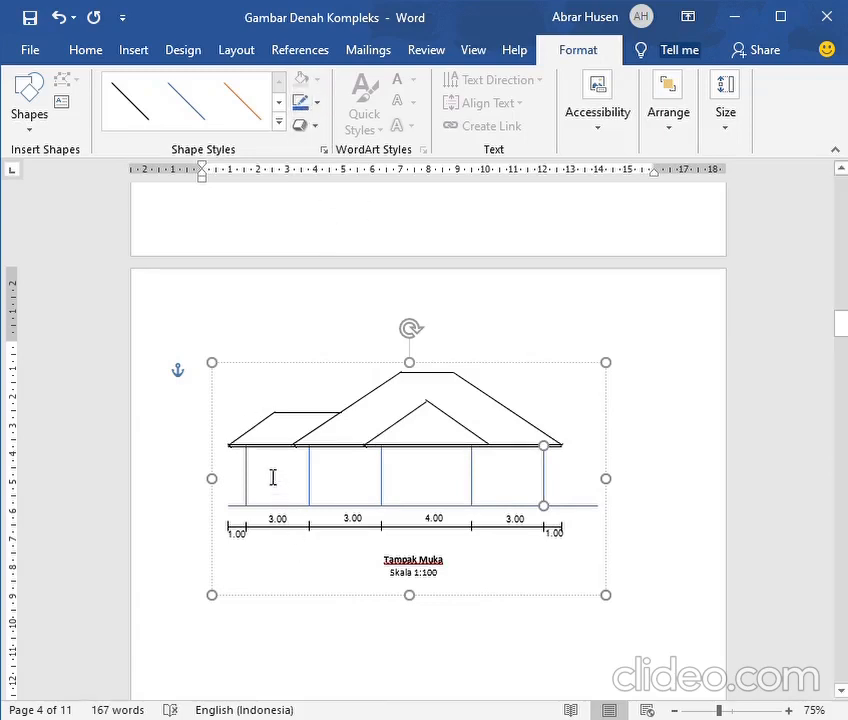
pyautogui.press('Tab')
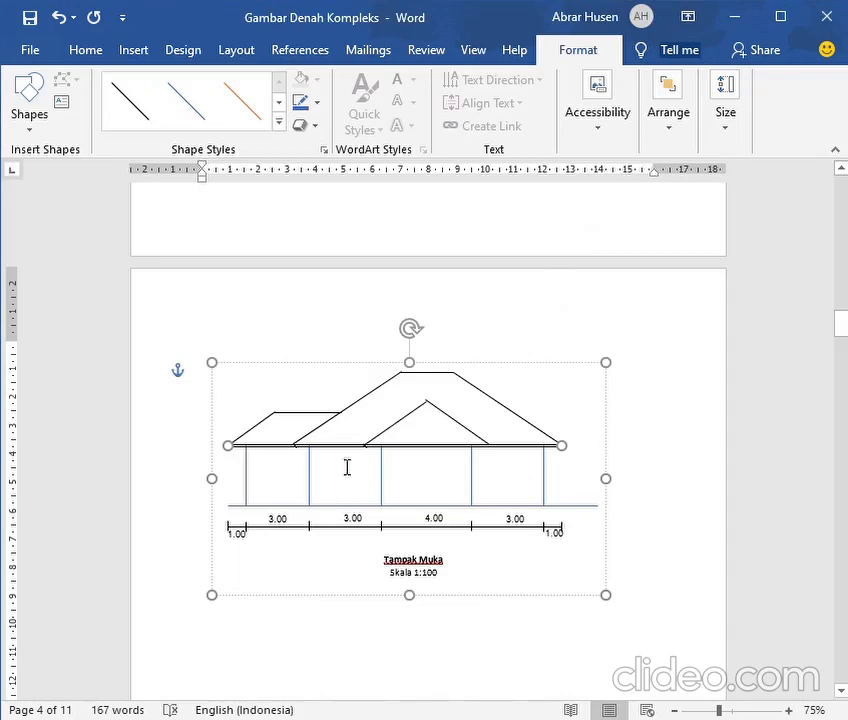
pyautogui.click(298, 104)
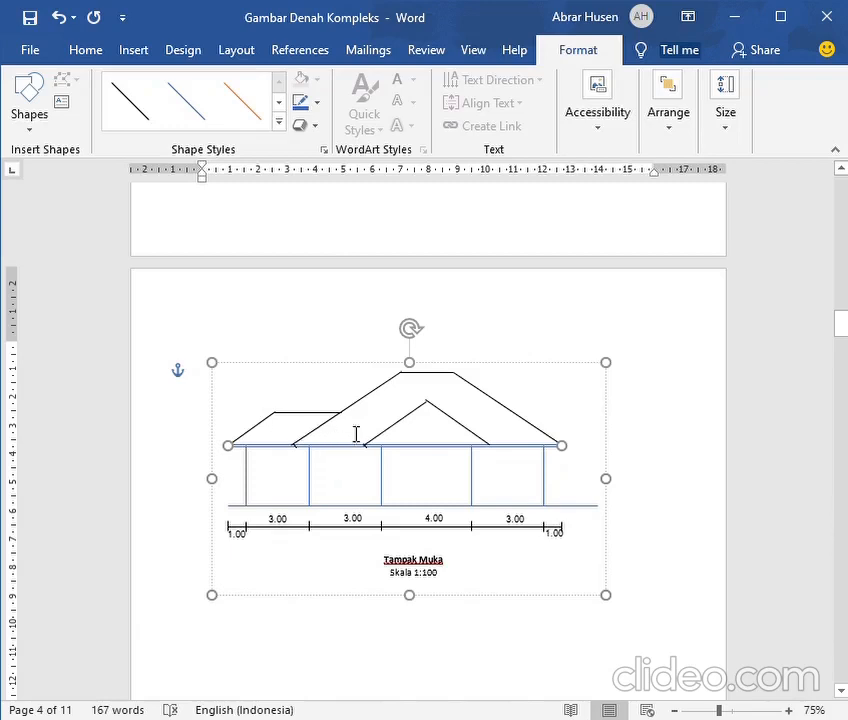
# Recolour the two sloping lines of the central front gable in the front elevation blue
pyautogui.scroll(10, 435, 440)
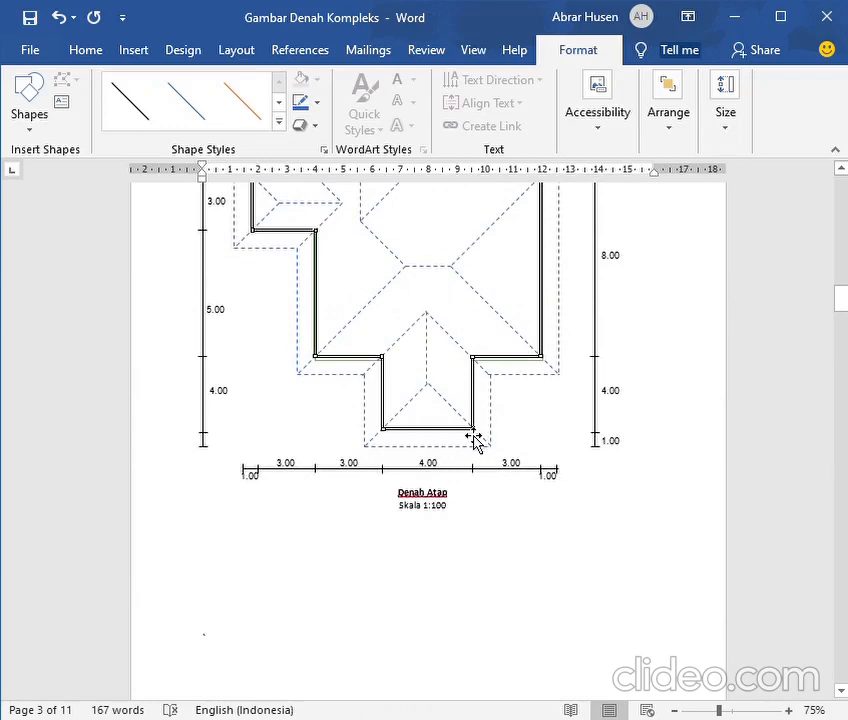
pyautogui.scroll(-6, 464, 432)
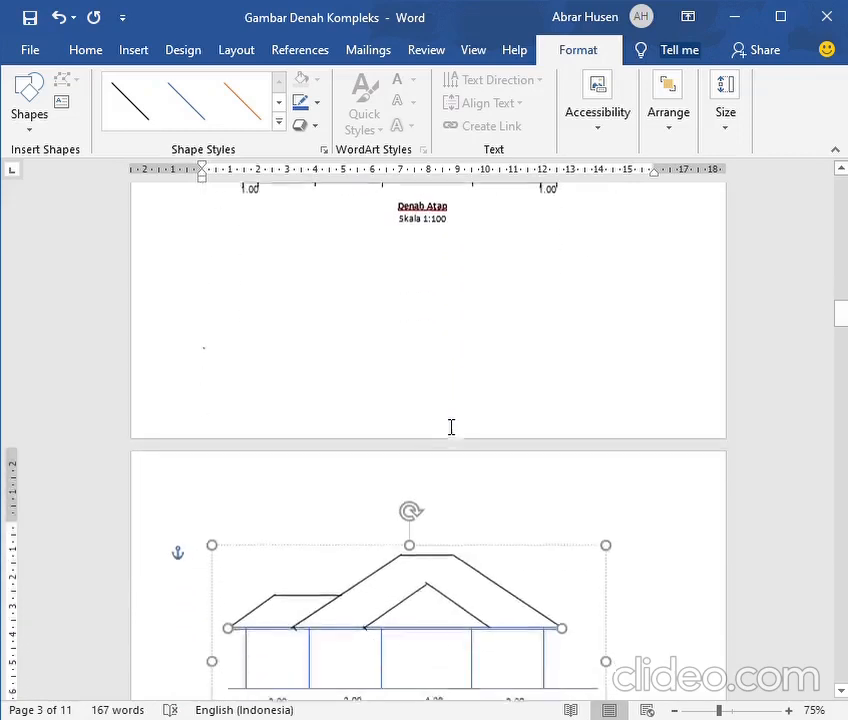
pyautogui.scroll(-3, 451, 427)
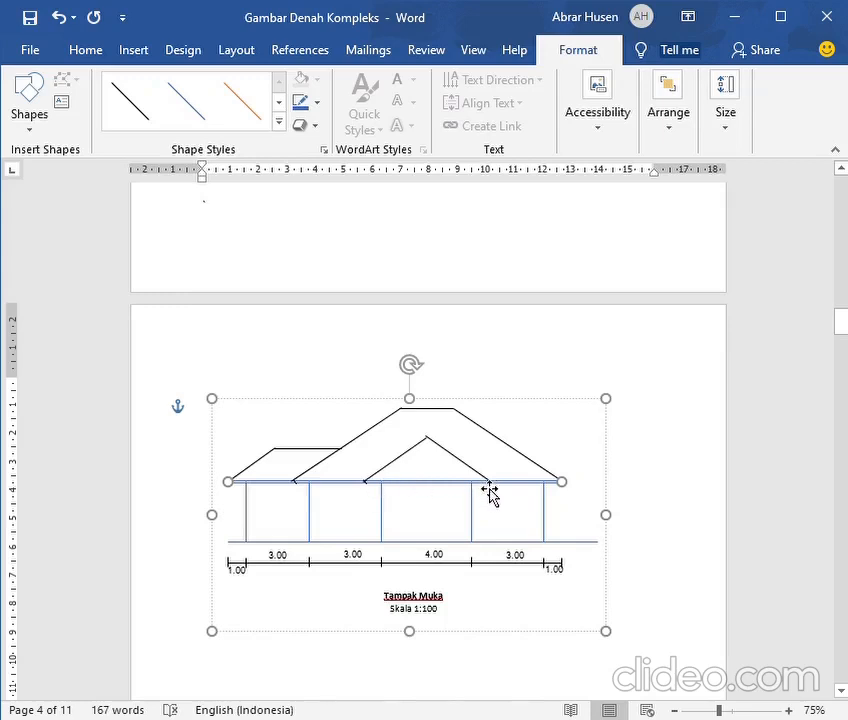
pyautogui.click(410, 461)
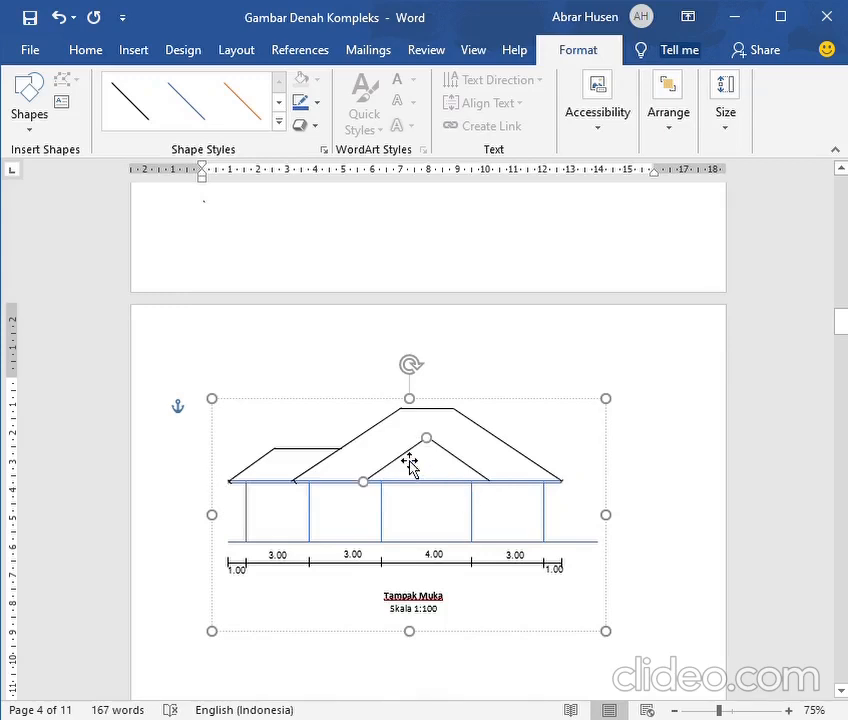
pyautogui.click(297, 100)
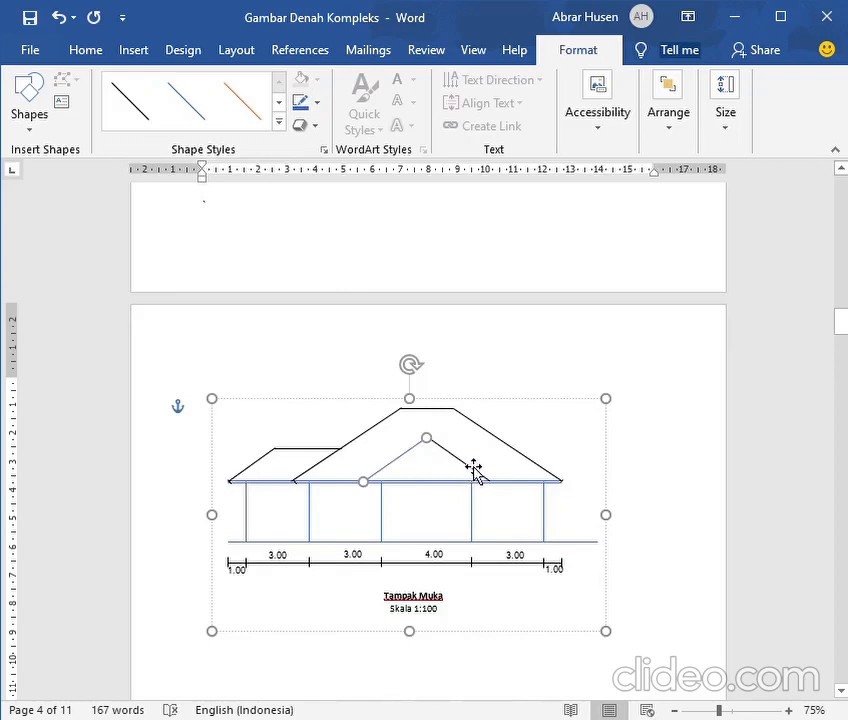
pyautogui.click(474, 468)
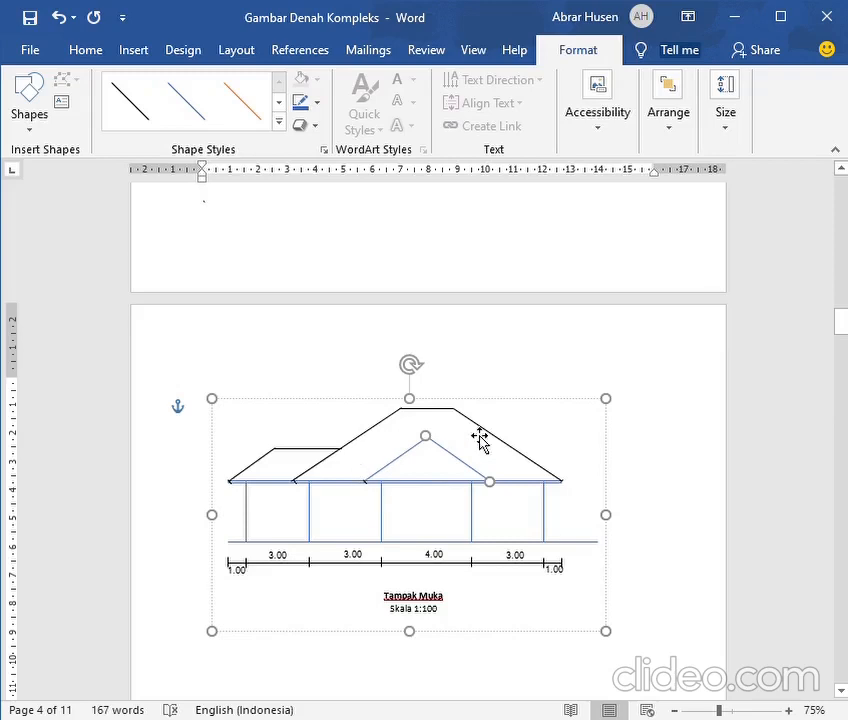
pyautogui.click(425, 437)
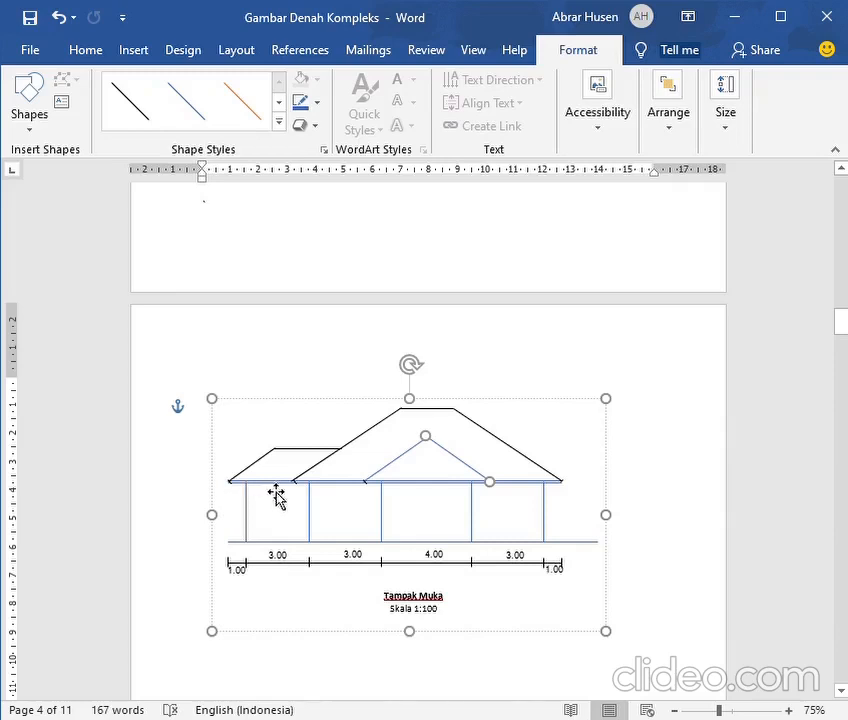
# Draw a vertical line upward from the eave through the left end of the left wing's ridge in the front elevation
pyautogui.scroll(10, 276, 492)
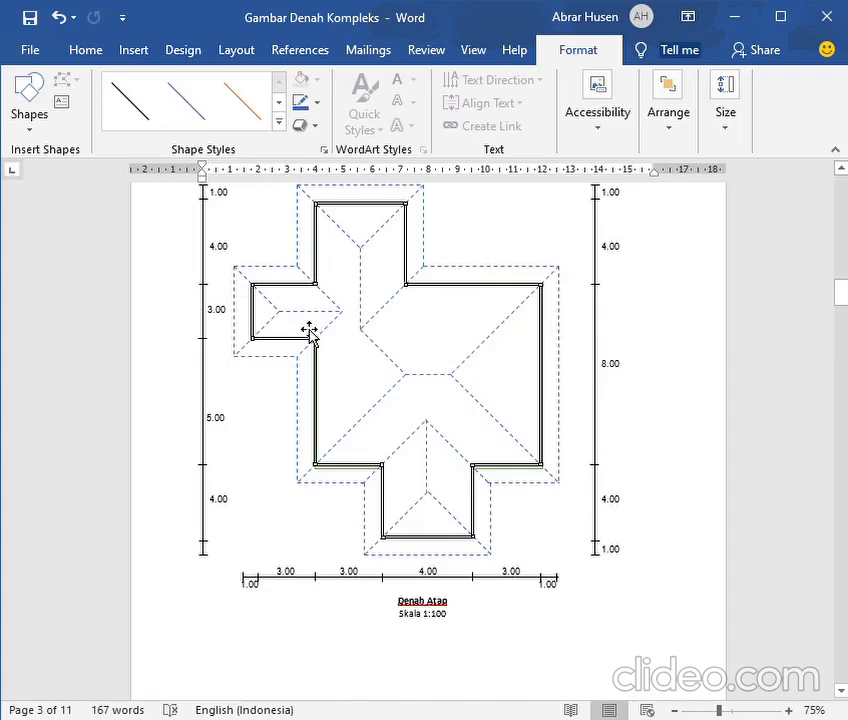
pyautogui.scroll(-8, 300, 333)
pyautogui.scroll(-4, 307, 343)
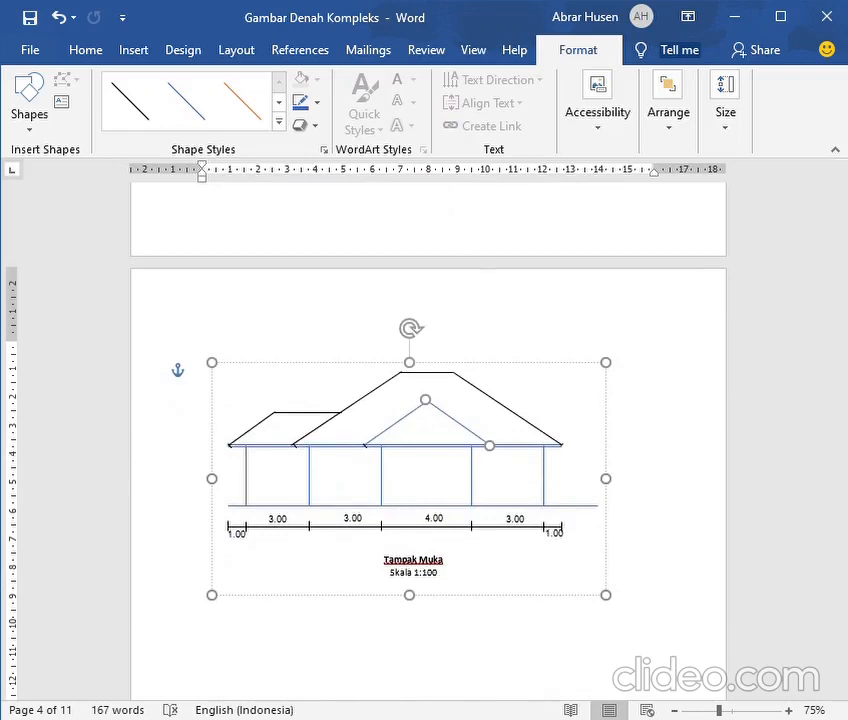
pyautogui.click(134, 52)
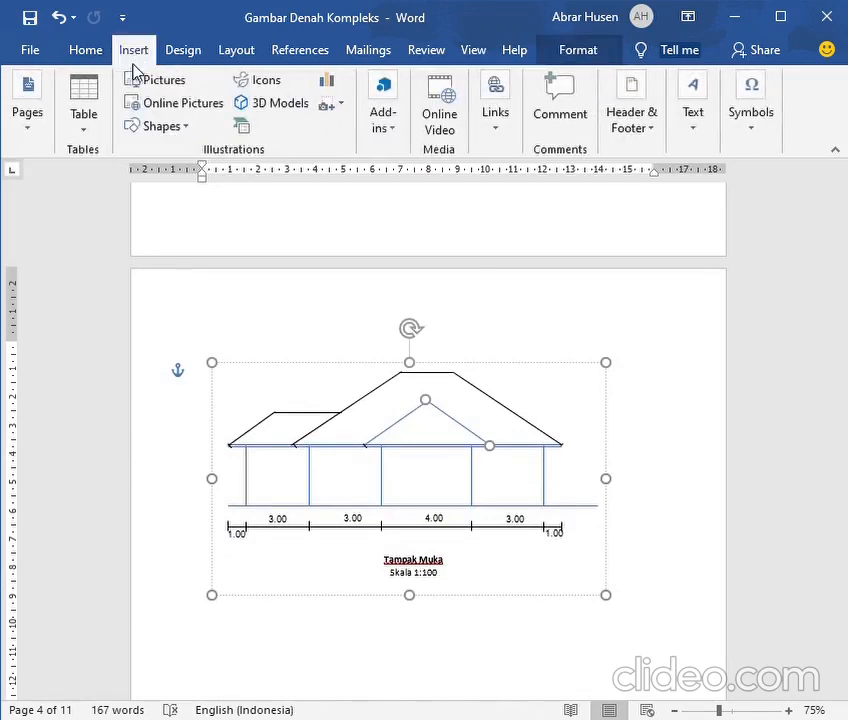
pyautogui.click(137, 121)
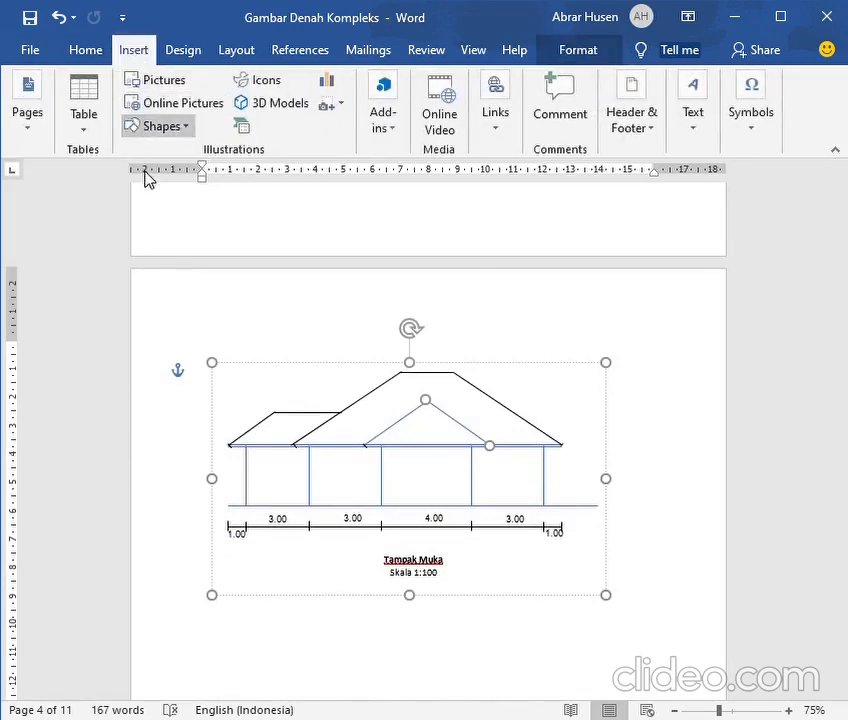
pyautogui.click(146, 173)
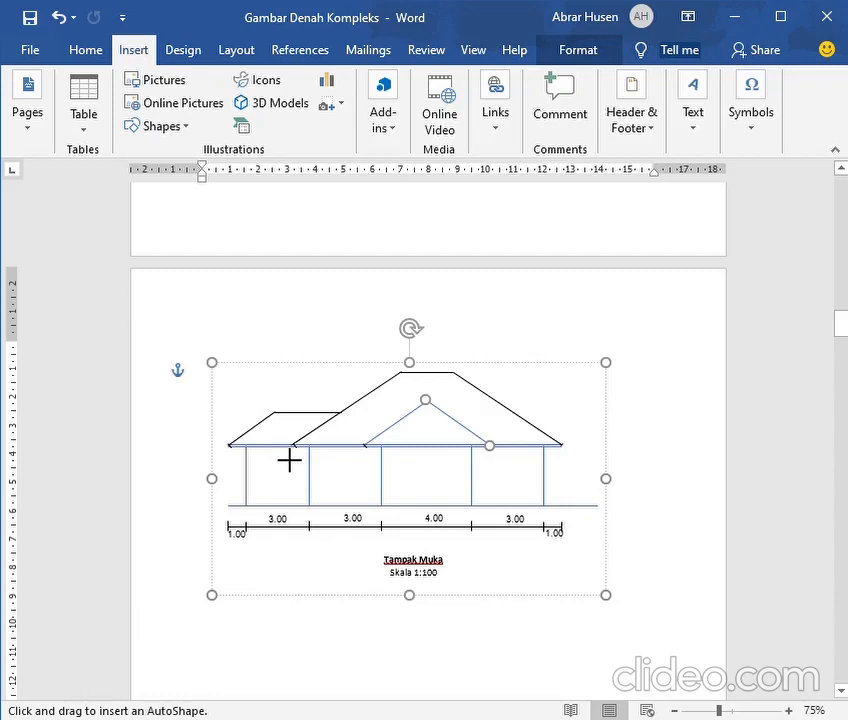
pyautogui.moveTo(289, 459); pyautogui.dragTo(289, 385)
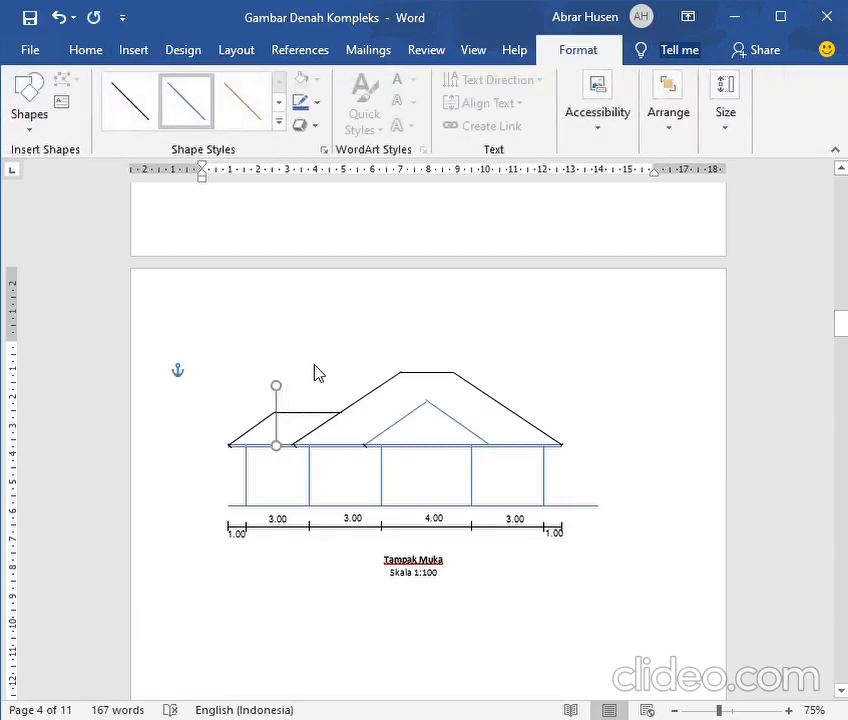
# Recolour the left wing's sloping roof line in the front elevation (Tampak Muka) blue, checking its ridge against the roof plan
pyautogui.click(258, 443)
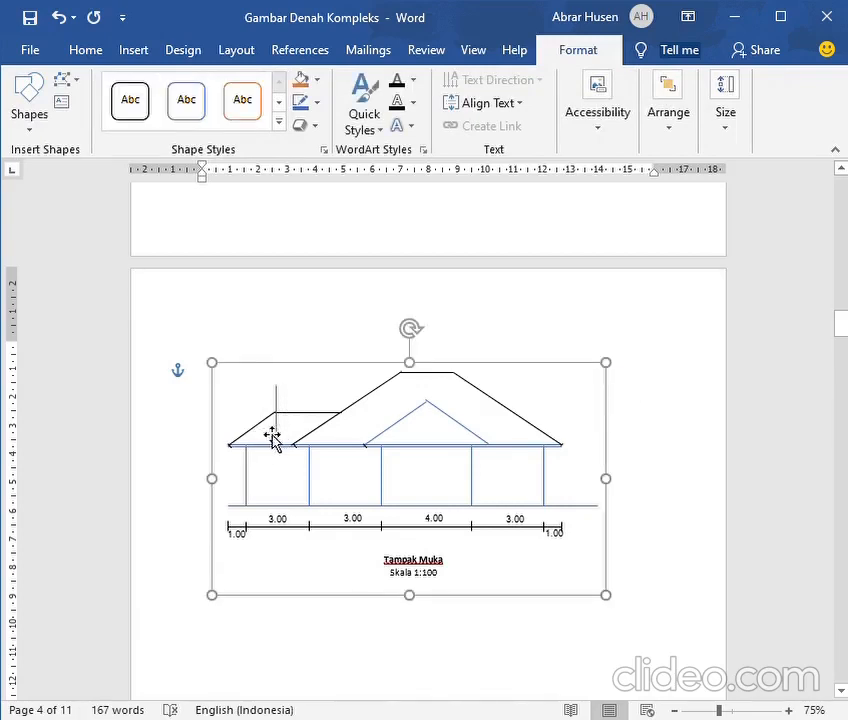
pyautogui.click(265, 437)
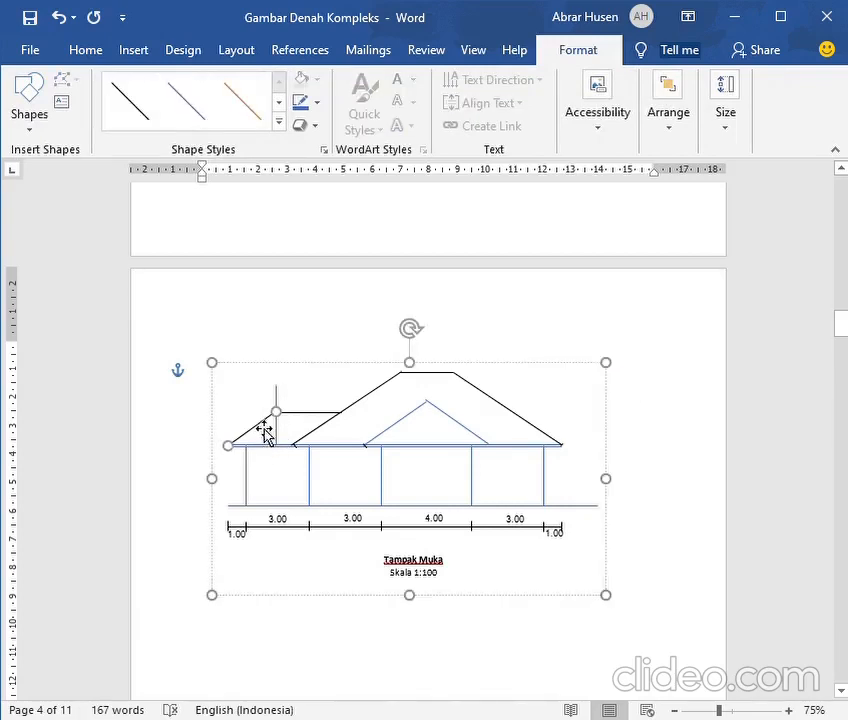
pyautogui.scroll(10, 265, 433)
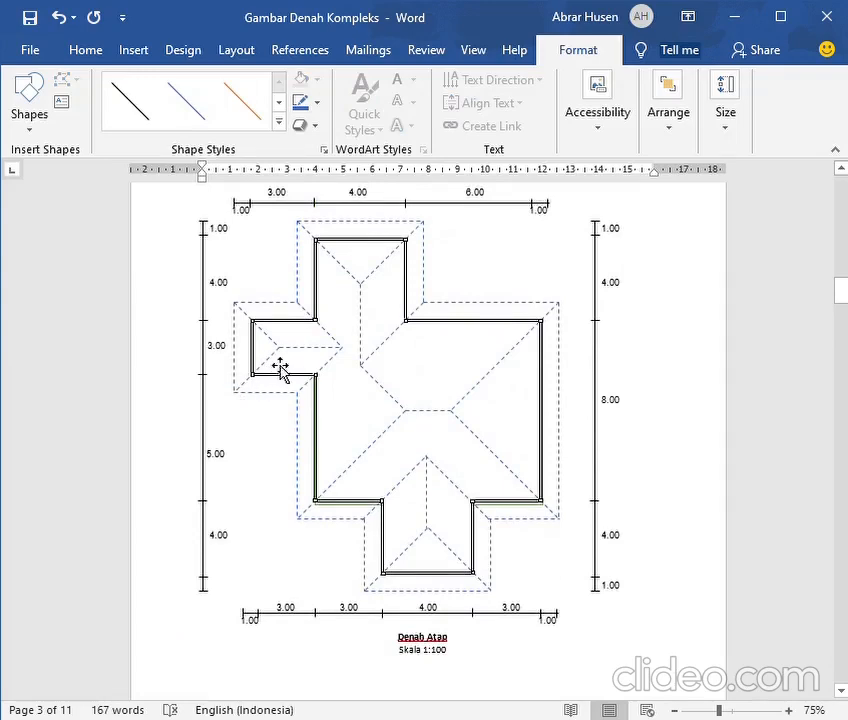
pyautogui.scroll(-10, 270, 367)
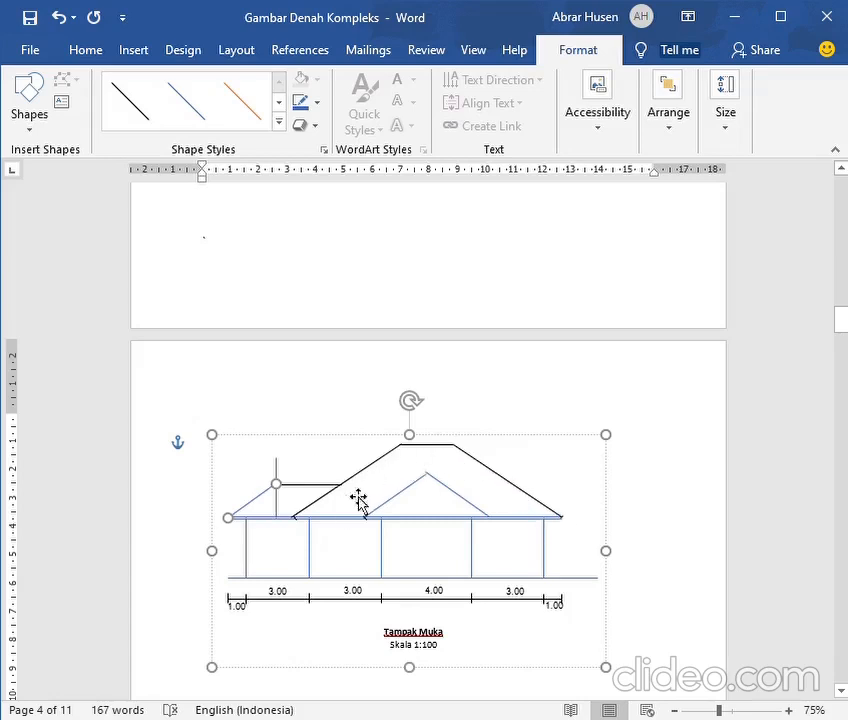
# Check the main ridge in the roof plan and draw a near-vertical guide line from the eave through the ridge's left end in the front elevation
pyautogui.scroll(8, 316, 522)
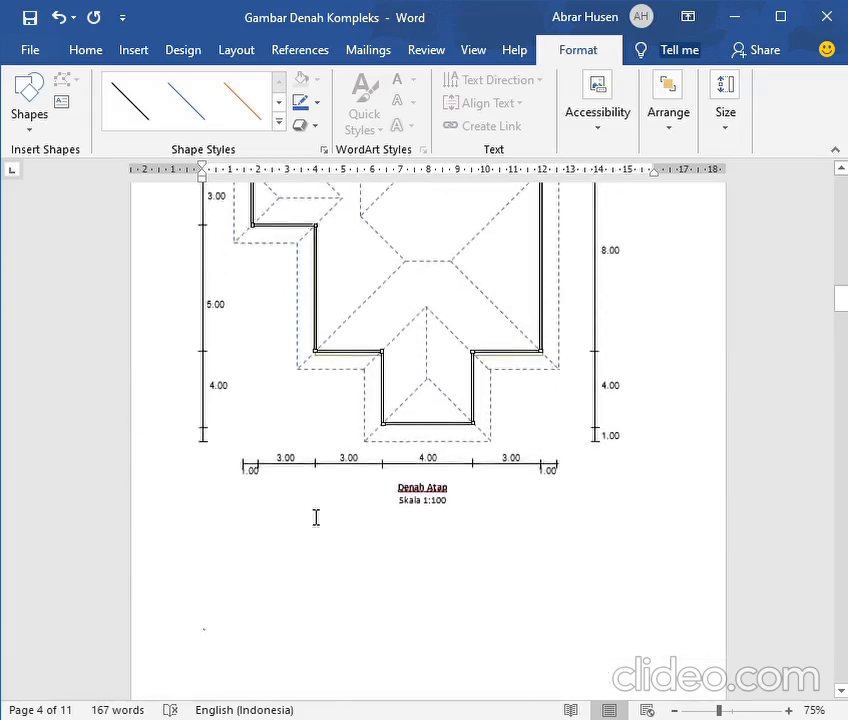
pyautogui.scroll(3, 316, 518)
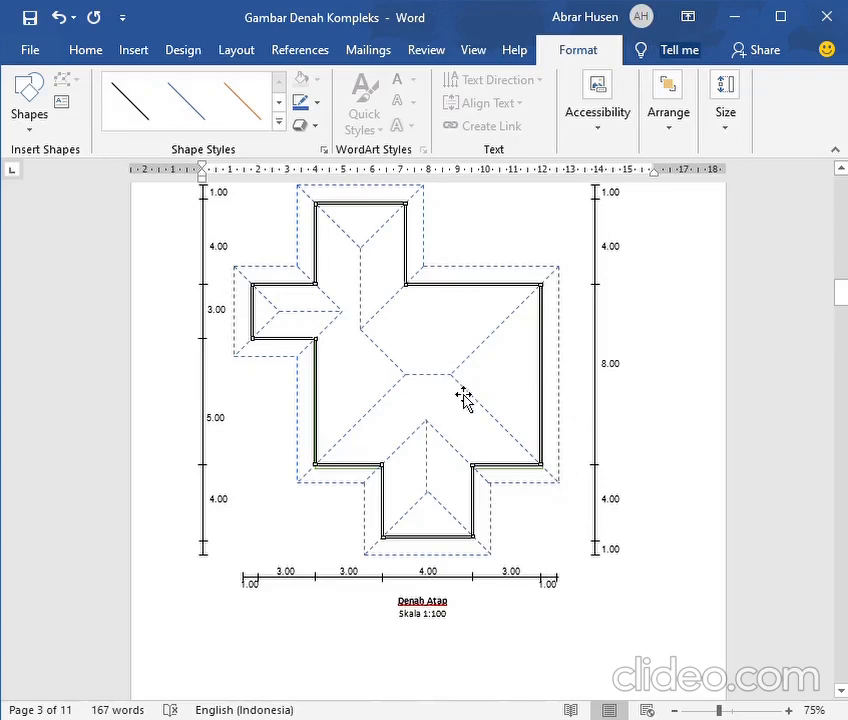
pyautogui.scroll(-2, 463, 405)
pyautogui.scroll(-12, 460, 404)
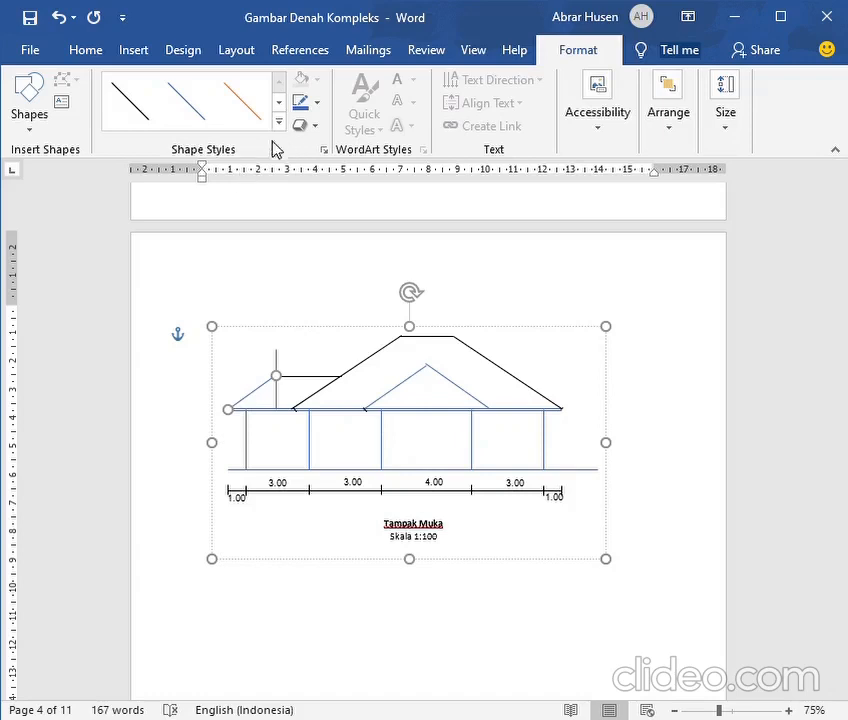
pyautogui.click(130, 55)
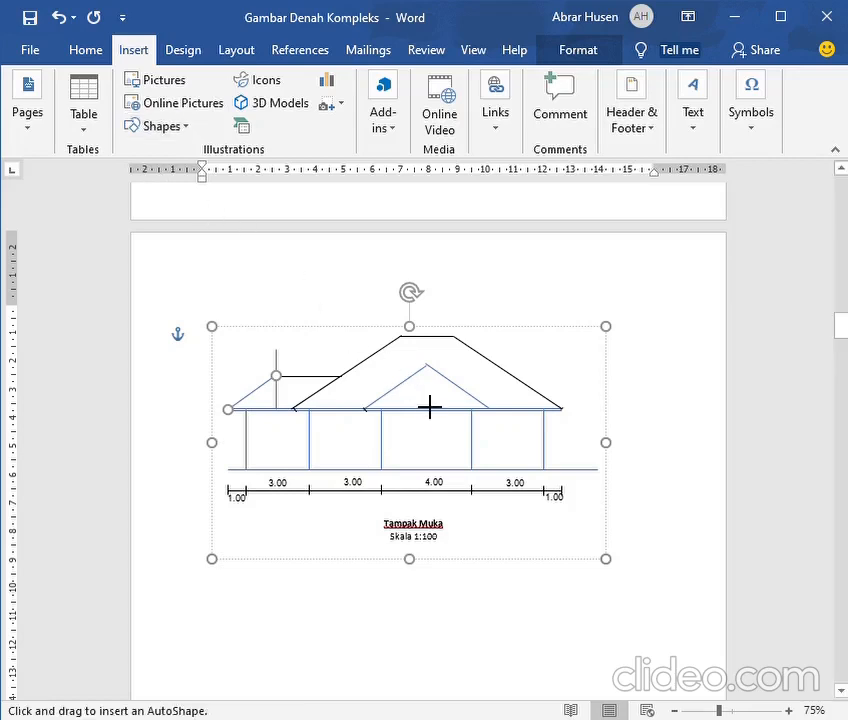
pyautogui.moveTo(404, 408)
pyautogui.mouseDown()
pyautogui.moveTo(418, 386)
pyautogui.moveTo(414, 307)
pyautogui.moveTo(402, 292)
pyautogui.mouseUp()
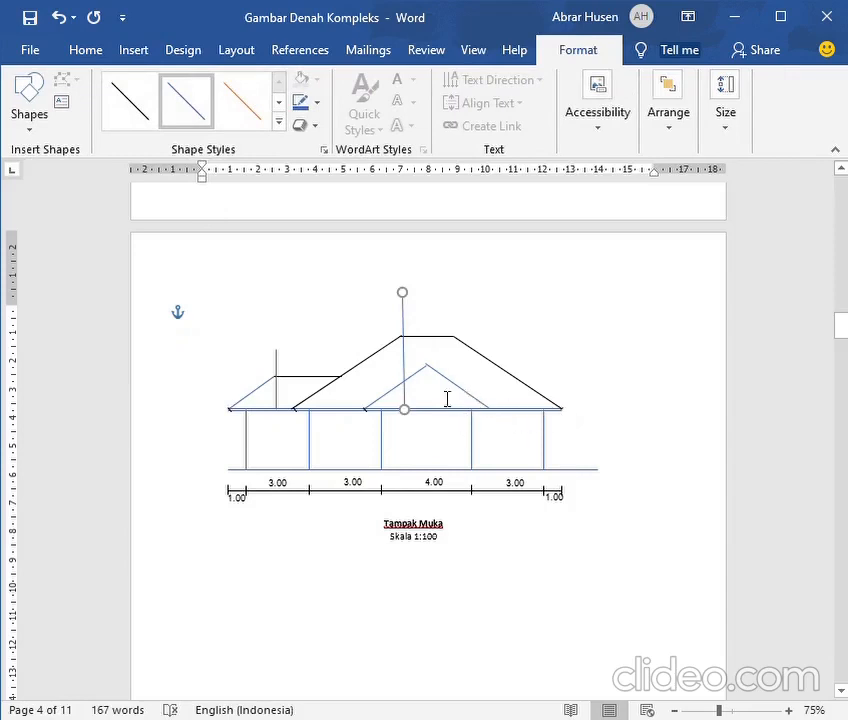
# Draw a vertical guide line upward from the eave through the right end of the main ridge in the front elevation
pyautogui.click(132, 50)
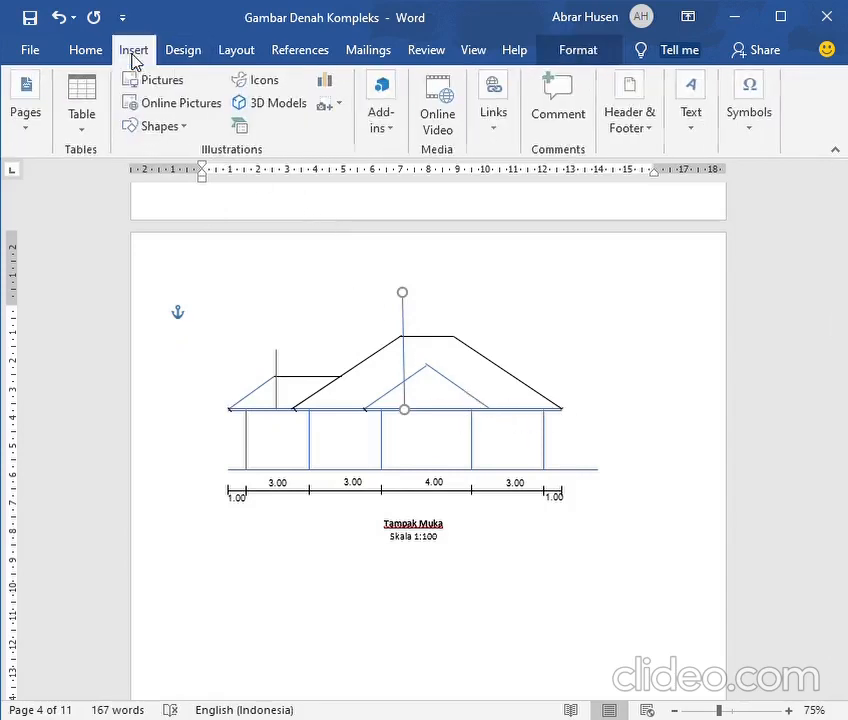
pyautogui.click(137, 131)
pyautogui.click(149, 175)
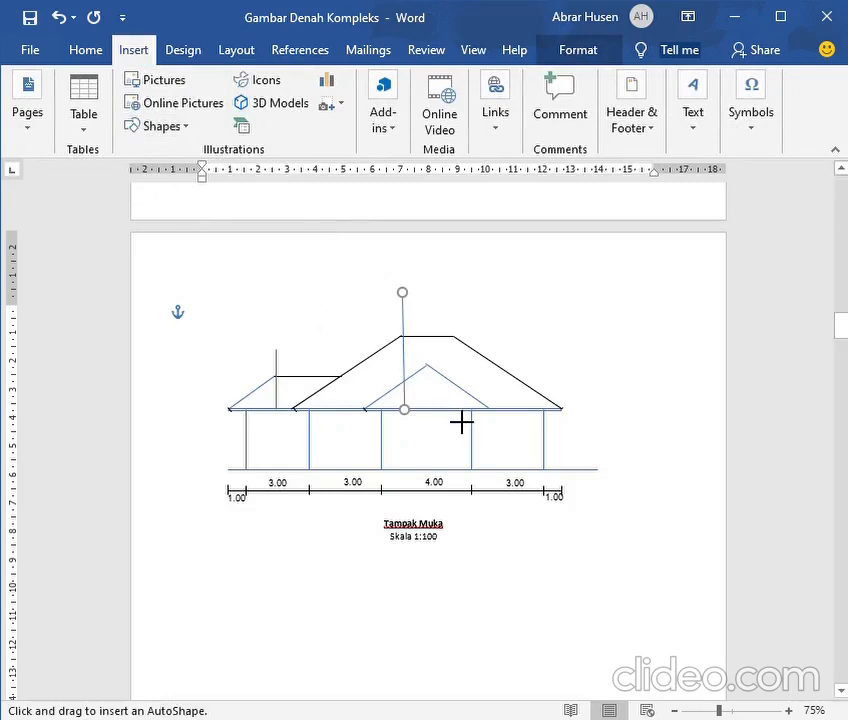
pyautogui.moveTo(451, 408); pyautogui.dragTo(465, 302)
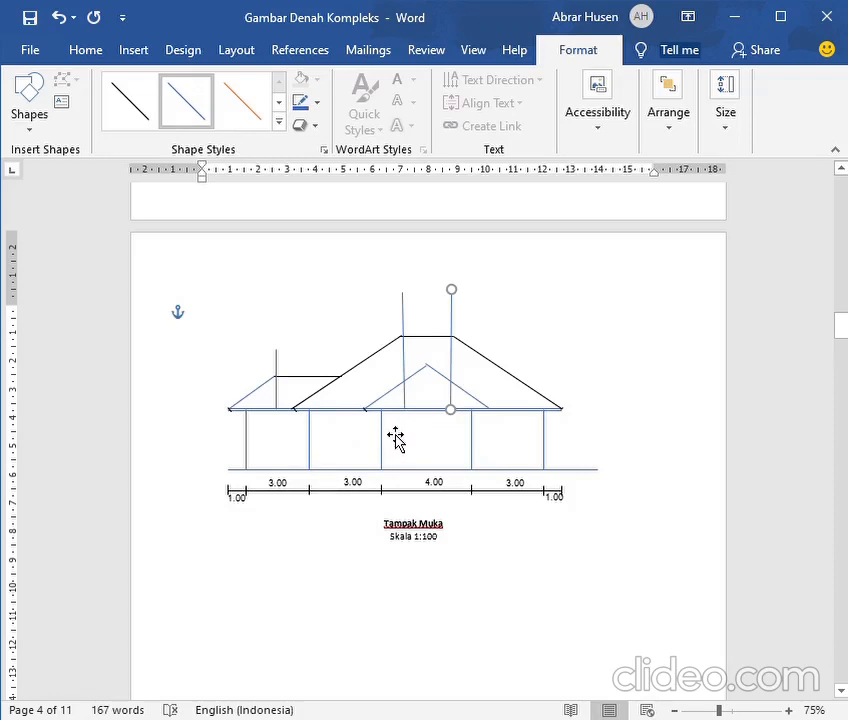
pyautogui.click(368, 376)
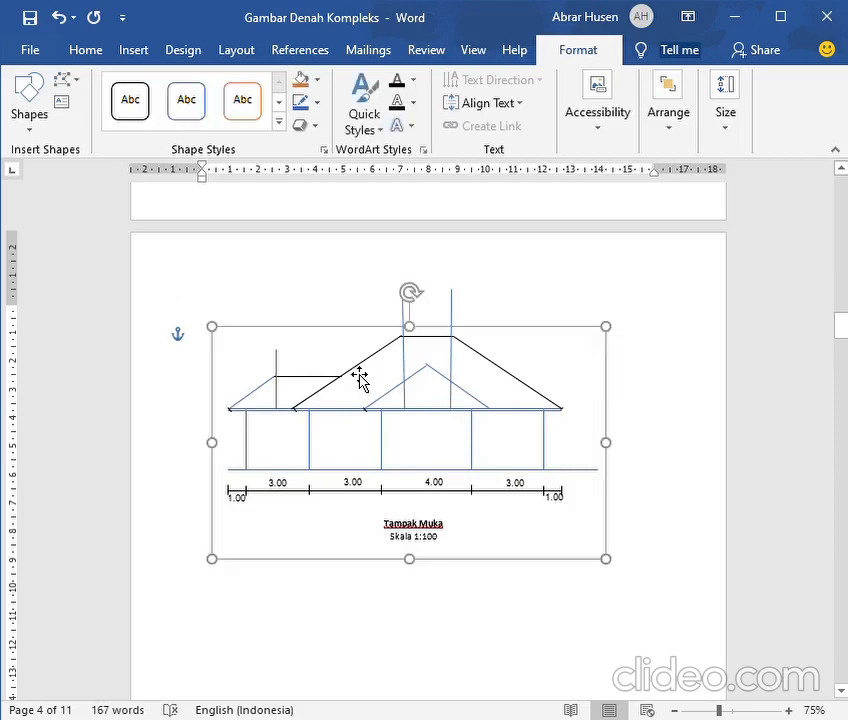
pyautogui.click(365, 380)
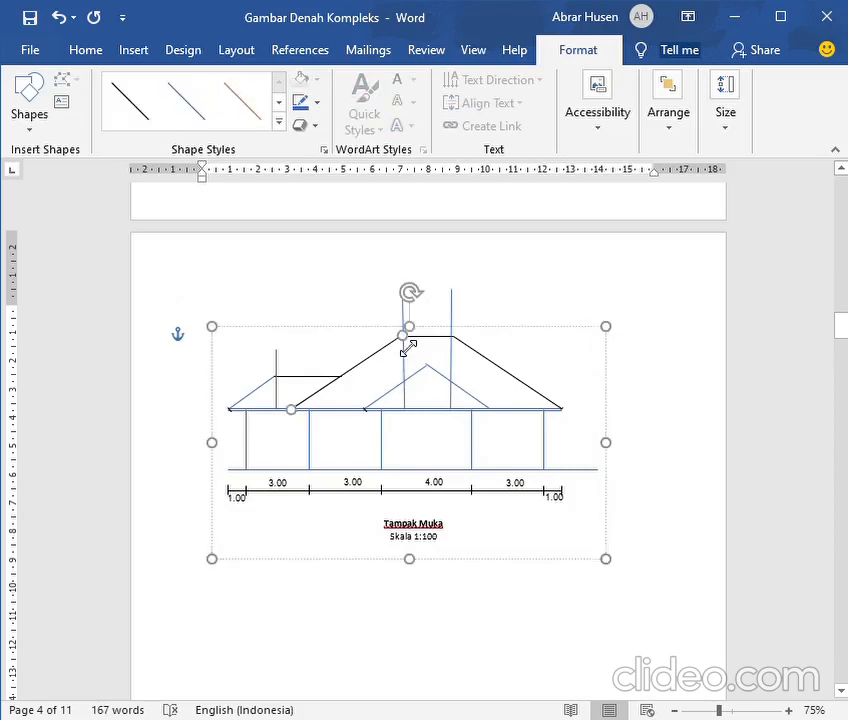
pyautogui.click(131, 52)
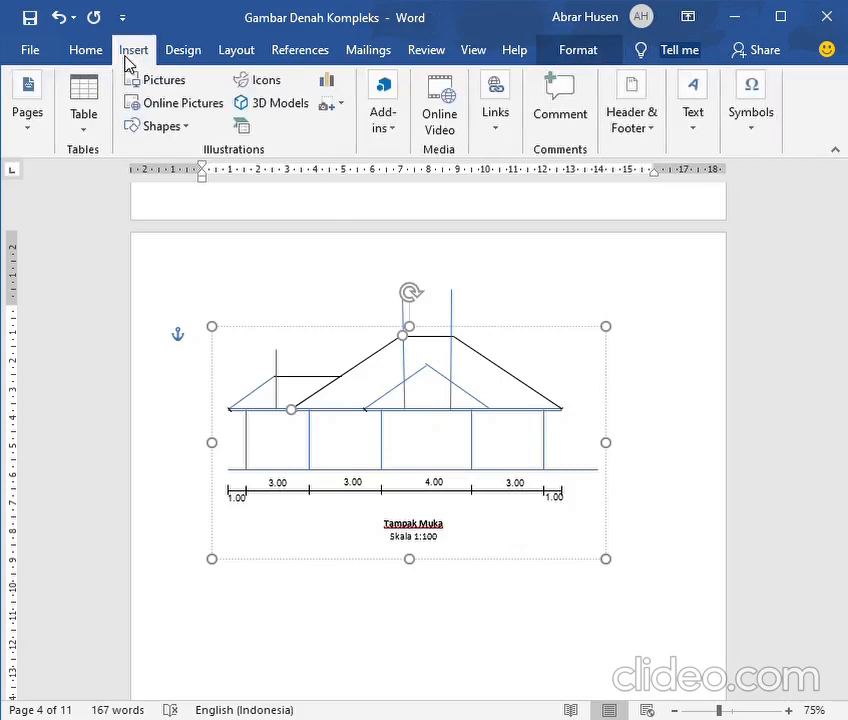
pyautogui.click(155, 126)
pyautogui.click(151, 176)
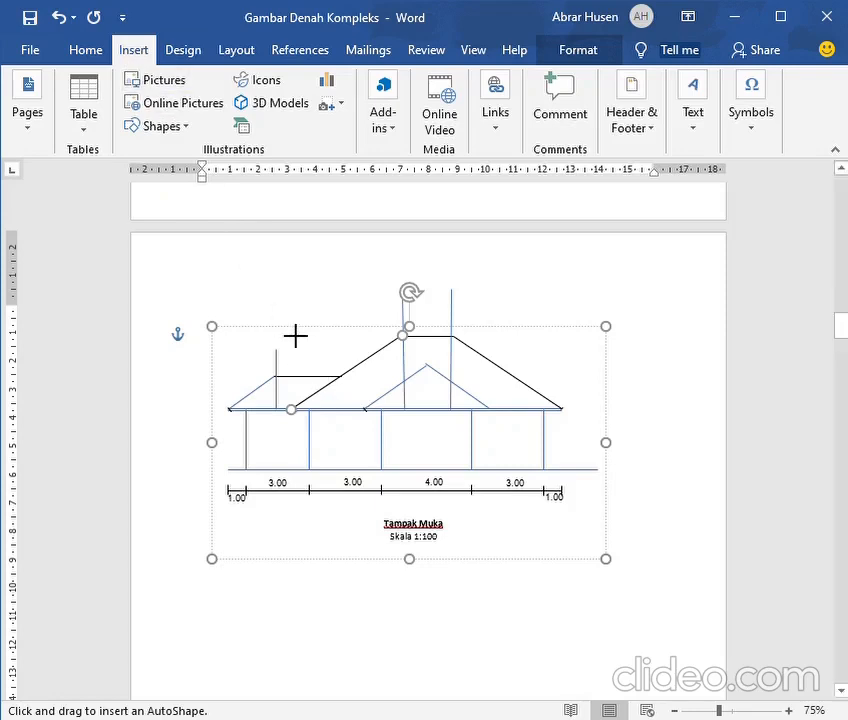
pyautogui.press('Escape')
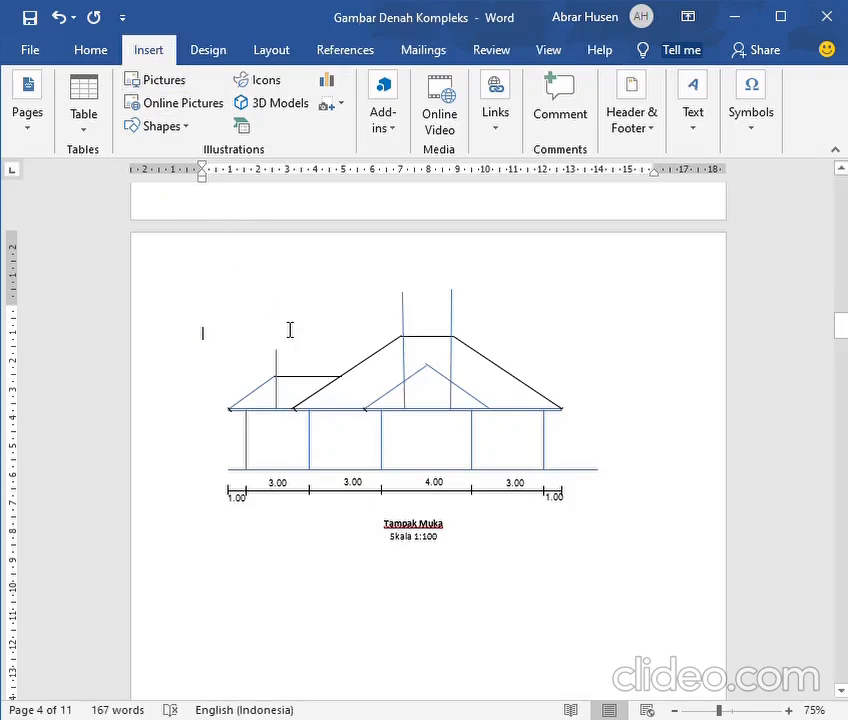
# Recolour the two sloping lines and the ridge line of the front elevation's main roof blue, checking against the roof plan
pyautogui.click(384, 363)
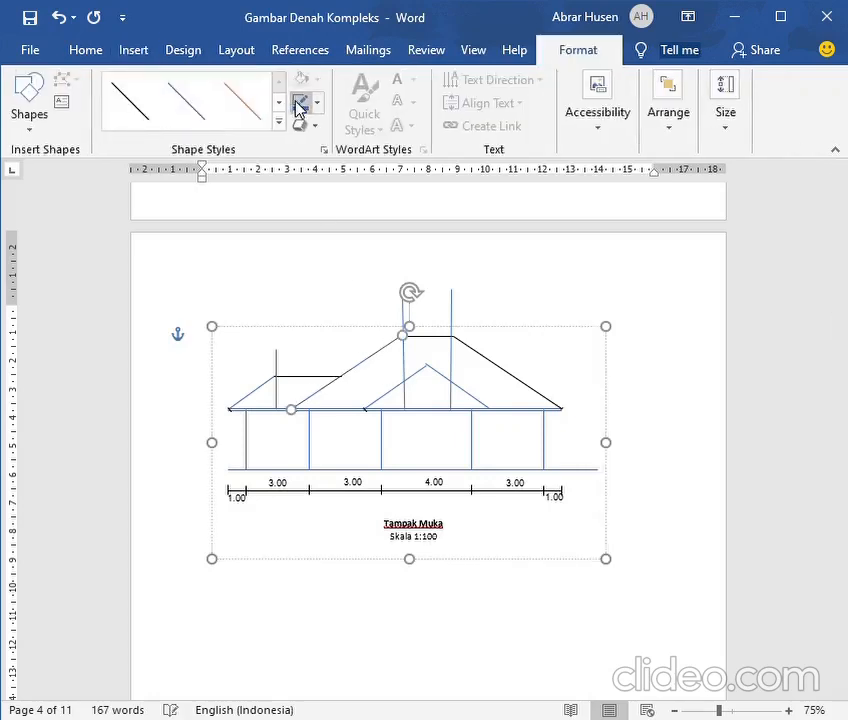
pyautogui.click(240, 115)
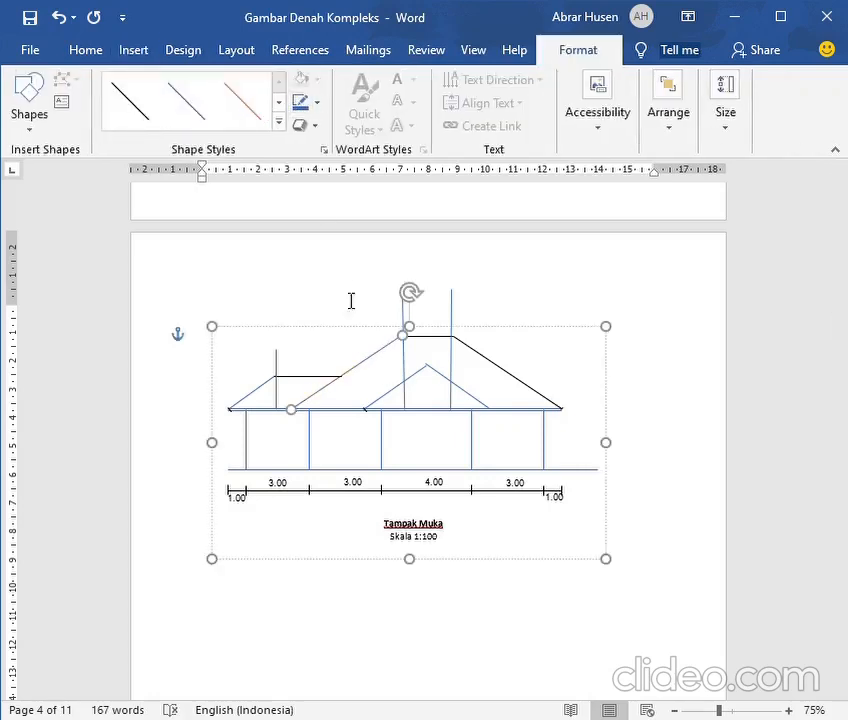
pyautogui.click(538, 396)
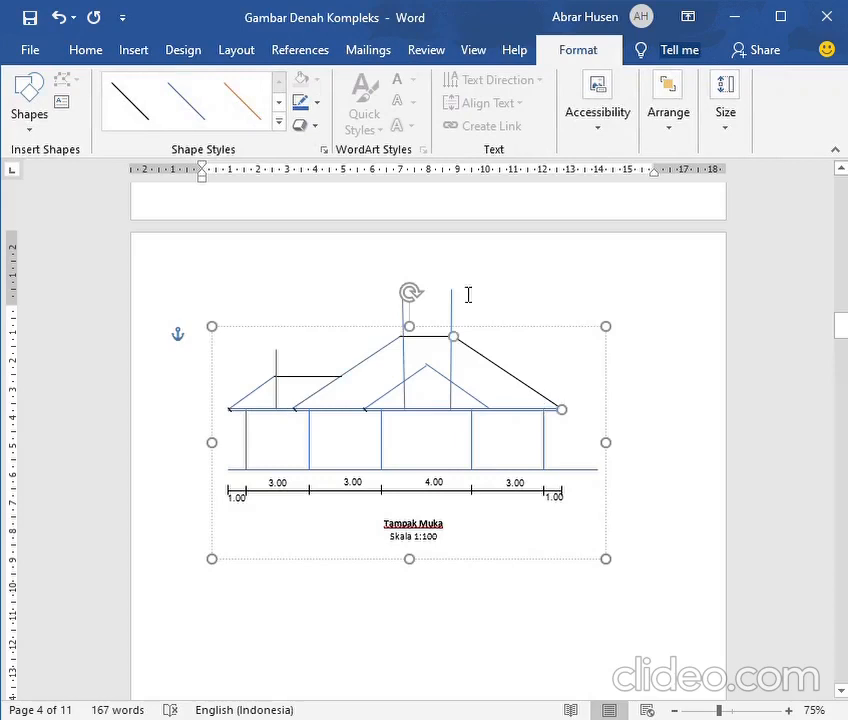
pyautogui.click(299, 103)
pyautogui.scroll(10, 426, 398)
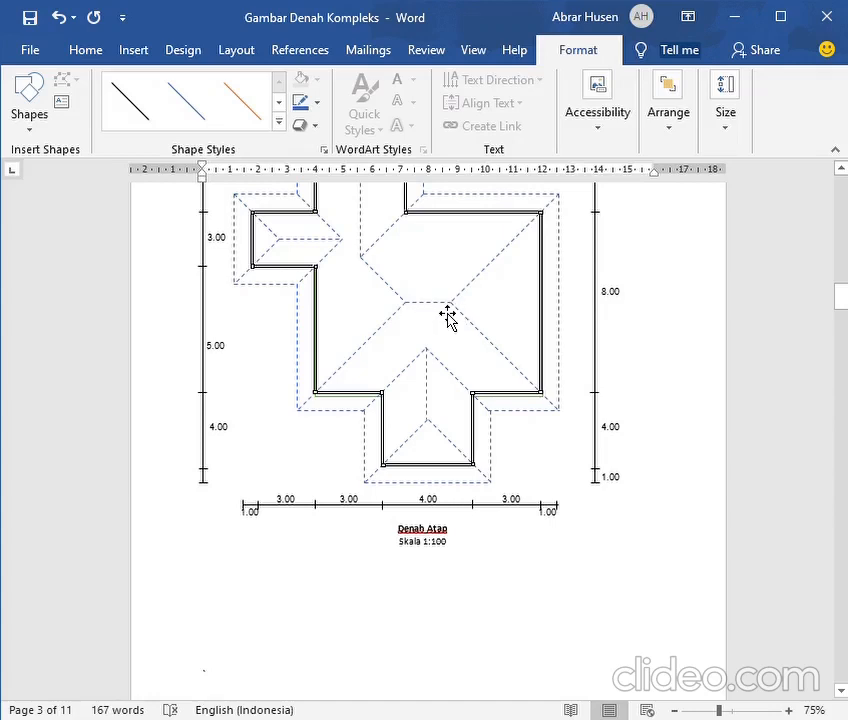
pyautogui.scroll(-10, 452, 316)
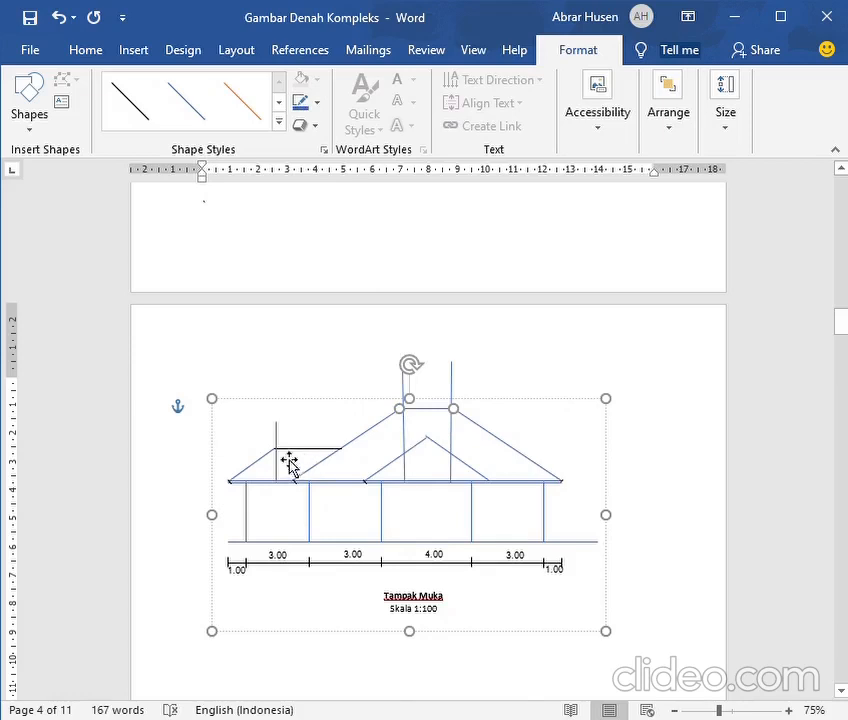
# Compare the left wing's ridge with the roof plan and recolour its horizontal line in the front elevation blue
pyautogui.scroll(10, 330, 462)
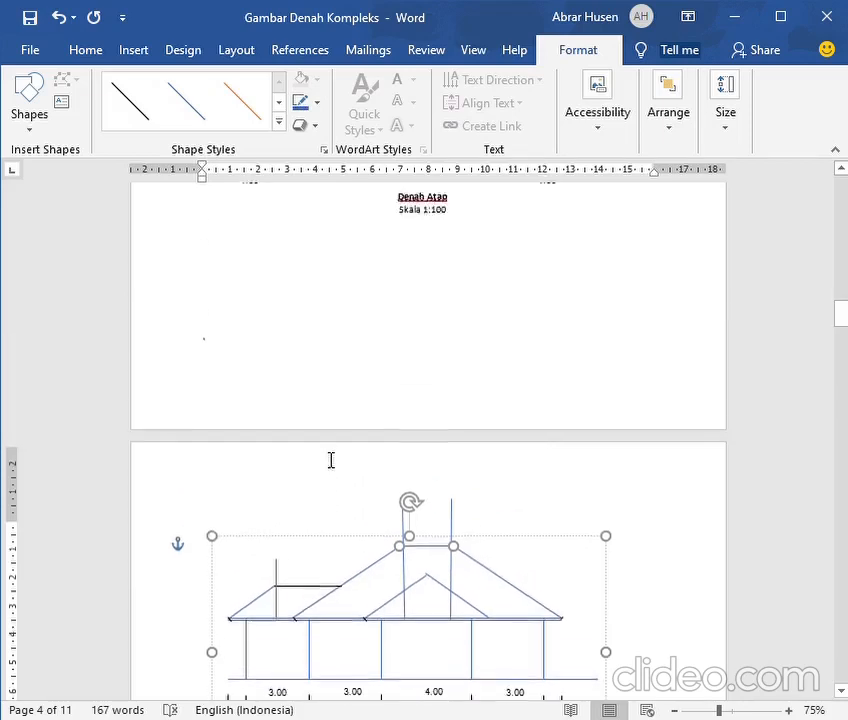
pyautogui.scroll(2, 330, 462)
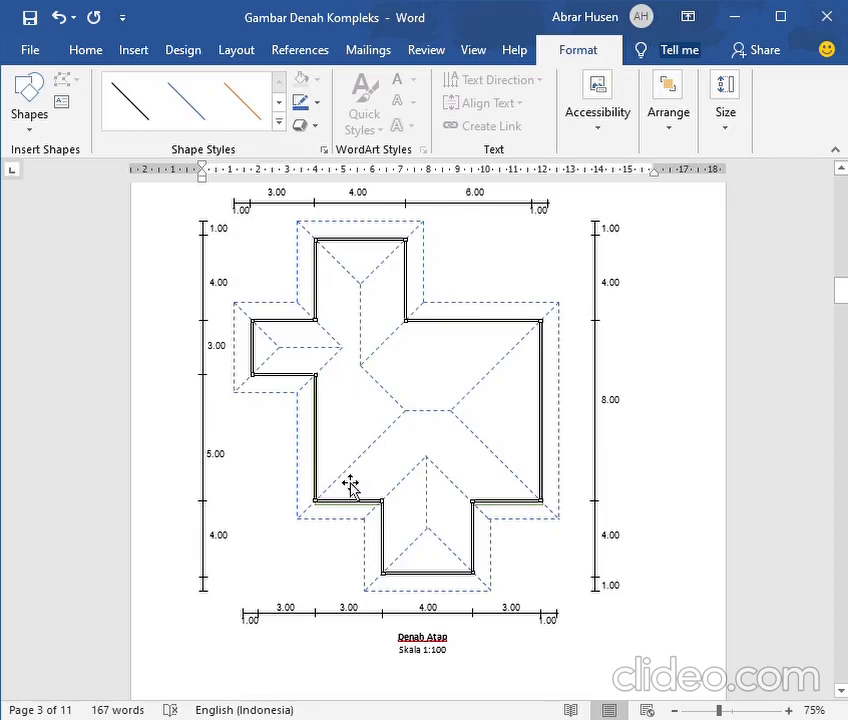
pyautogui.scroll(-10, 335, 437)
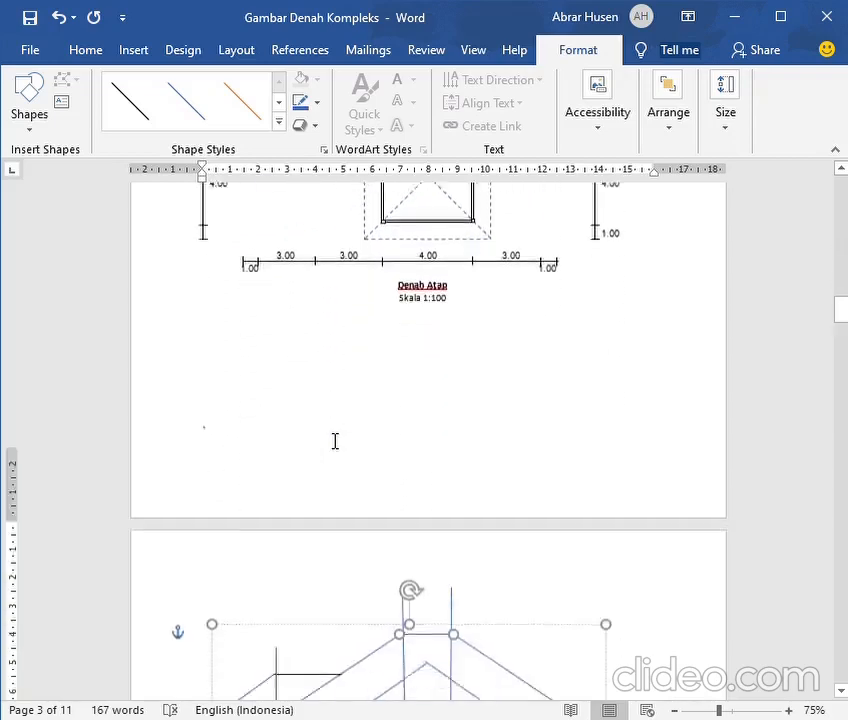
pyautogui.scroll(-2, 335, 441)
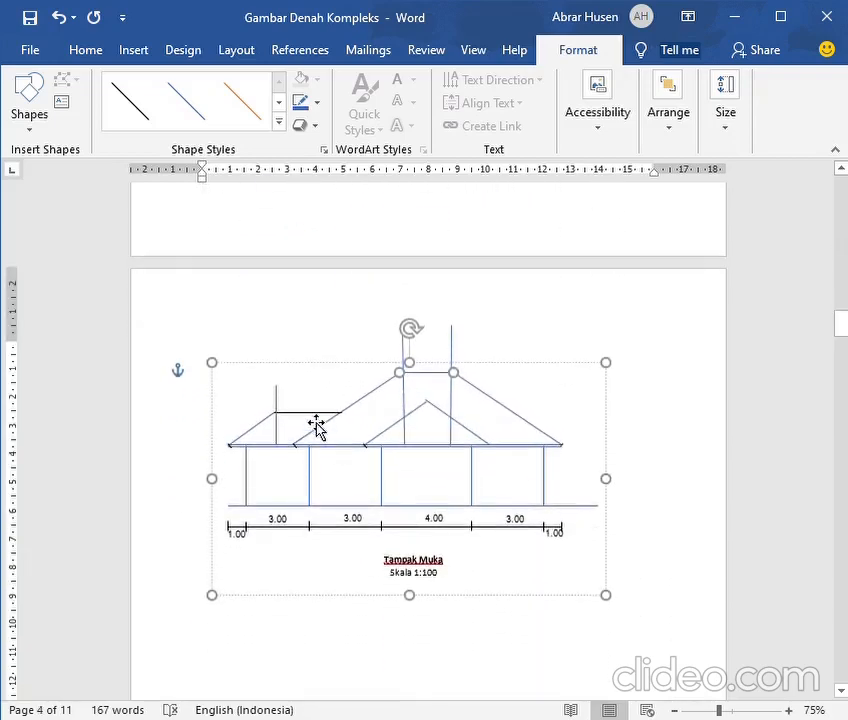
pyautogui.click(316, 423)
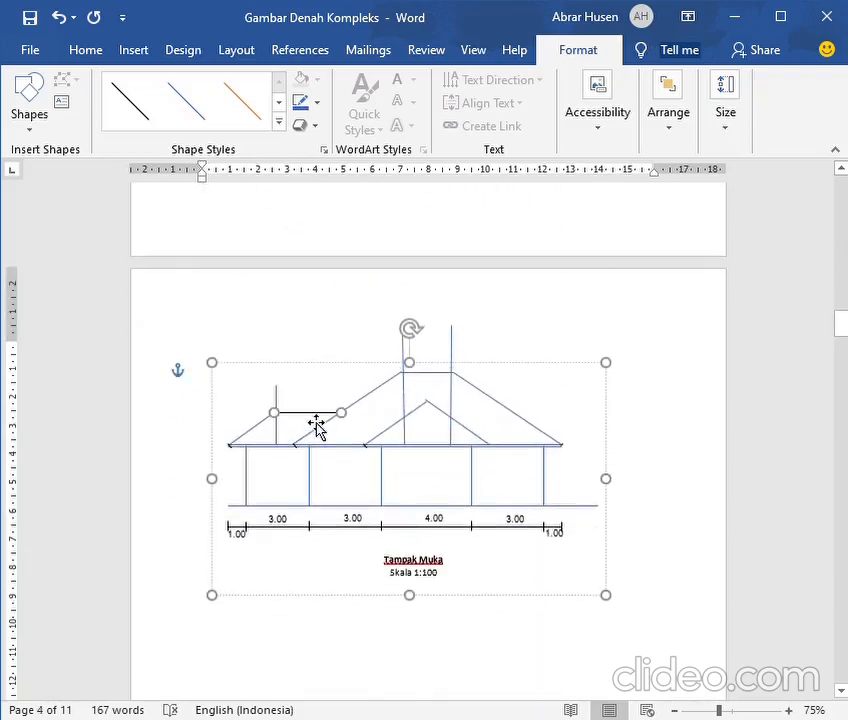
pyautogui.click(297, 105)
pyautogui.click(237, 125)
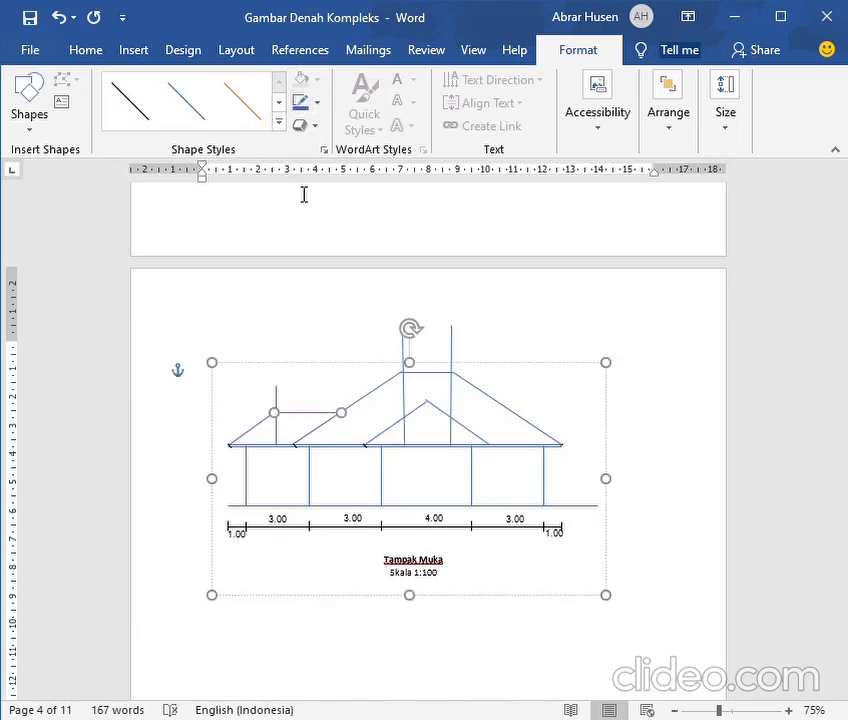
# Delete the three vertical guide lines at the left wing's ridge and the main ridge ends in the front elevation
pyautogui.click(286, 406)
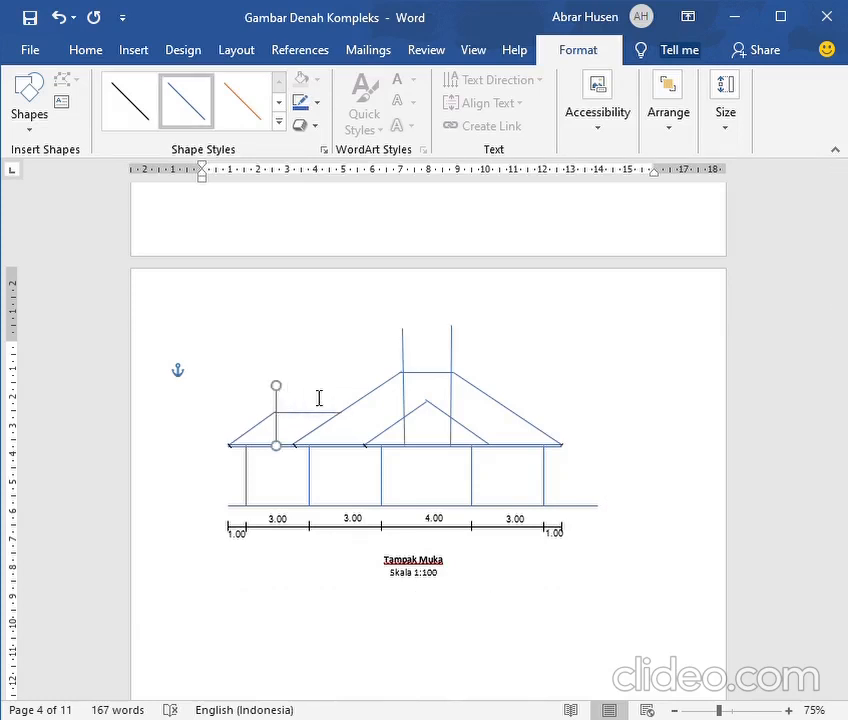
pyautogui.click(319, 398)
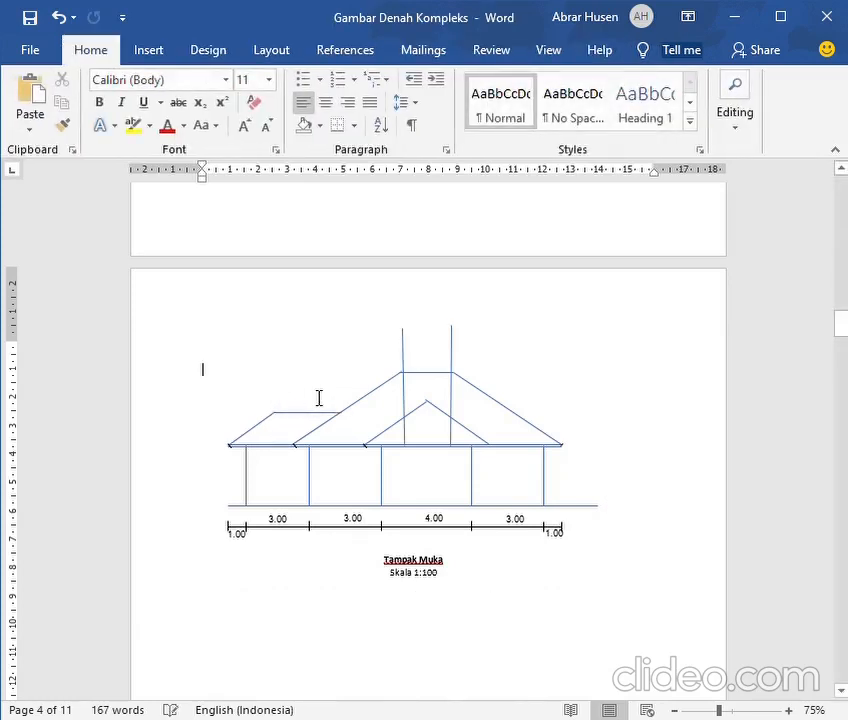
pyautogui.click(412, 358)
pyautogui.press('Delete')
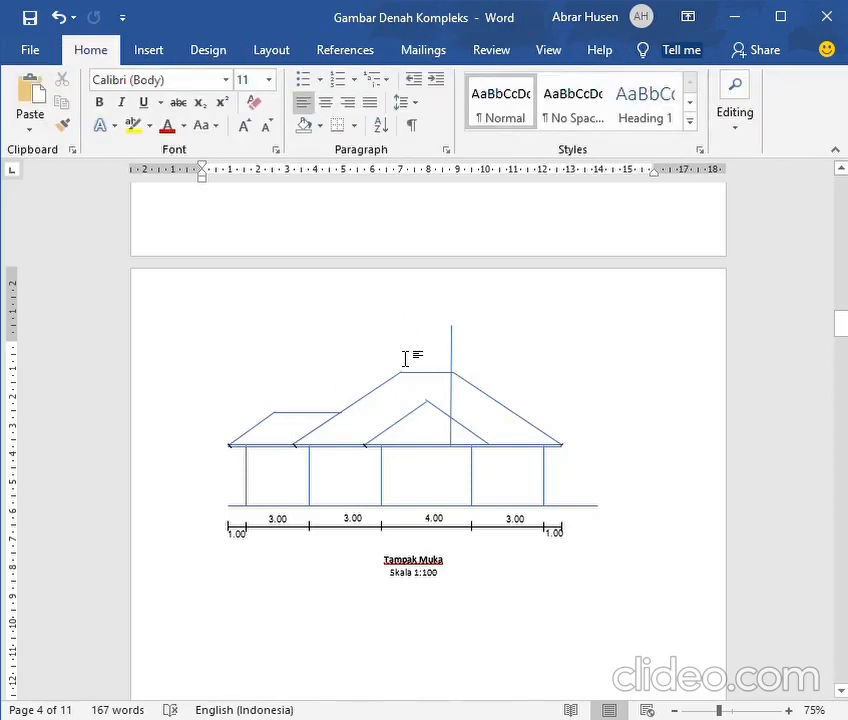
pyautogui.click(459, 351)
pyautogui.press('Delete')
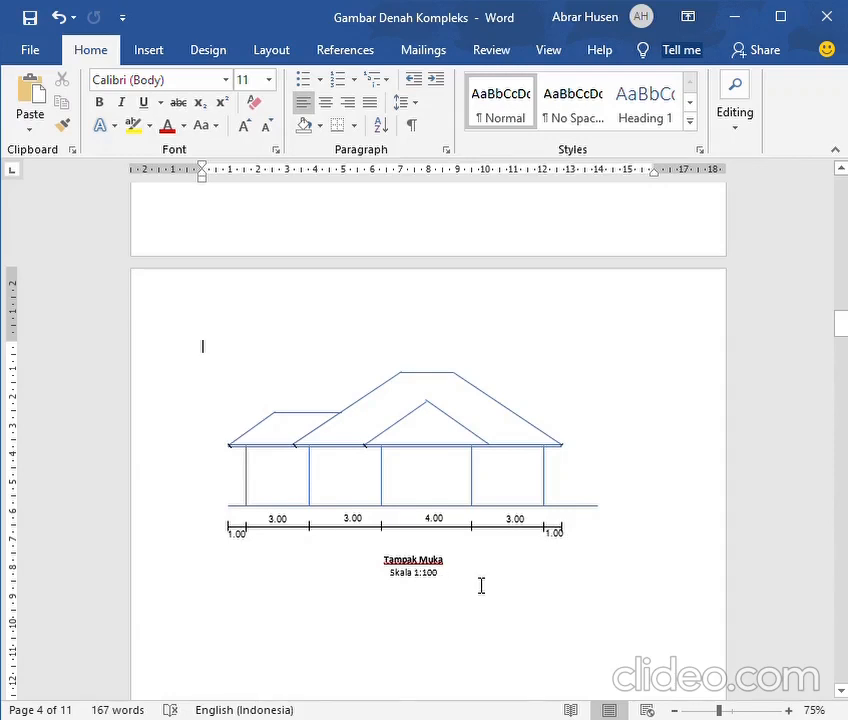
# Compare the rear elevation (Tampak Belakang) with the roof plan's rear side and the front elevation
pyautogui.scroll(-5, 487, 586)
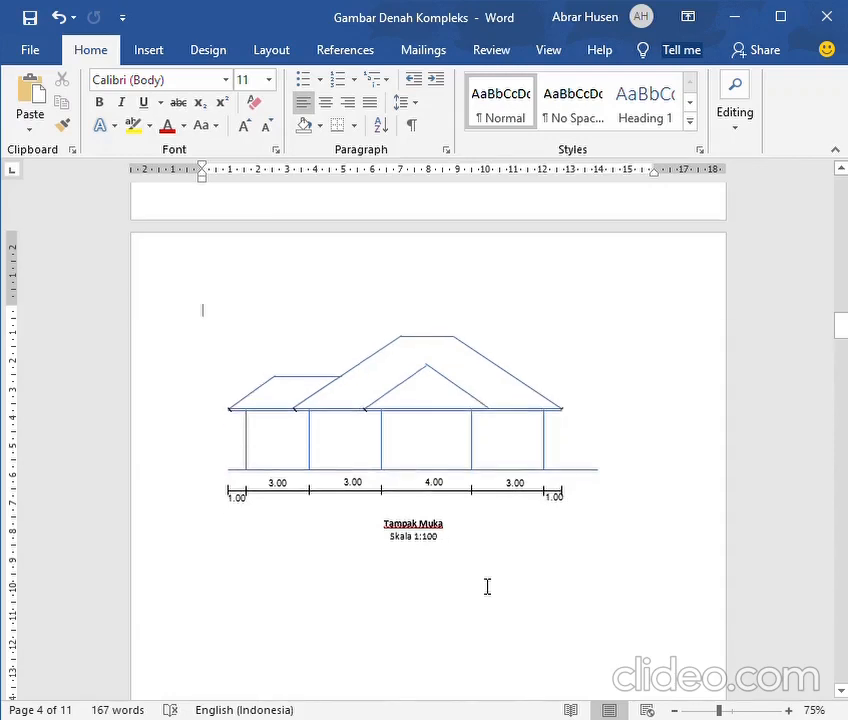
pyautogui.scroll(-4, 483, 590)
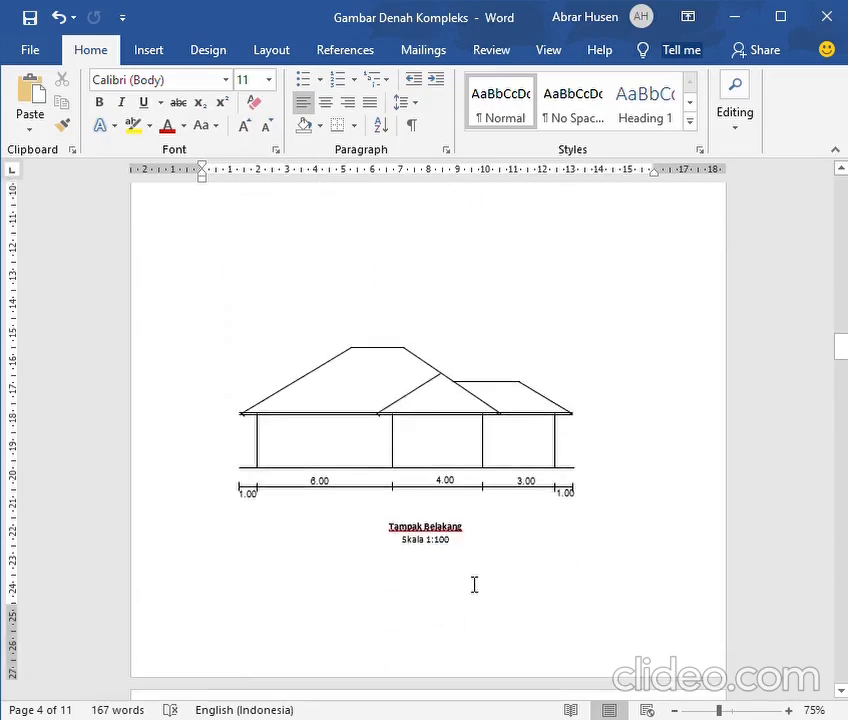
pyautogui.scroll(18, 437, 590)
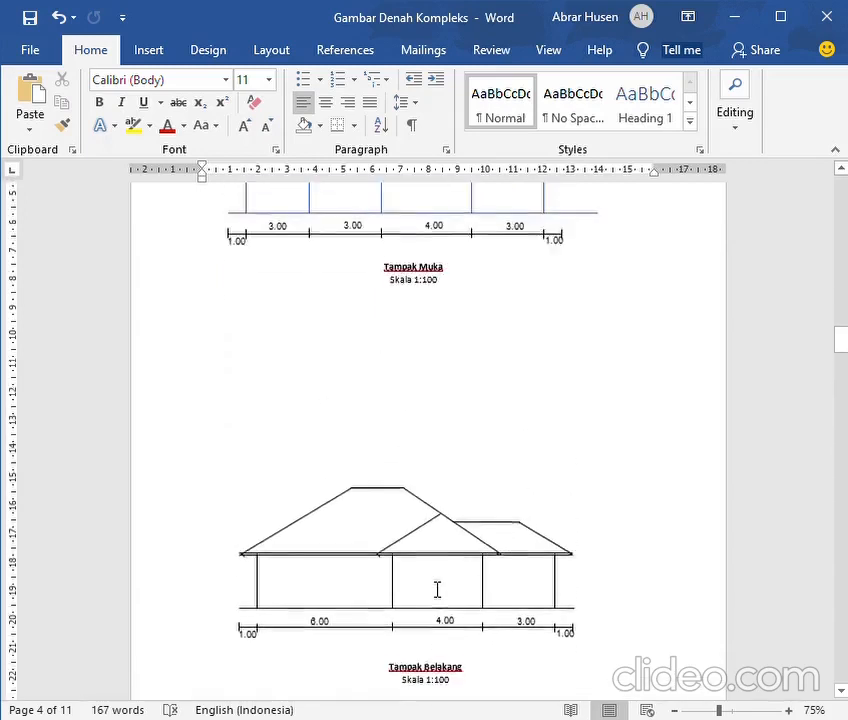
pyautogui.scroll(5, 437, 592)
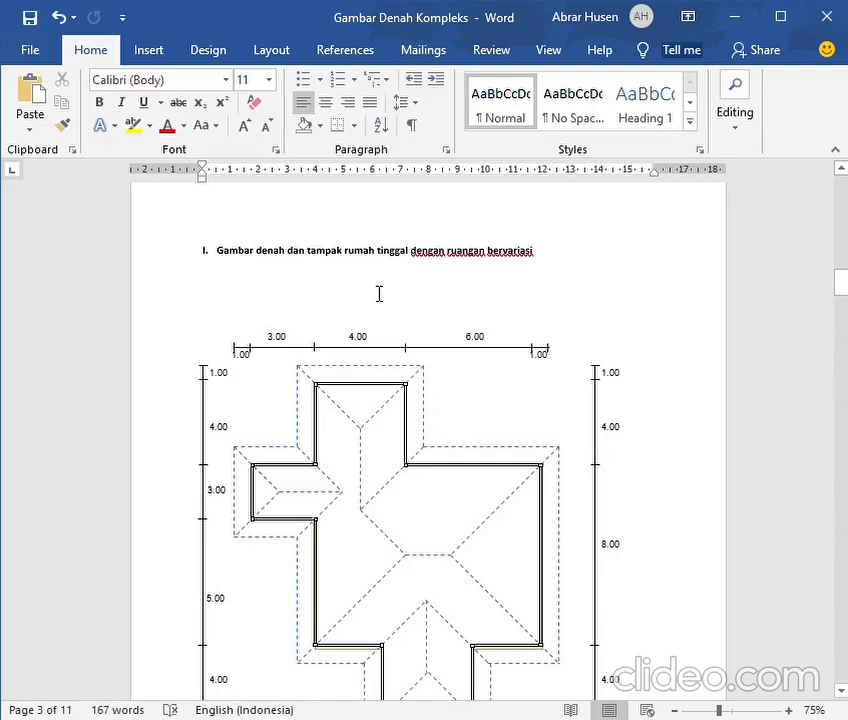
pyautogui.scroll(-12, 364, 295)
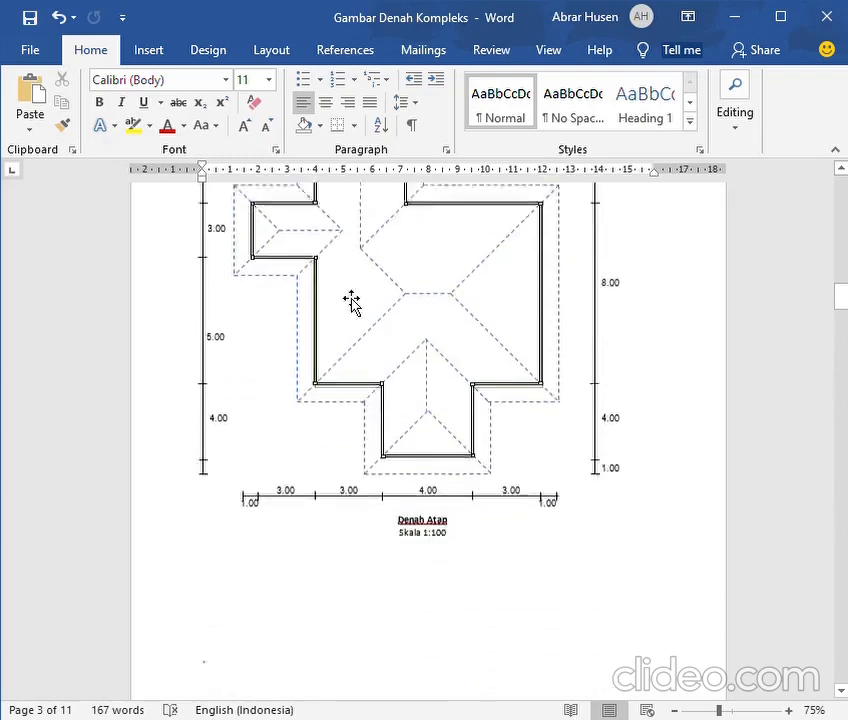
pyautogui.scroll(-10, 342, 295)
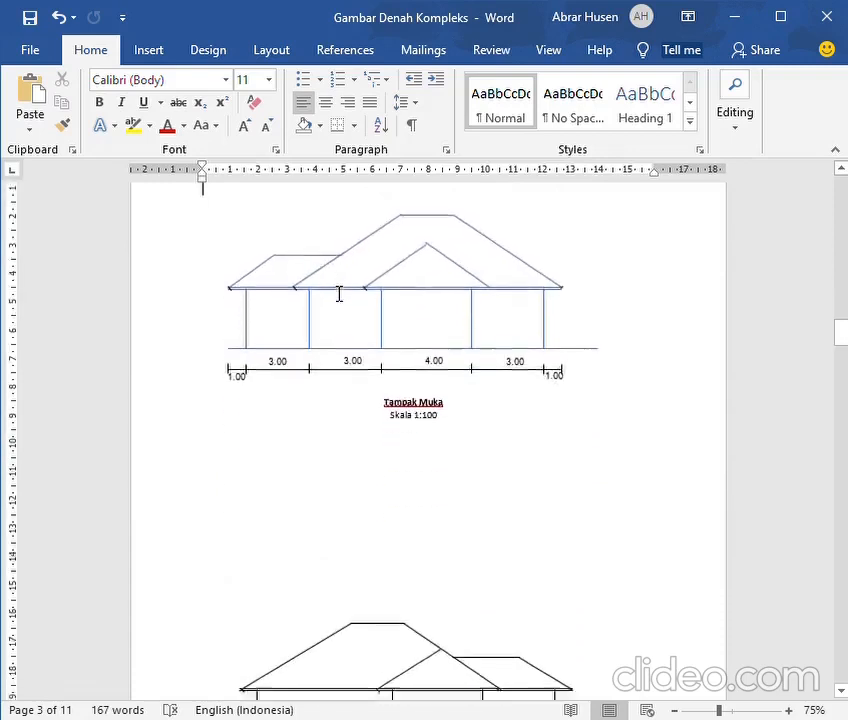
pyautogui.scroll(-2, 338, 293)
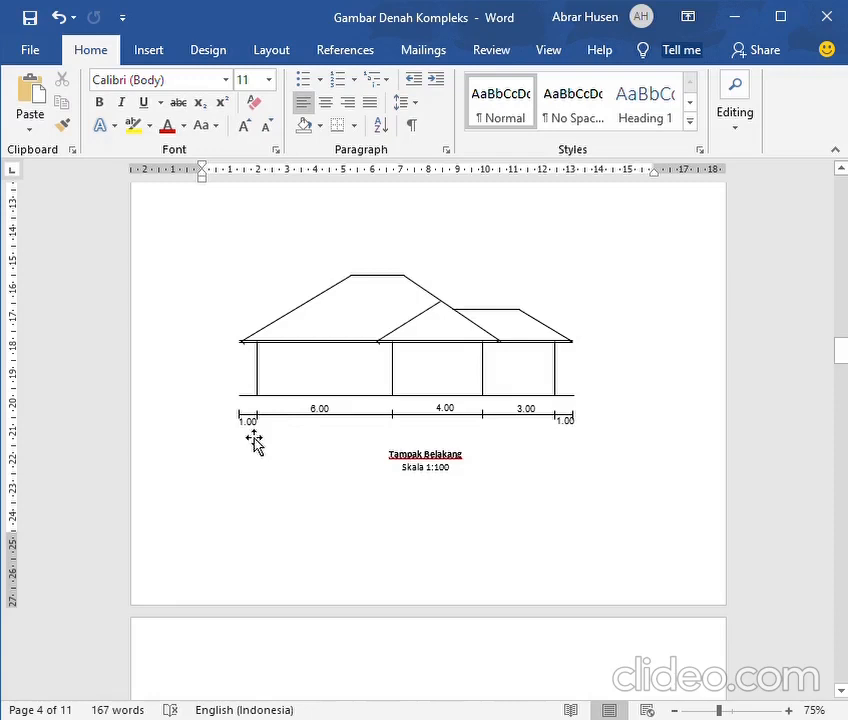
# Recolour the ground line of the rear elevation blue
pyautogui.click(264, 383)
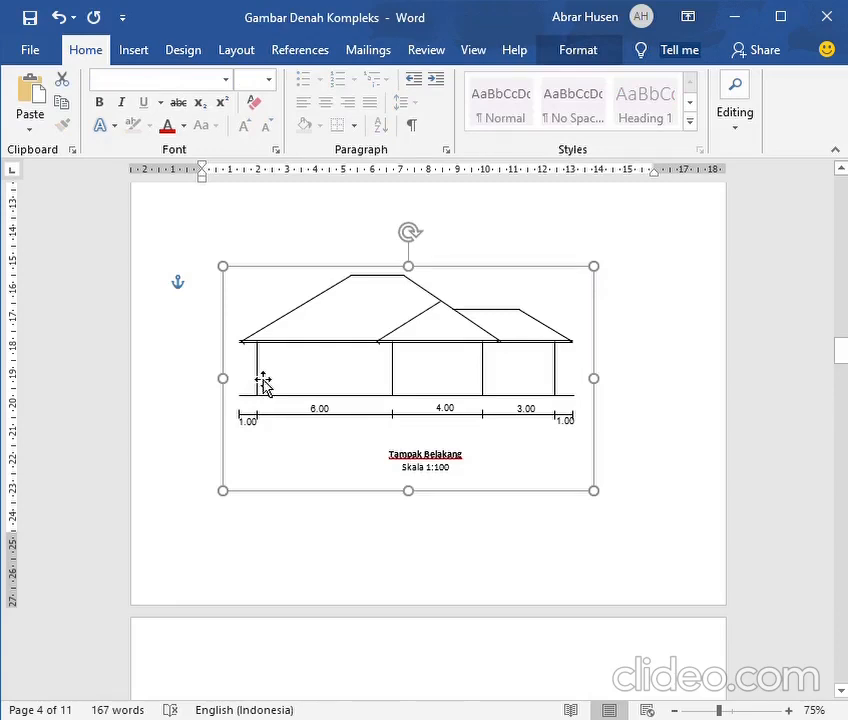
pyautogui.click(260, 380)
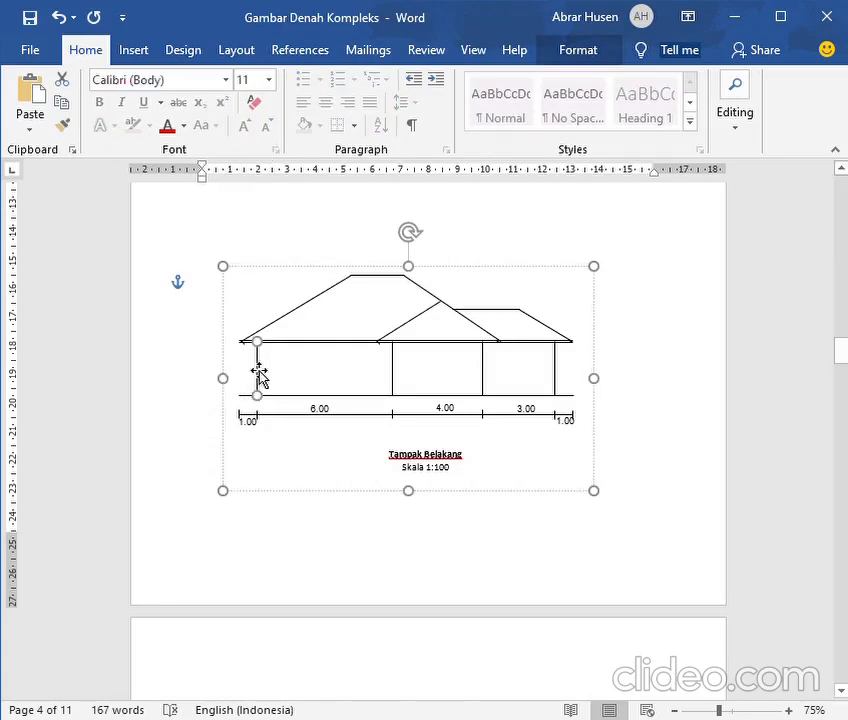
pyautogui.click(317, 405)
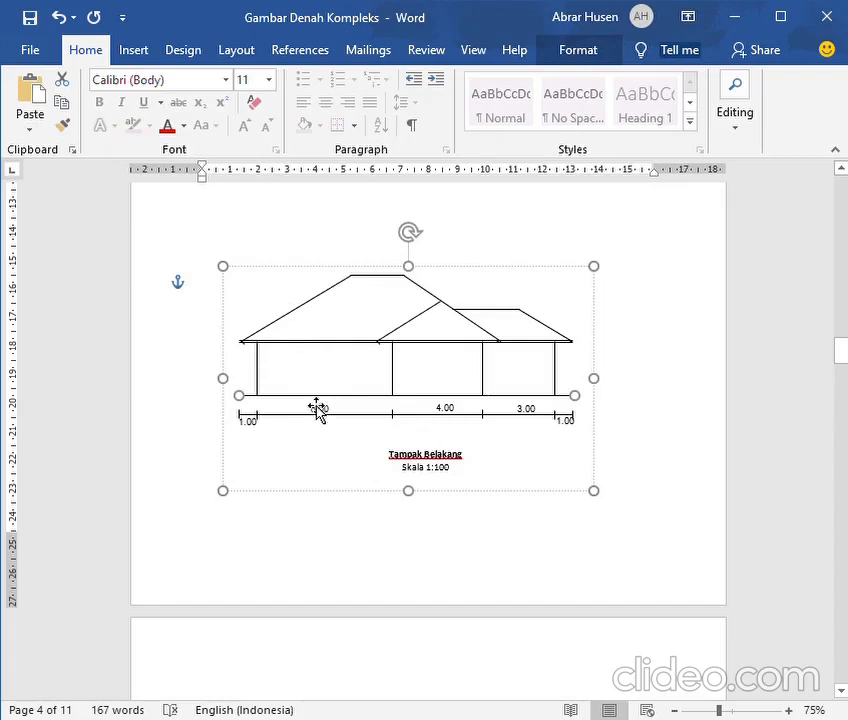
pyautogui.click(317, 408)
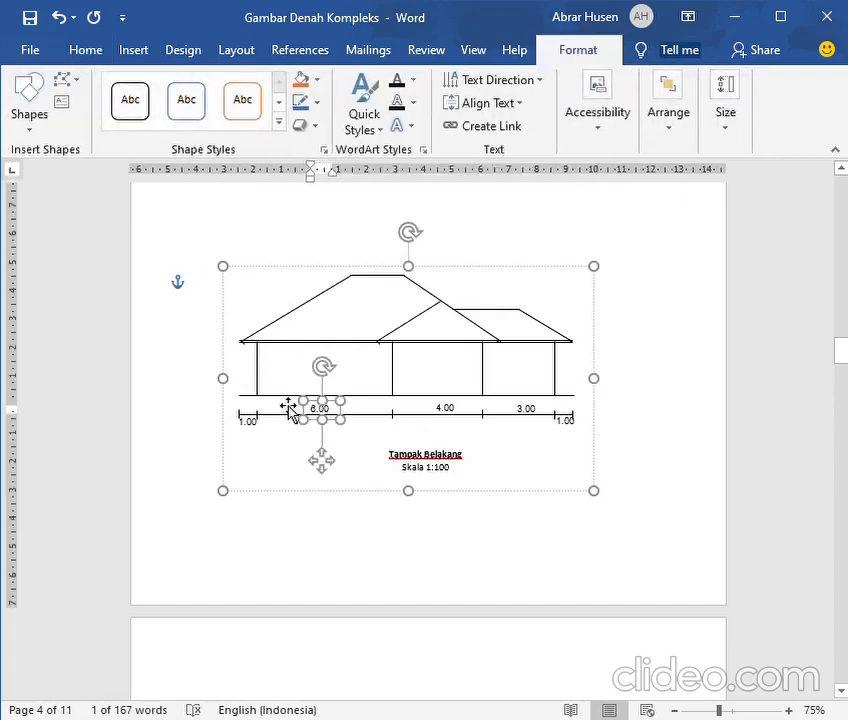
pyautogui.click(288, 400)
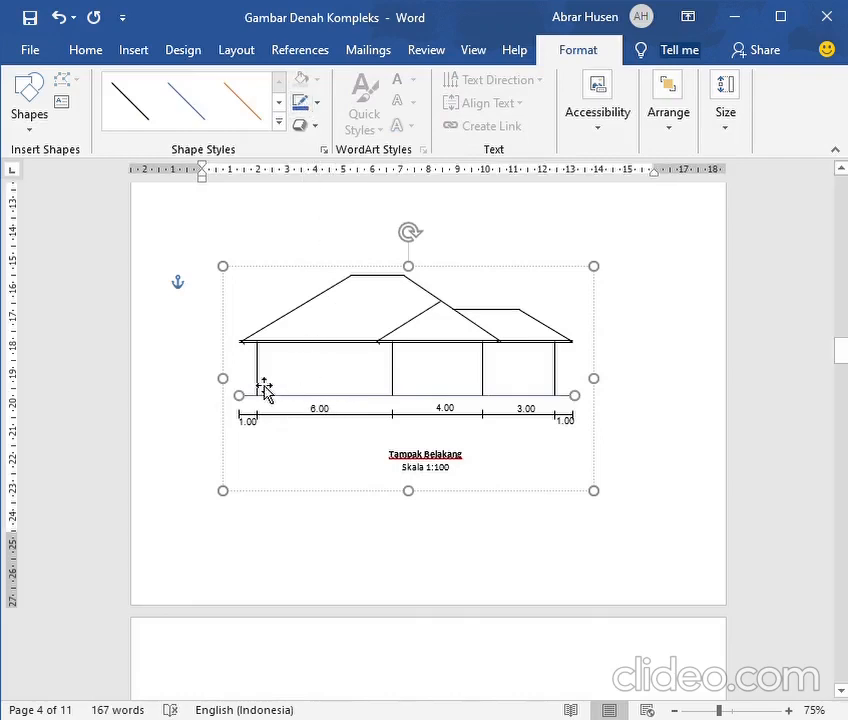
# Recolour the four vertical wall lines and the eaves line of the rear elevation blue, checking against the roof plan
pyautogui.scroll(12, 240, 379)
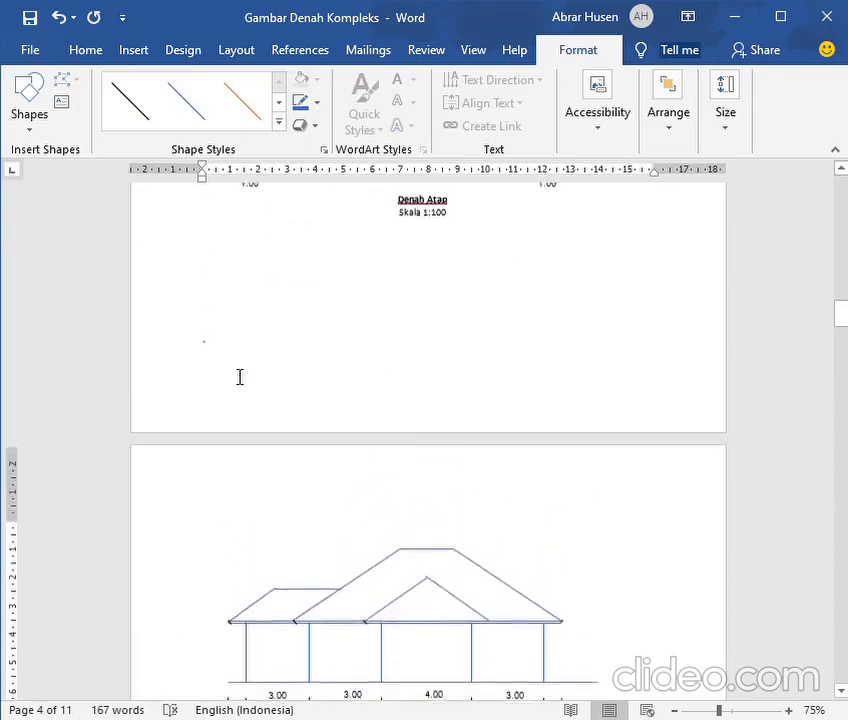
pyautogui.scroll(8, 240, 377)
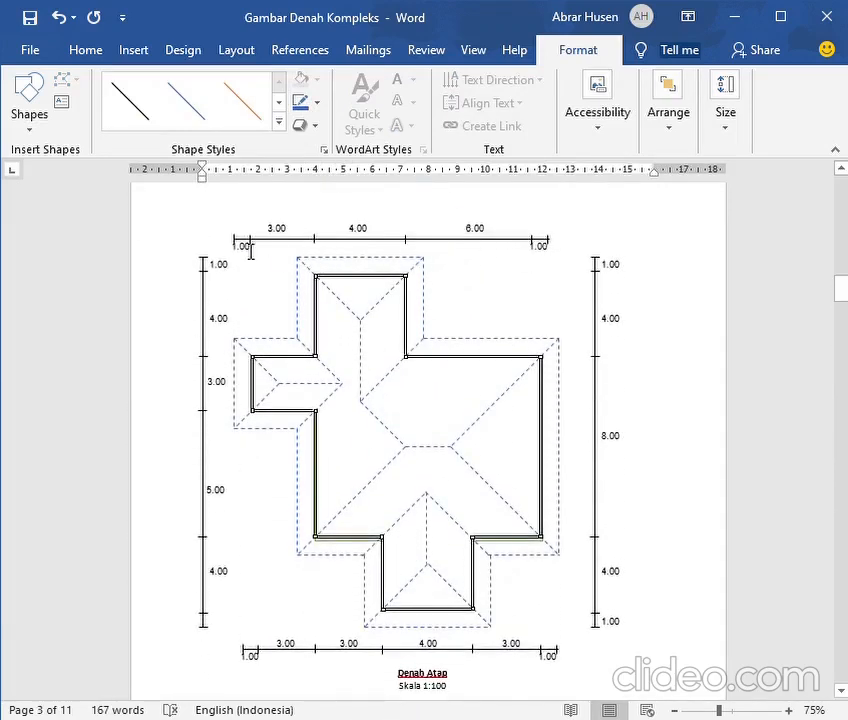
pyautogui.scroll(-12, 268, 375)
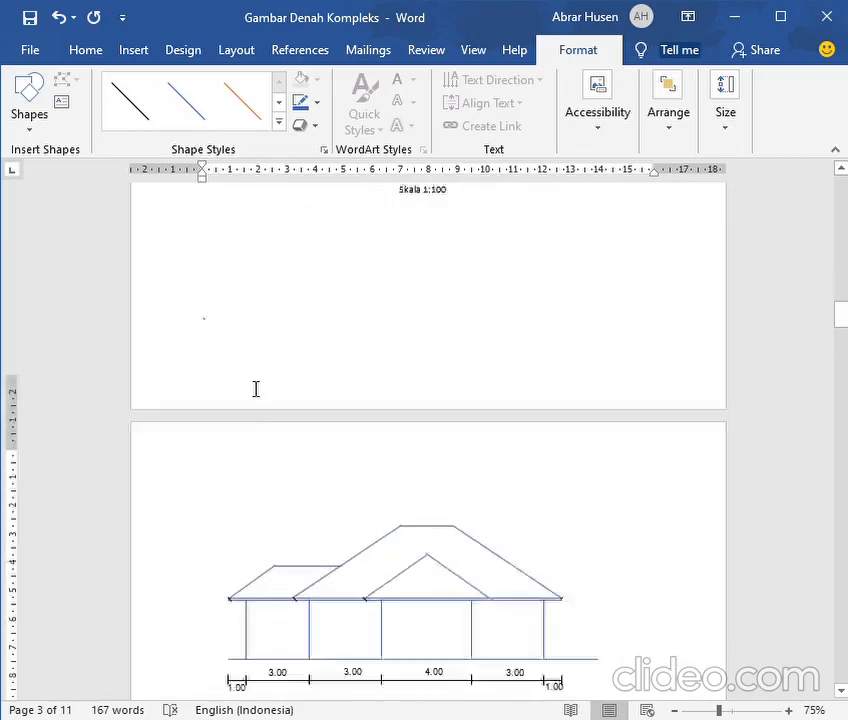
pyautogui.scroll(-8, 251, 390)
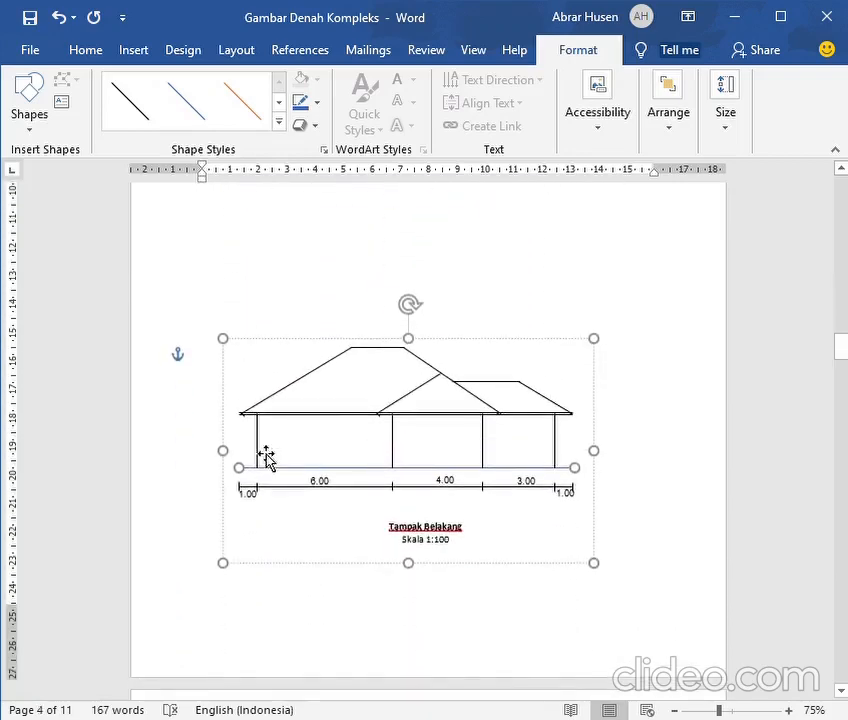
pyautogui.click(259, 452)
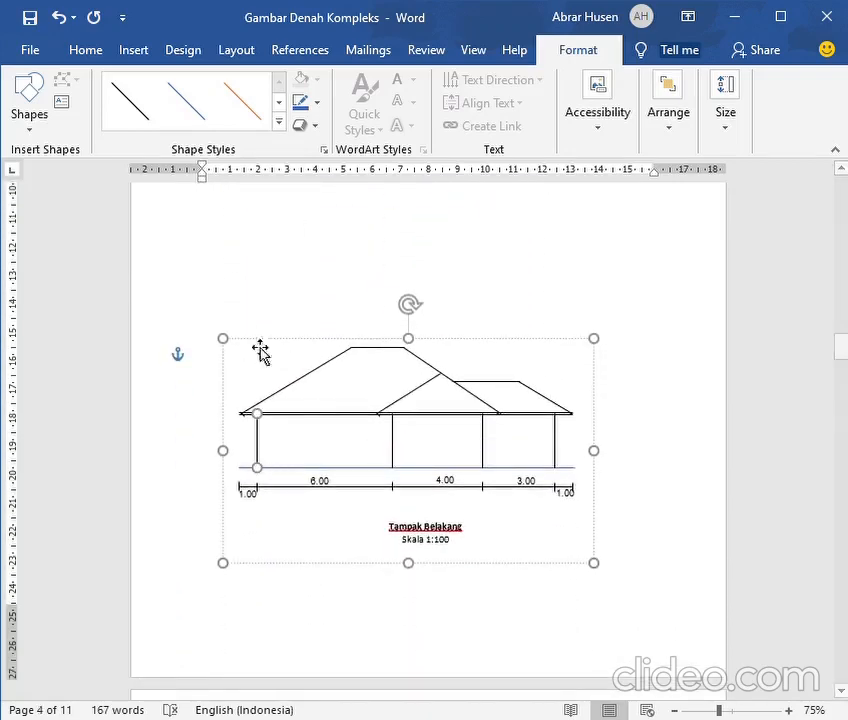
pyautogui.click(299, 103)
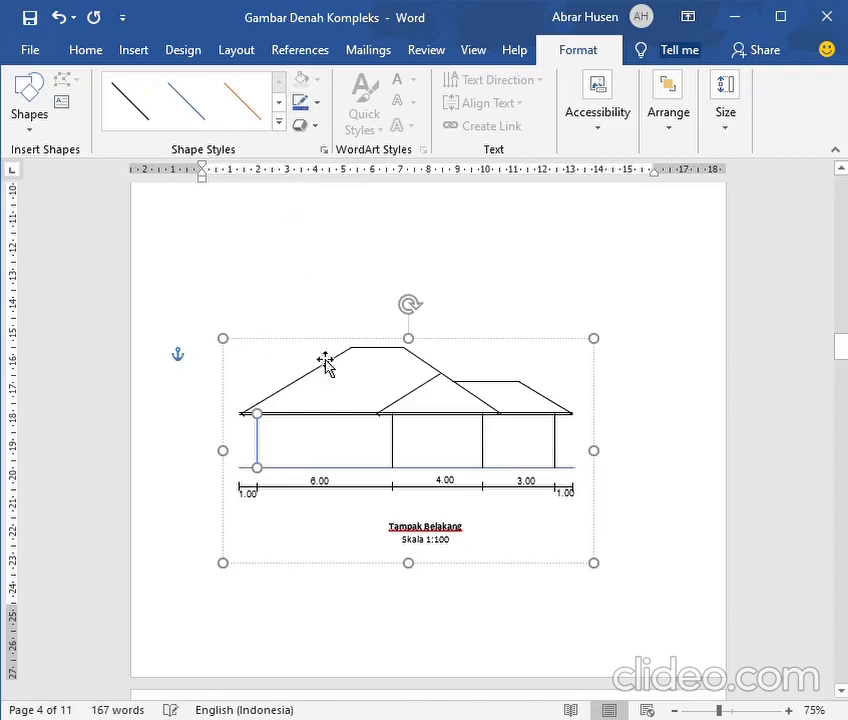
pyautogui.click(396, 462)
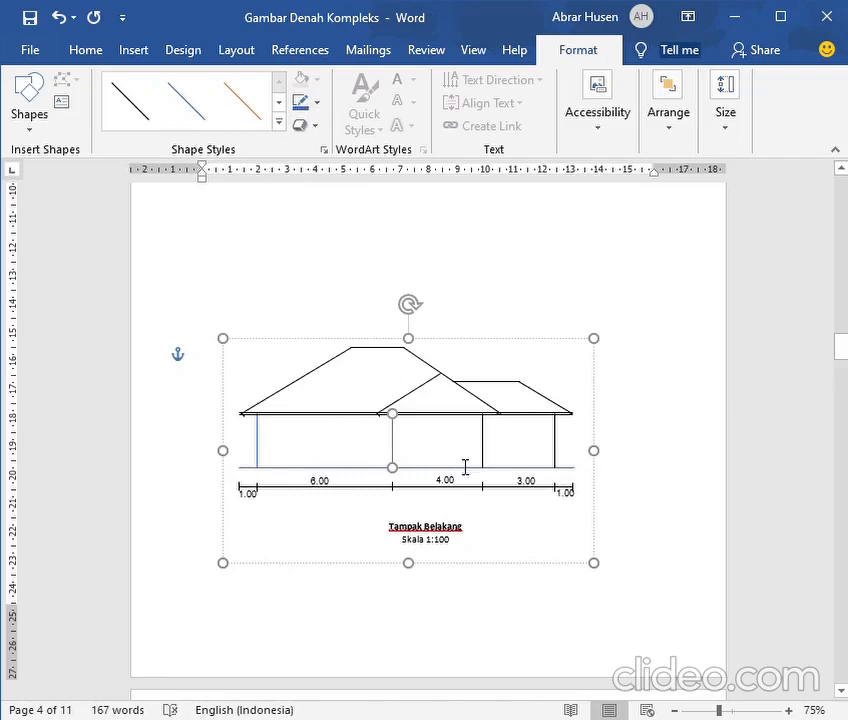
pyautogui.click(484, 460)
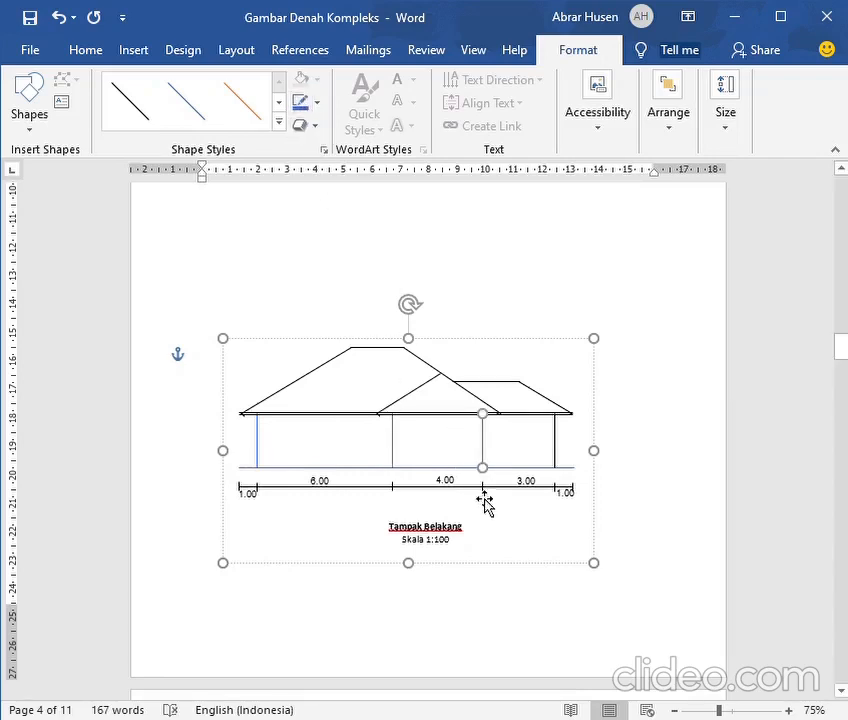
pyautogui.click(562, 454)
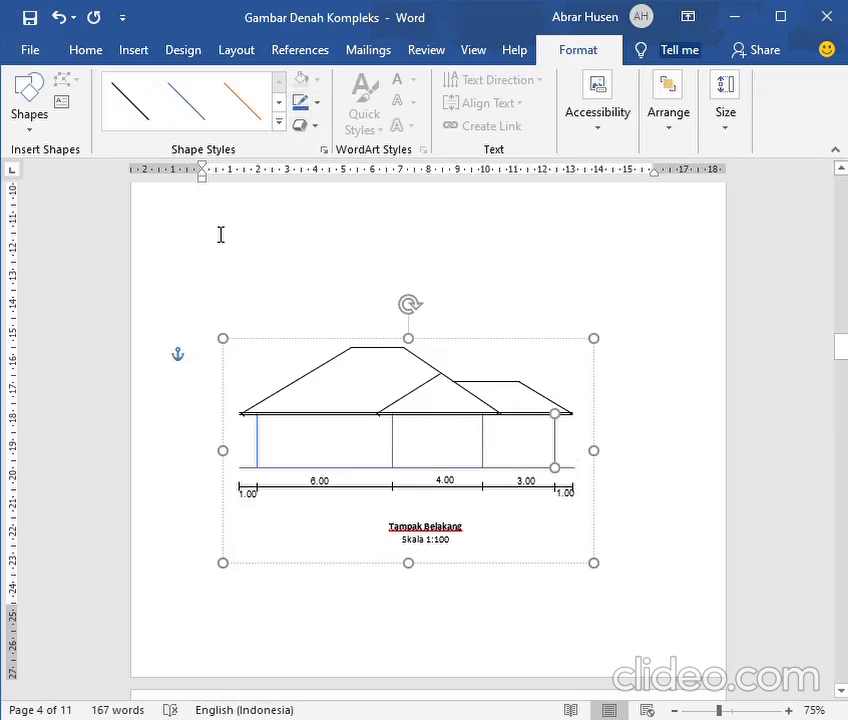
pyautogui.click(327, 425)
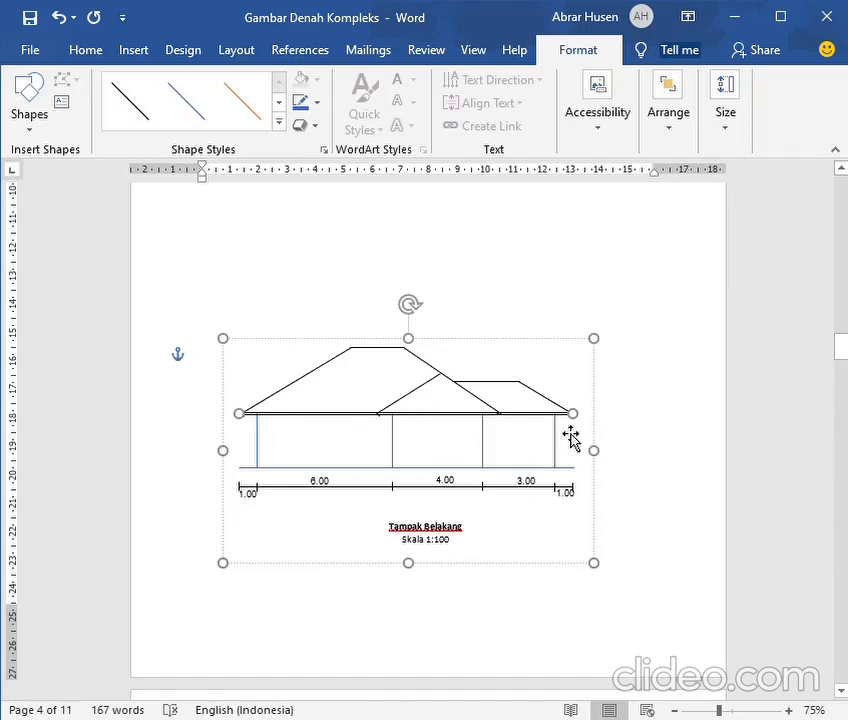
pyautogui.click(300, 105)
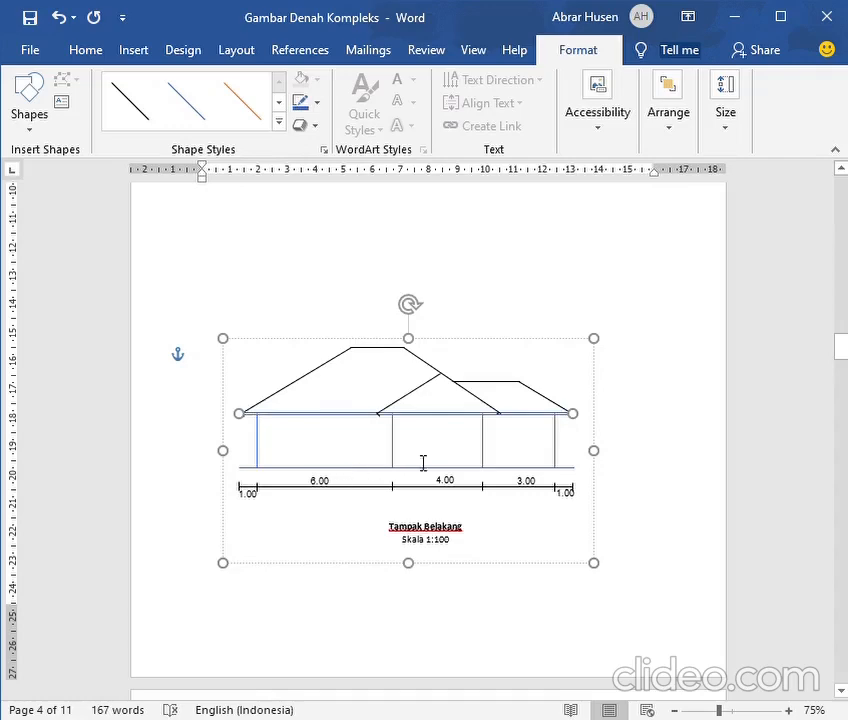
# Check the rear wing on the roof plan and recolour its left slope and the main roof's right slope blue in the rear elevation
pyautogui.scroll(10, 441, 492)
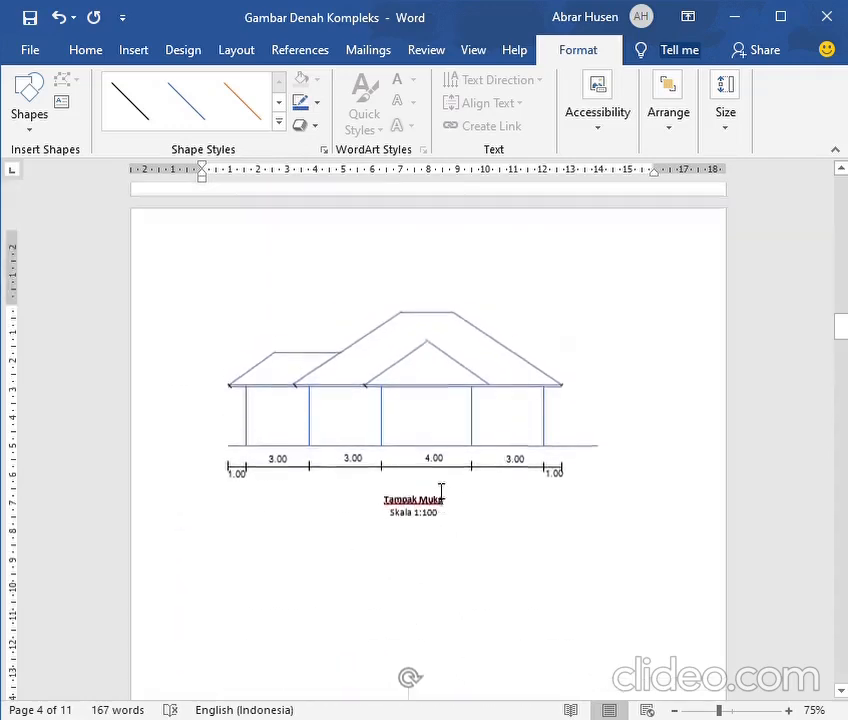
pyautogui.scroll(10, 441, 492)
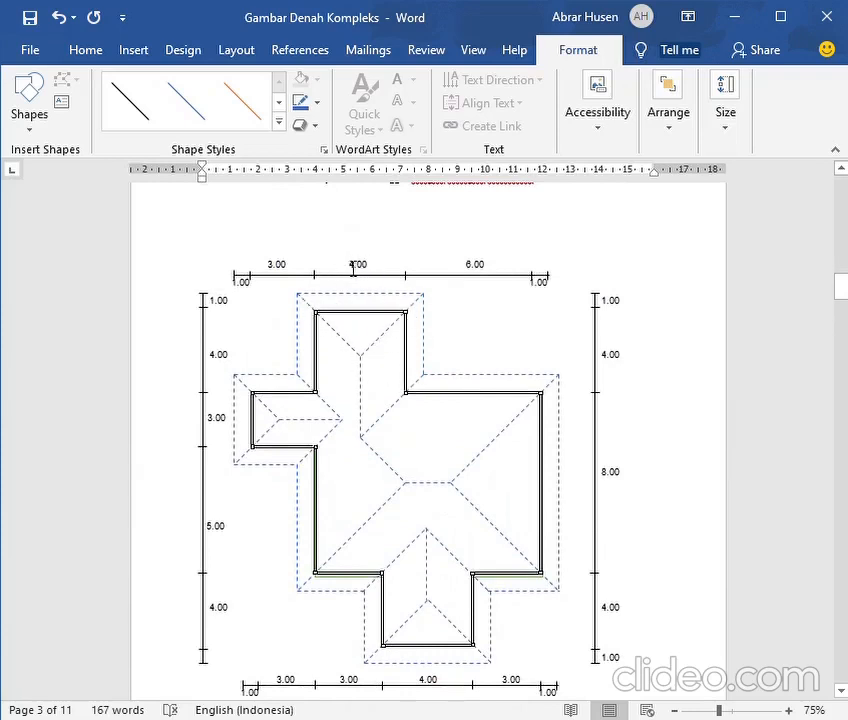
pyautogui.scroll(-10, 377, 290)
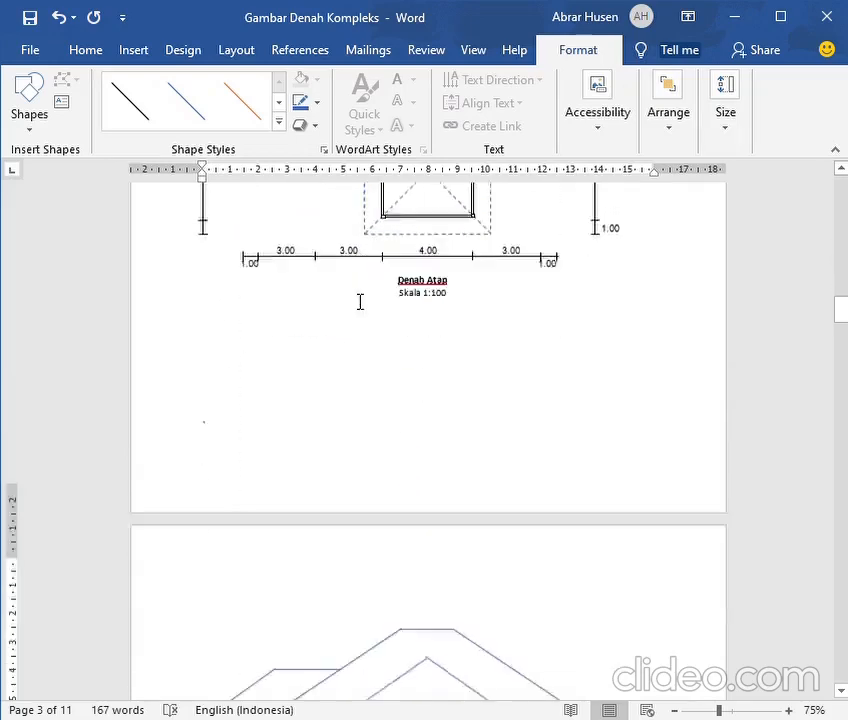
pyautogui.scroll(-10, 346, 303)
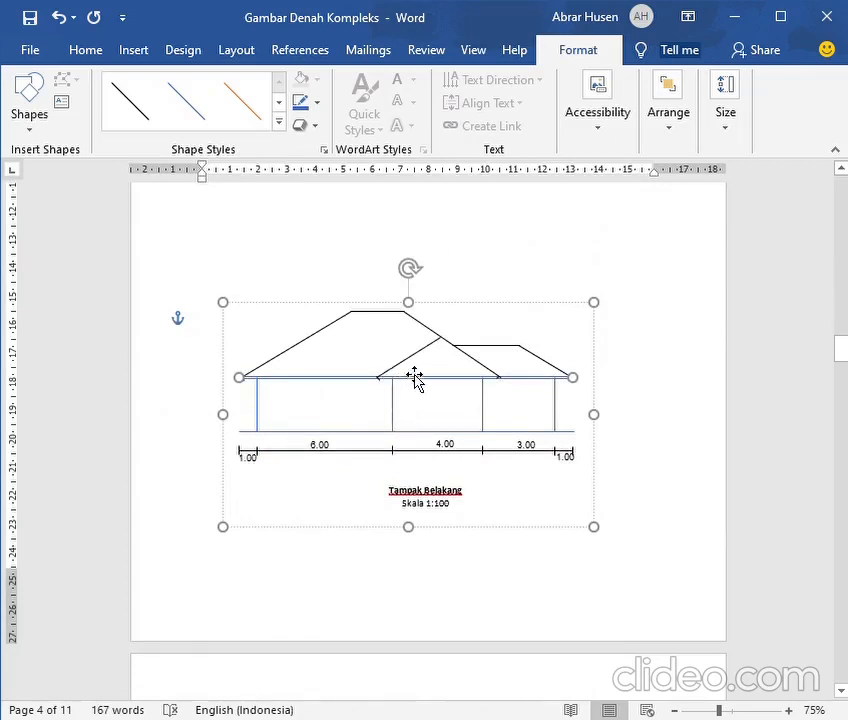
pyautogui.click(407, 375)
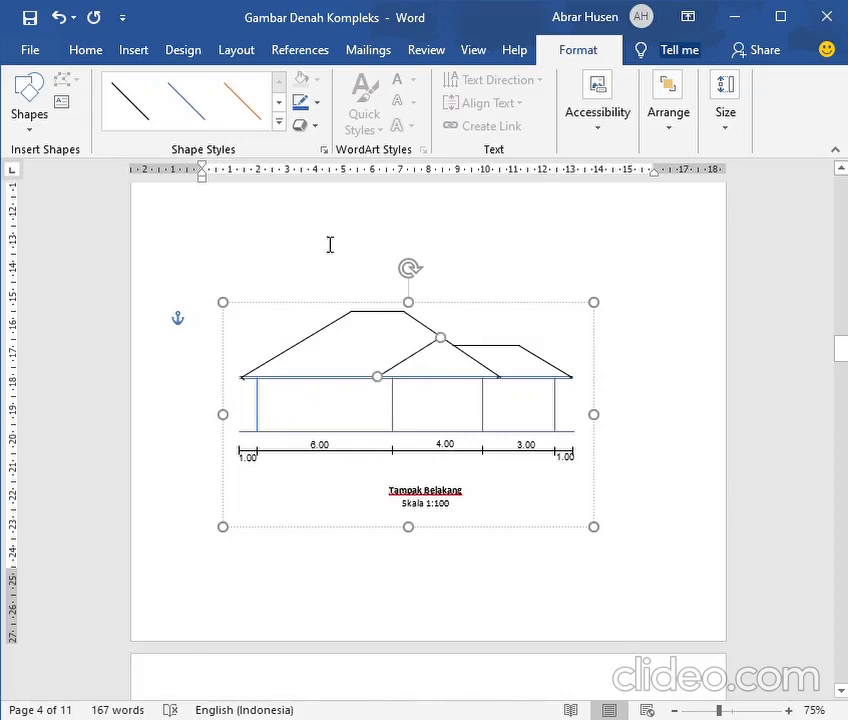
pyautogui.click(298, 104)
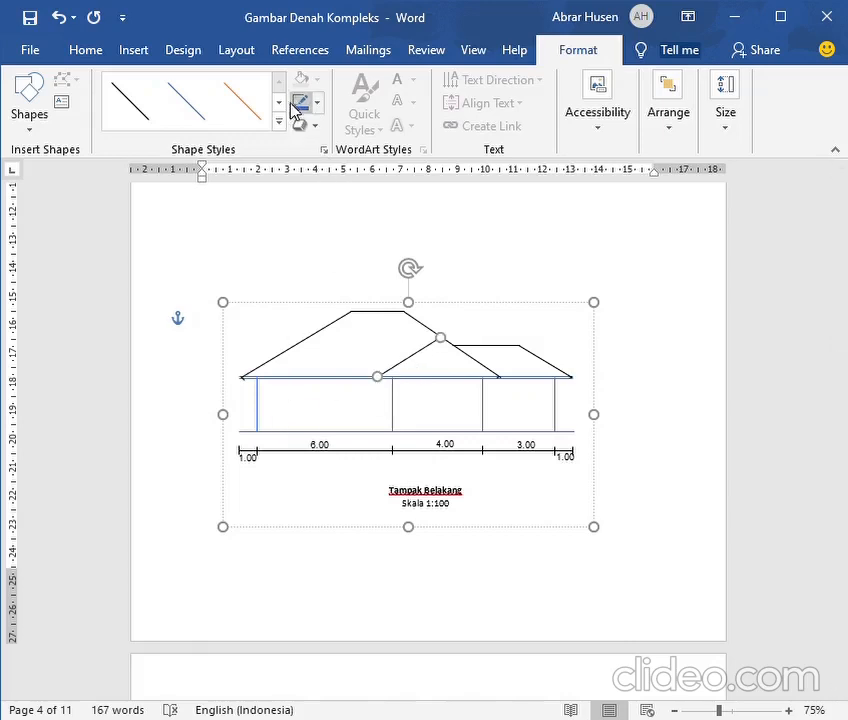
pyautogui.click(478, 368)
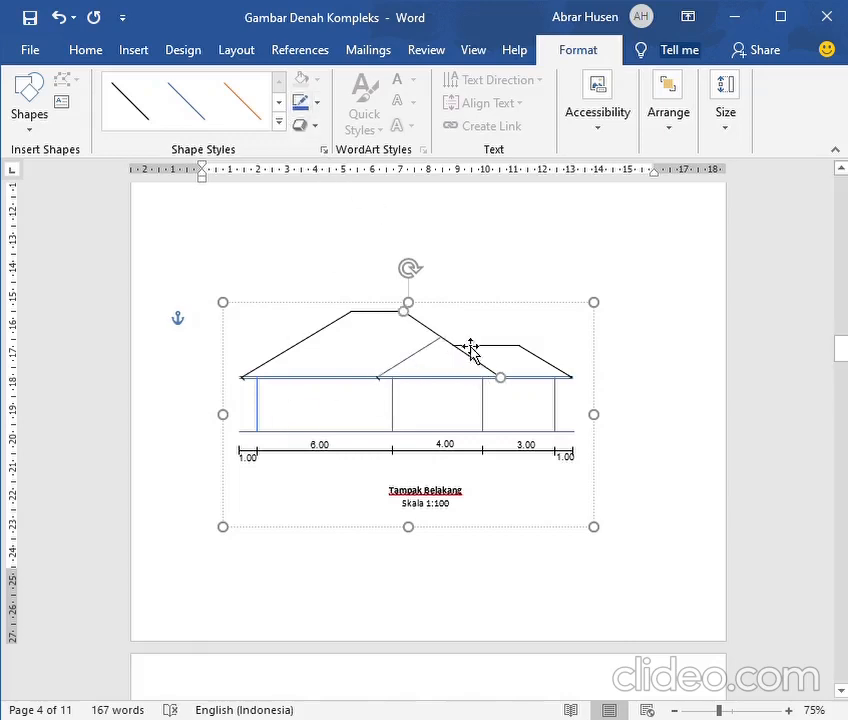
pyautogui.click(299, 106)
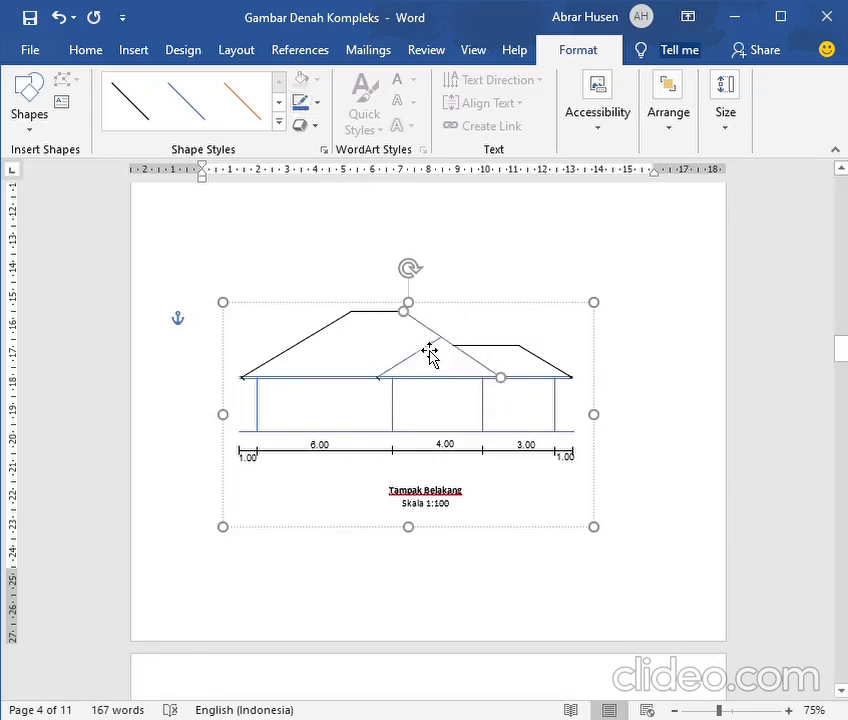
# Compare the rear elevation's remaining black roof lines with the roof plan
pyautogui.scroll(12, 290, 422)
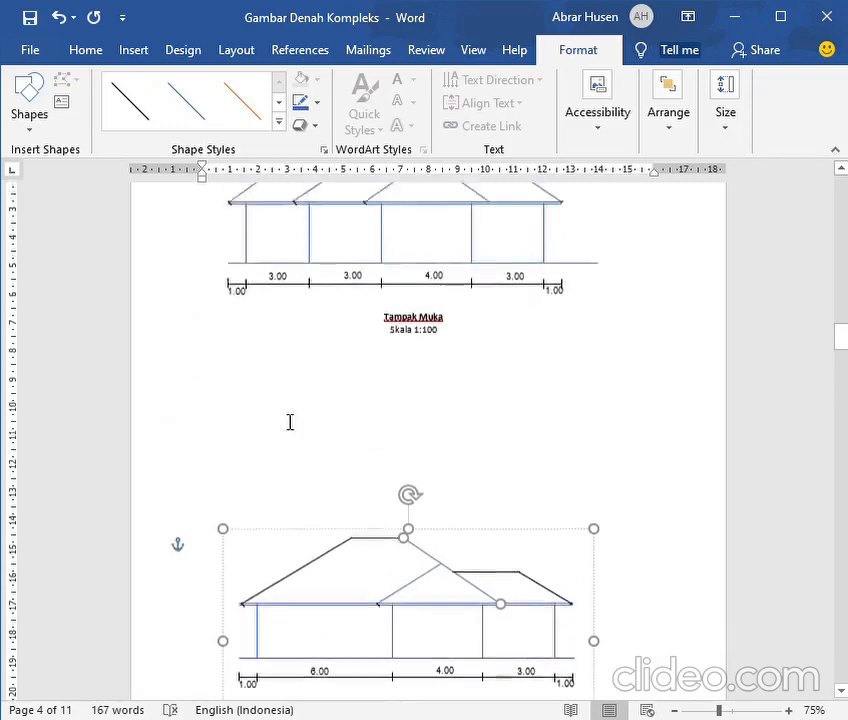
pyautogui.scroll(8, 289, 422)
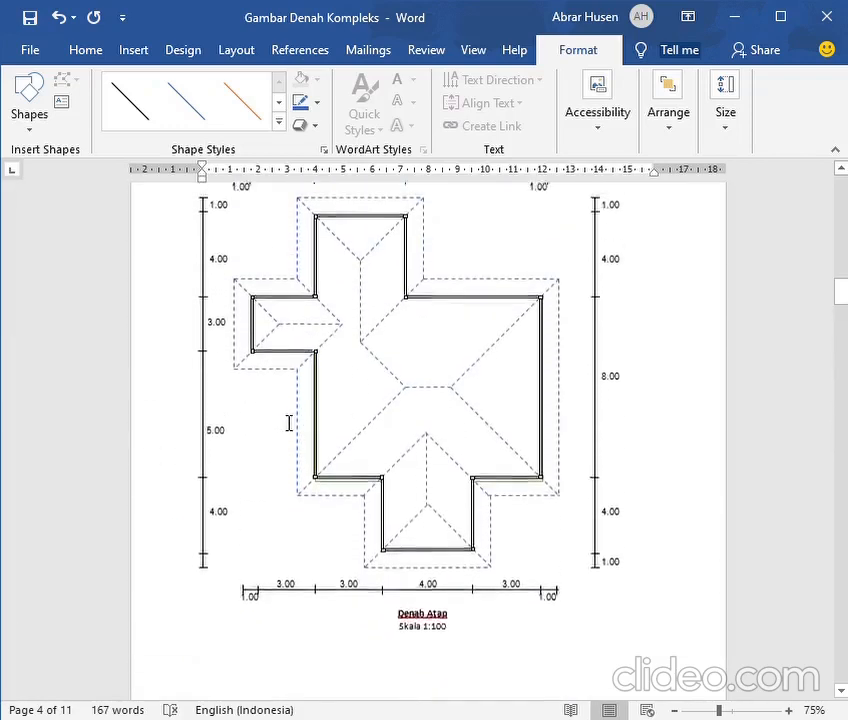
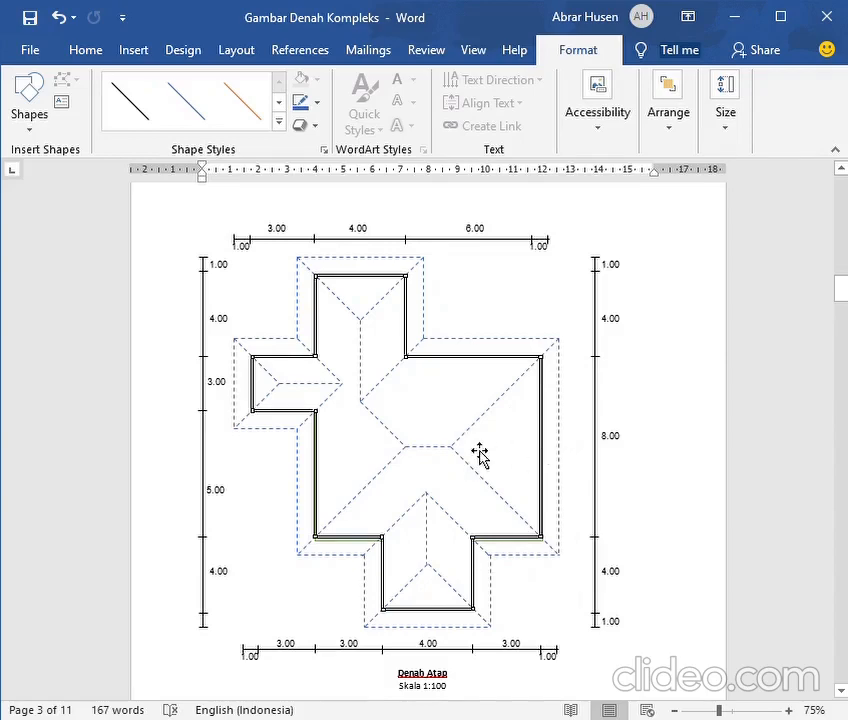
# Draw a vertical guide line through the left end of the main ridge in the rear elevation, extending above the roof
pyautogui.scroll(-6, 483, 439)
pyautogui.scroll(-15, 483, 430)
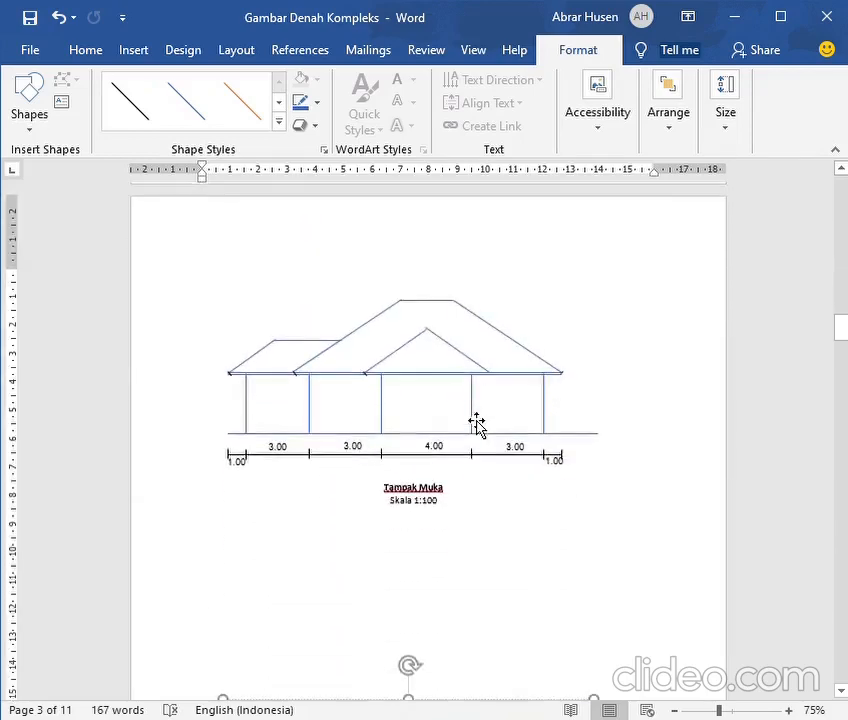
pyautogui.scroll(-3, 469, 420)
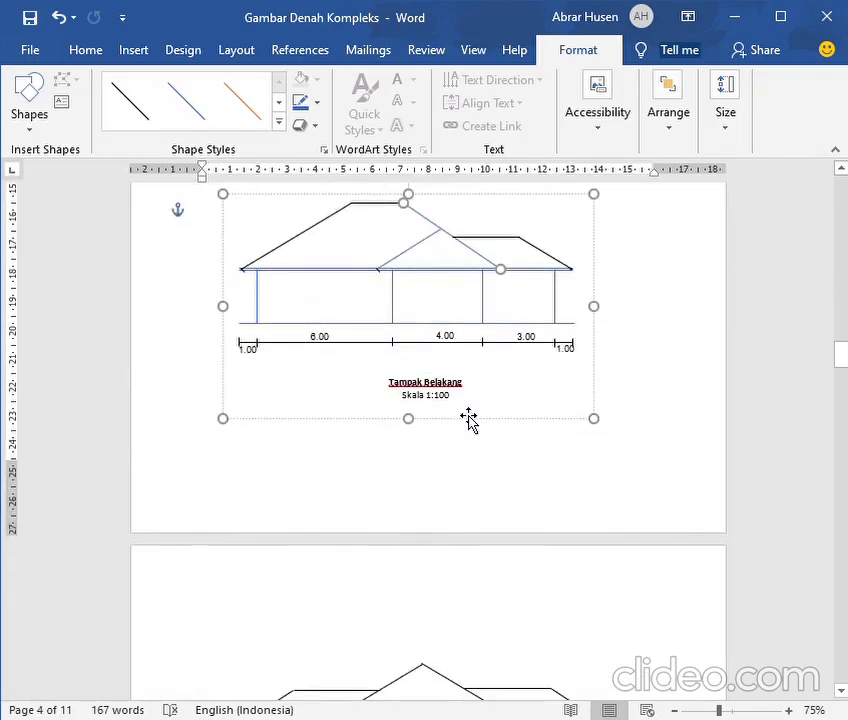
pyautogui.scroll(2, 469, 420)
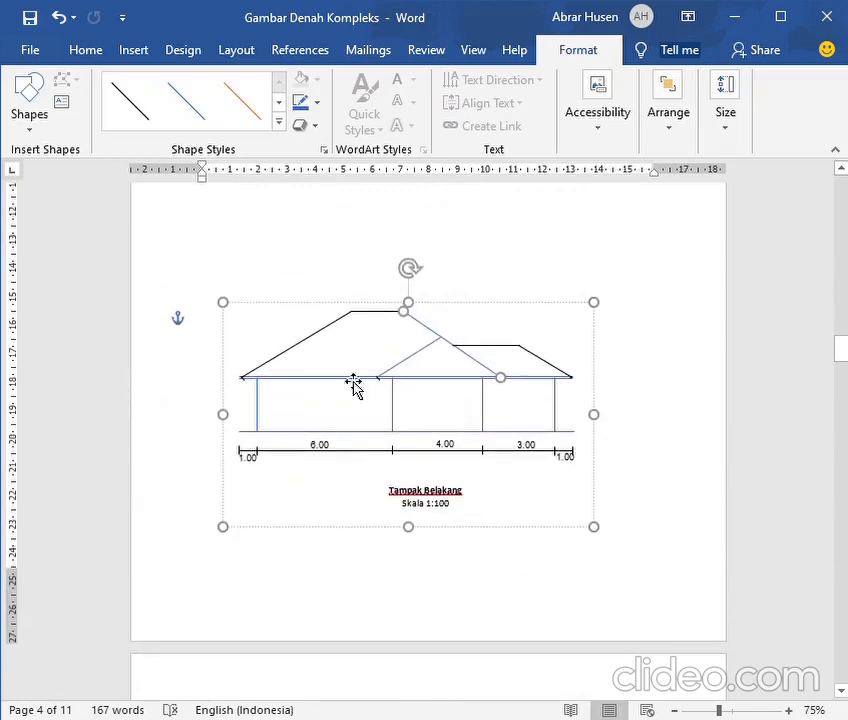
pyautogui.click(296, 363)
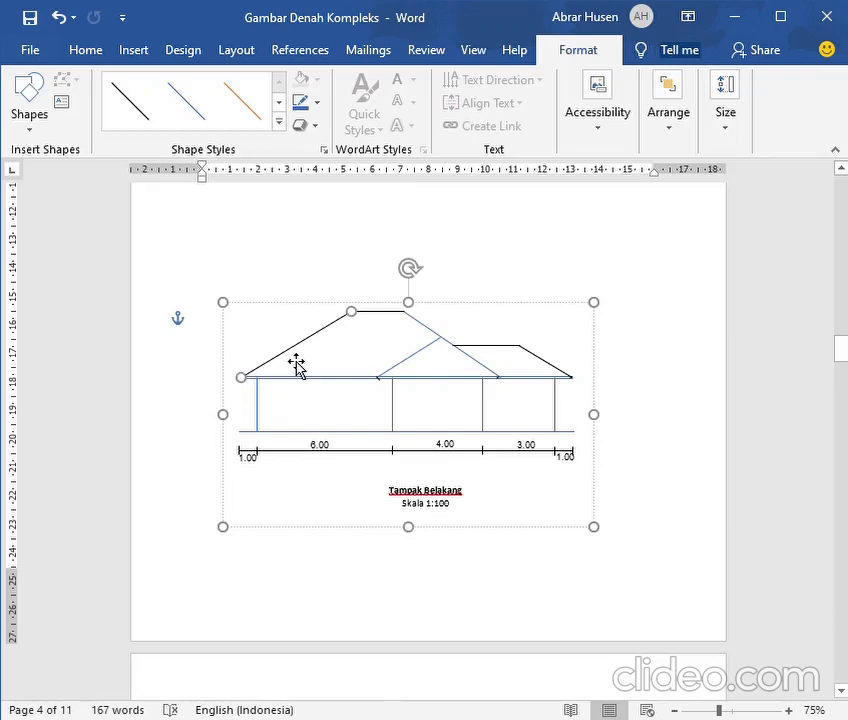
pyautogui.click(134, 50)
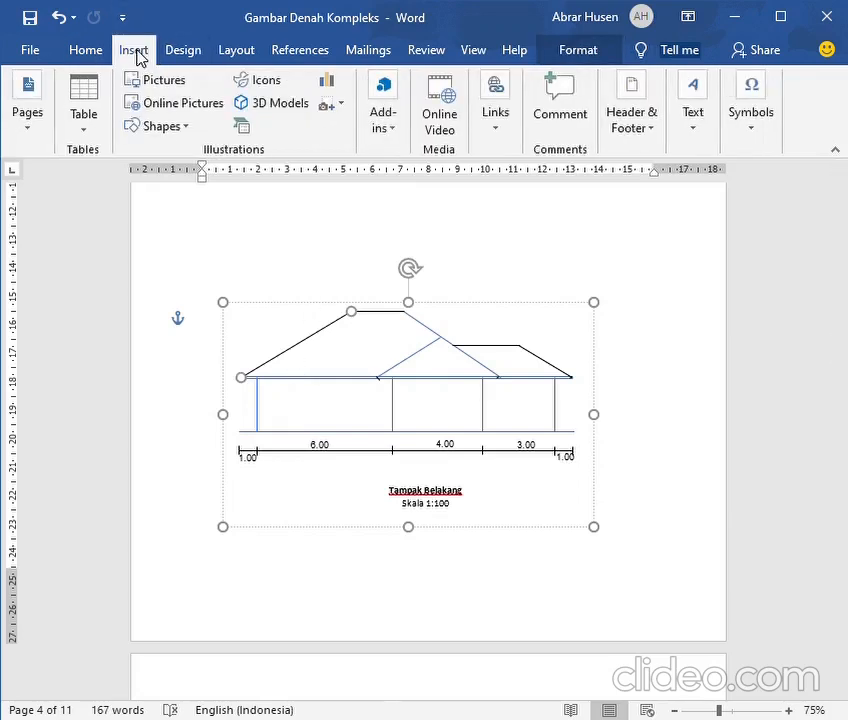
pyautogui.click(148, 121)
pyautogui.click(152, 175)
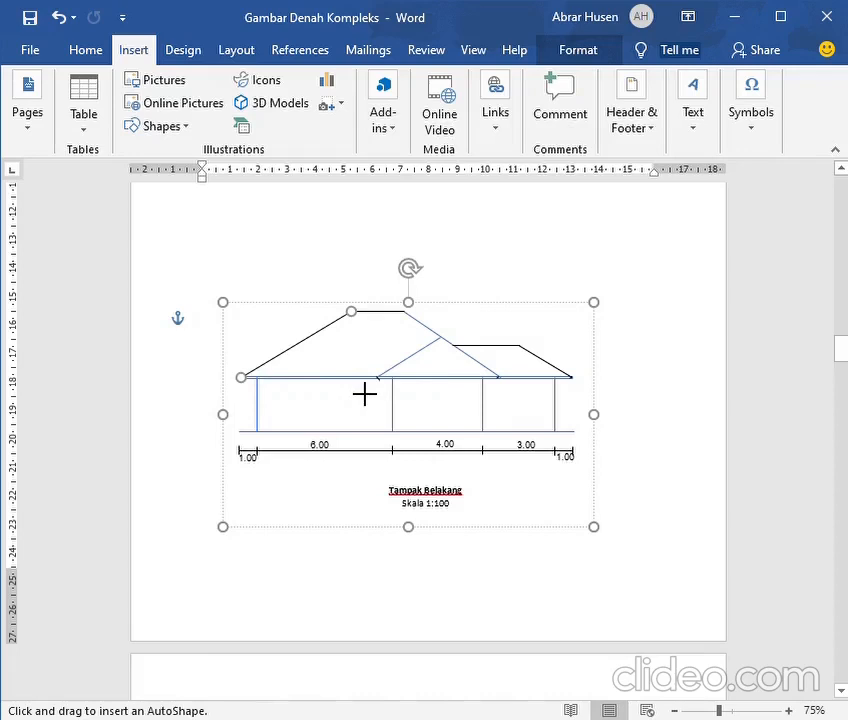
pyautogui.moveTo(364, 394); pyautogui.dragTo(366, 271)
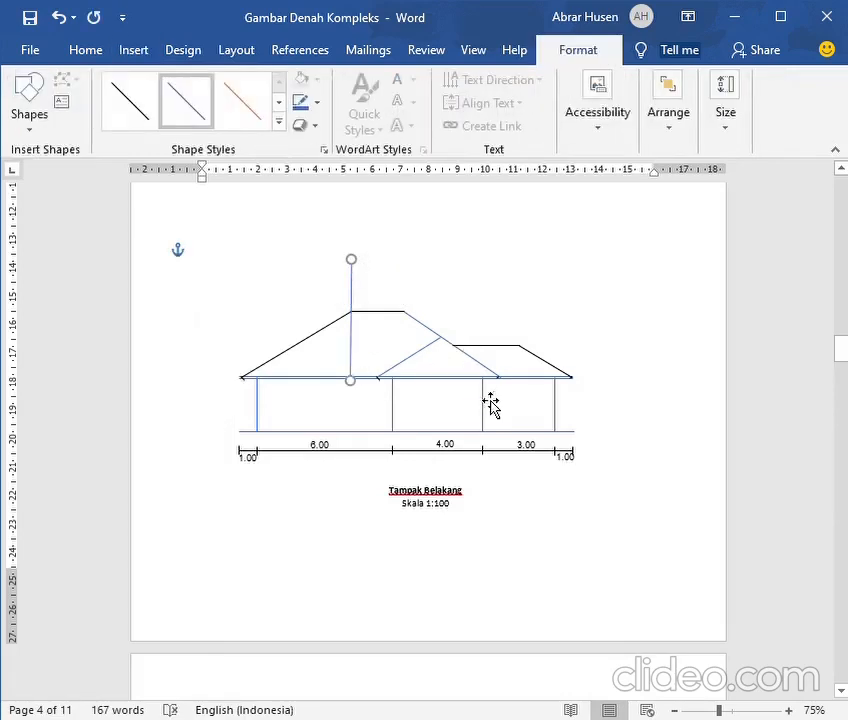
# Check the main ridge on the roof plan and draw a second vertical guide line at its right end in the rear elevation
pyautogui.scroll(15, 507, 400)
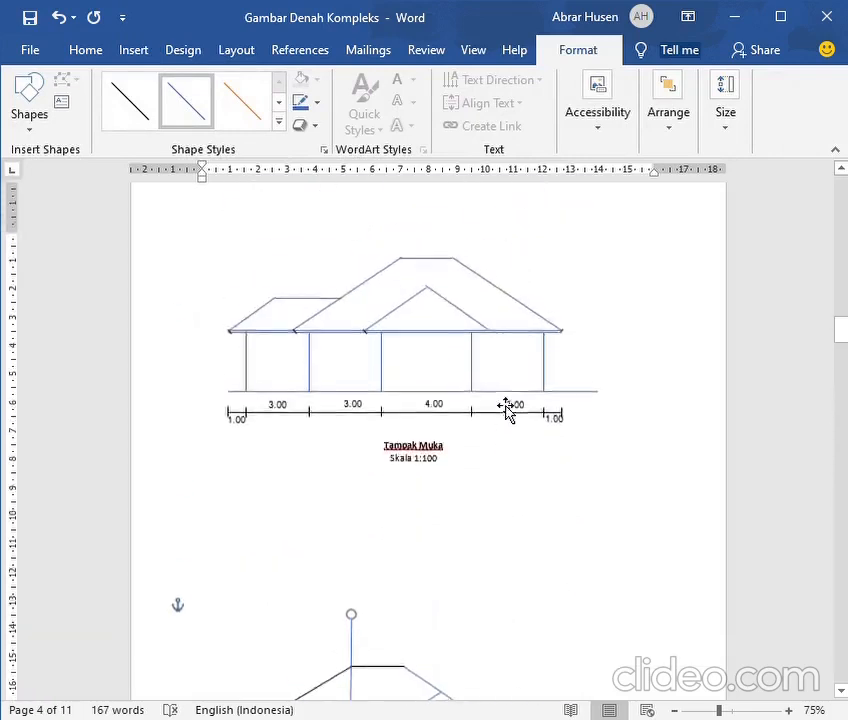
pyautogui.scroll(3, 507, 412)
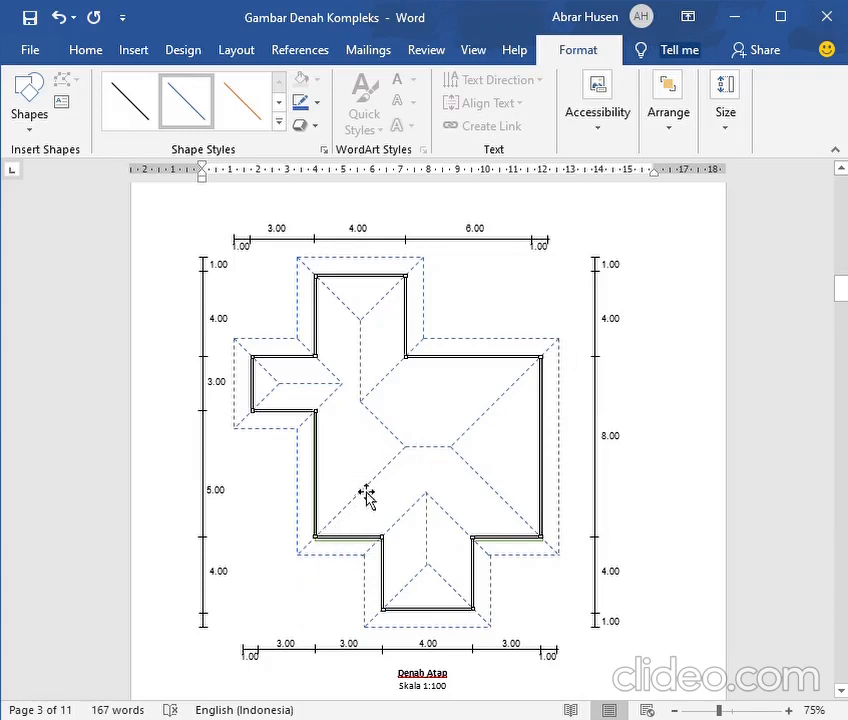
pyautogui.scroll(-2, 365, 488)
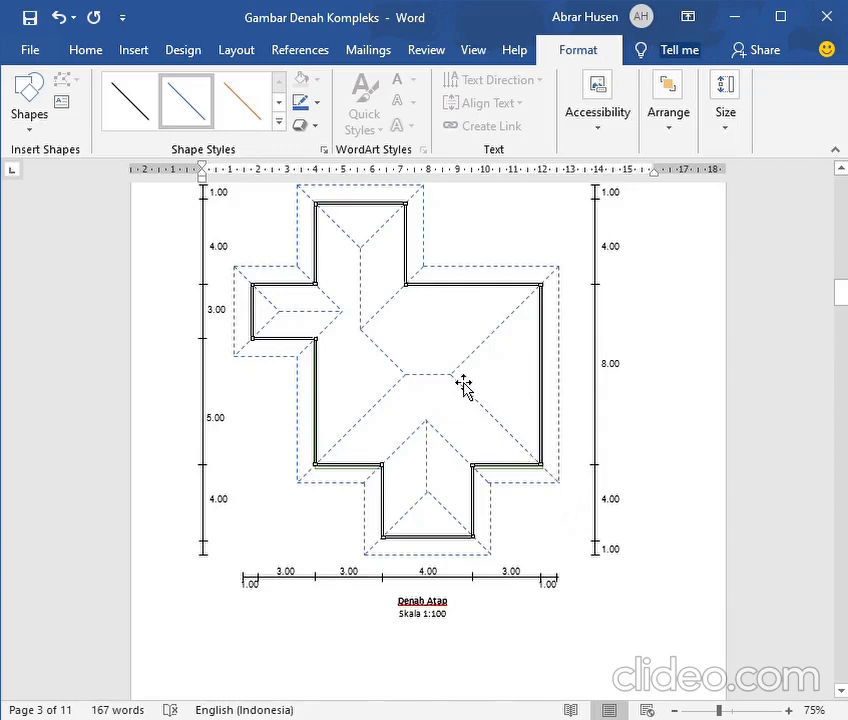
pyautogui.scroll(-10, 460, 382)
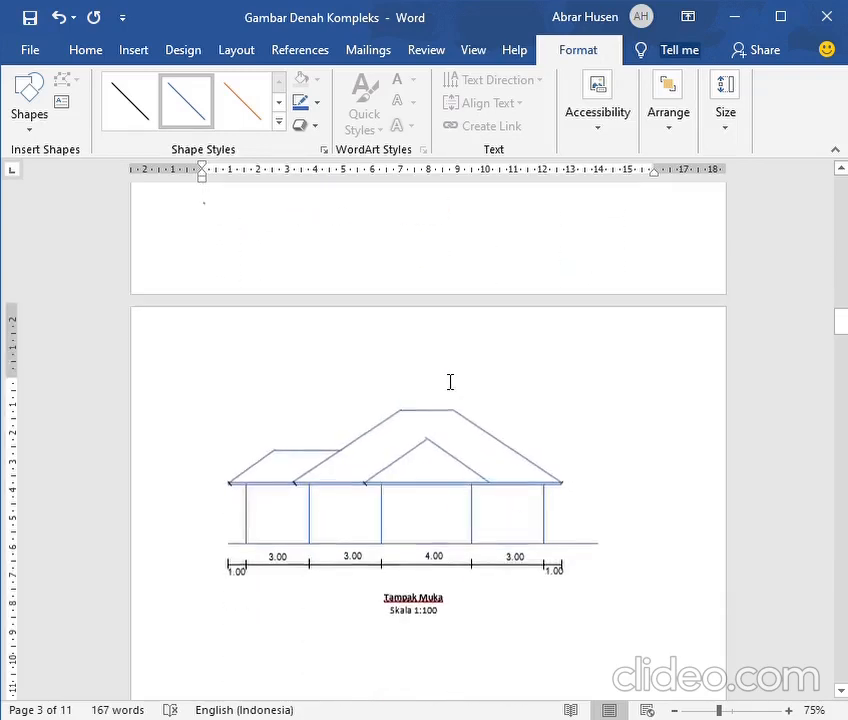
pyautogui.scroll(-9, 449, 385)
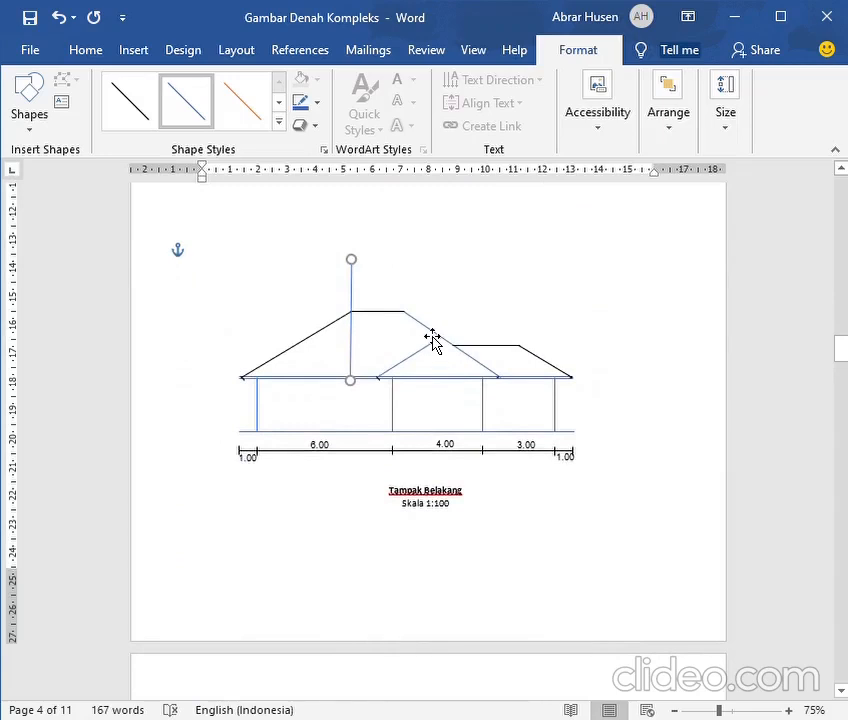
pyautogui.click(432, 338)
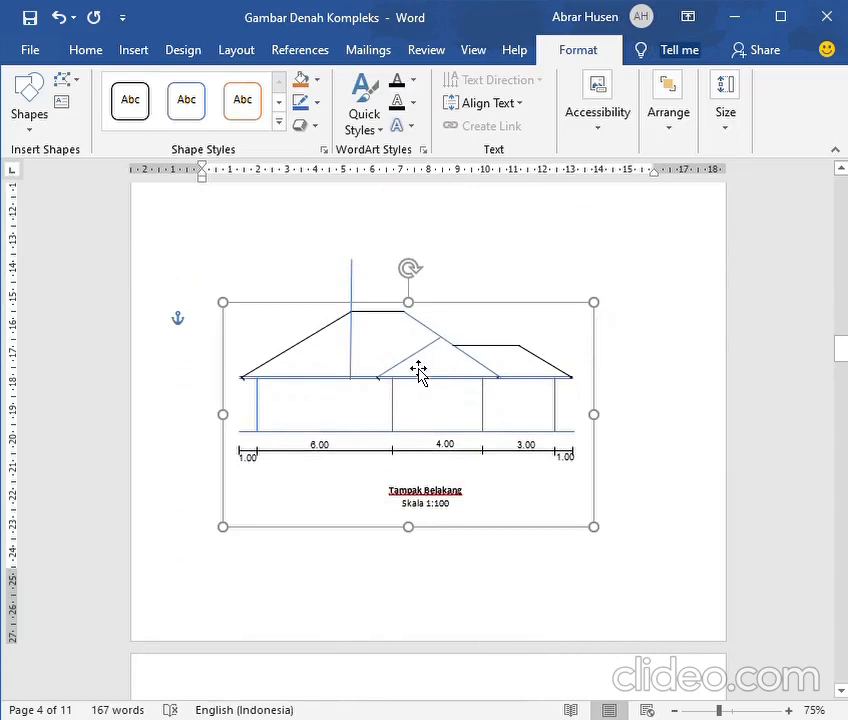
pyautogui.click(135, 50)
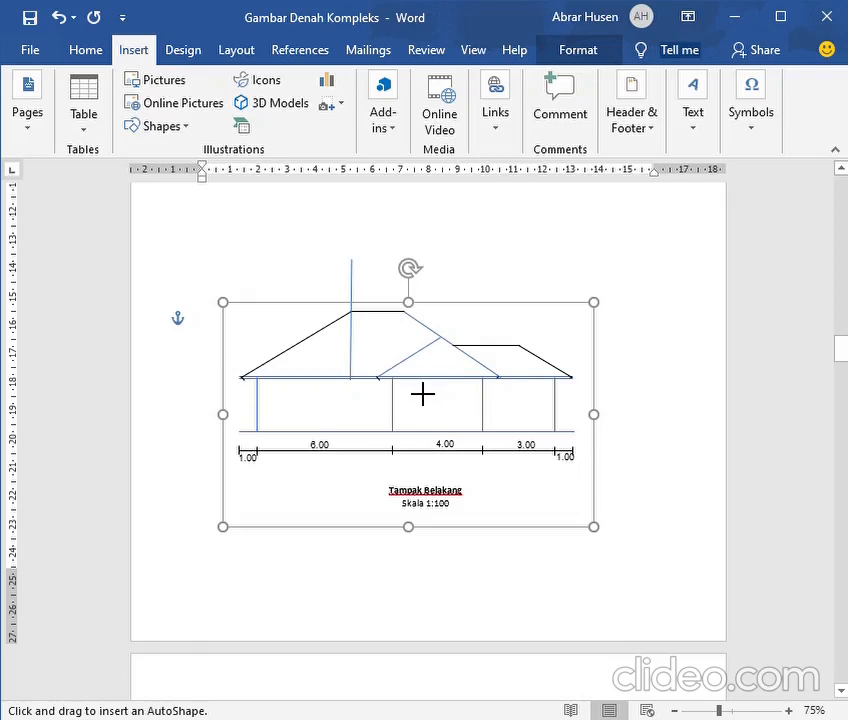
pyautogui.moveTo(425, 391)
pyautogui.mouseDown()
pyautogui.moveTo(416, 316)
pyautogui.moveTo(428, 278)
pyautogui.mouseUp()
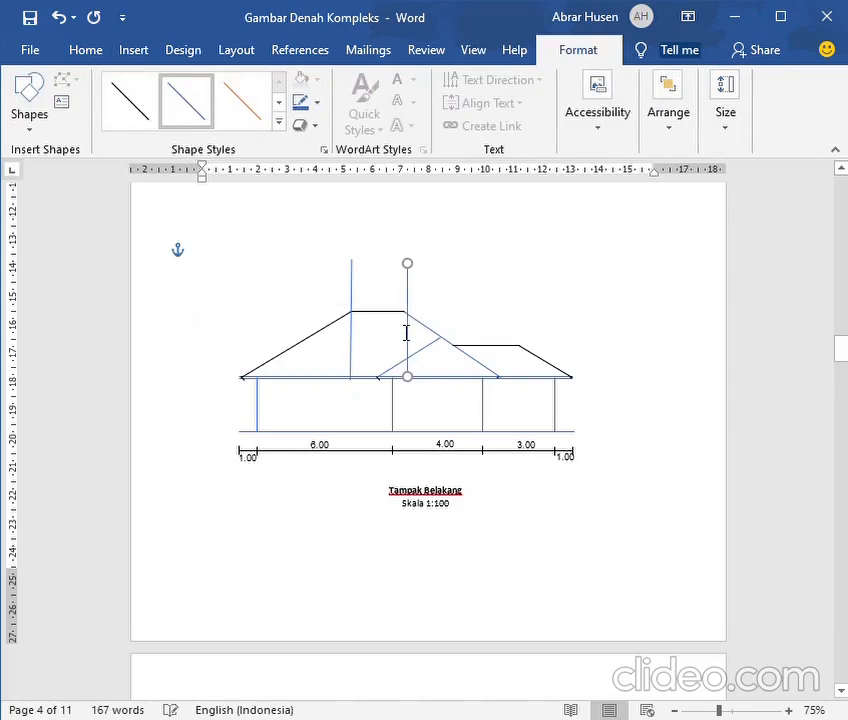
pyautogui.press('Left')
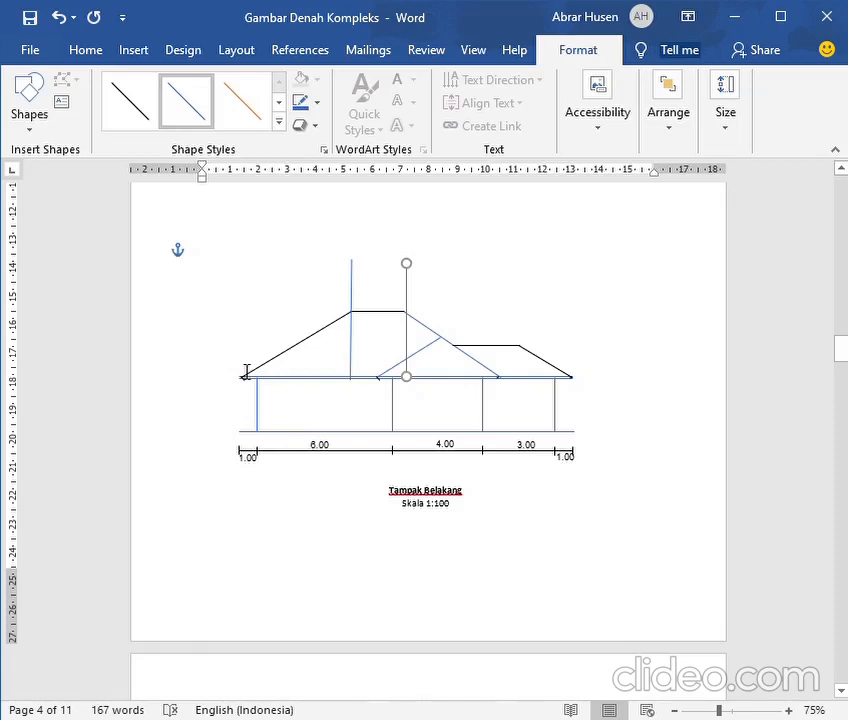
# Check the main roof's hip on the roof plan and recolour its left slope blue in the rear elevation
pyautogui.scroll(10, 247, 372)
pyautogui.scroll(6, 247, 372)
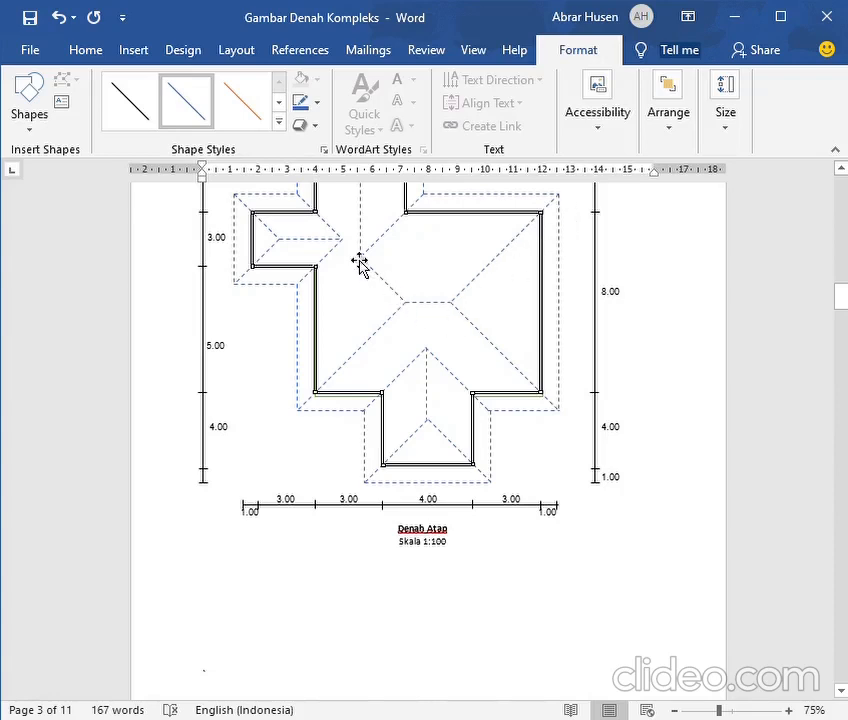
pyautogui.scroll(-10, 448, 340)
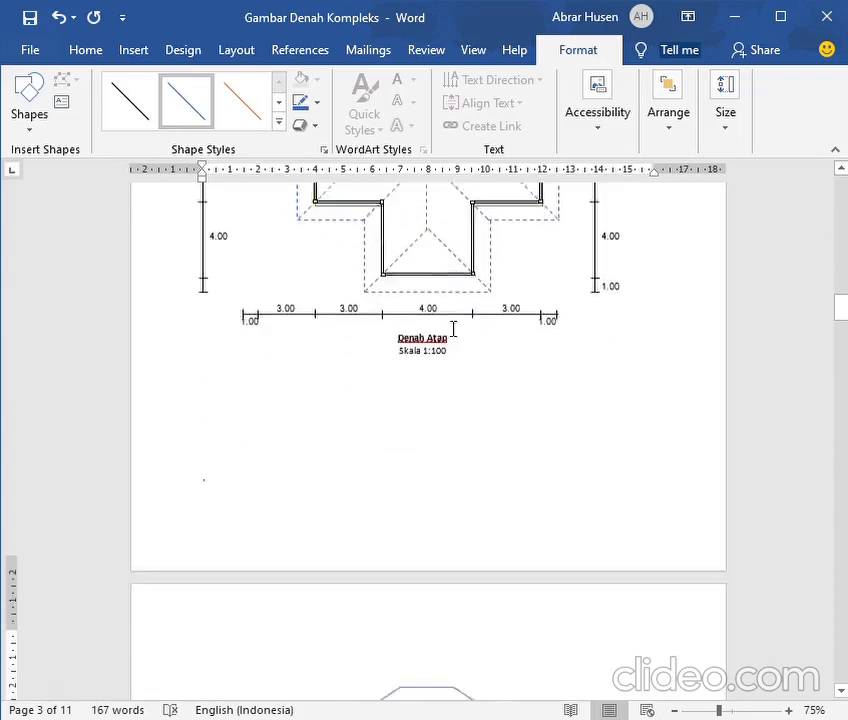
pyautogui.scroll(-6, 438, 314)
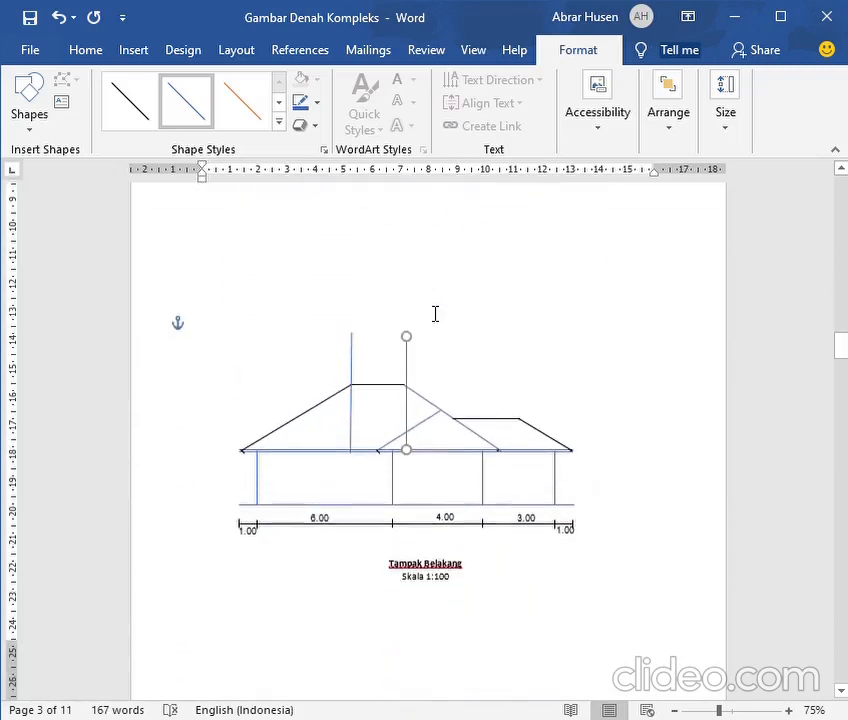
pyautogui.click(318, 418)
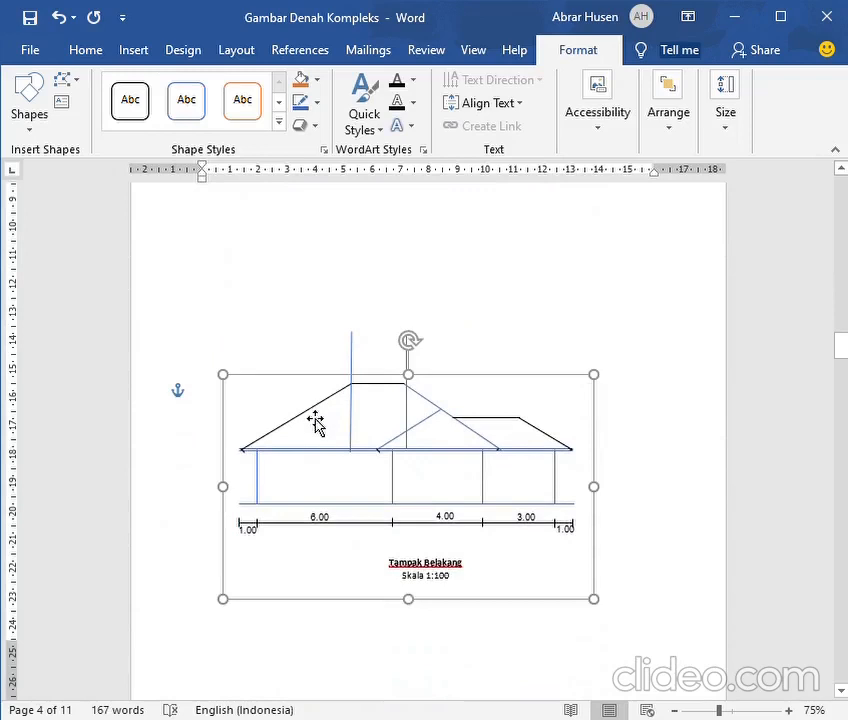
pyautogui.click(316, 424)
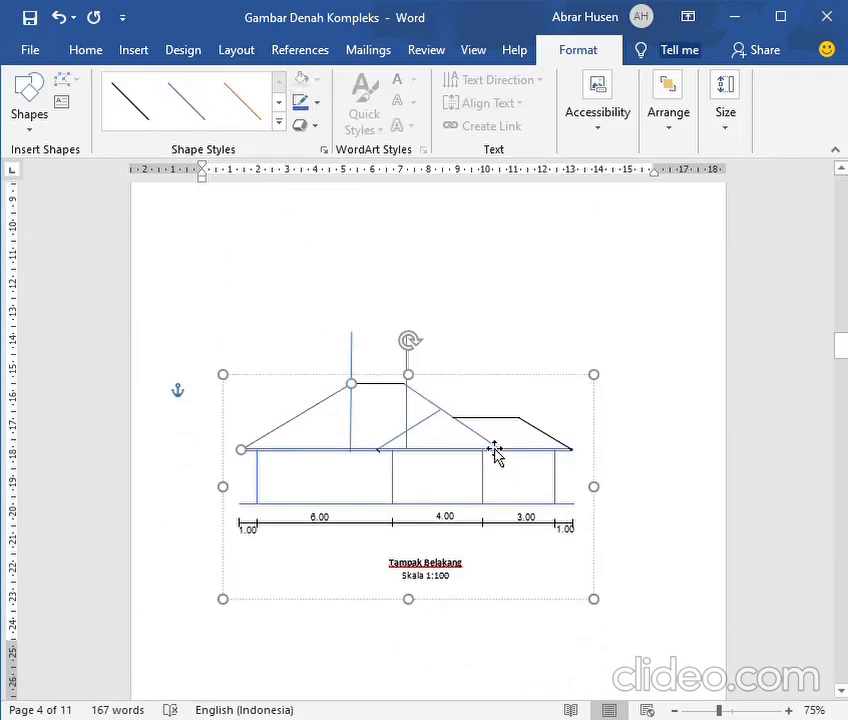
# Compare the main ridge with the roof plan and recolour the ridge line between the two guides blue in the rear elevation
pyautogui.click(433, 409)
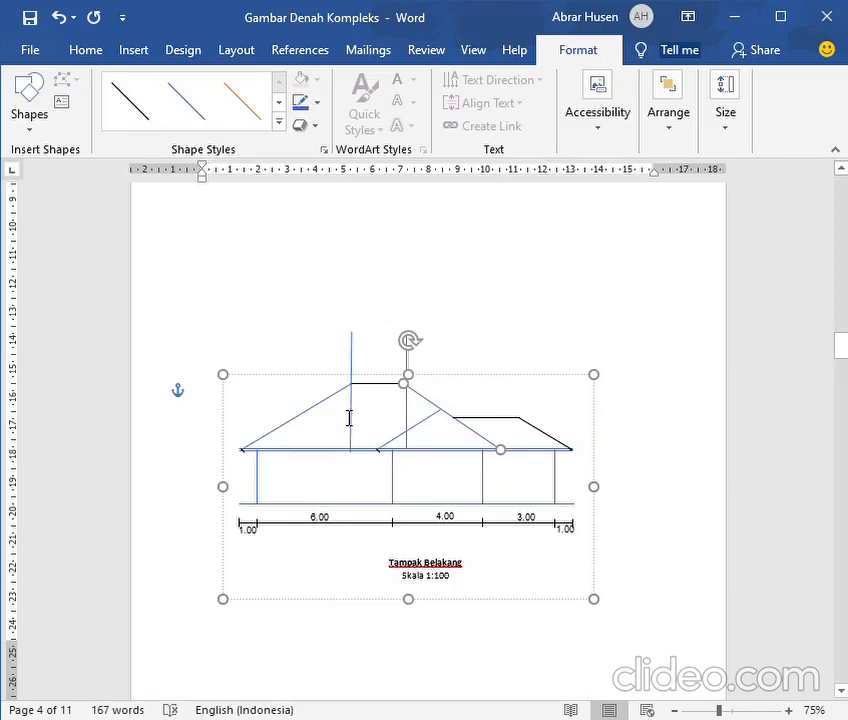
pyautogui.scroll(20, 349, 418)
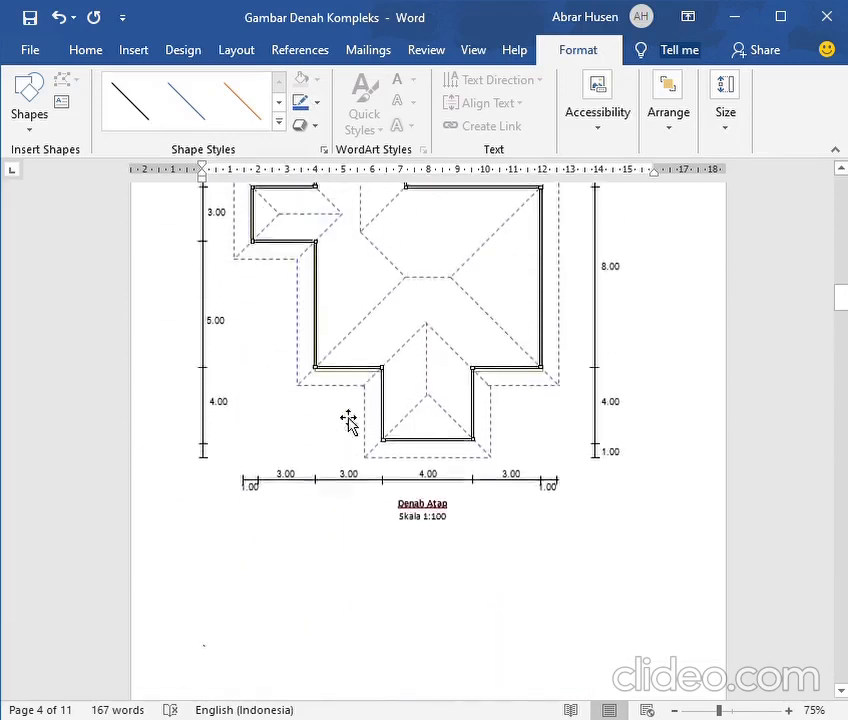
pyautogui.scroll(1, 349, 418)
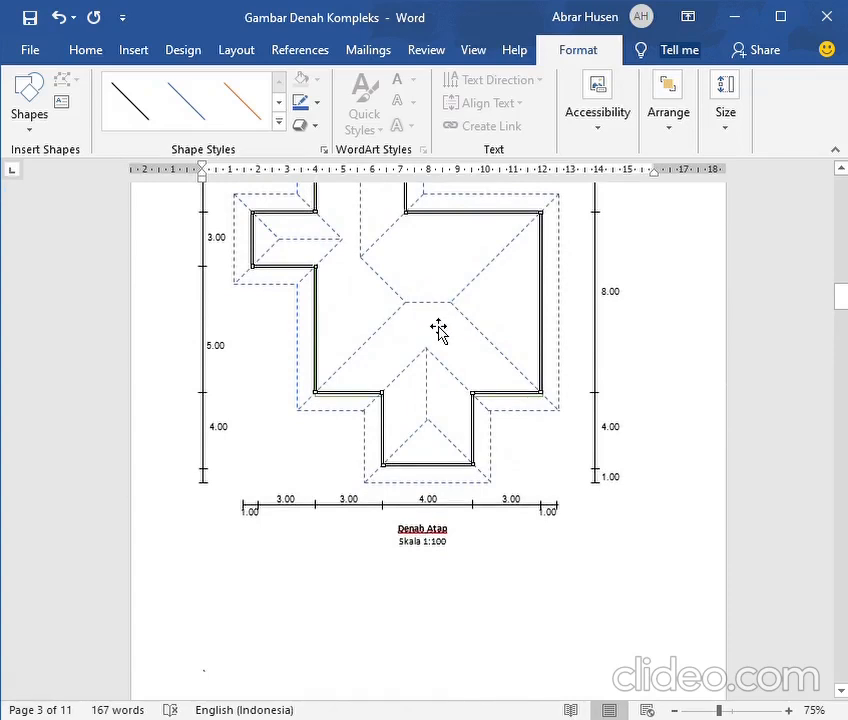
pyautogui.scroll(-10, 437, 330)
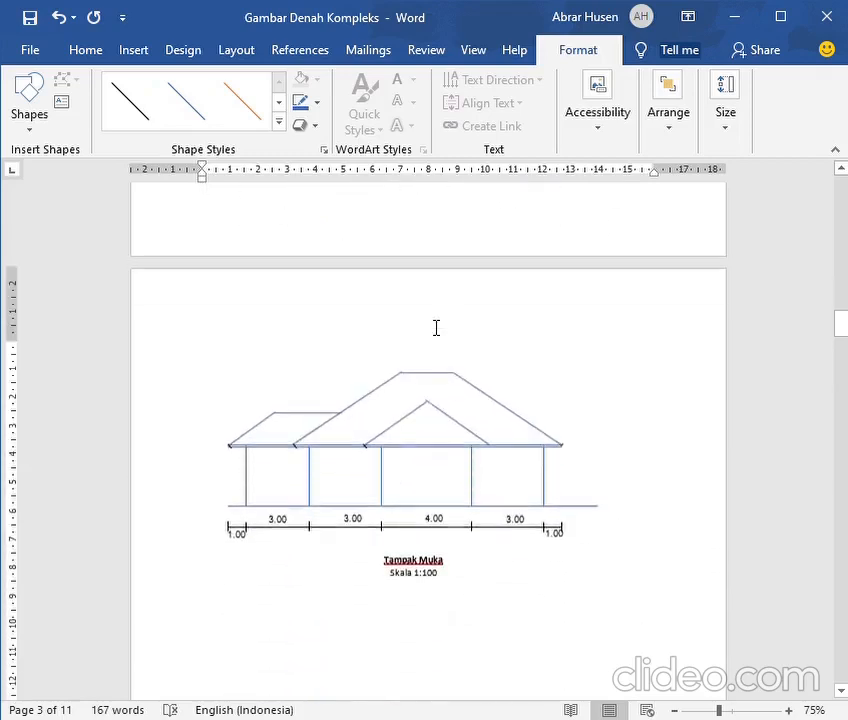
pyautogui.scroll(-8, 436, 328)
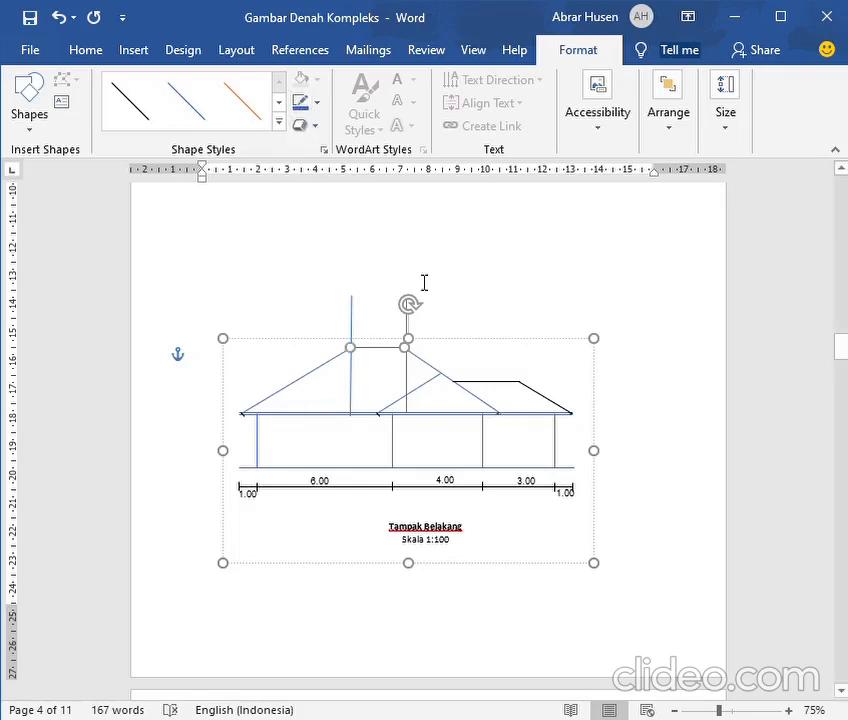
# Check the side wing's ridge on the roof plan and draw a vertical guide line at its outer end in the rear elevation
pyautogui.scroll(1, 523, 437)
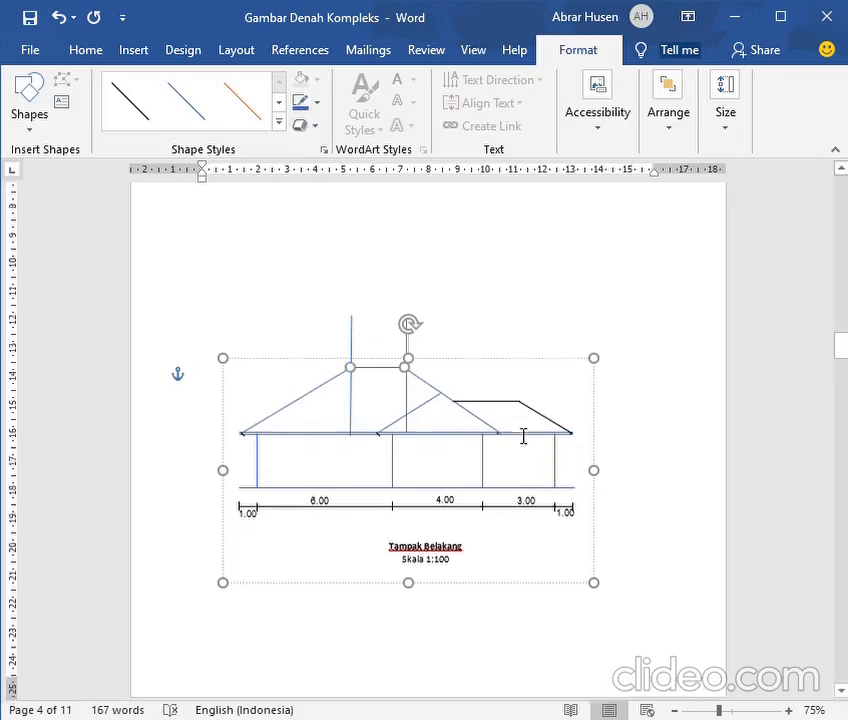
pyautogui.scroll(15, 523, 437)
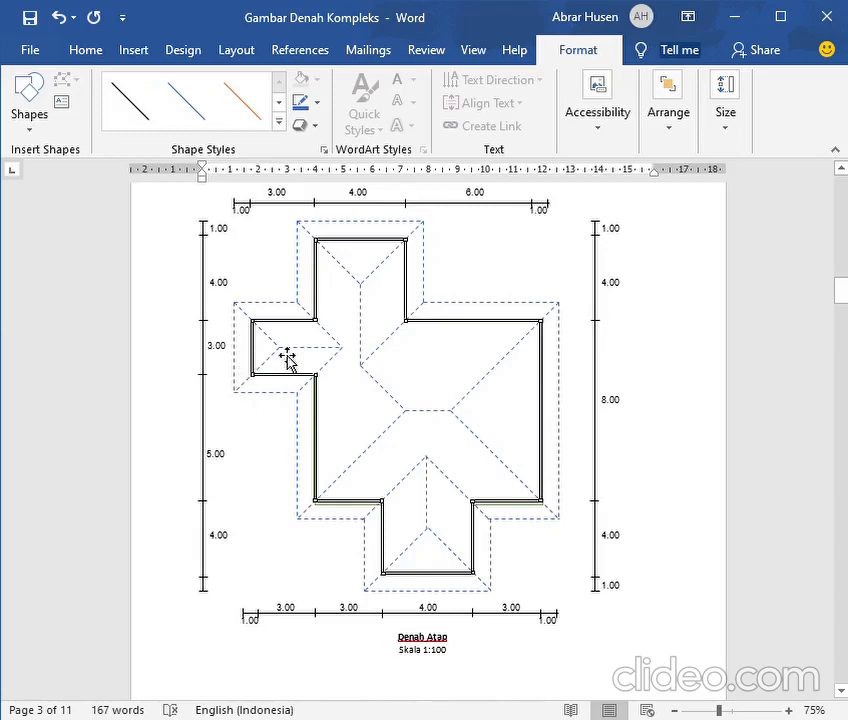
pyautogui.scroll(-10, 246, 398)
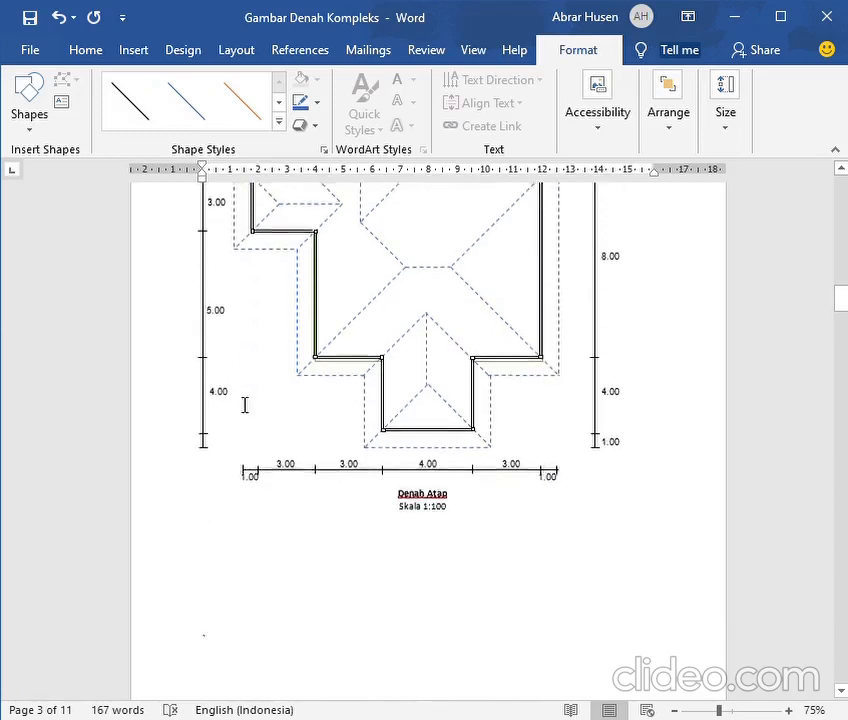
pyautogui.scroll(-10, 236, 418)
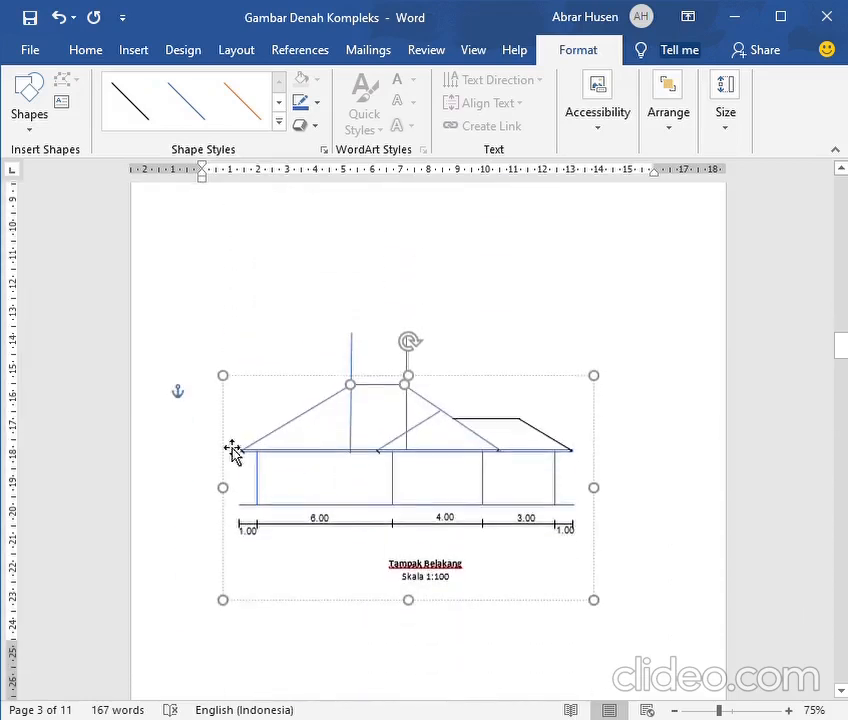
pyautogui.click(126, 52)
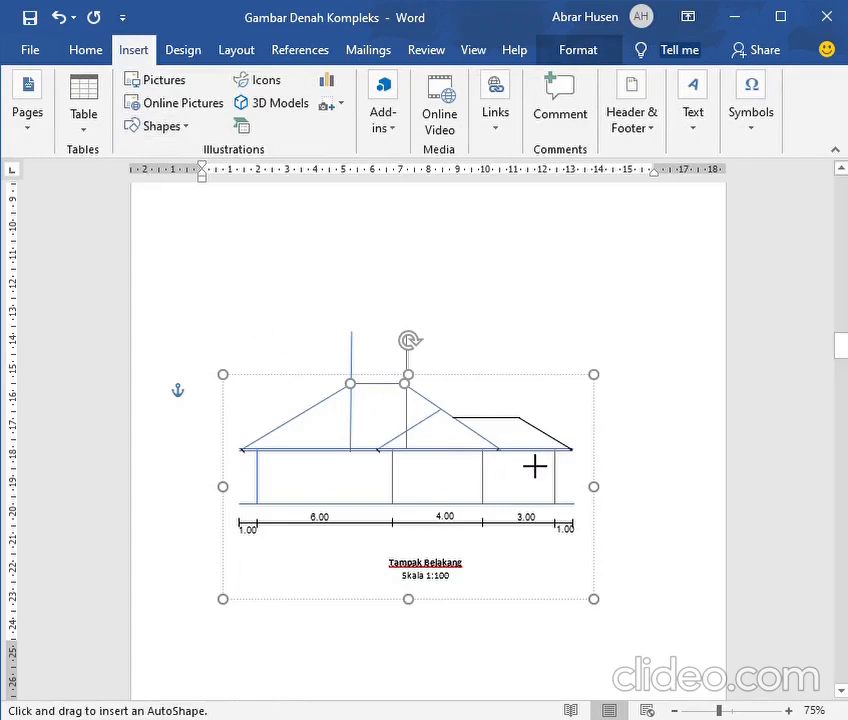
pyautogui.moveTo(535, 466); pyautogui.dragTo(536, 369)
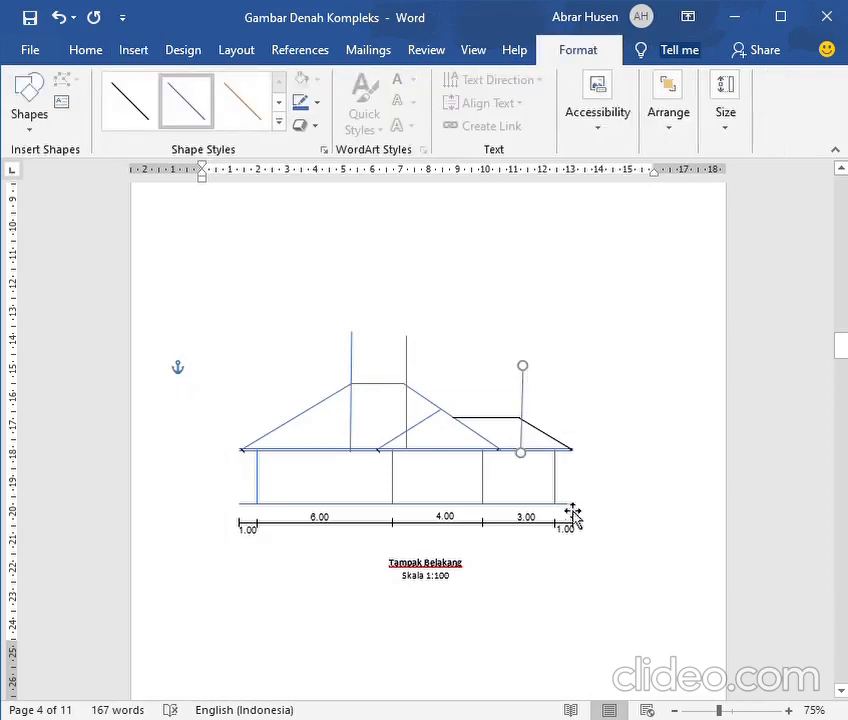
pyautogui.click(76, 50)
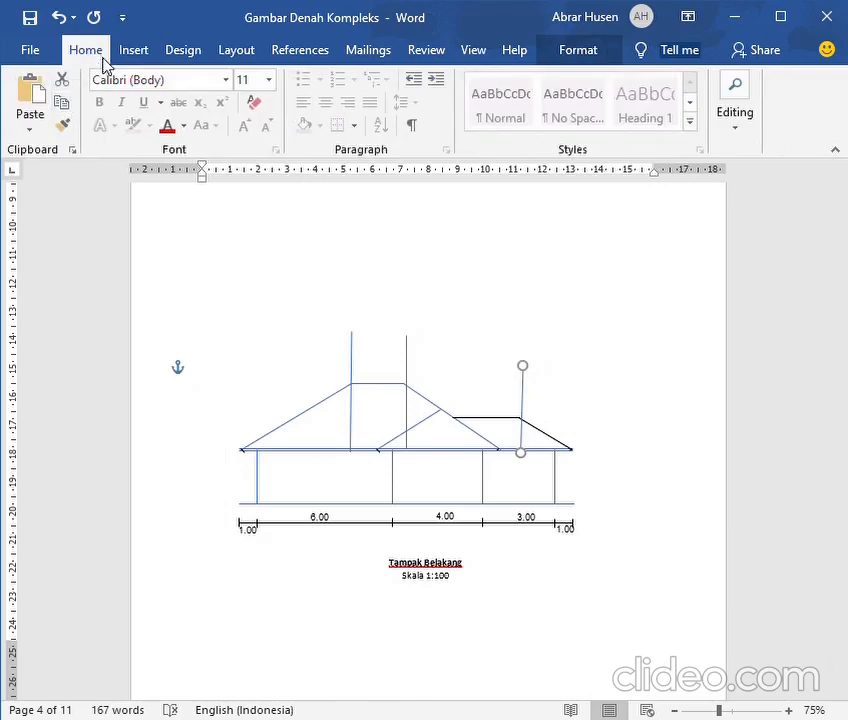
pyautogui.doubleClick(557, 447)
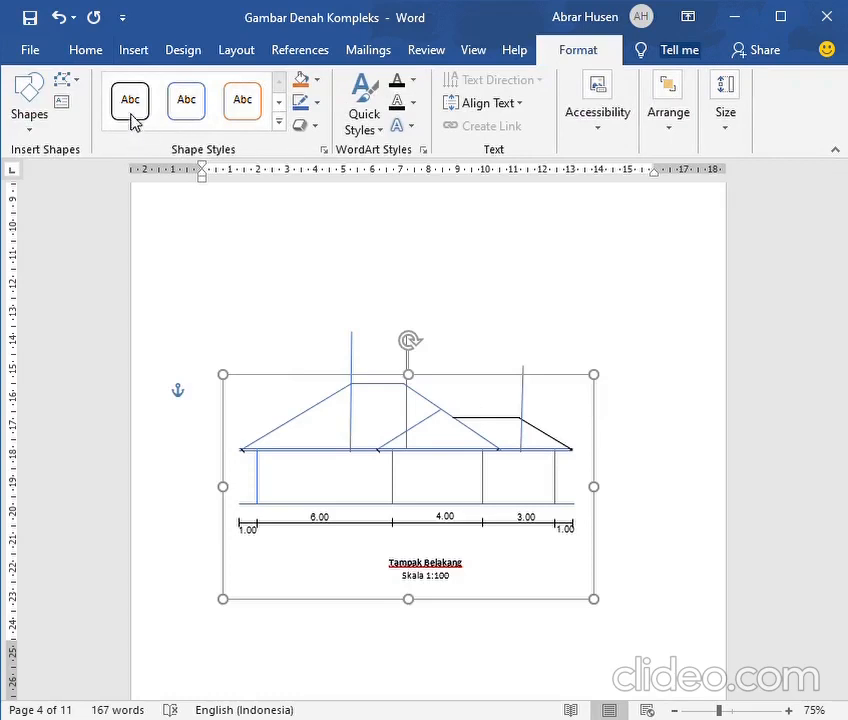
pyautogui.click(133, 50)
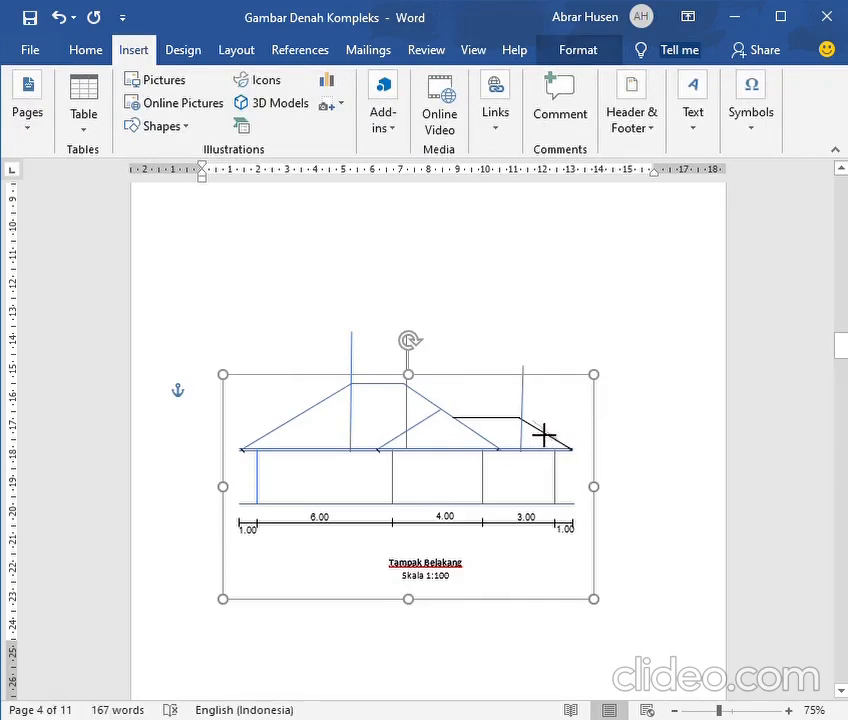
pyautogui.moveTo(520, 418)
pyautogui.mouseDown()
pyautogui.moveTo(576, 451)
pyautogui.moveTo(568, 449)
pyautogui.mouseUp()
pyautogui.press('Escape')
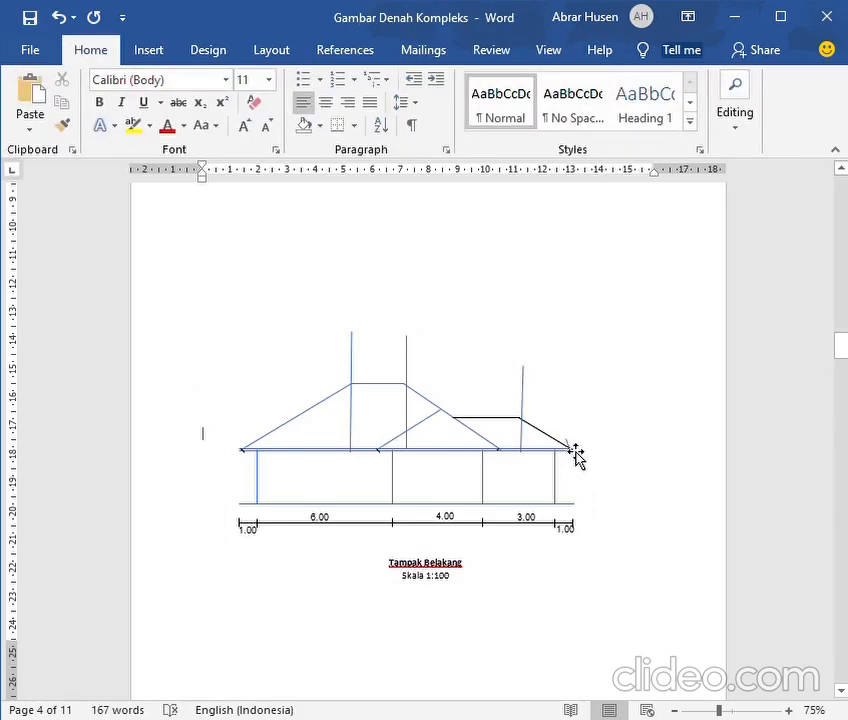
pyautogui.click(569, 447)
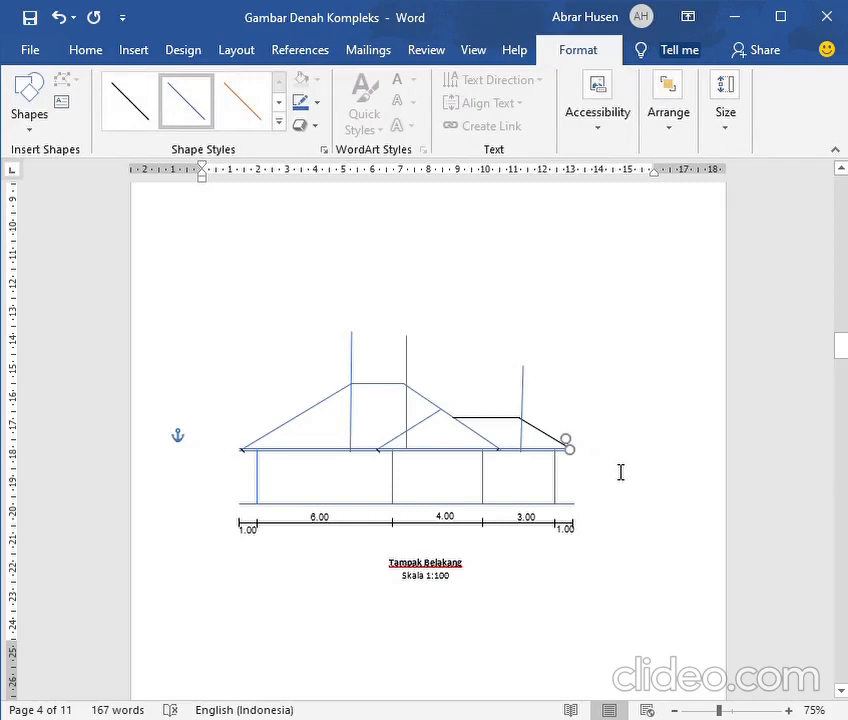
pyautogui.press('Escape')
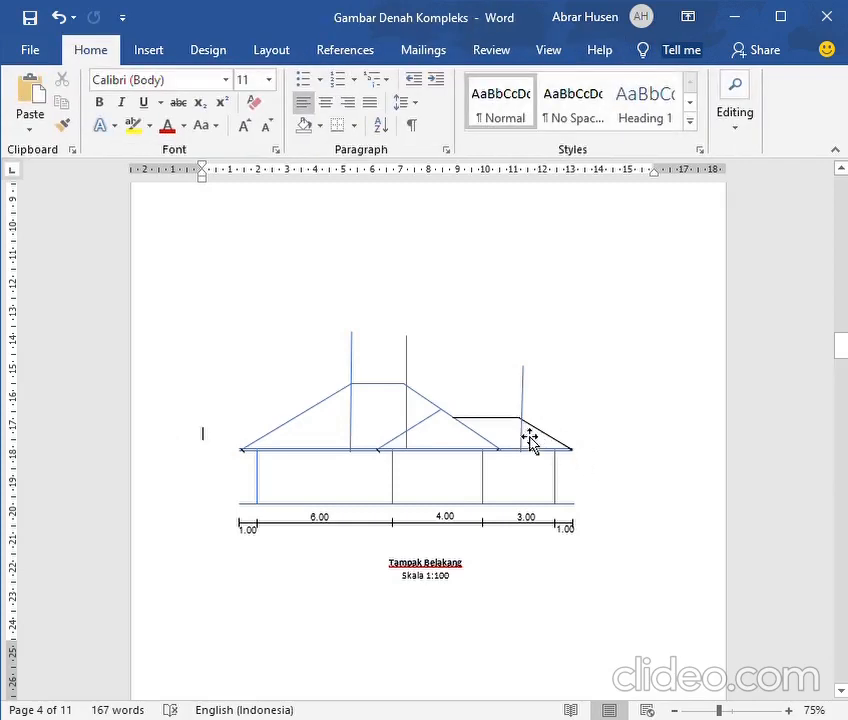
pyautogui.click(566, 448)
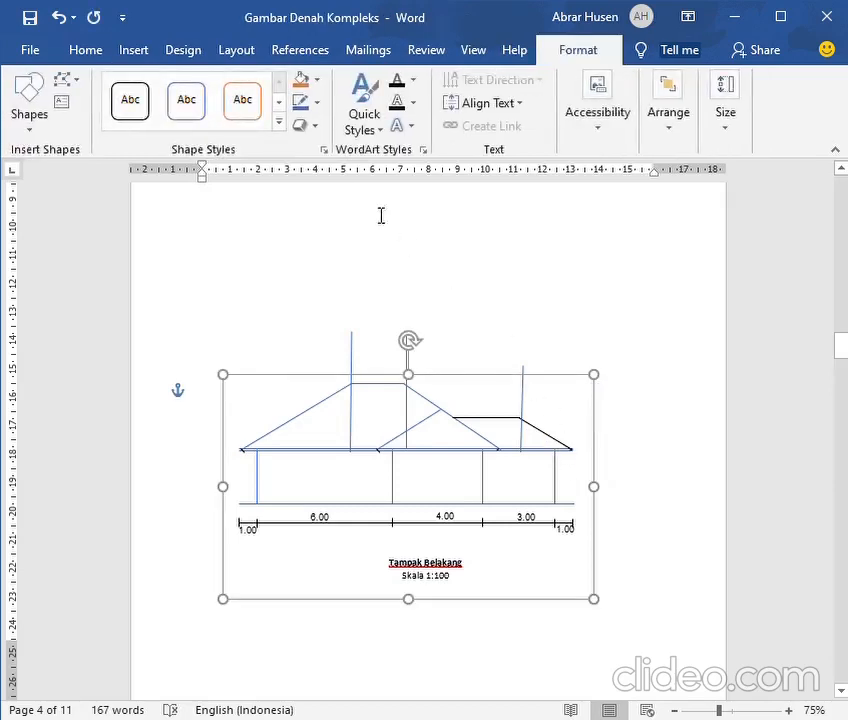
pyautogui.click(298, 103)
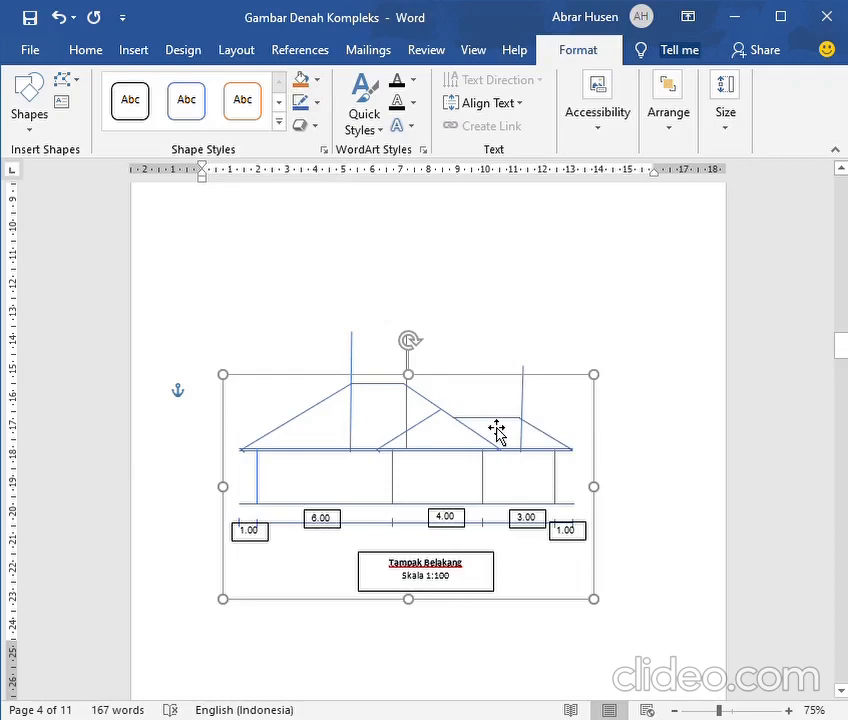
pyautogui.click(59, 19)
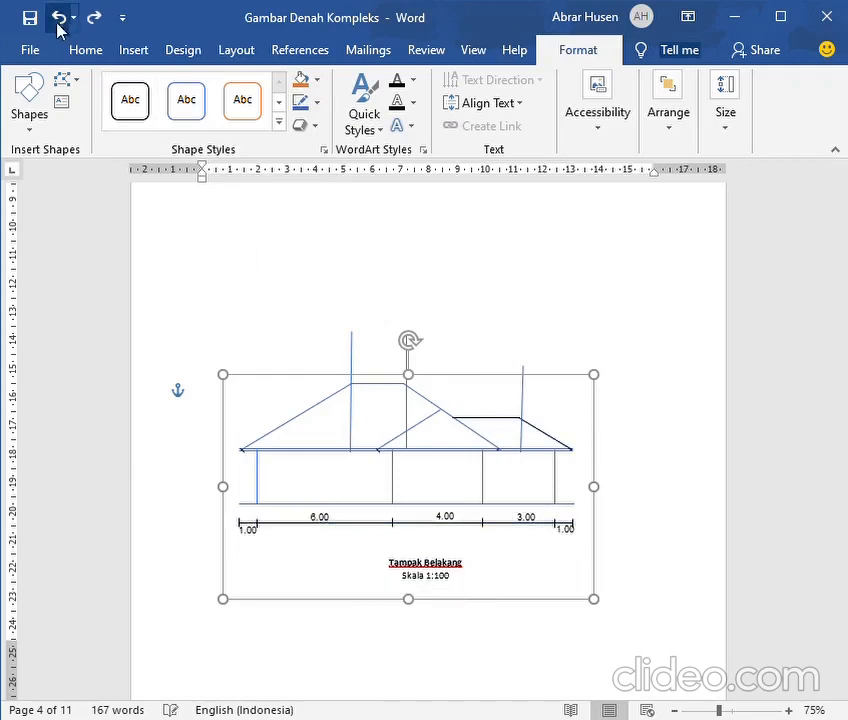
# Recolour the side wing's right slope blue in the rear elevation and compare the wing's roof with the roof plan
pyautogui.click(563, 450)
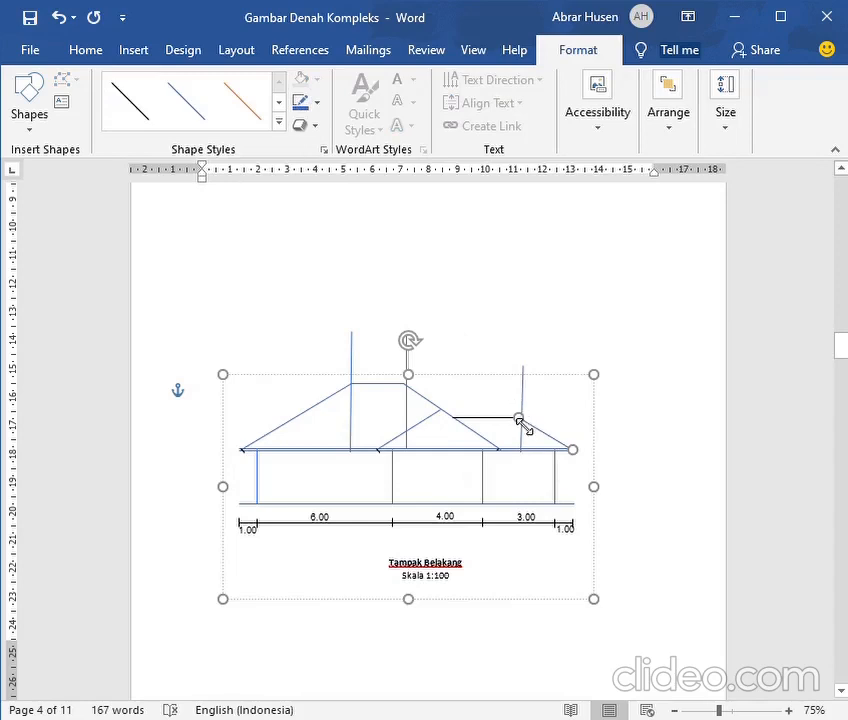
pyautogui.scroll(10, 437, 481)
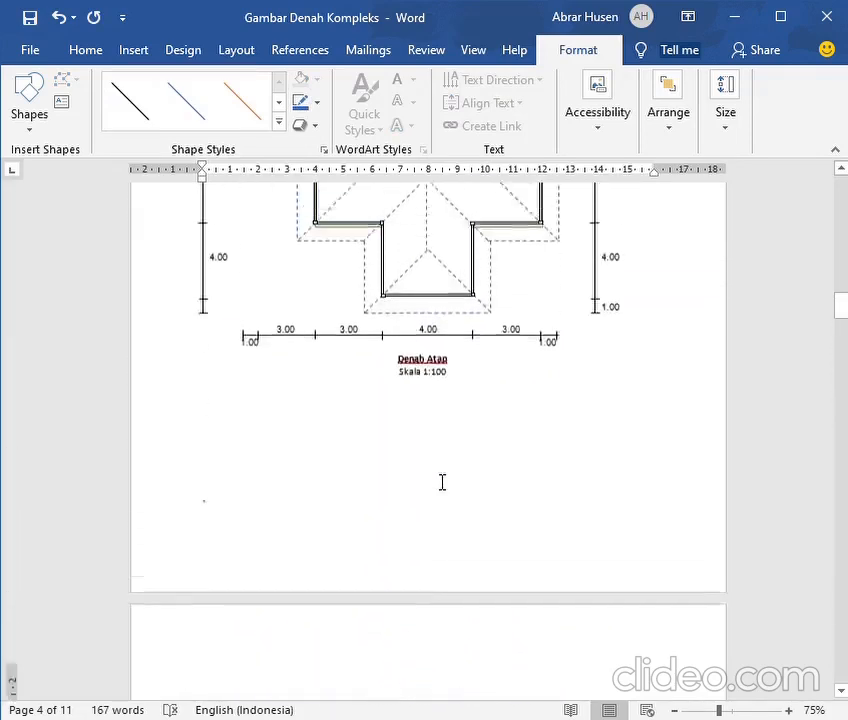
pyautogui.scroll(5, 442, 482)
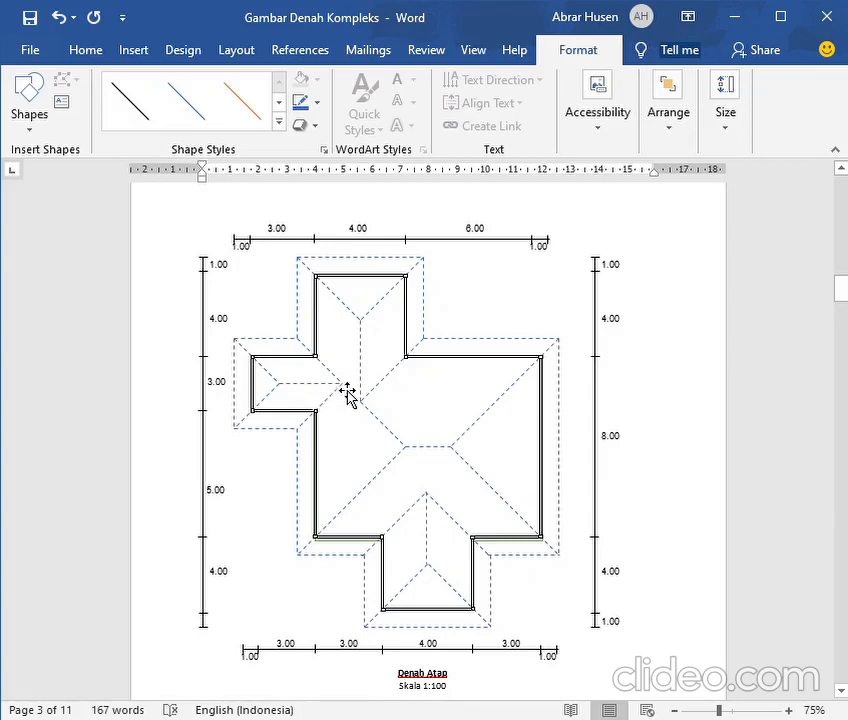
pyautogui.scroll(-10, 345, 400)
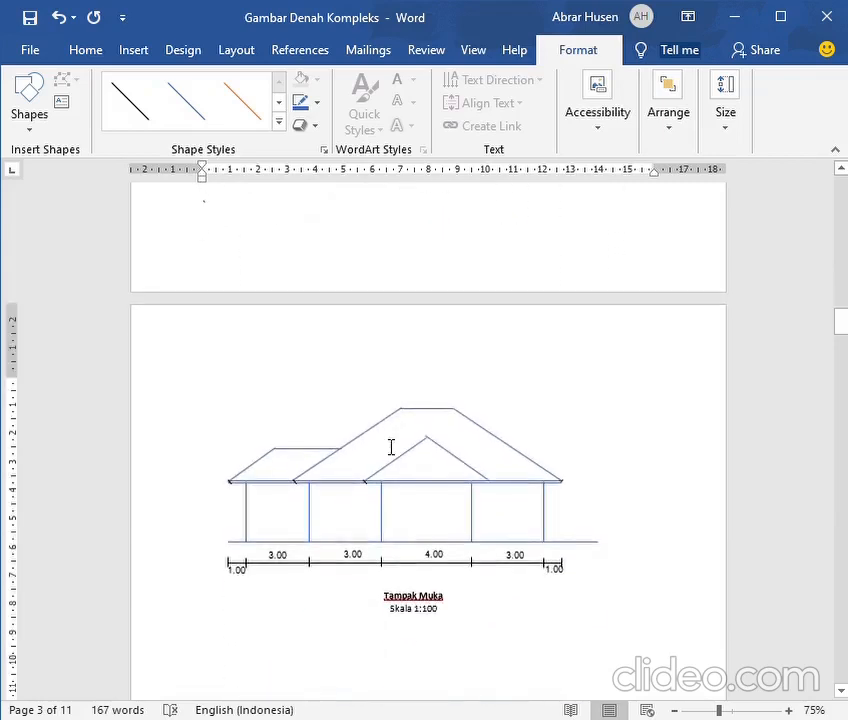
pyautogui.scroll(-10, 391, 447)
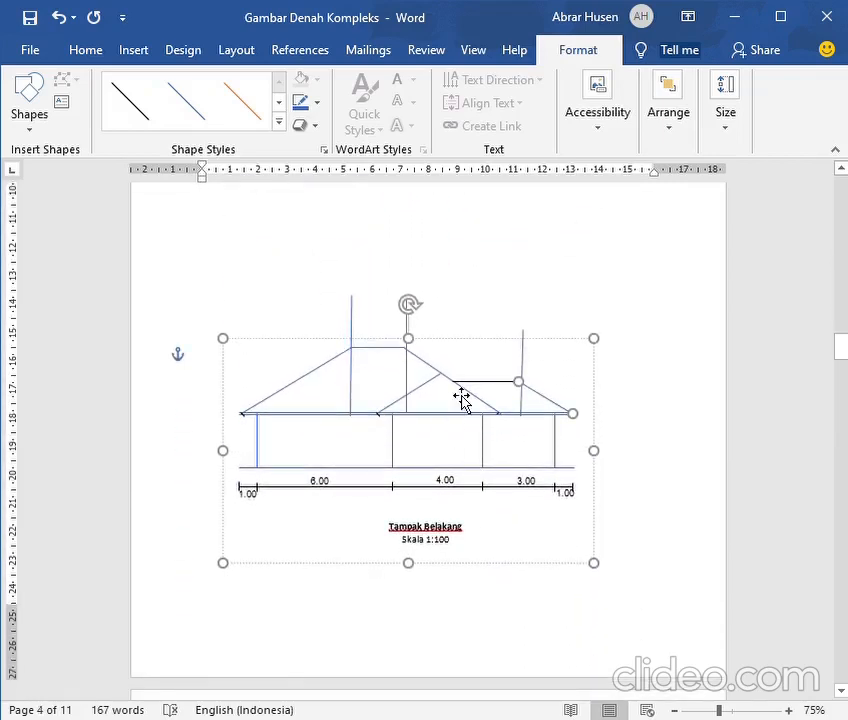
# Check the side wing's ridge on the roof plan and recolour the wing's ridge line blue in the rear elevation
pyautogui.scroll(18, 462, 398)
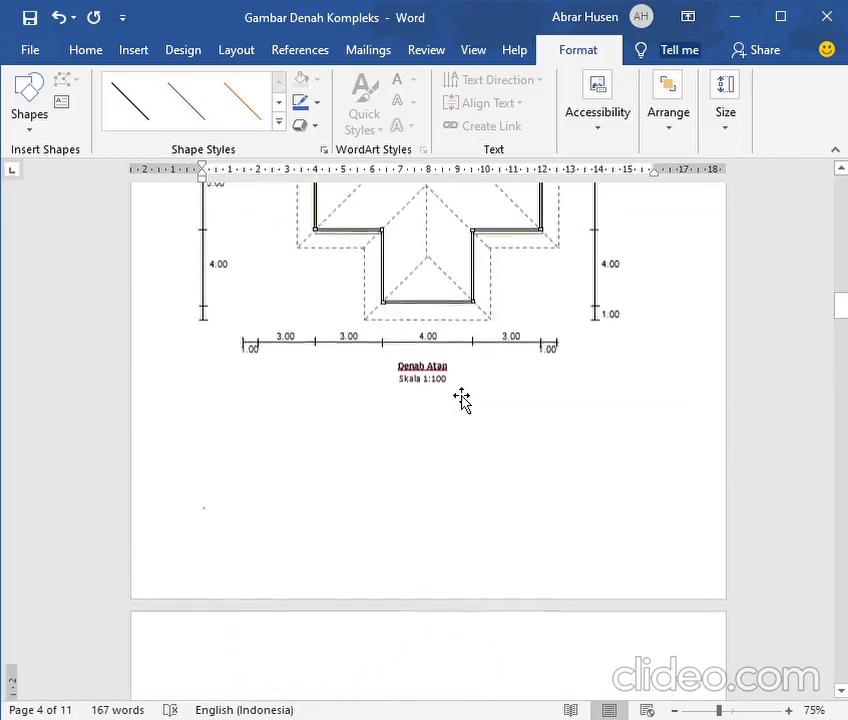
pyautogui.scroll(5, 462, 398)
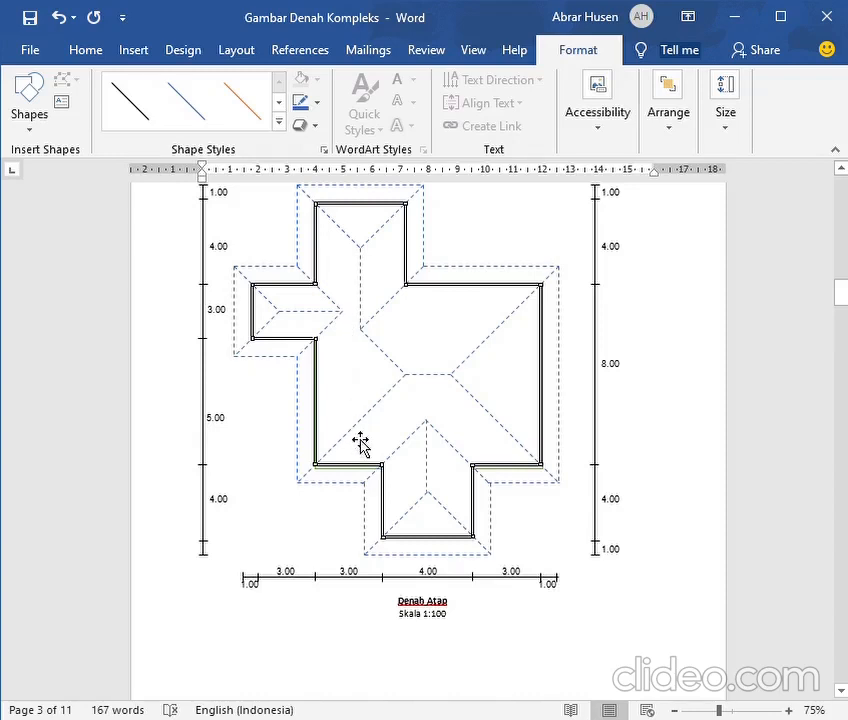
pyautogui.scroll(-10, 357, 447)
pyautogui.scroll(-6, 350, 415)
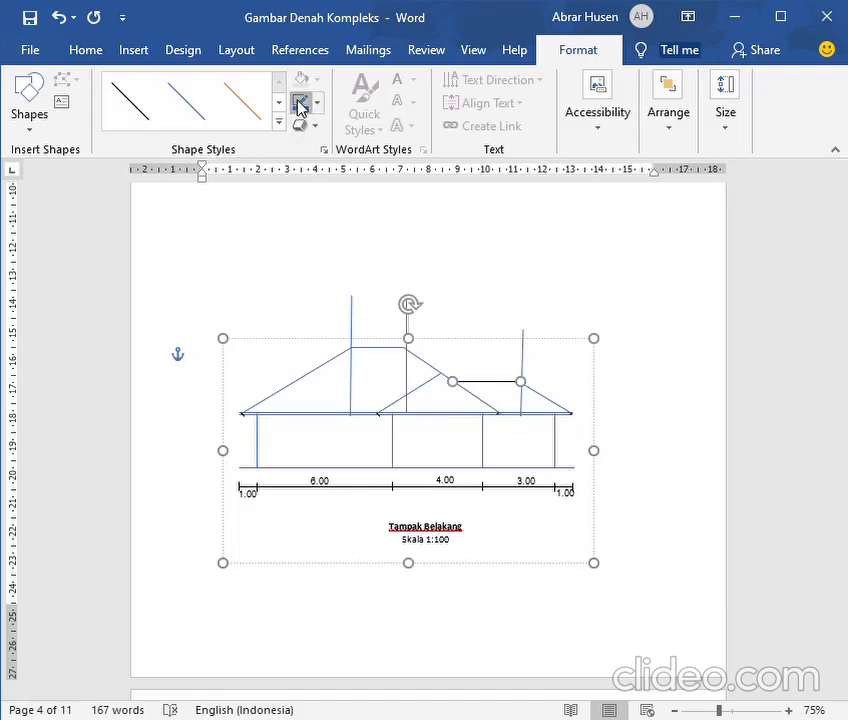
# Delete the three vertical guide lines from the rear elevation, leaving its roof and wall lines in place
pyautogui.click(358, 330)
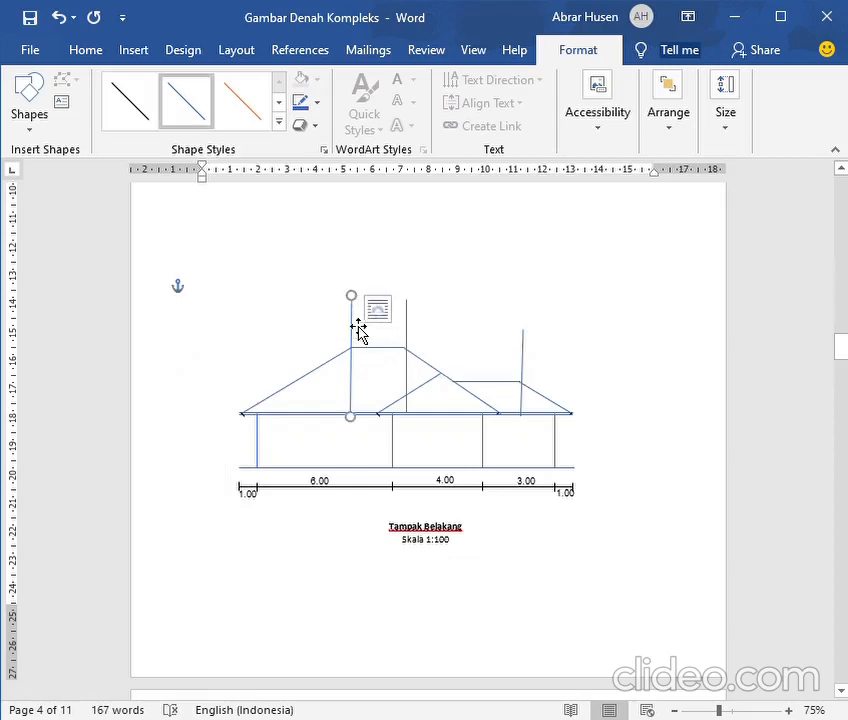
pyautogui.press('Delete')
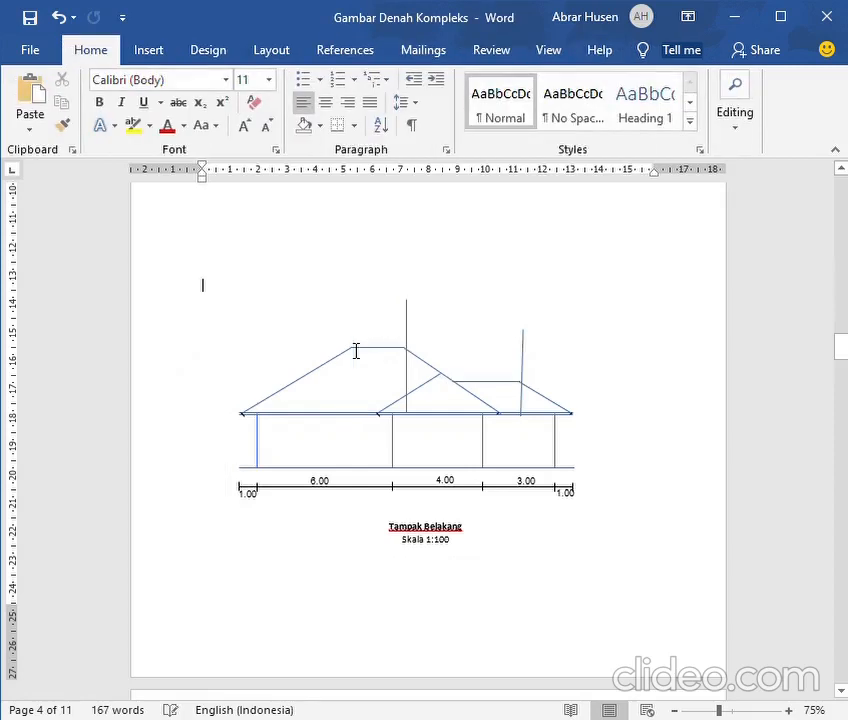
pyautogui.click(409, 348)
pyautogui.click(415, 335)
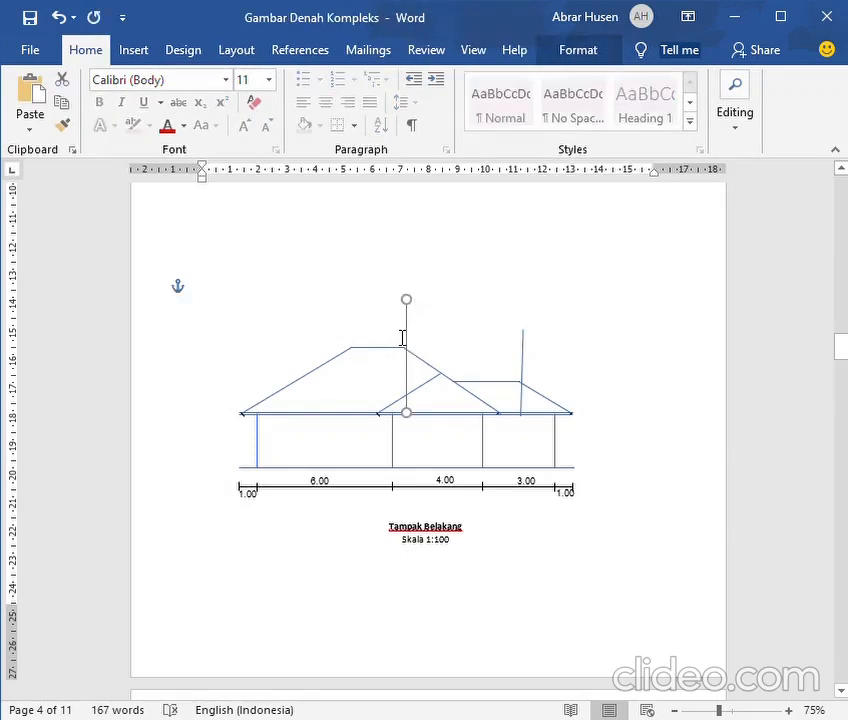
pyautogui.press('Delete')
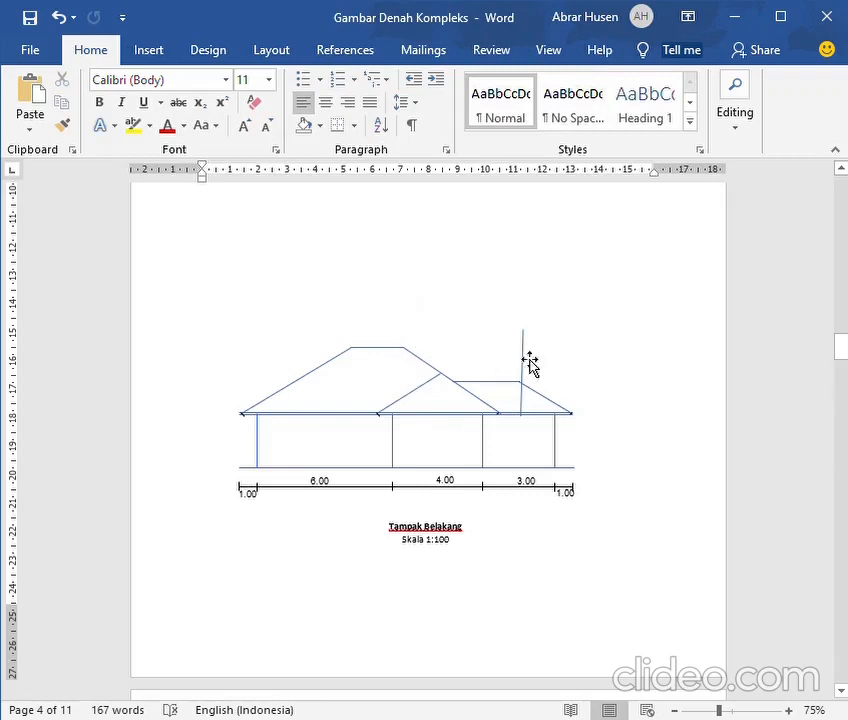
pyautogui.click(529, 356)
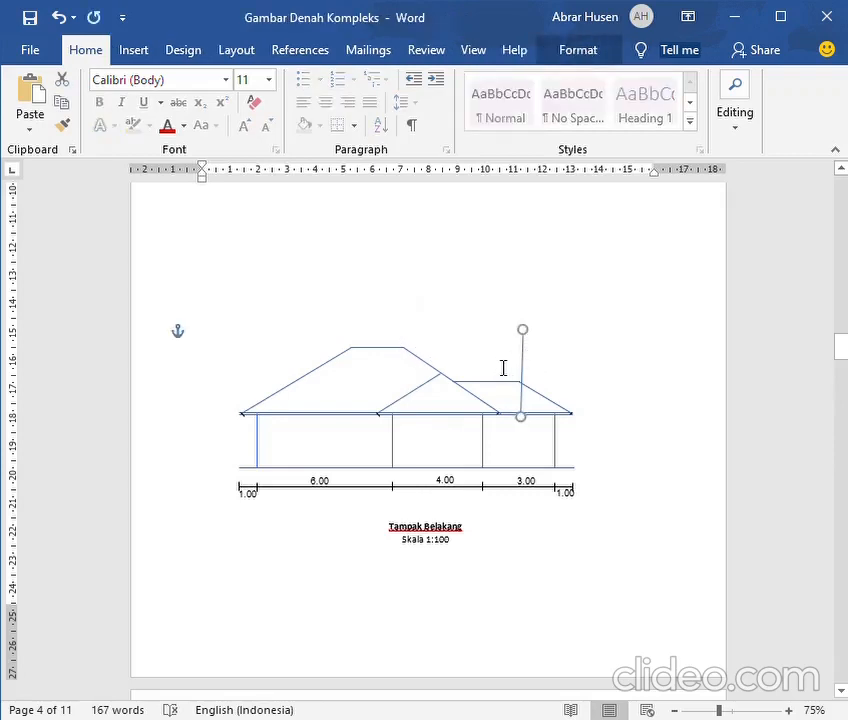
pyautogui.press('Delete')
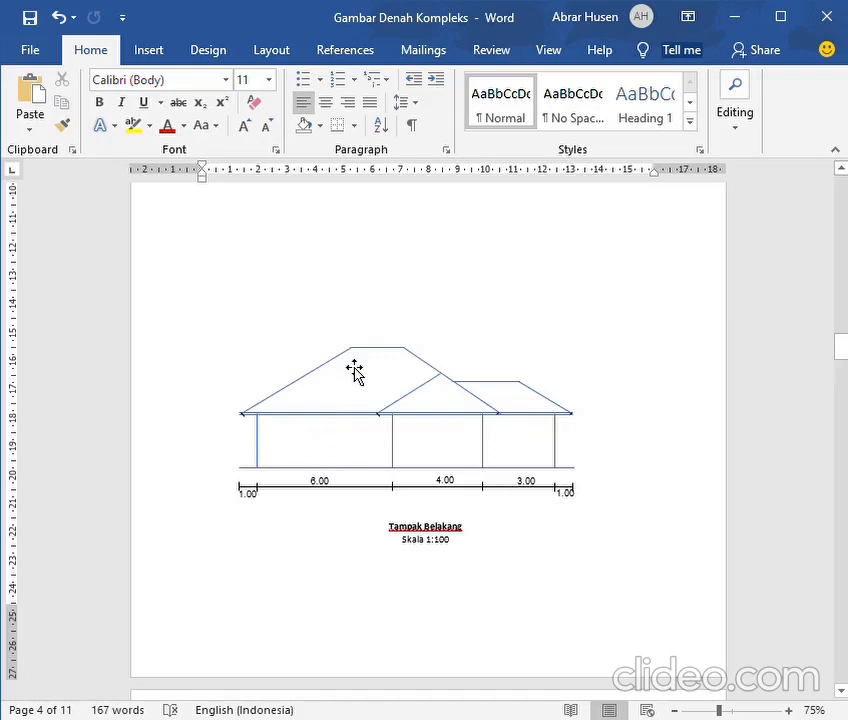
pyautogui.click(418, 545)
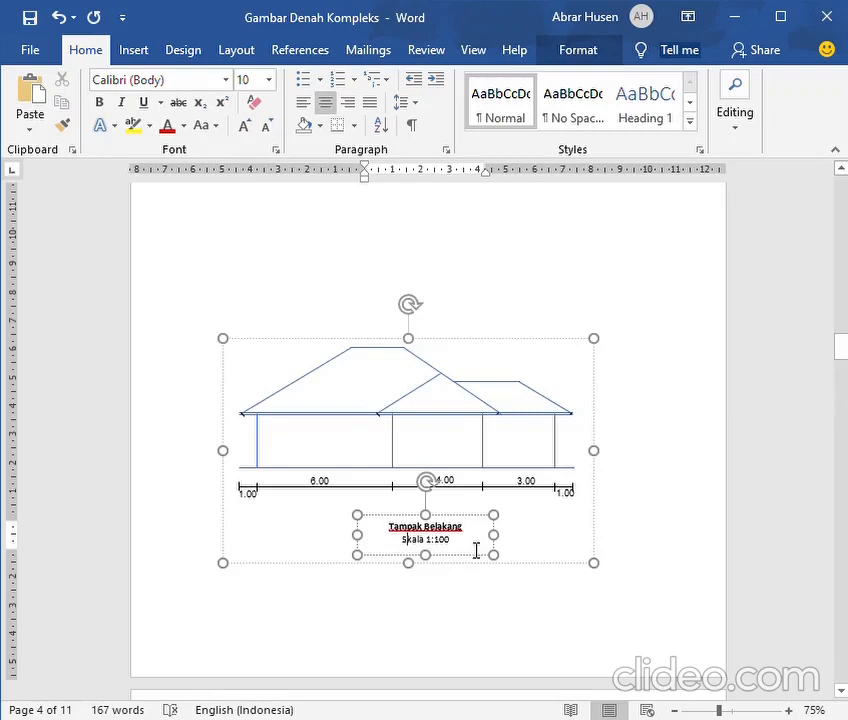
pyautogui.click(650, 580)
# Compare the right side elevation (Tampak Samping Kanan) with the matching side of the roof plan
pyautogui.scroll(-7, 630, 598)
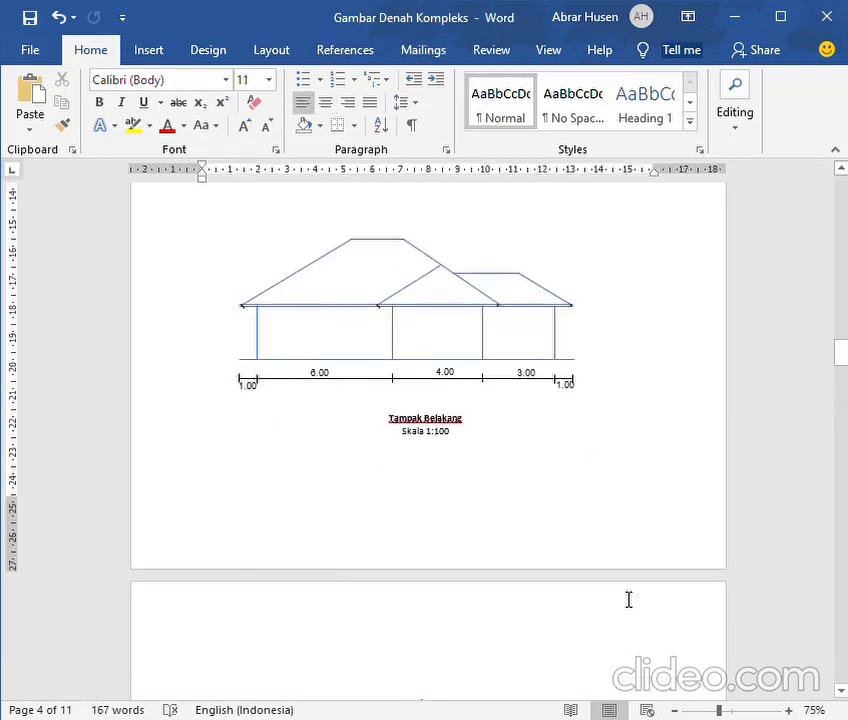
pyautogui.scroll(-3, 626, 599)
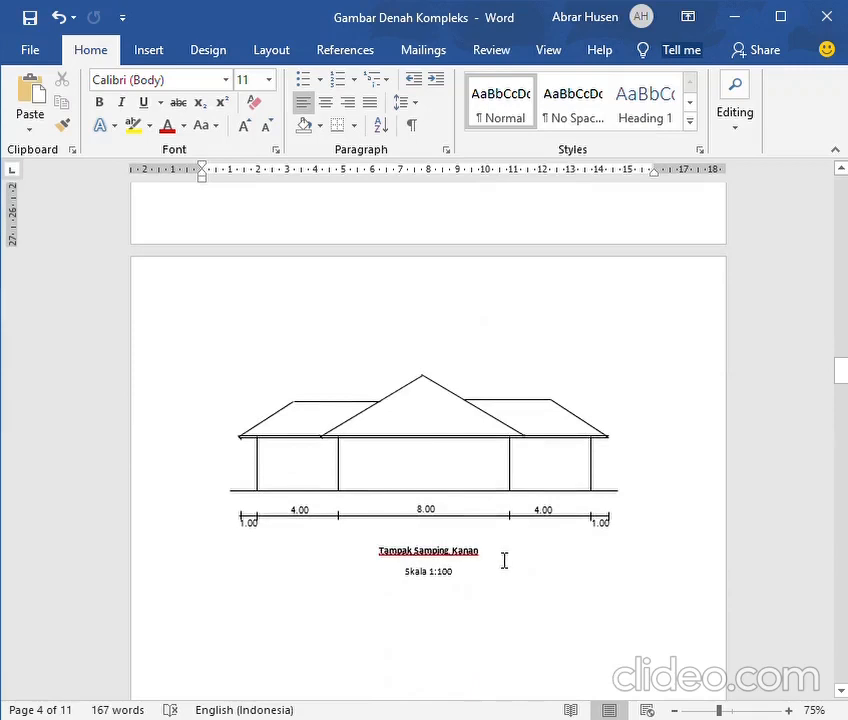
pyautogui.scroll(20, 504, 560)
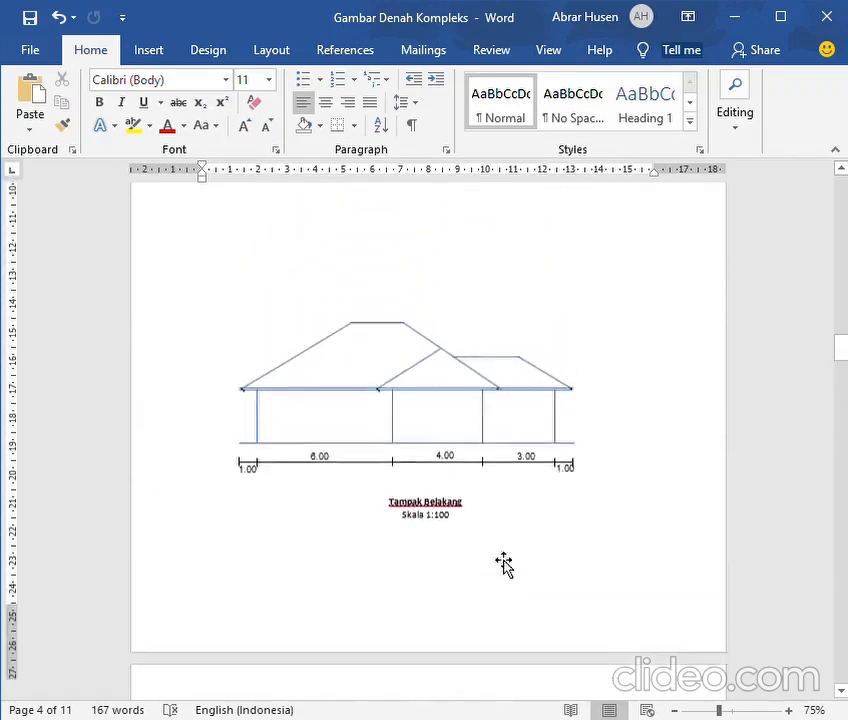
pyautogui.scroll(15, 504, 560)
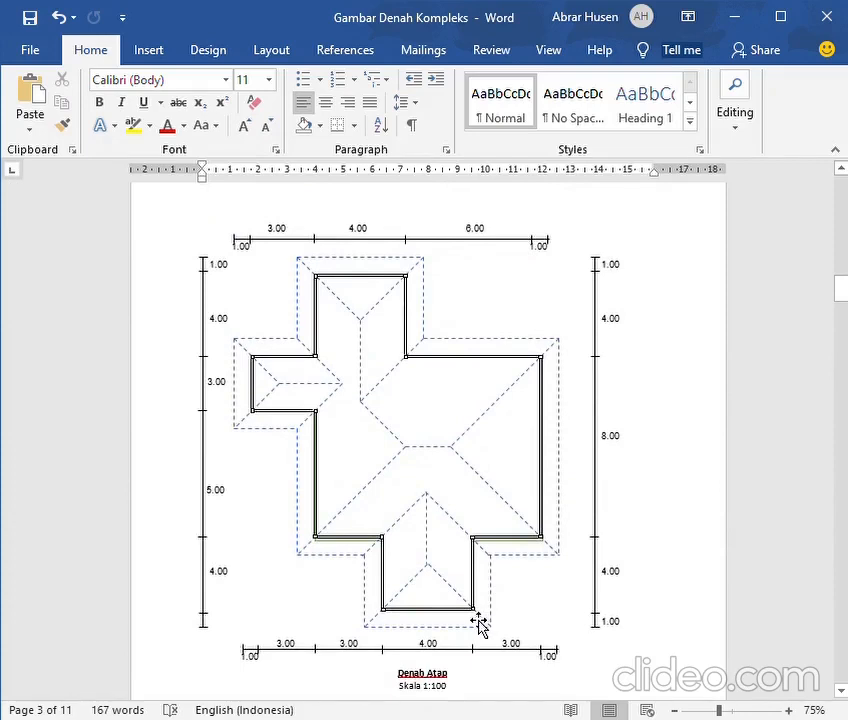
pyautogui.scroll(-2, 479, 624)
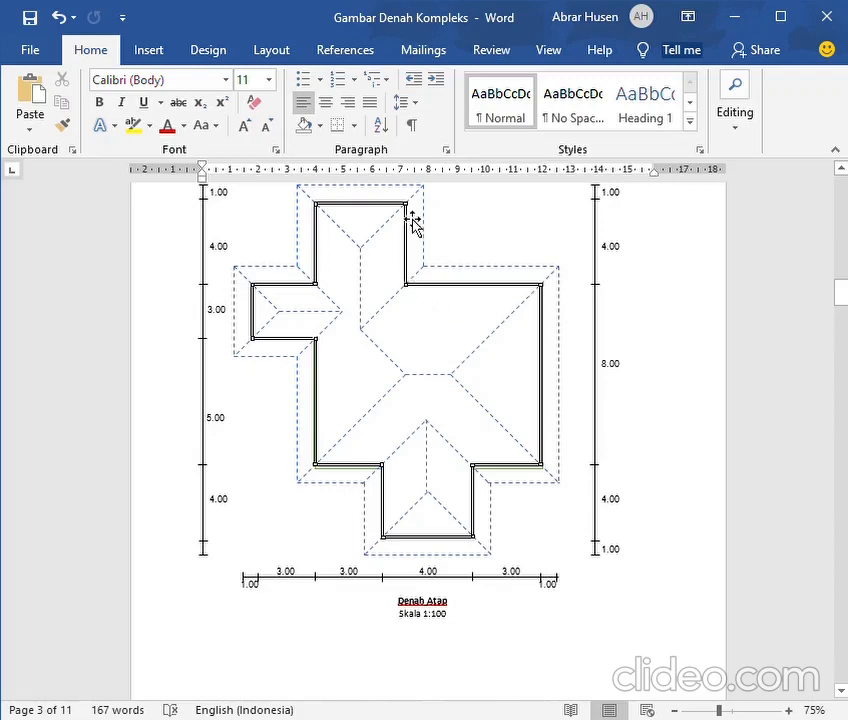
pyautogui.scroll(-15, 412, 220)
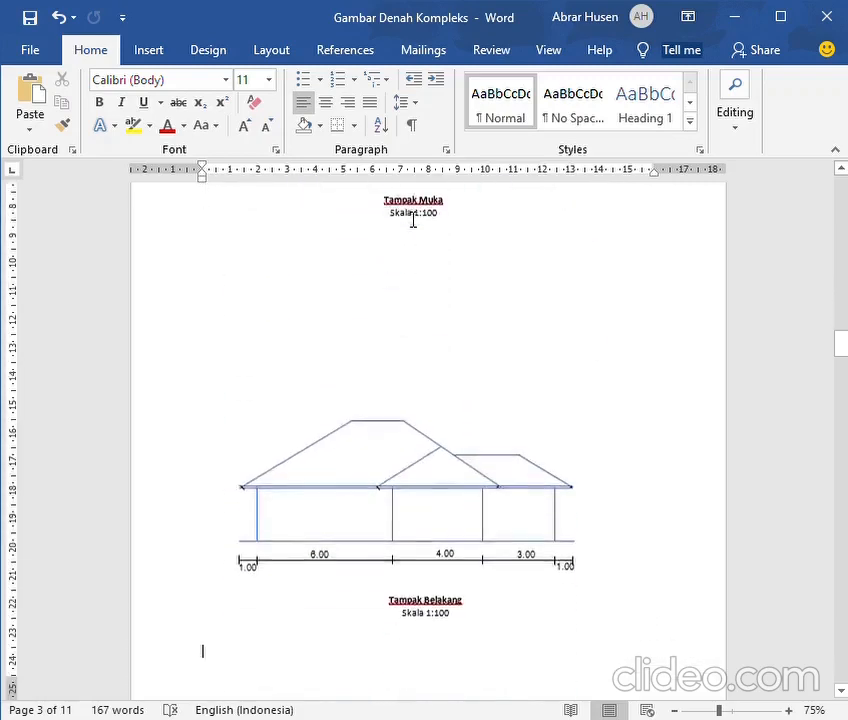
pyautogui.scroll(-15, 413, 219)
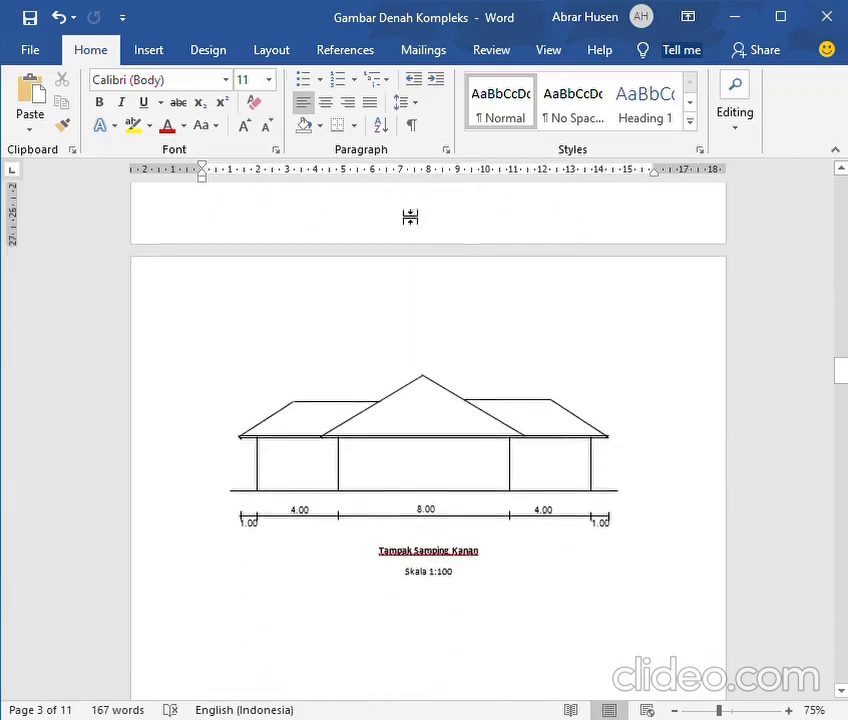
pyautogui.scroll(-3, 410, 217)
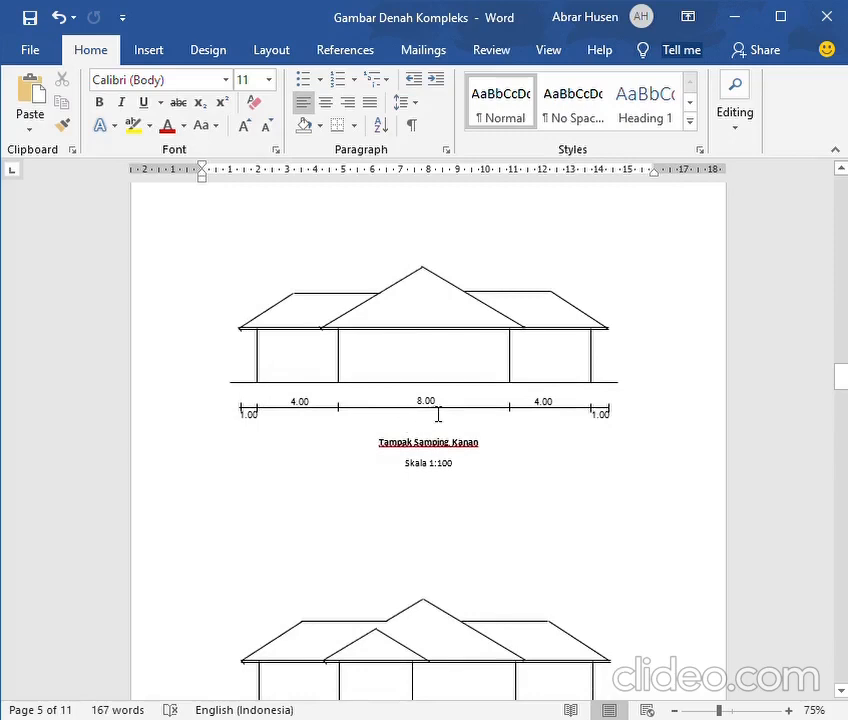
# Recolour the ground line blue in the right side elevation (Tampak Samping Kanan)
pyautogui.click(266, 374)
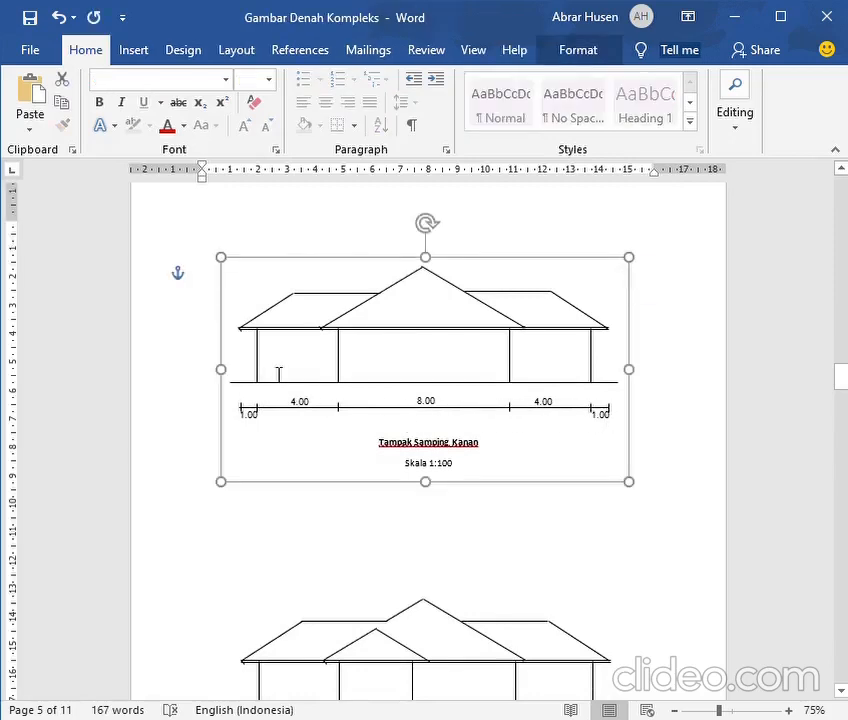
pyautogui.click(265, 374)
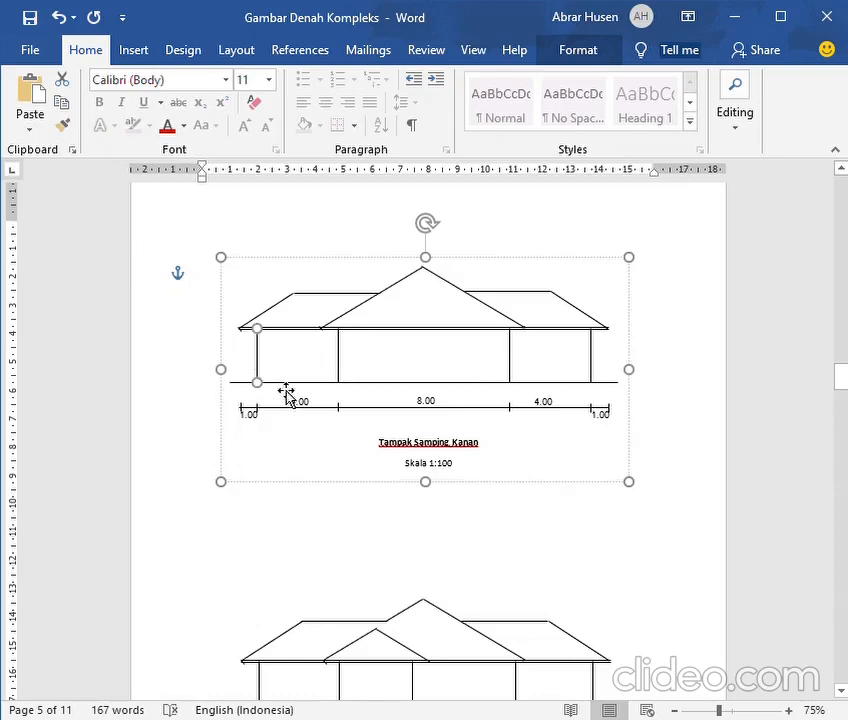
pyautogui.click(291, 382)
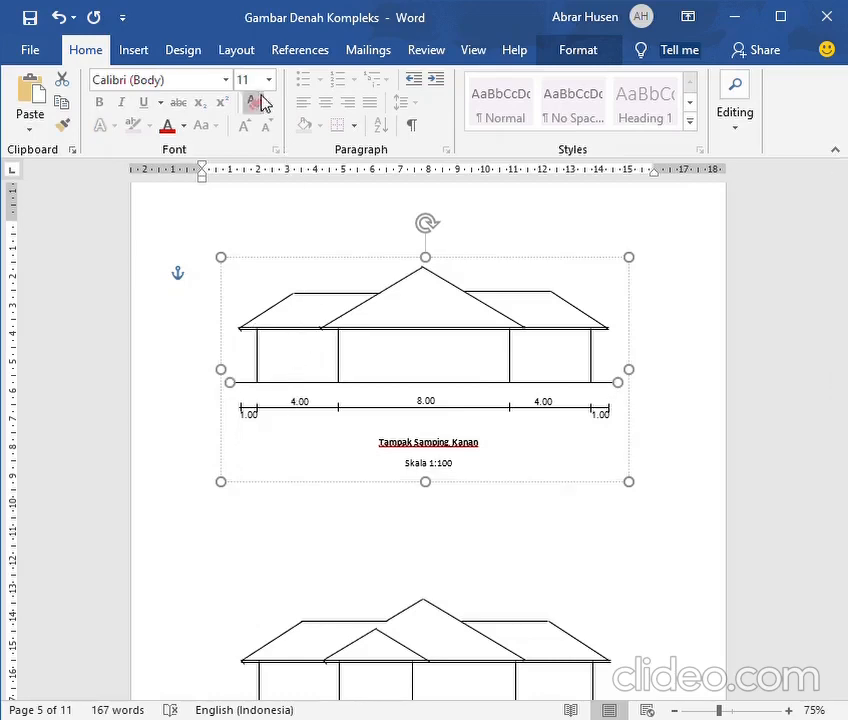
pyautogui.doubleClick(321, 393)
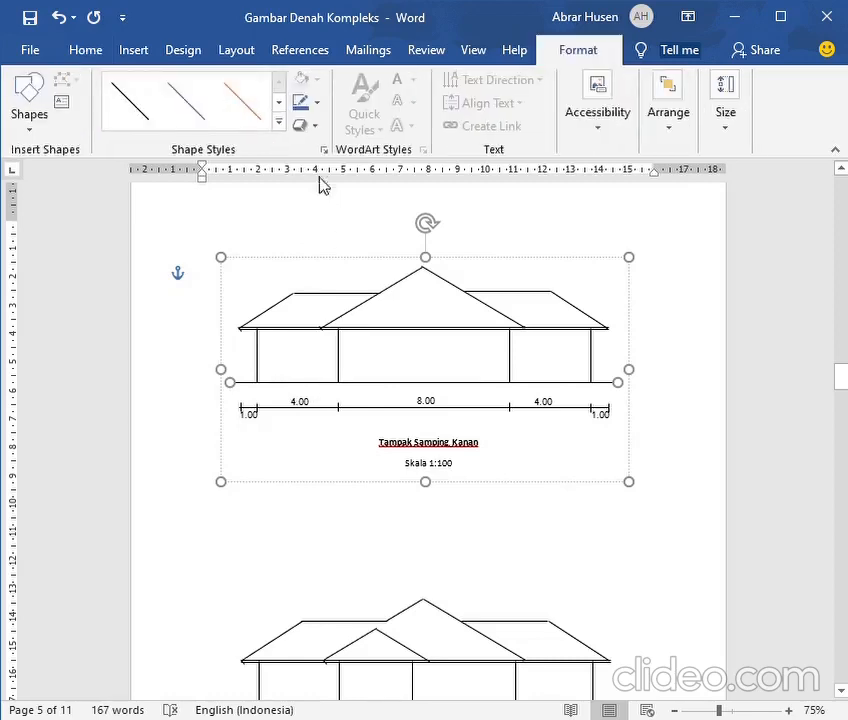
pyautogui.click(300, 102)
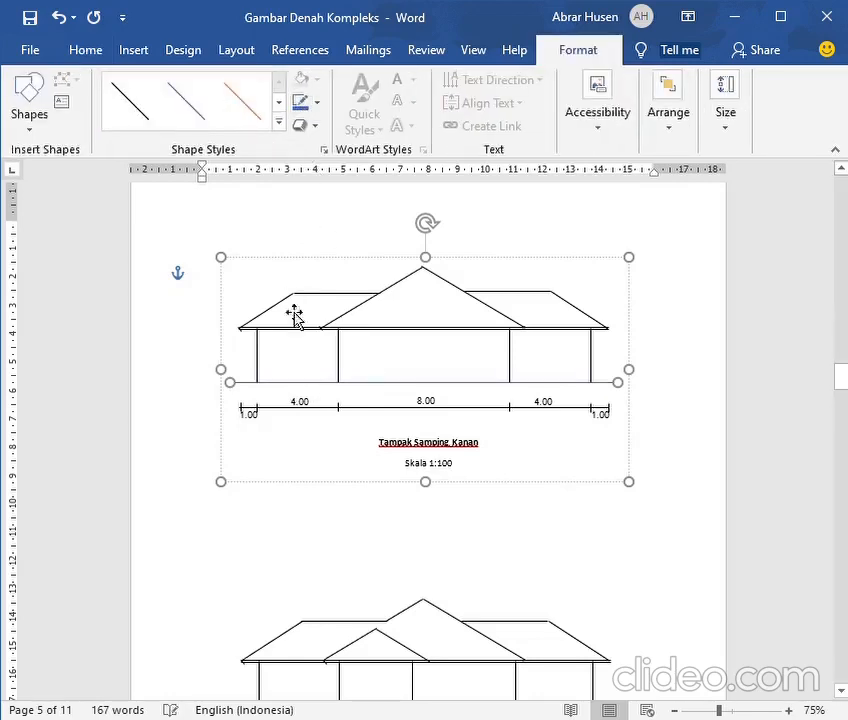
# Recolour the four vertical wall lines and the long eave line blue in the right side elevation
pyautogui.click(262, 372)
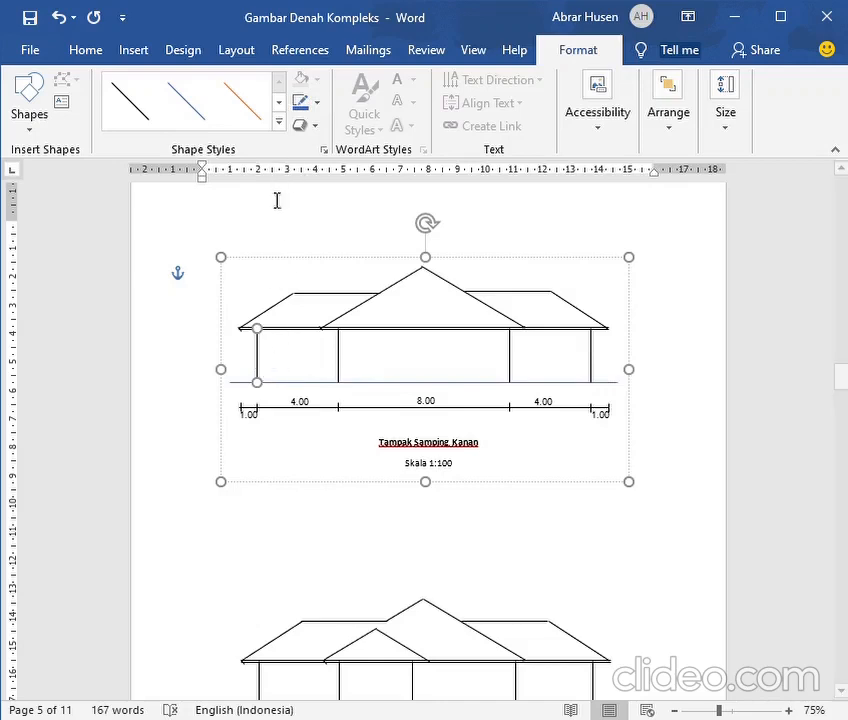
pyautogui.click(136, 51)
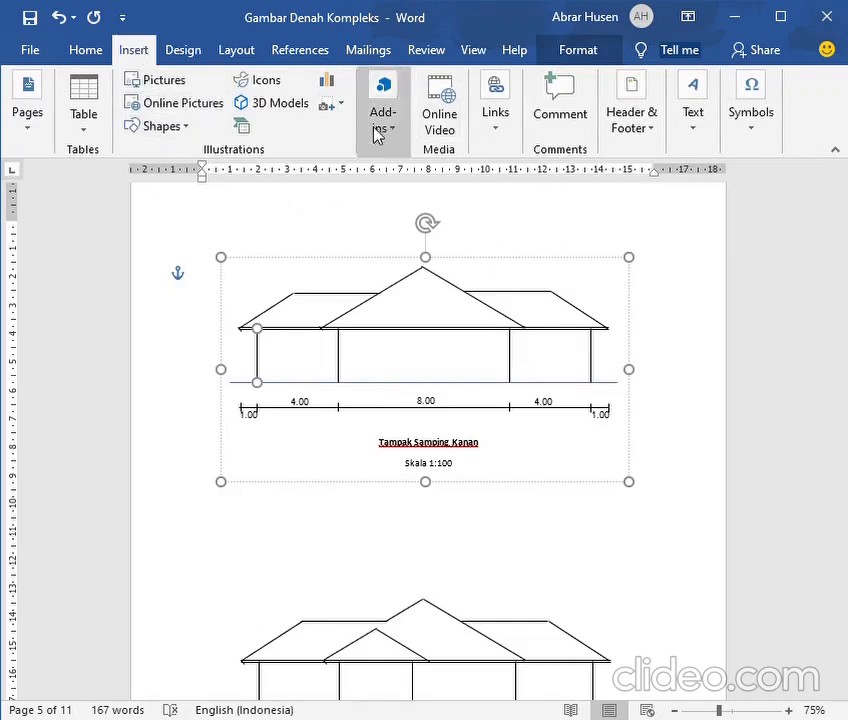
pyautogui.click(265, 364)
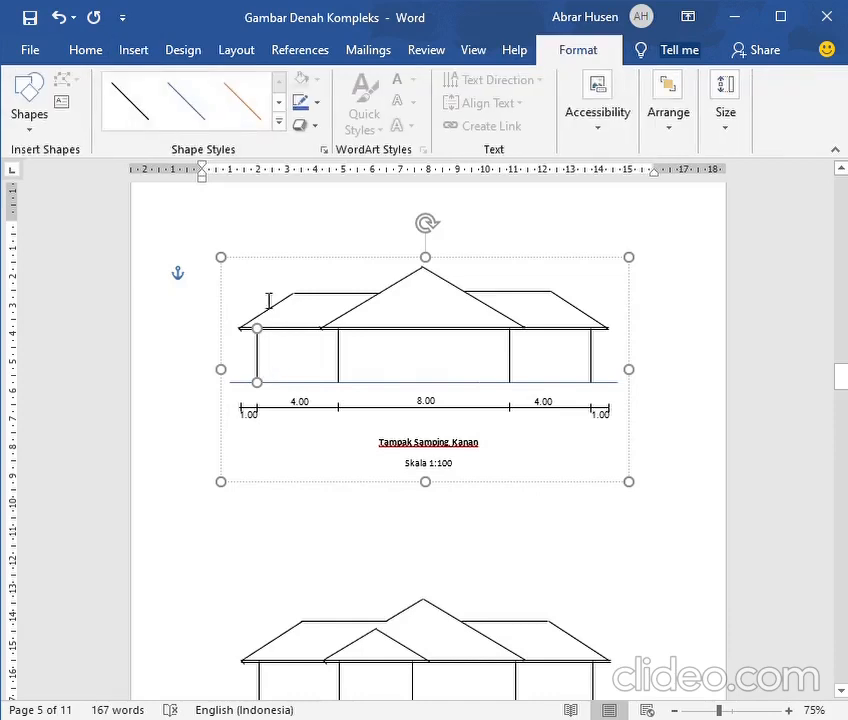
pyautogui.click(300, 104)
pyautogui.click(340, 356)
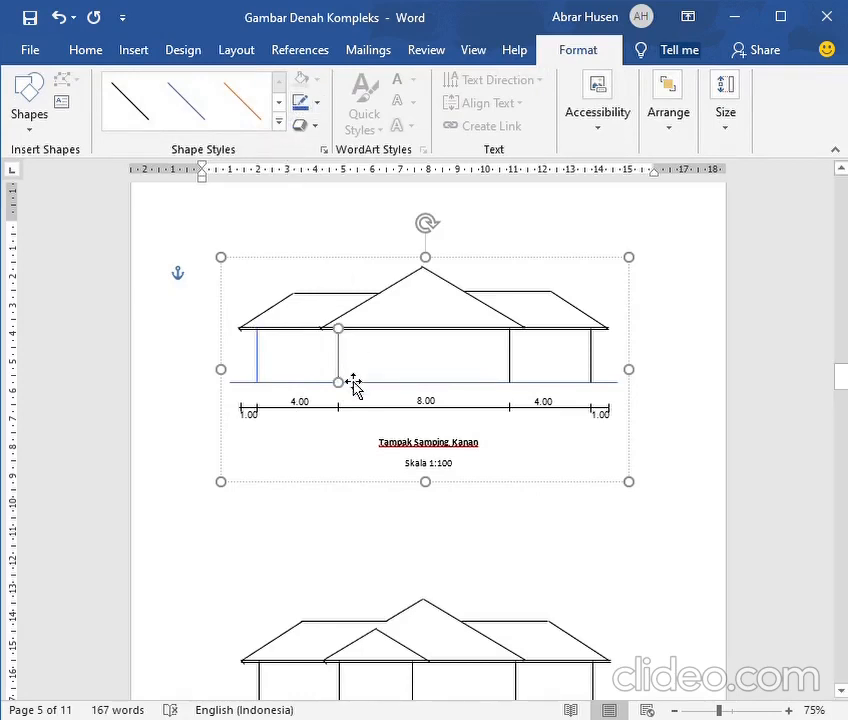
pyautogui.click(510, 366)
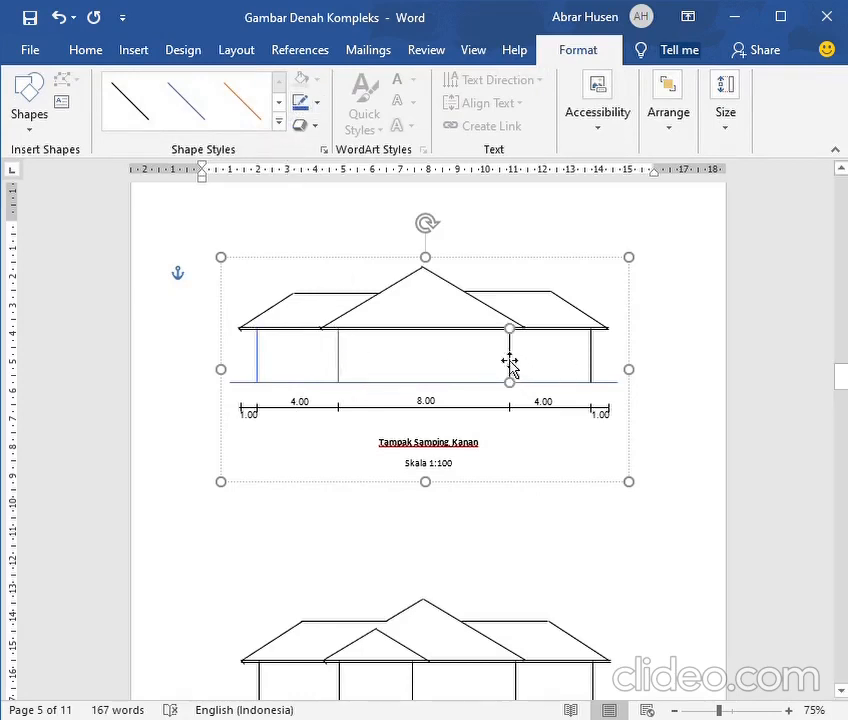
pyautogui.click(594, 372)
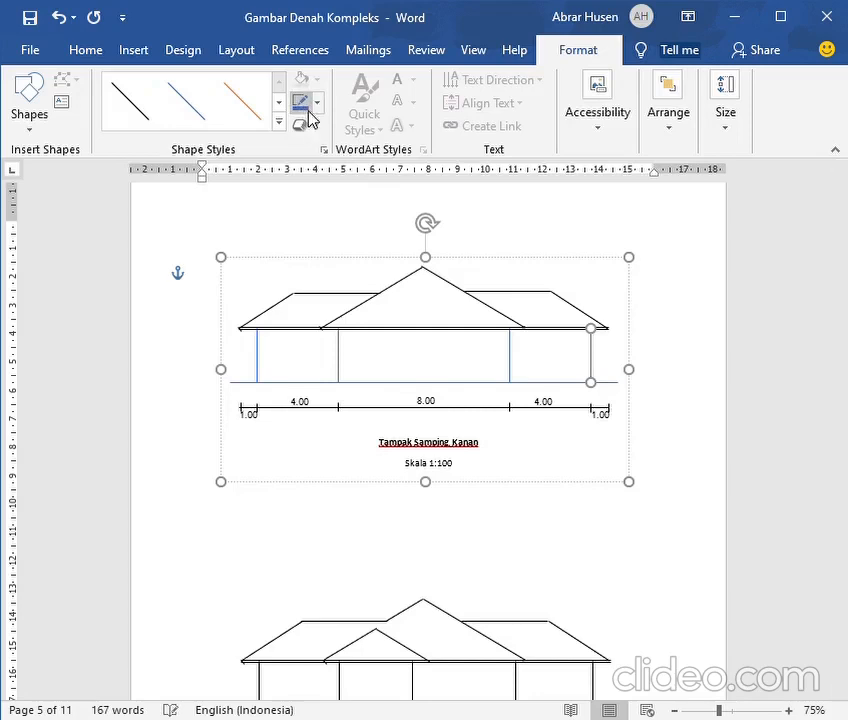
pyautogui.click(293, 328)
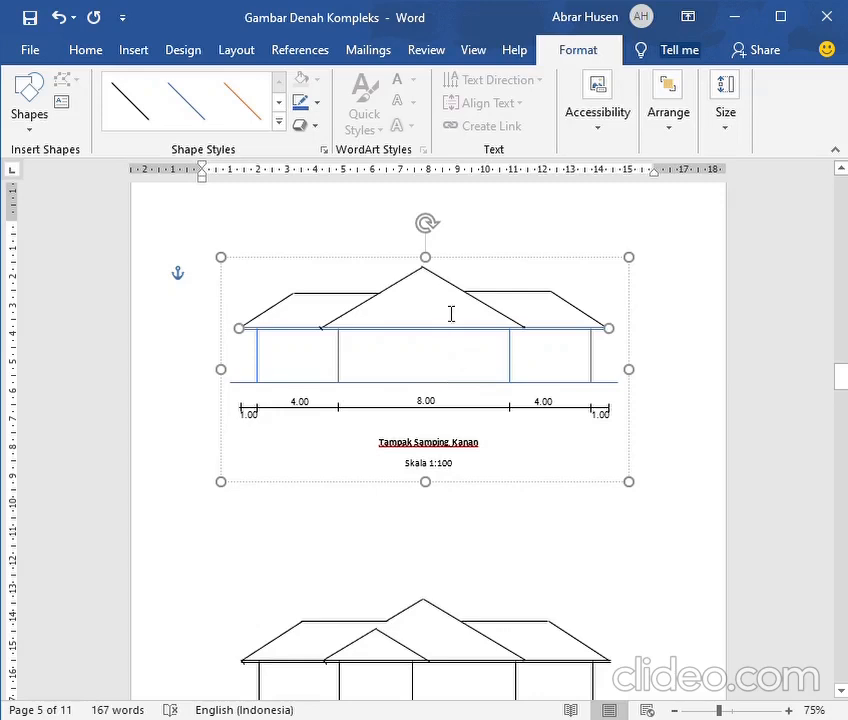
# Check the main roof on the roof plan and recolour both slopes of the central gable blue in the right side elevation
pyautogui.scroll(10, 441, 345)
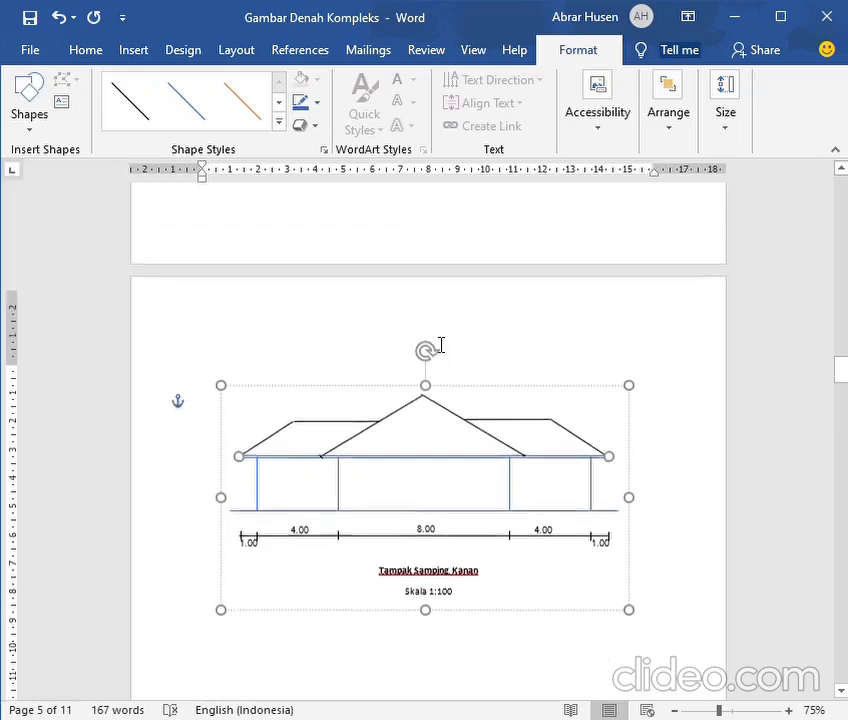
pyautogui.scroll(10, 441, 345)
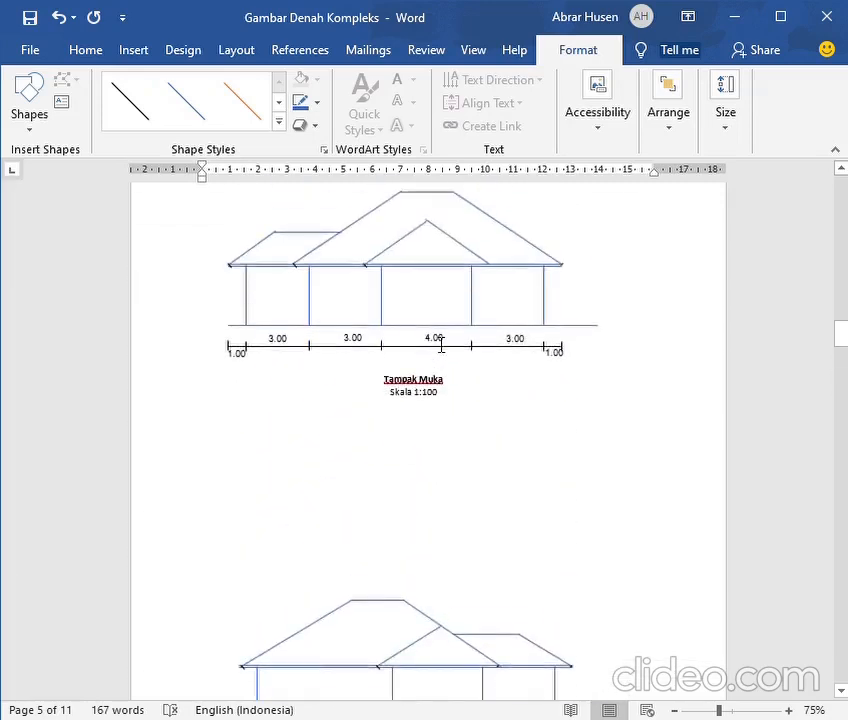
pyautogui.scroll(2, 440, 345)
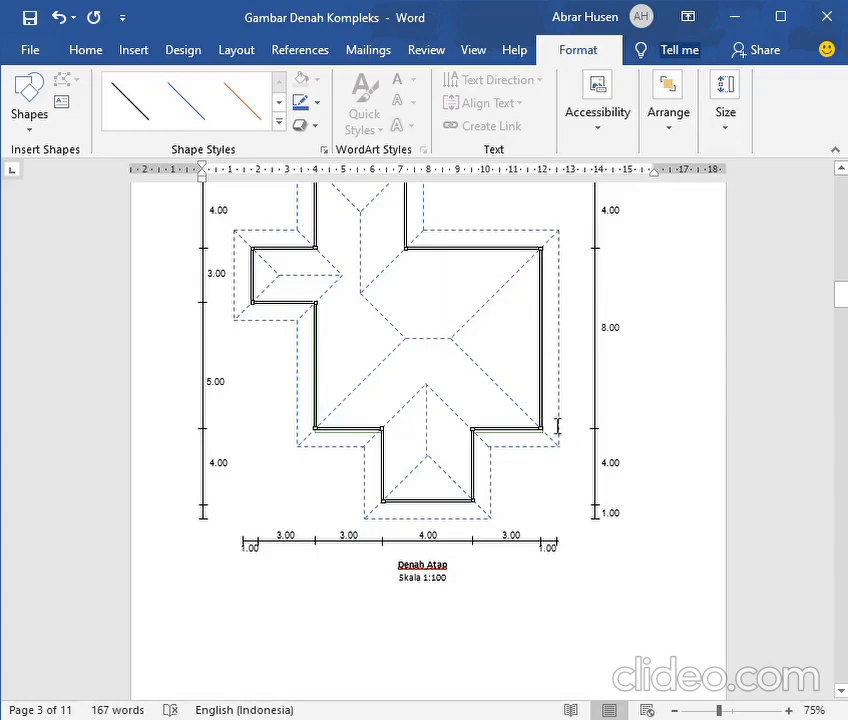
pyautogui.scroll(-6, 568, 415)
pyautogui.scroll(-15, 568, 415)
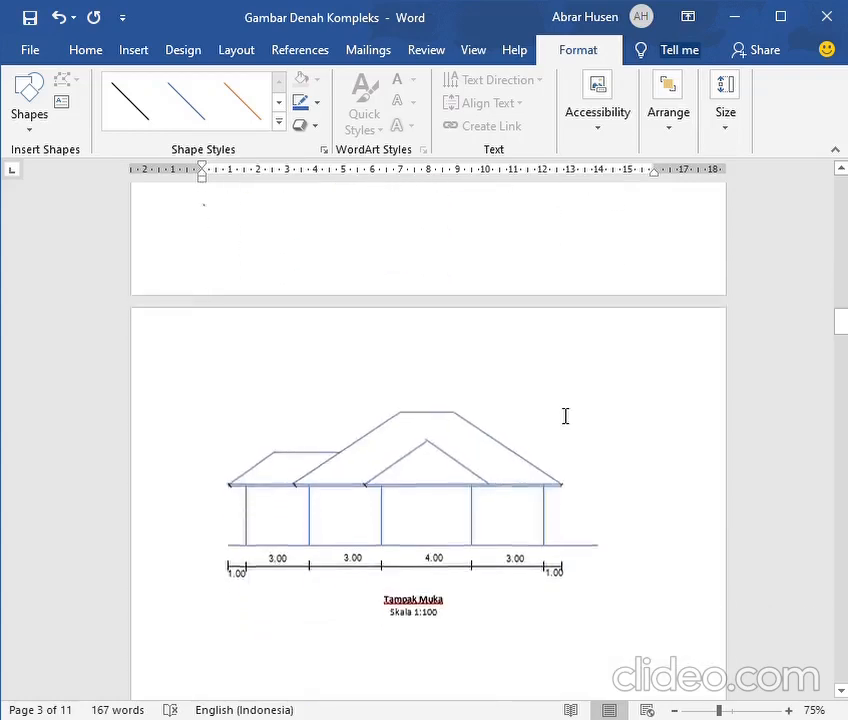
pyautogui.scroll(-5, 550, 410)
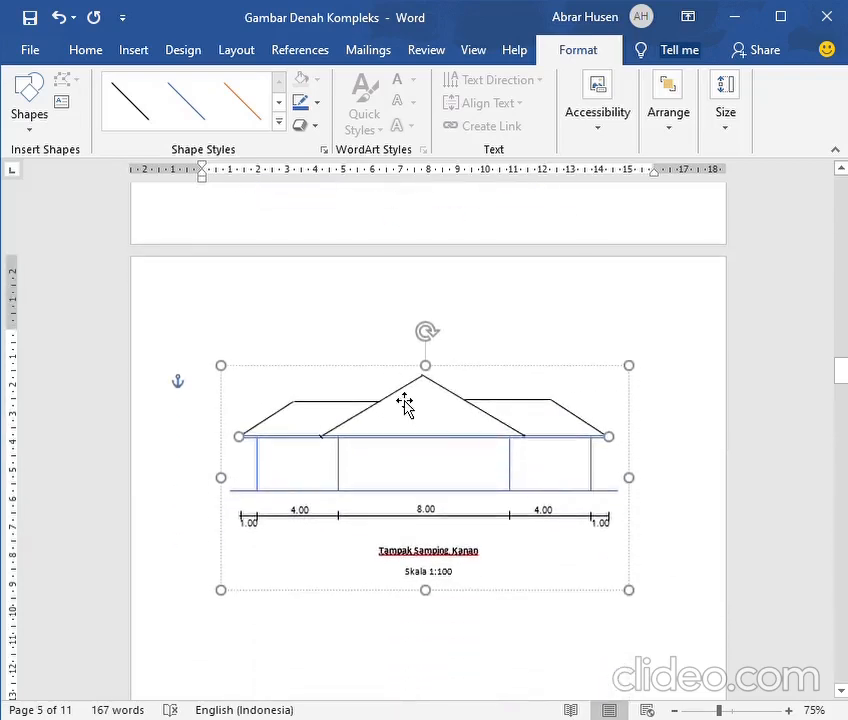
pyautogui.click(405, 396)
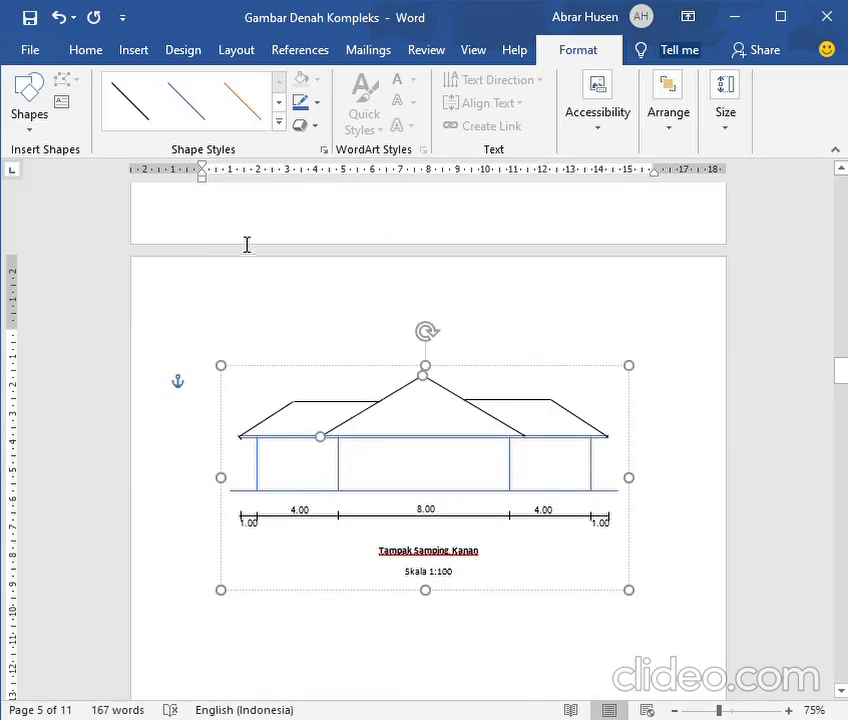
pyautogui.click(297, 106)
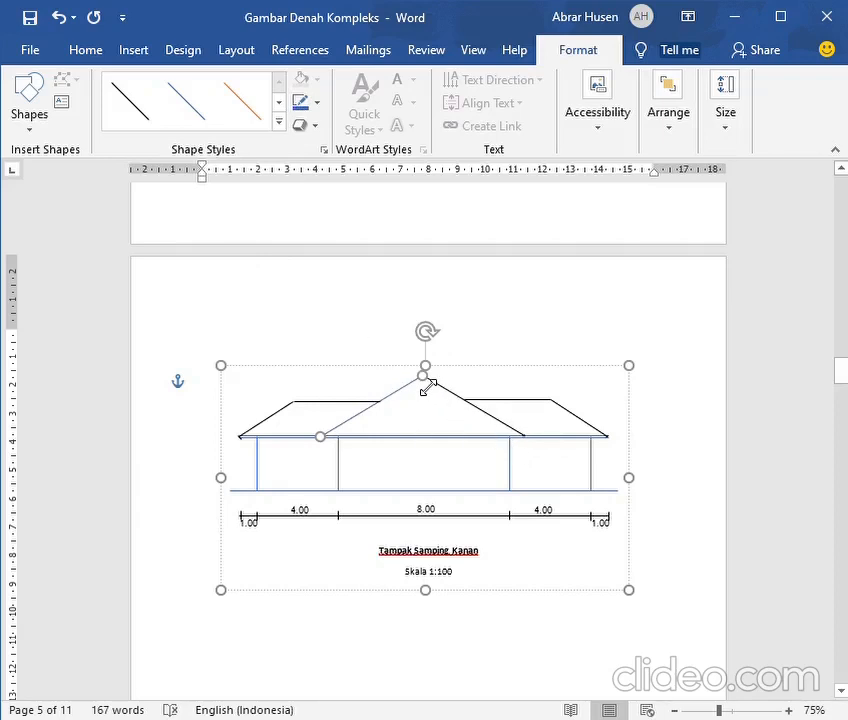
pyautogui.click(461, 402)
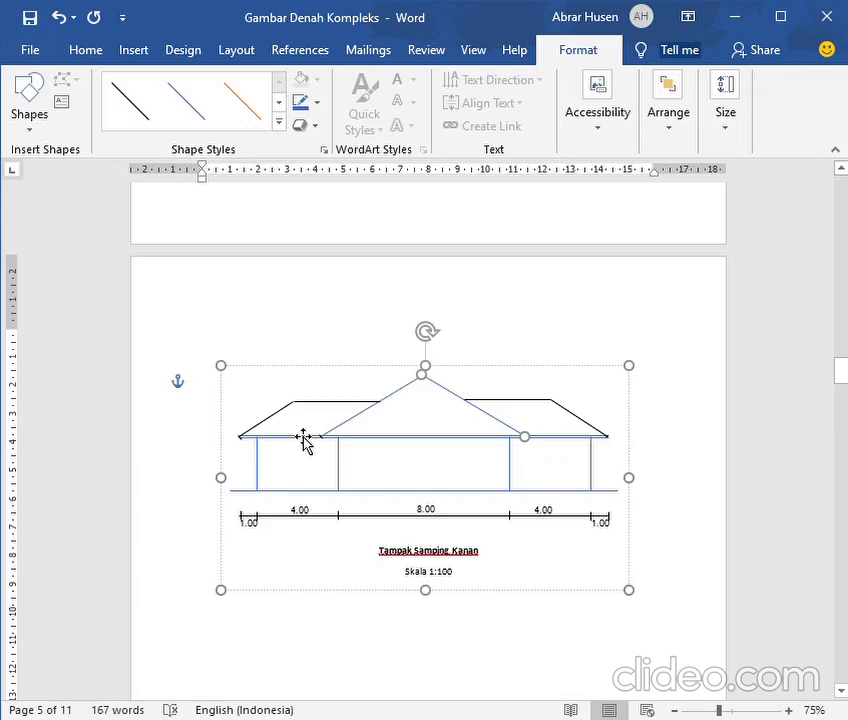
# Examine the front and rear wing ridges on the roof plan (Denah Atap) for comparison with the right side elevation
pyautogui.scroll(10, 303, 440)
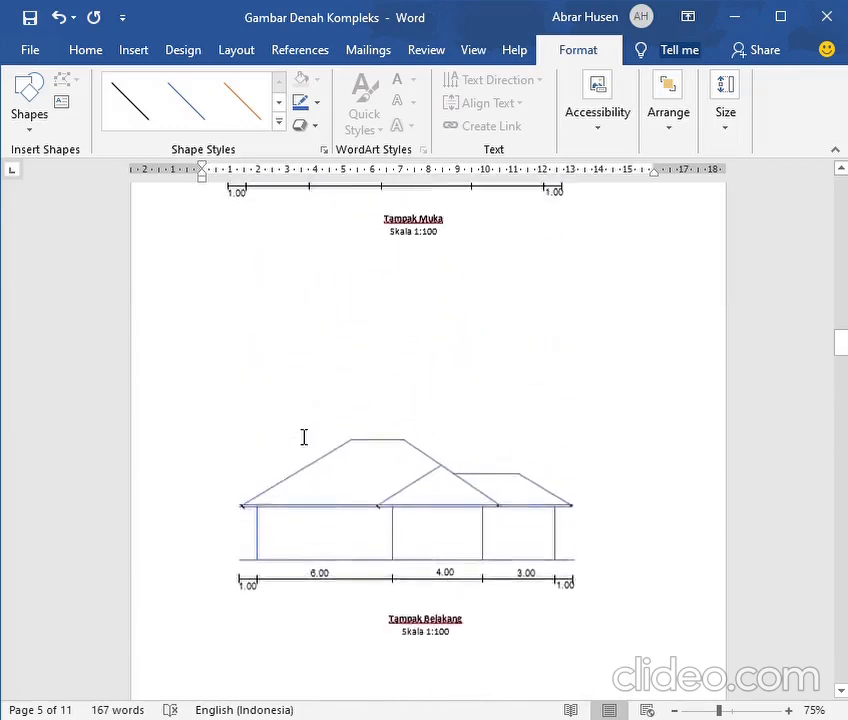
pyautogui.scroll(10, 303, 440)
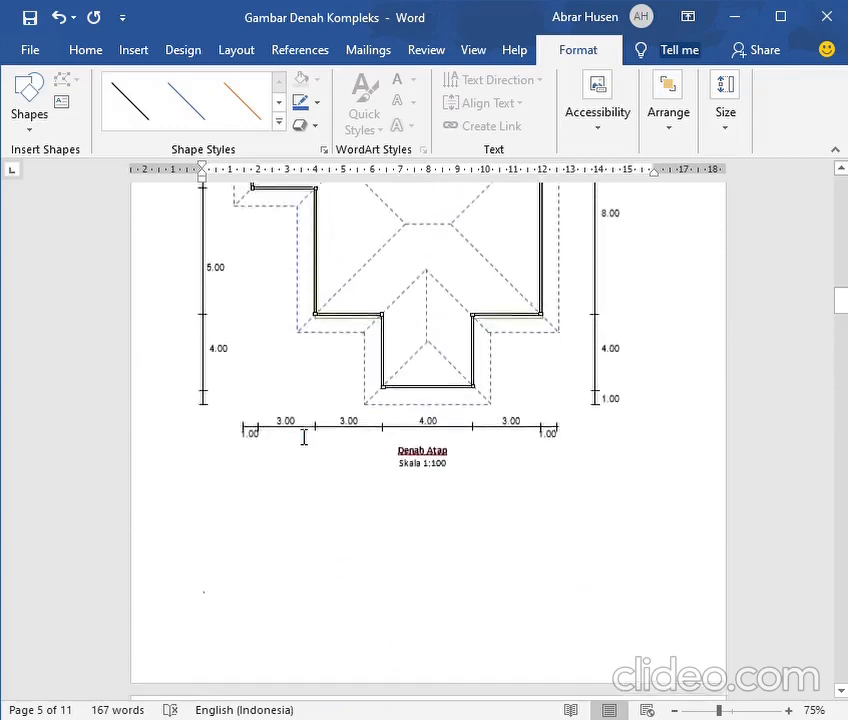
pyautogui.scroll(1, 303, 440)
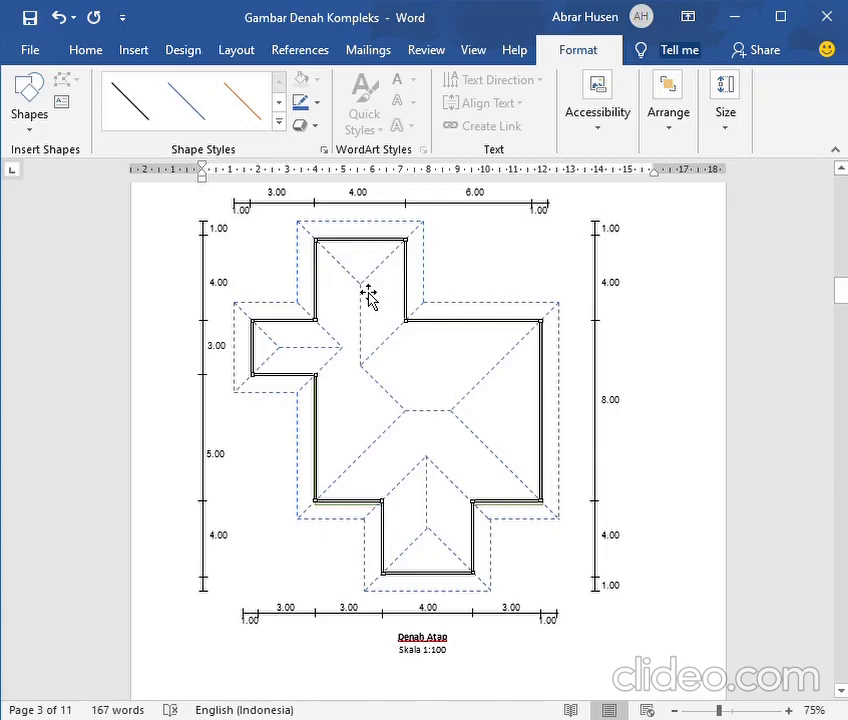
pyautogui.scroll(-10, 369, 292)
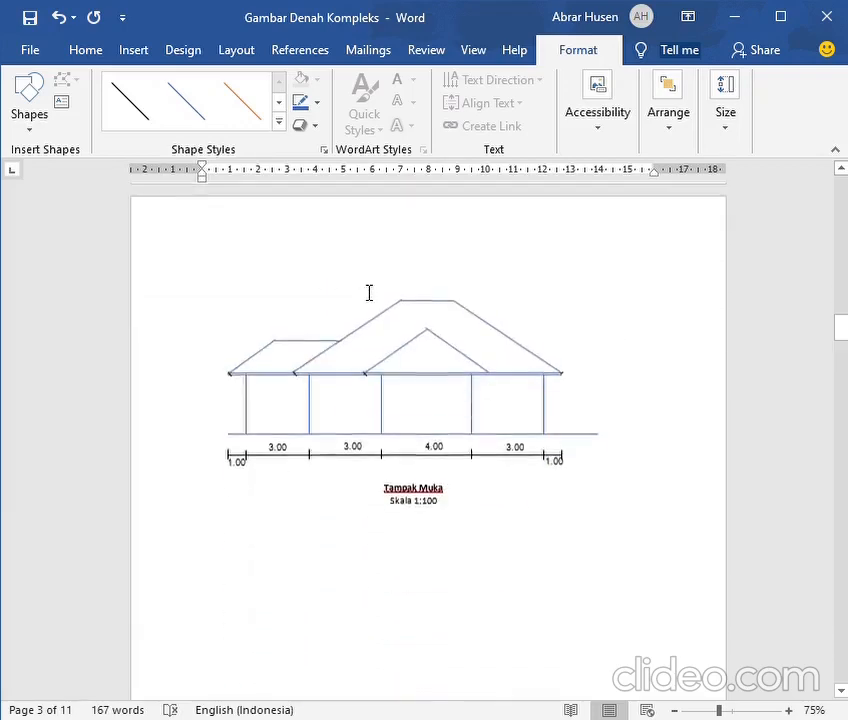
pyautogui.scroll(10, 369, 292)
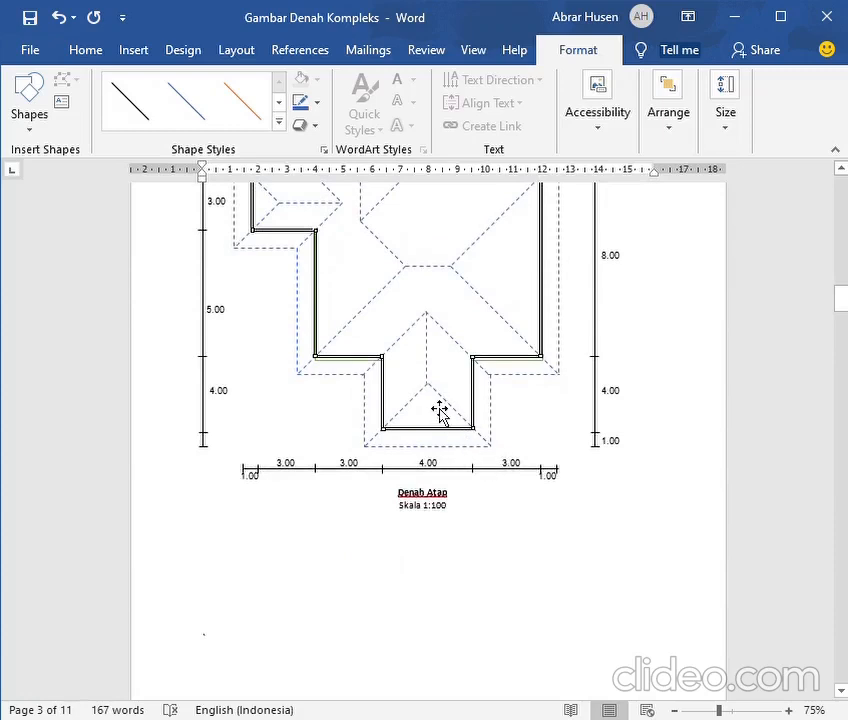
pyautogui.scroll(-10, 437, 433)
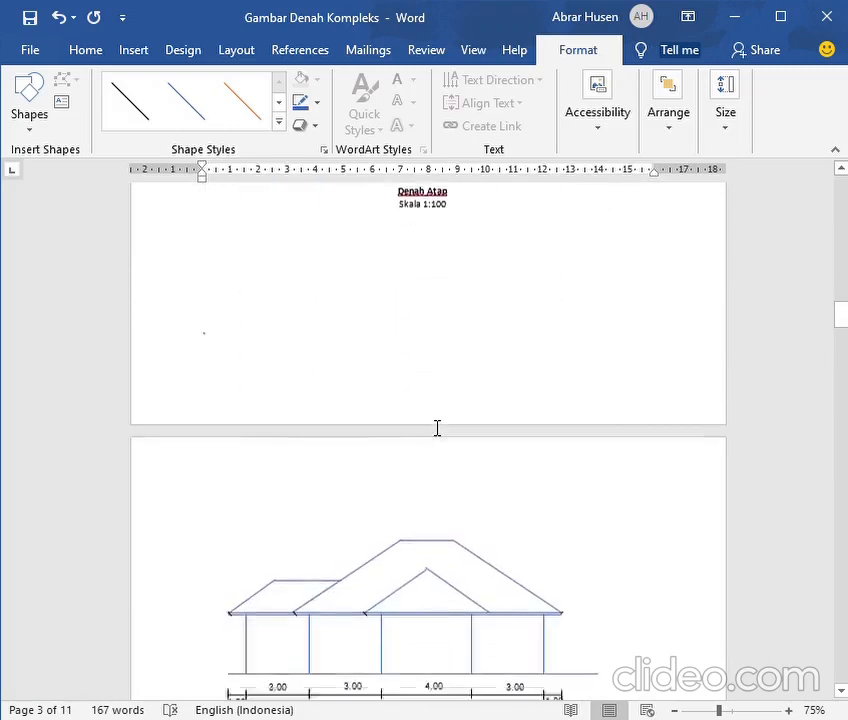
pyautogui.scroll(-10, 434, 425)
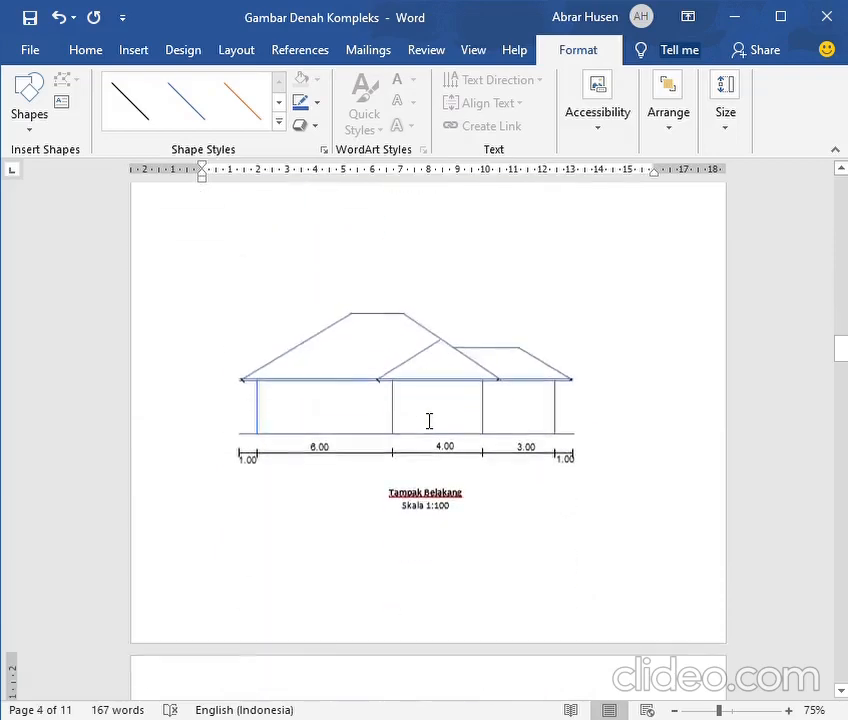
pyautogui.scroll(-3, 430, 400)
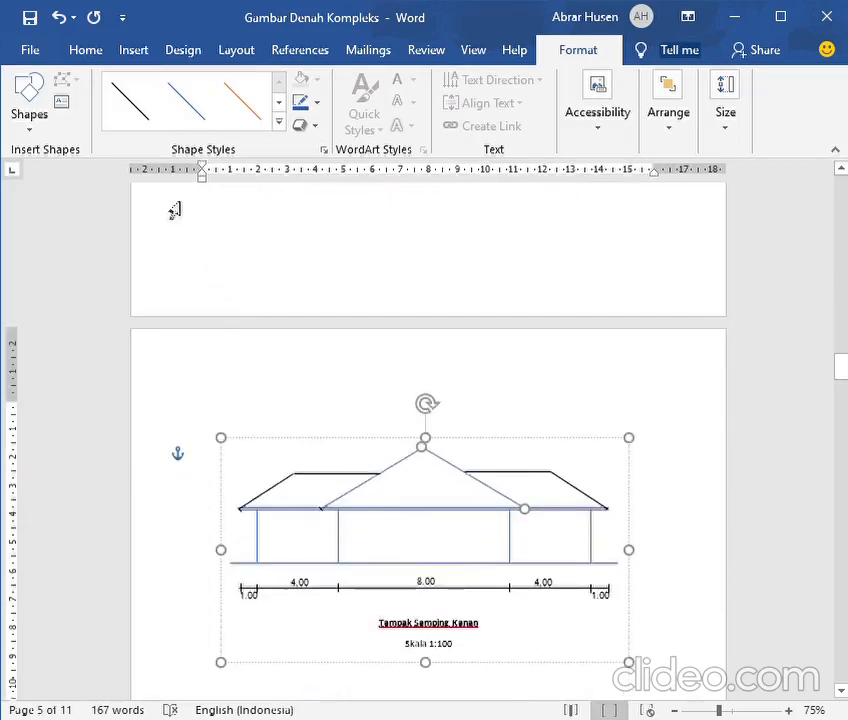
# Draw a vertical guide line from the eave up through the left wing's outer ridge end in the right side elevation
pyautogui.click(130, 56)
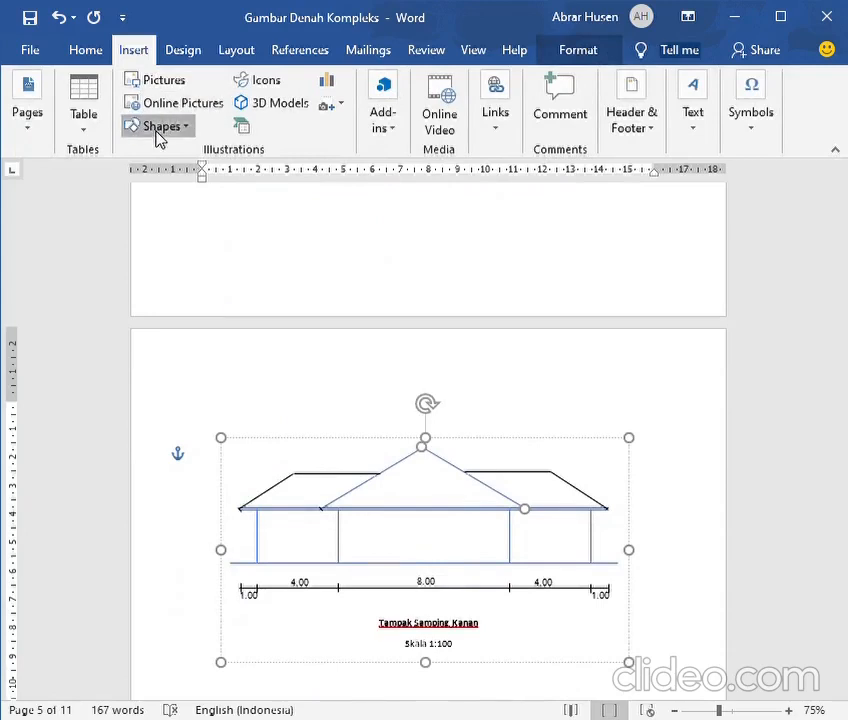
pyautogui.click(151, 174)
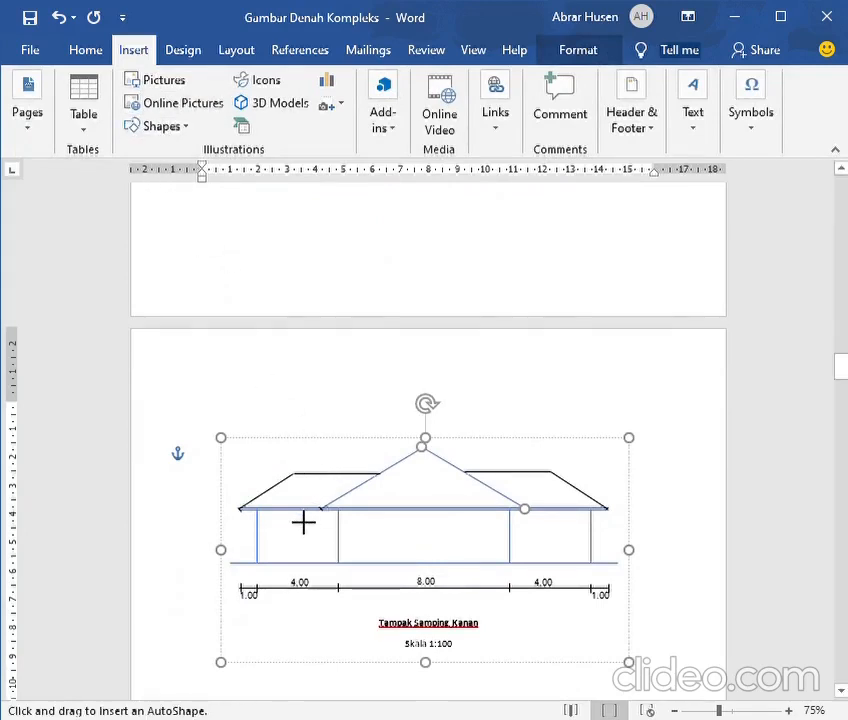
pyautogui.moveTo(308, 507)
pyautogui.mouseDown()
pyautogui.moveTo(308, 410)
pyautogui.moveTo(292, 388)
pyautogui.mouseUp()
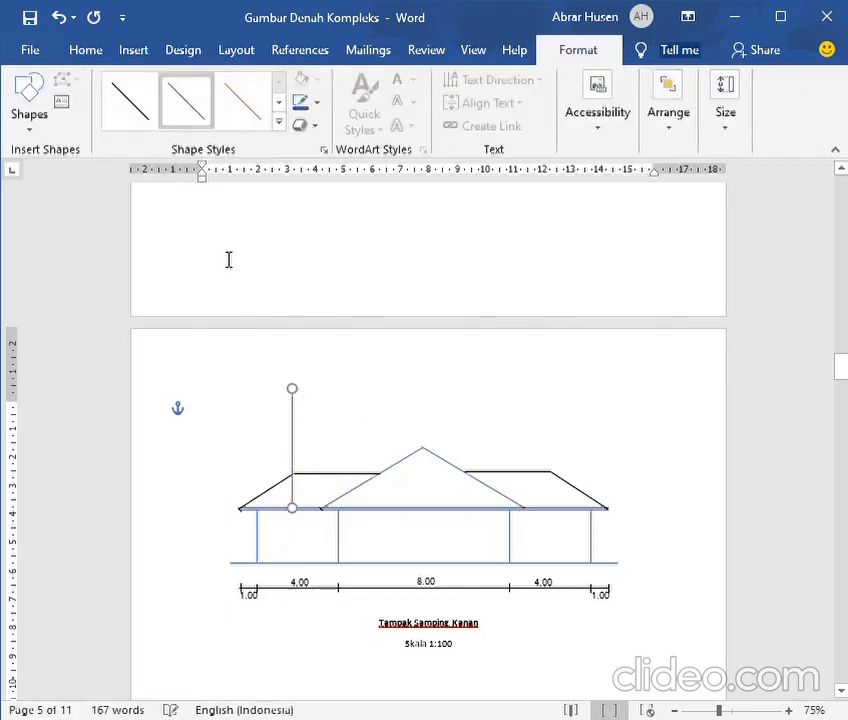
# Copy the vertical guide line and place the duplicate at the right wing's outer ridge end
pyautogui.click(84, 52)
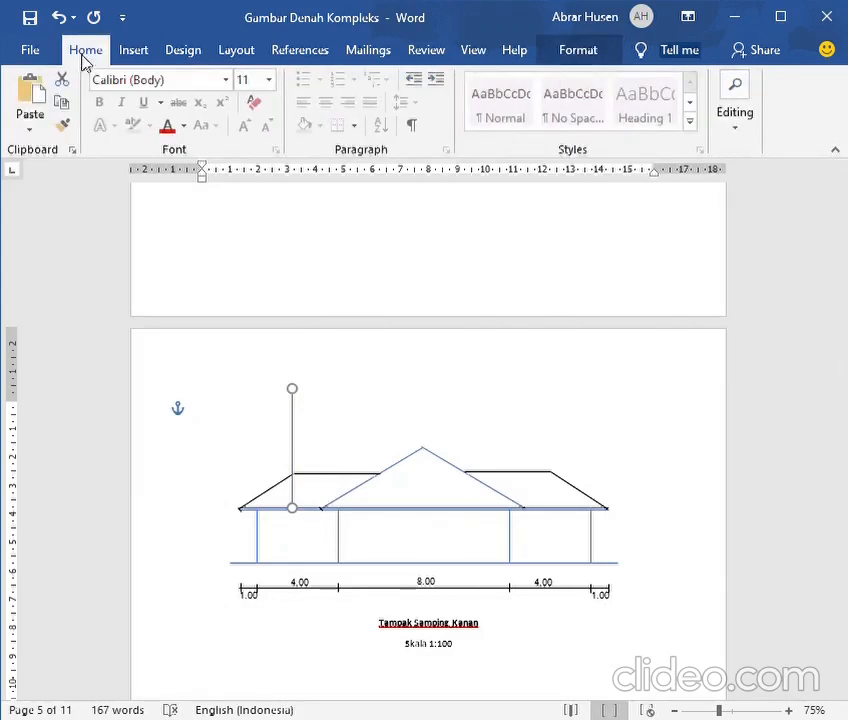
pyautogui.click(63, 105)
pyautogui.click(29, 95)
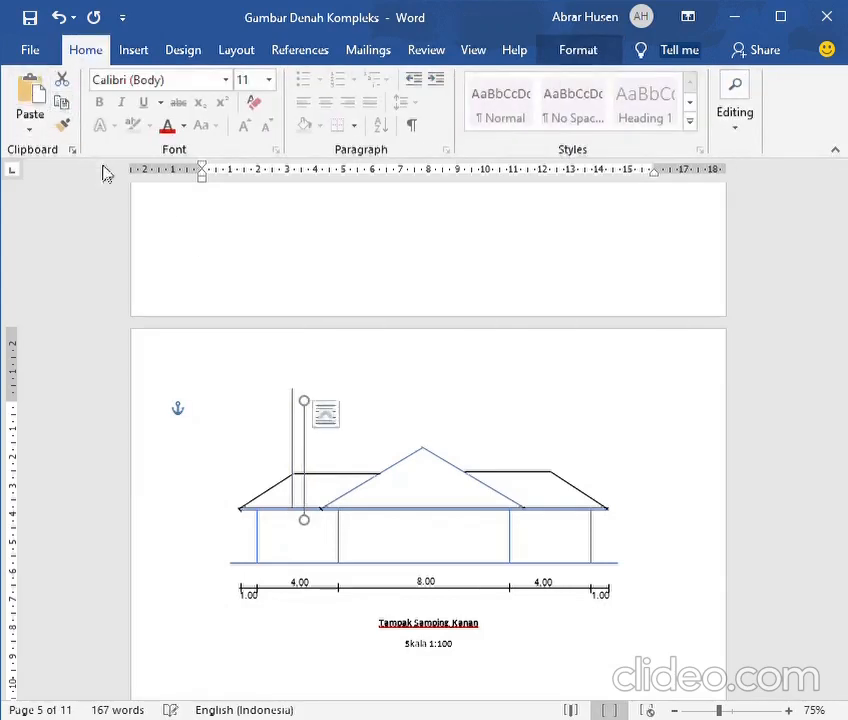
pyautogui.moveTo(313, 443); pyautogui.dragTo(562, 428)
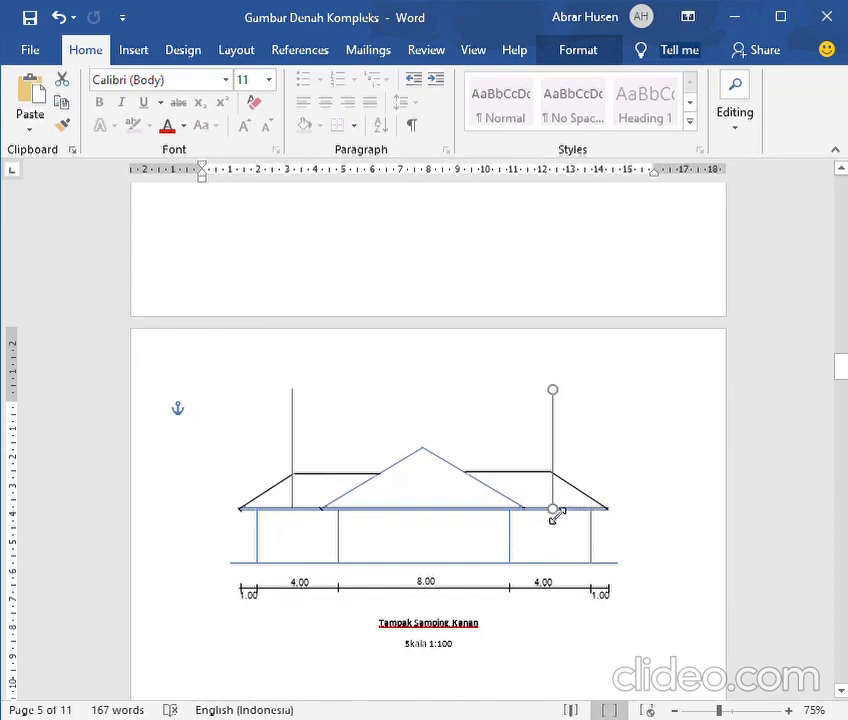
# Recolour the outer roof slopes of the left and right wings blue in the right side elevation
pyautogui.click(267, 510)
pyautogui.click(277, 502)
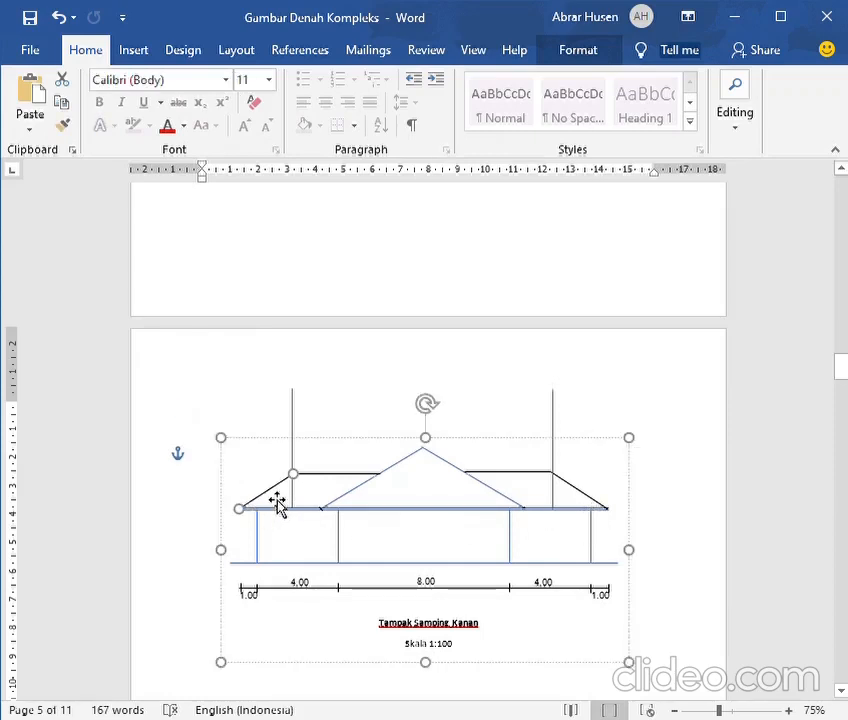
pyautogui.doubleClick(277, 501)
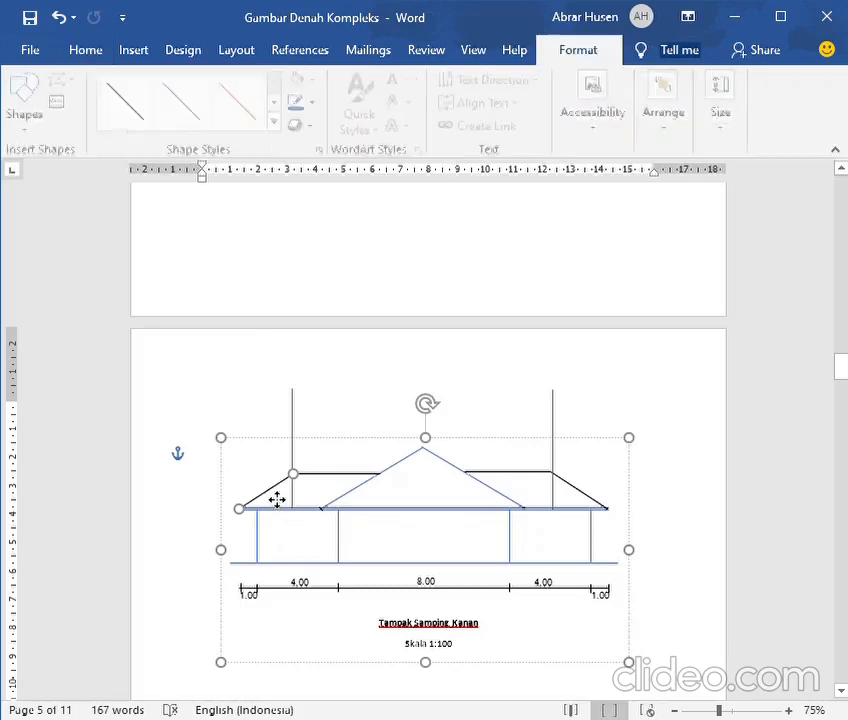
pyautogui.click(297, 109)
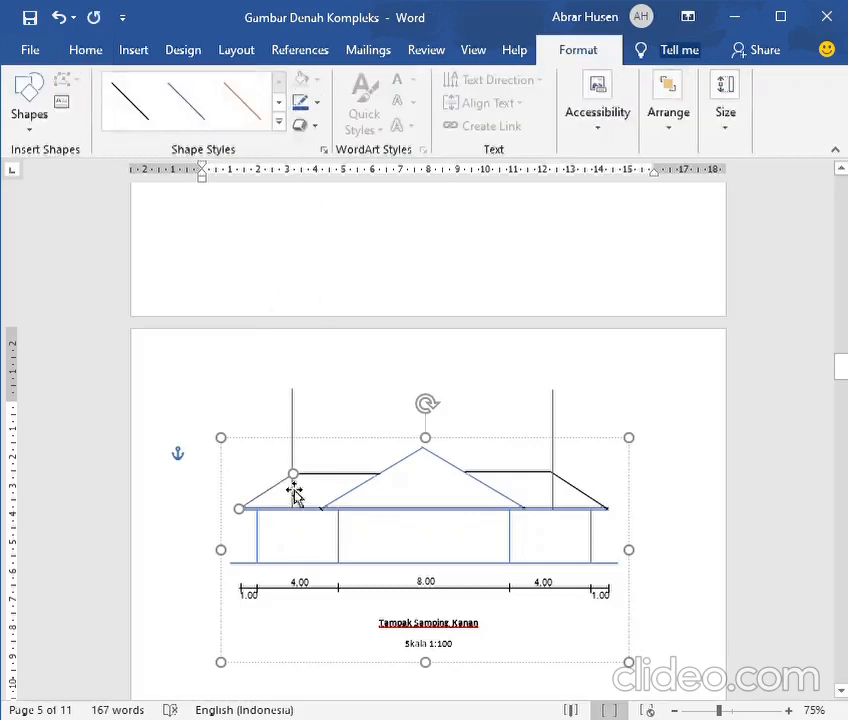
pyautogui.click(587, 503)
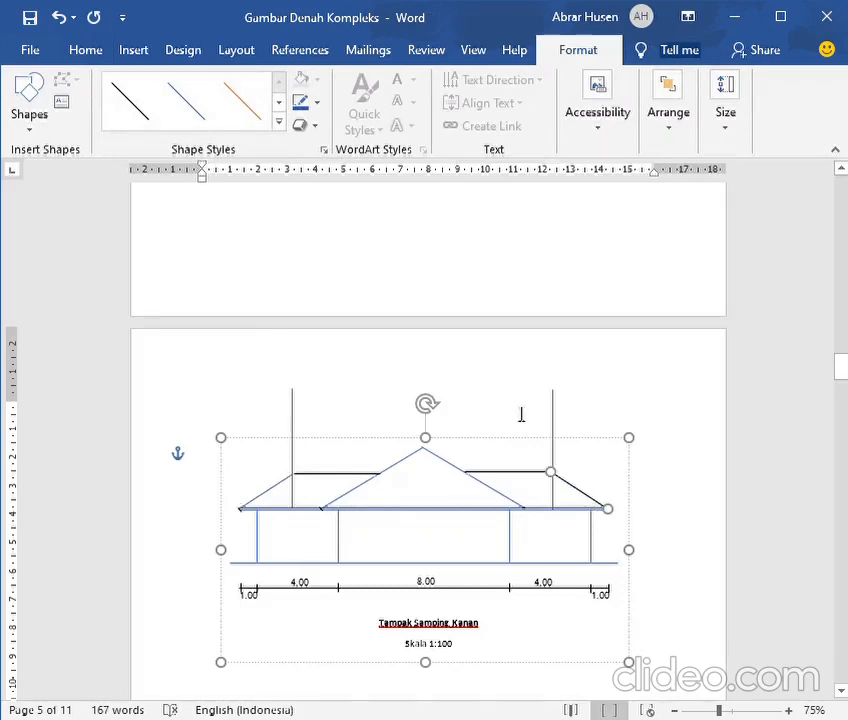
pyautogui.click(297, 109)
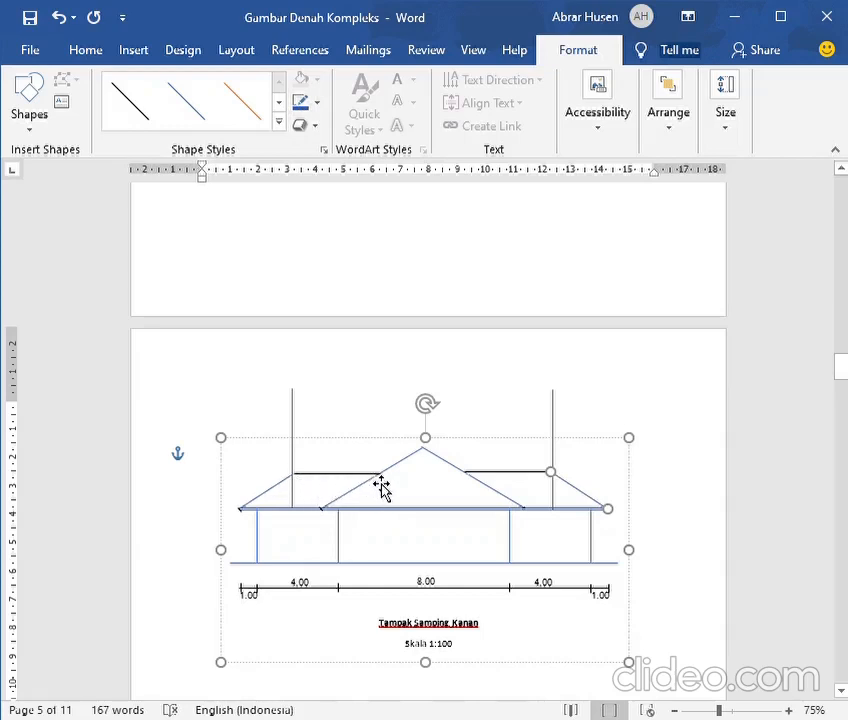
# Check the wing ridges on the roof plan and recolour both horizontal wing ridge lines blue in the right side elevation
pyautogui.scroll(15, 402, 487)
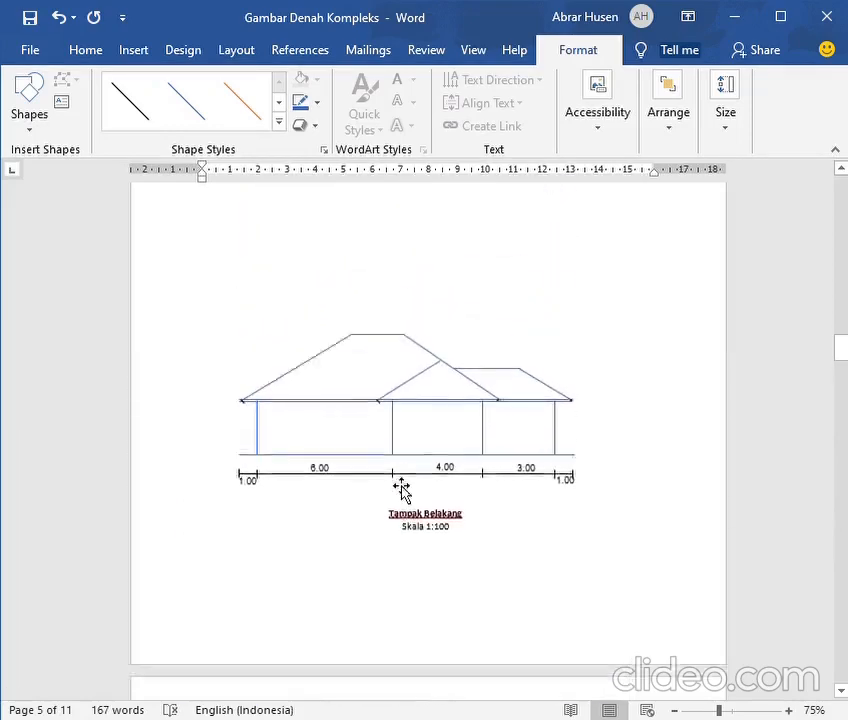
pyautogui.scroll(10, 402, 487)
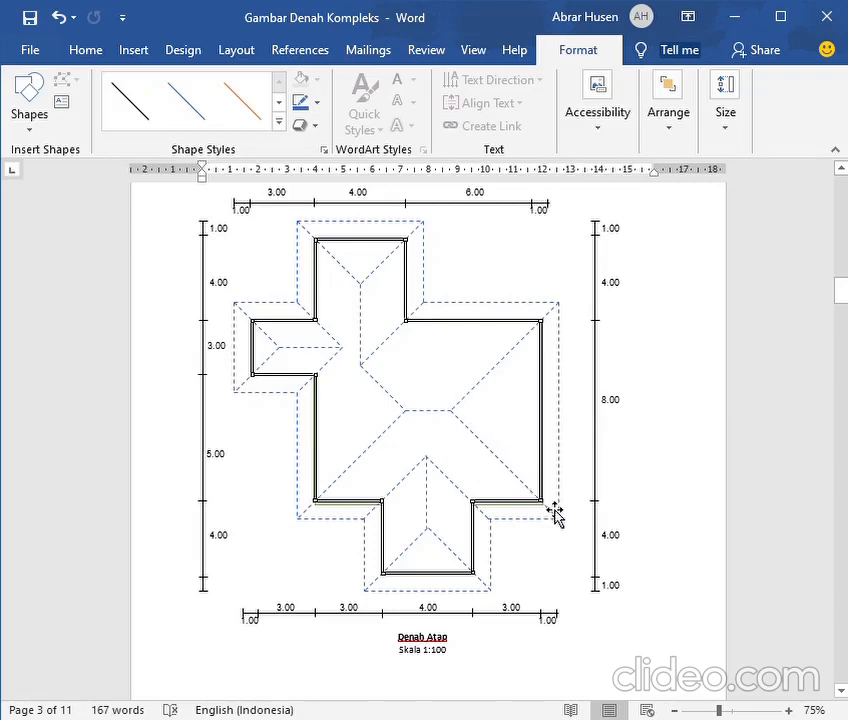
pyautogui.scroll(-10, 556, 513)
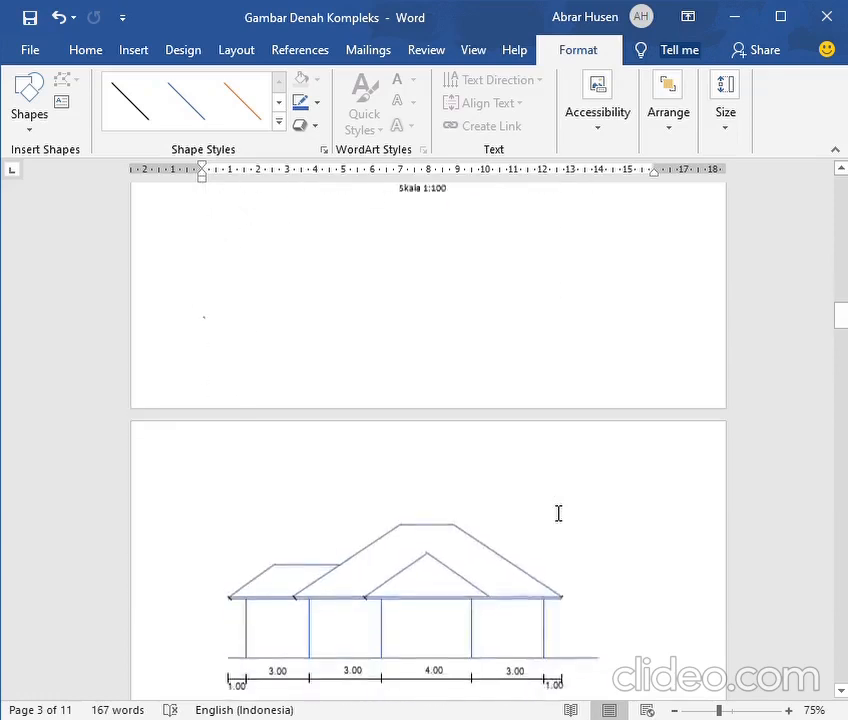
pyautogui.scroll(-15, 558, 513)
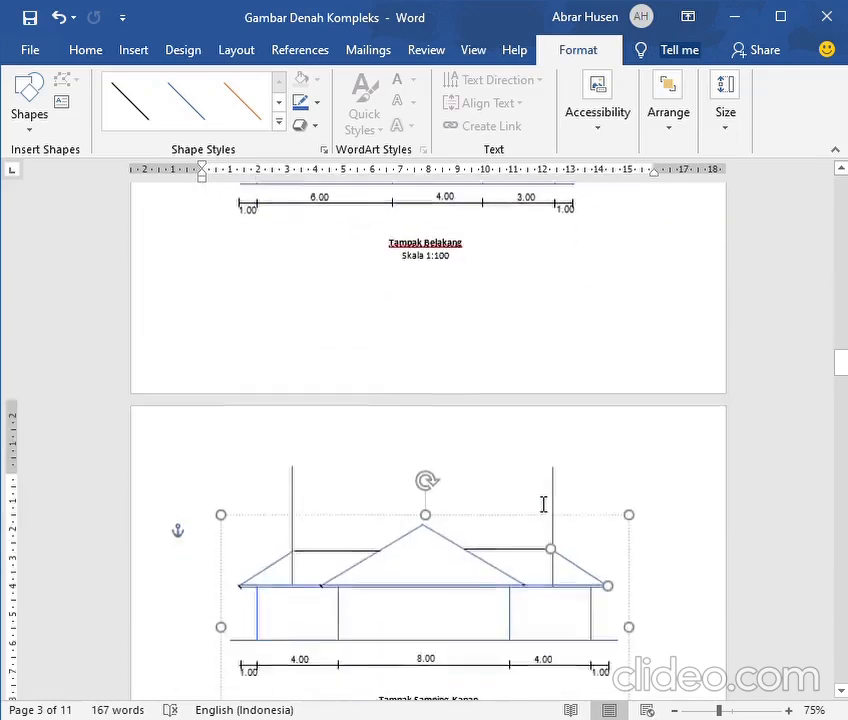
pyautogui.scroll(-3, 543, 504)
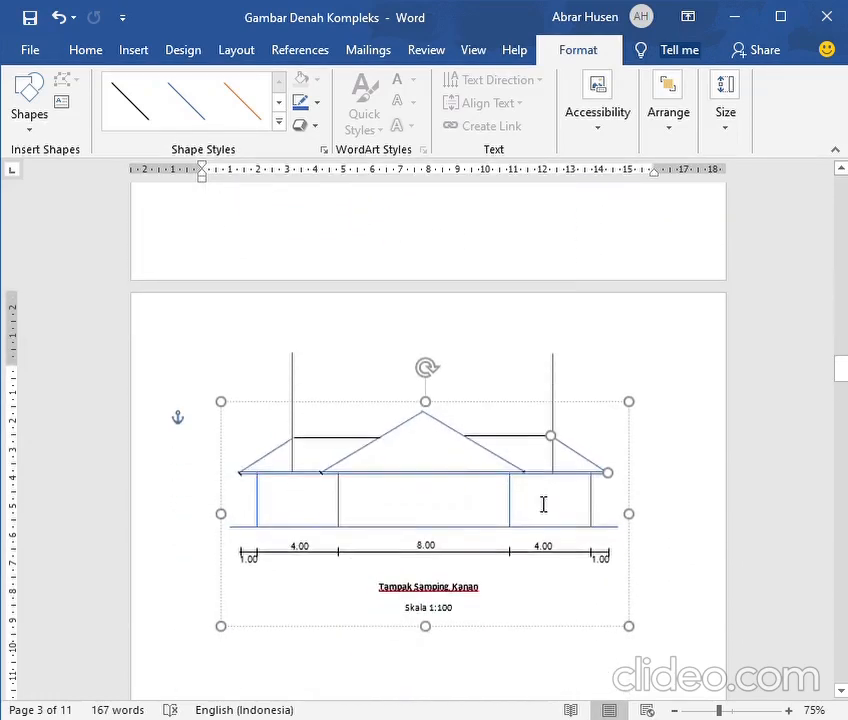
pyautogui.click(351, 441)
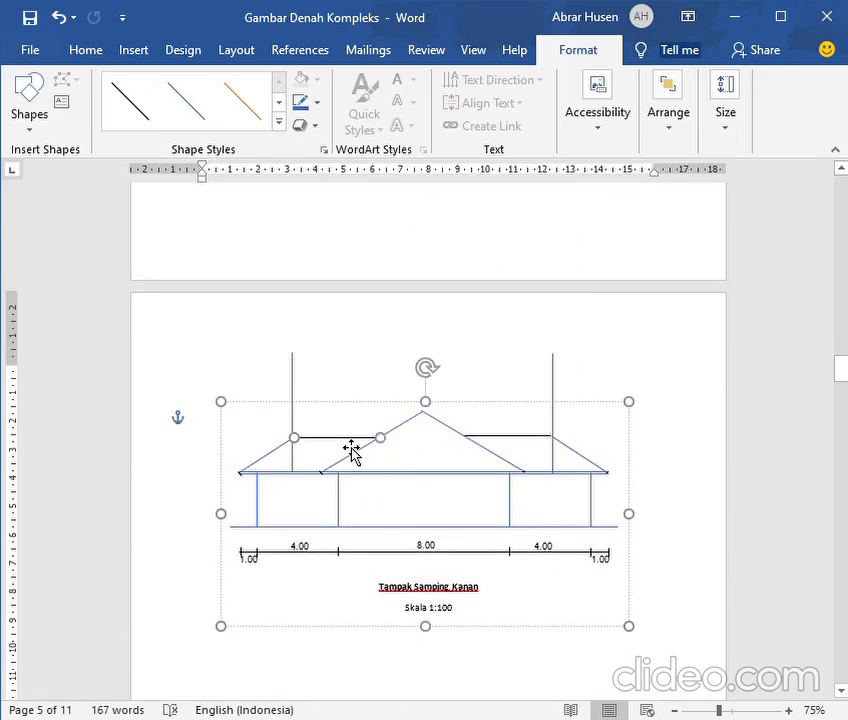
pyautogui.click(296, 107)
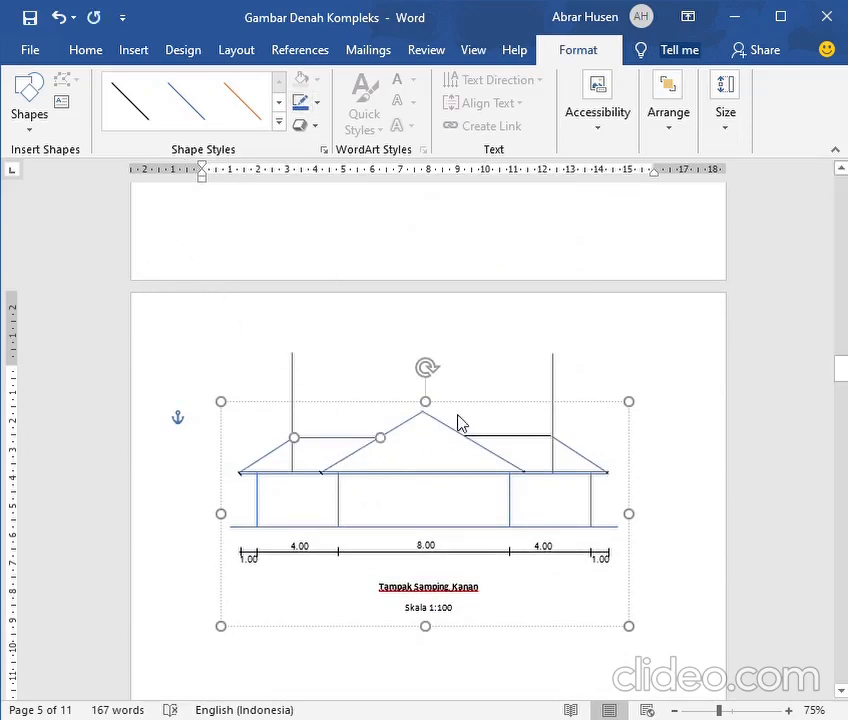
pyautogui.click(520, 445)
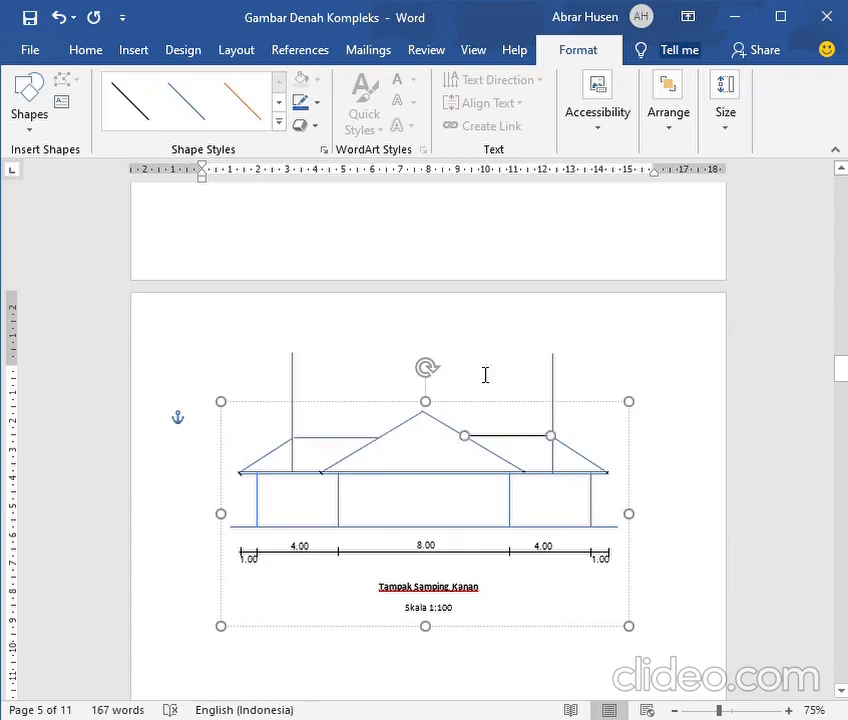
pyautogui.click(300, 105)
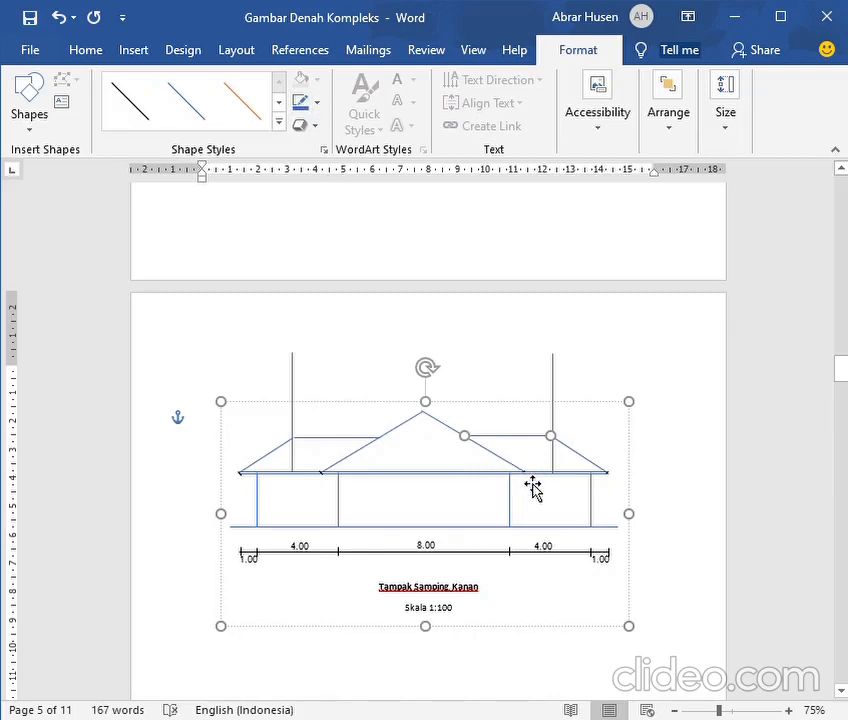
# Delete both vertical guide lines from the right side elevation
pyautogui.click(299, 433)
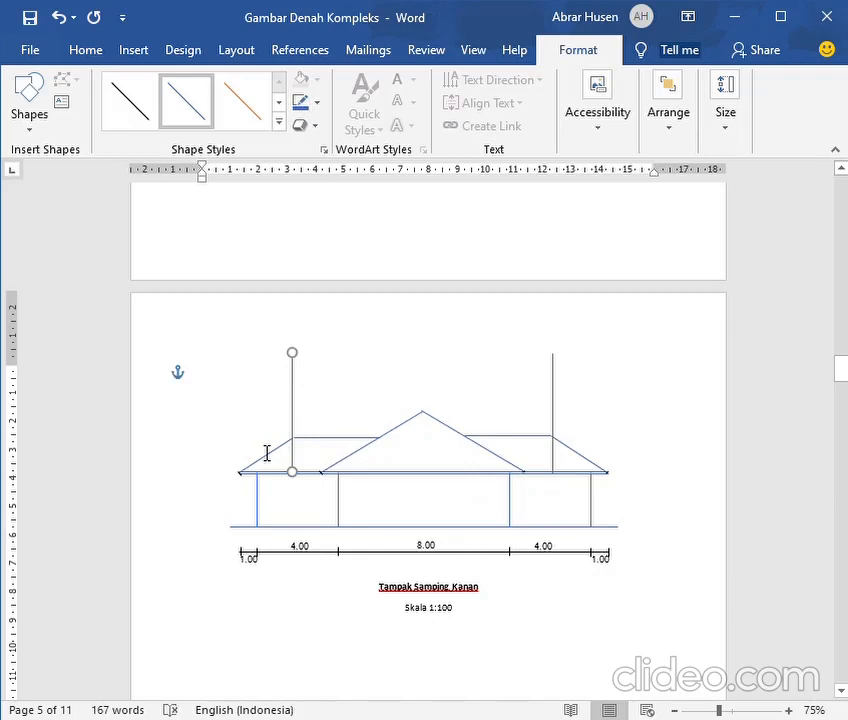
pyautogui.press('Delete')
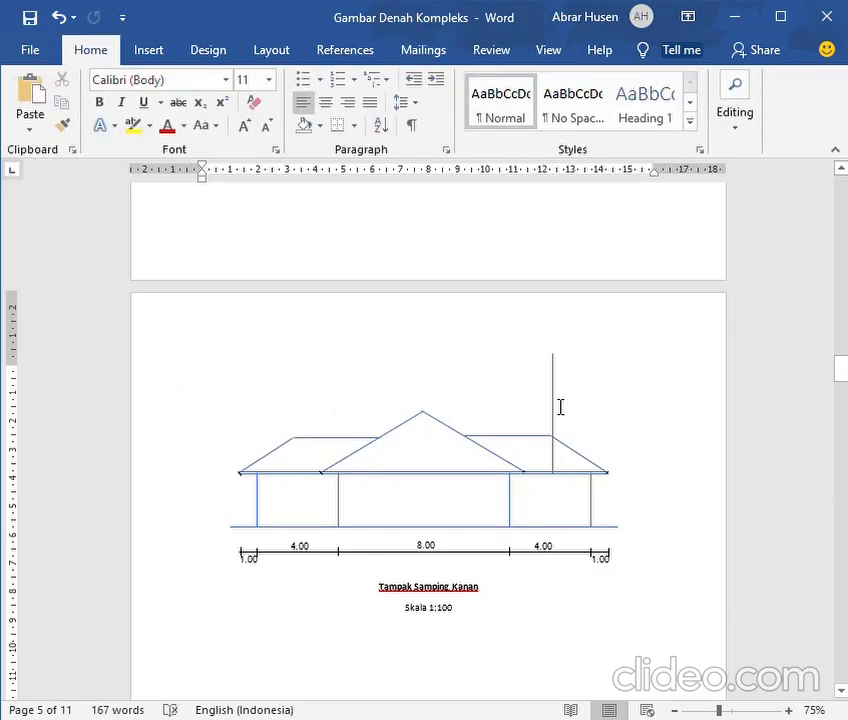
pyautogui.click(553, 410)
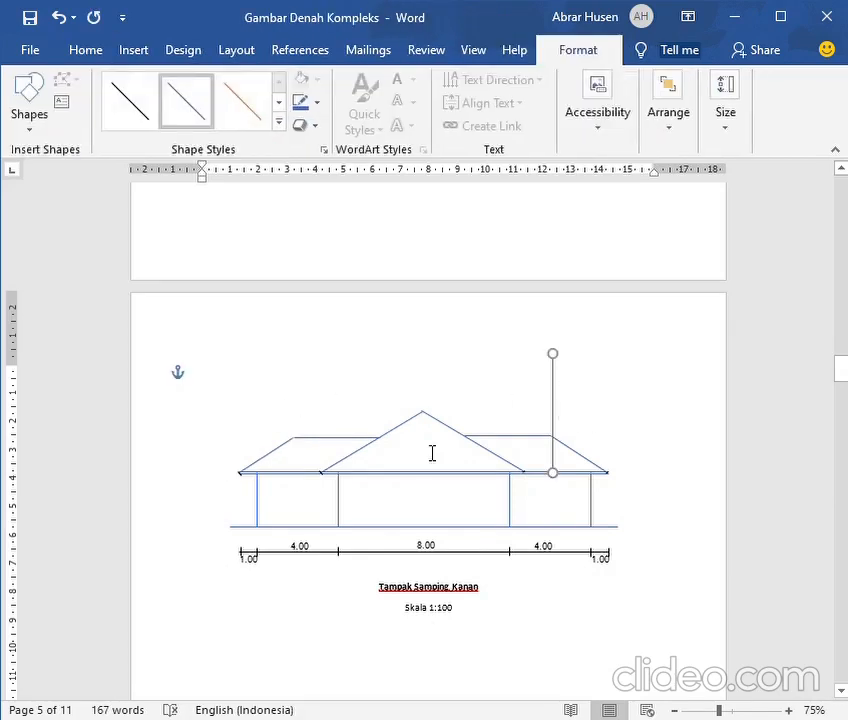
pyautogui.press('Delete')
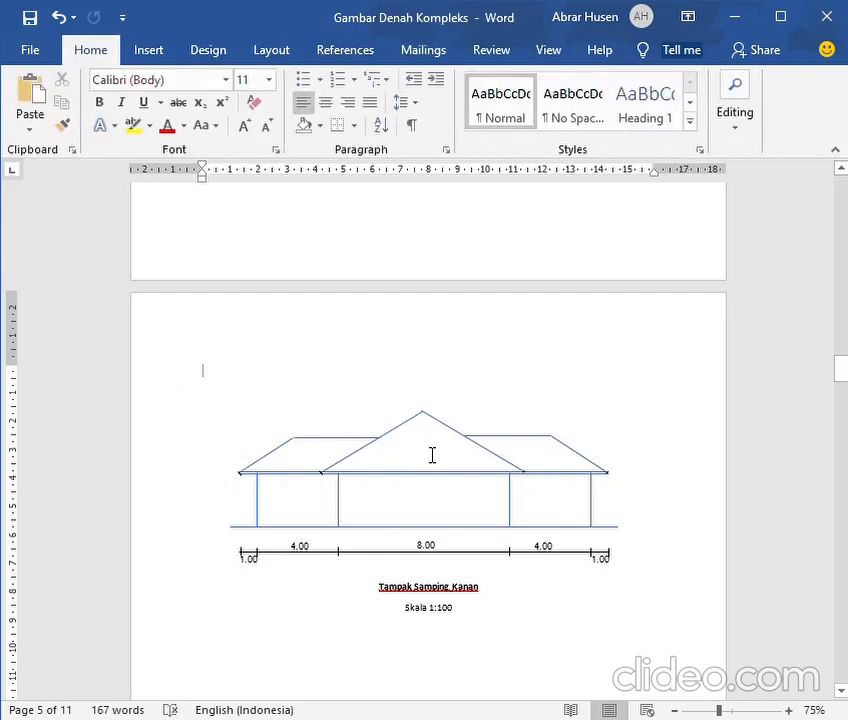
# Check the left side of the roof plan and recolour the ground line of the left side elevation (Tampak Samping Kiri) blue
pyautogui.scroll(-10, 420, 470)
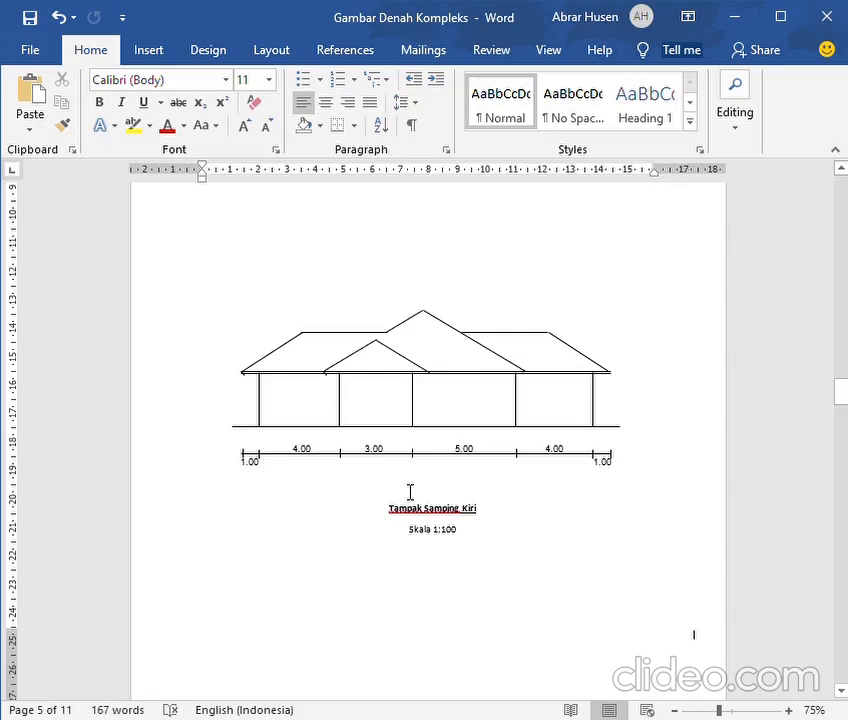
pyautogui.scroll(10, 410, 492)
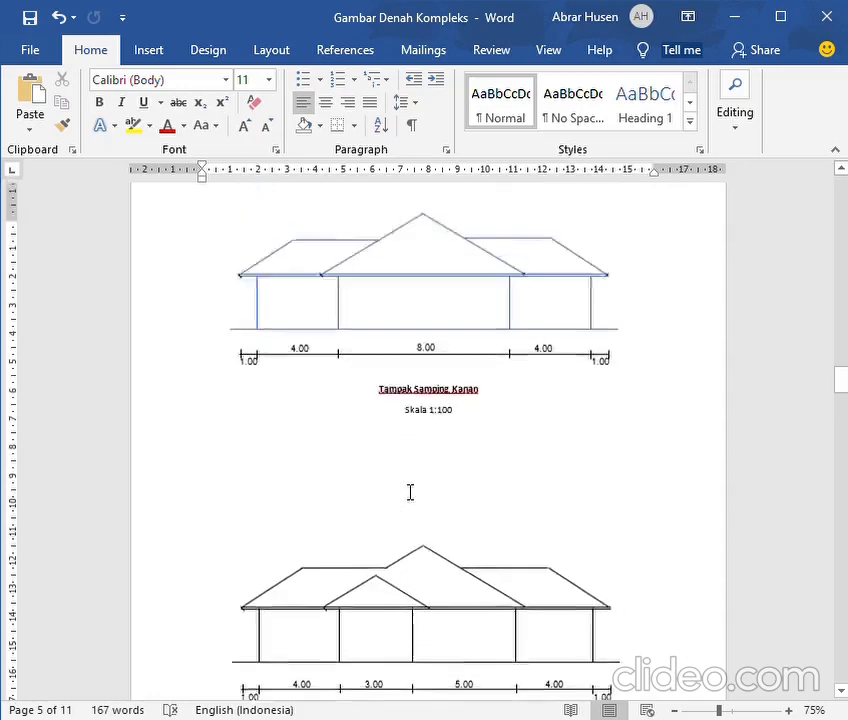
pyautogui.scroll(10, 410, 492)
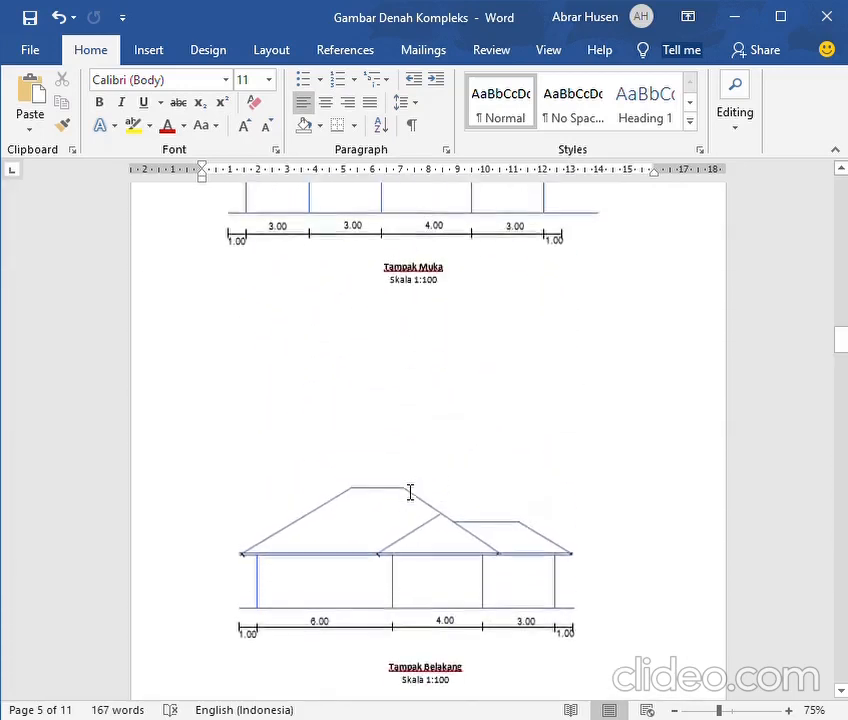
pyautogui.scroll(10, 410, 492)
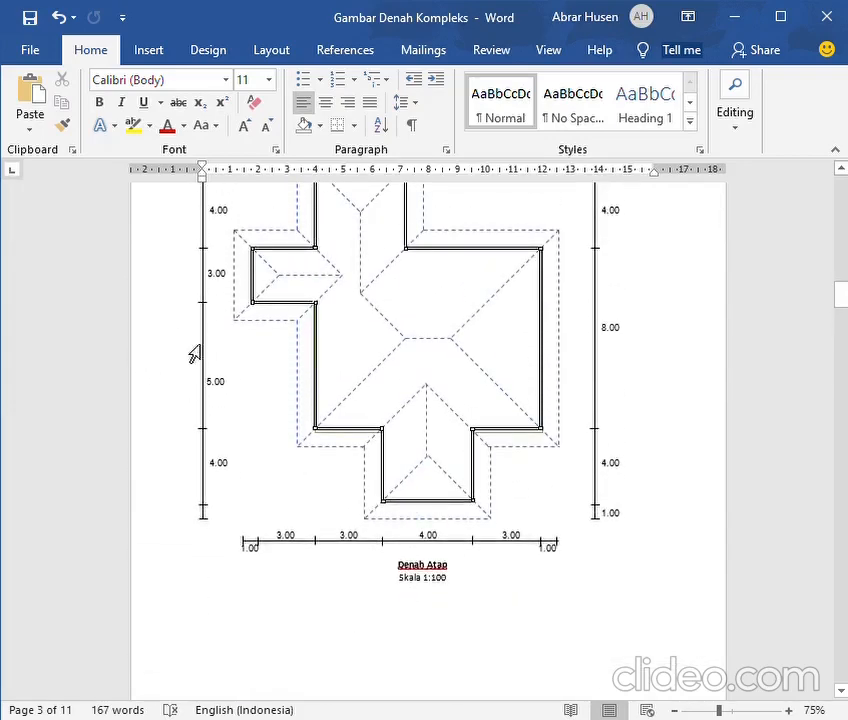
pyautogui.scroll(3, 191, 352)
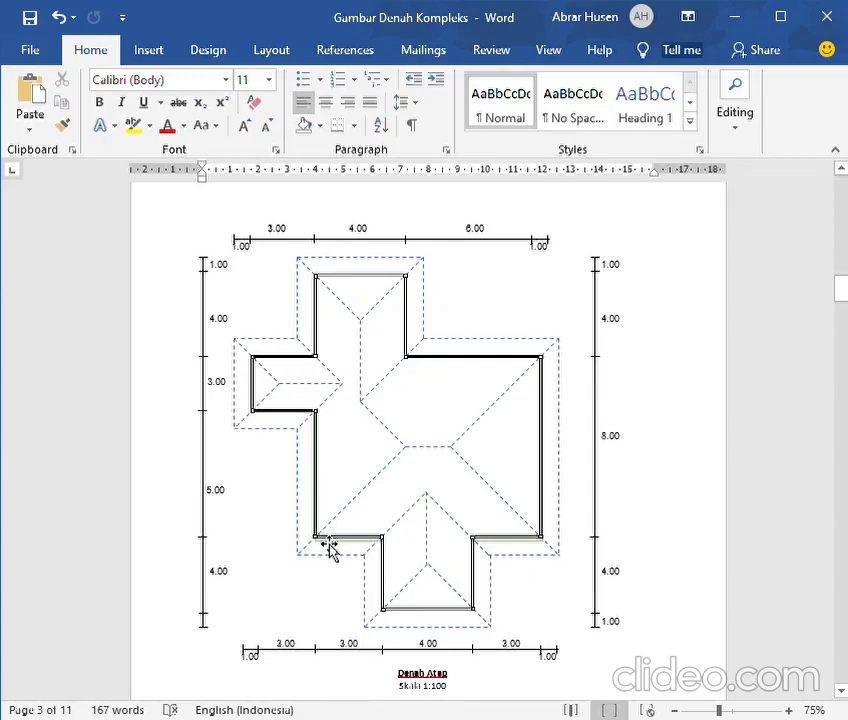
pyautogui.scroll(-15, 269, 439)
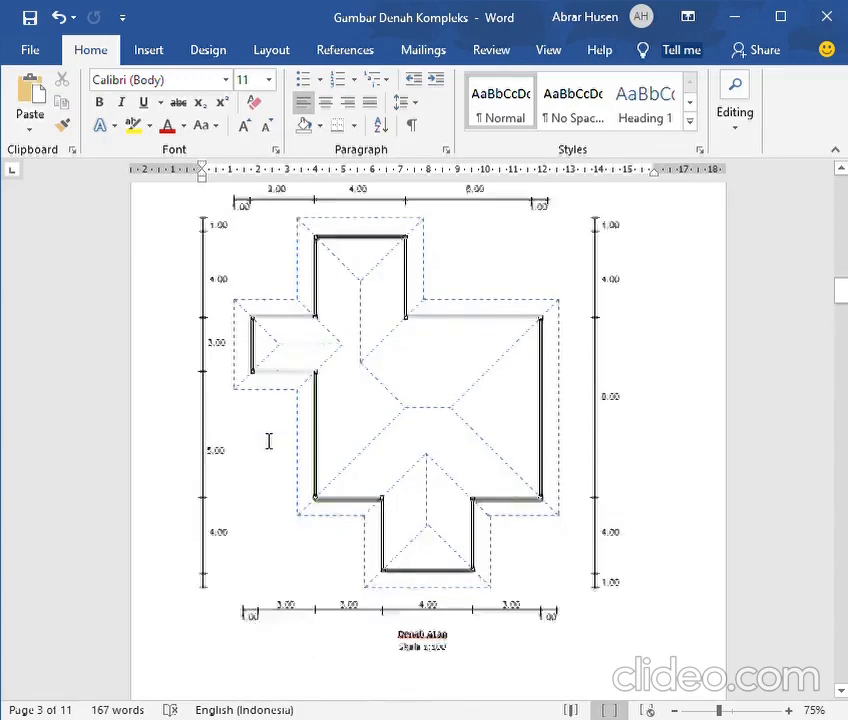
pyautogui.scroll(-20, 256, 452)
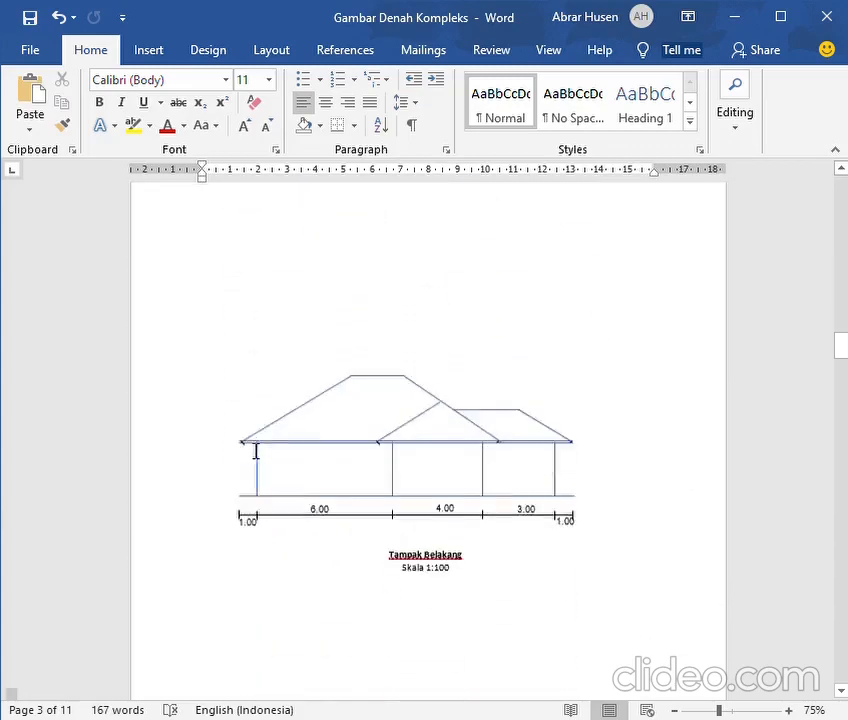
pyautogui.scroll(-5, 246, 453)
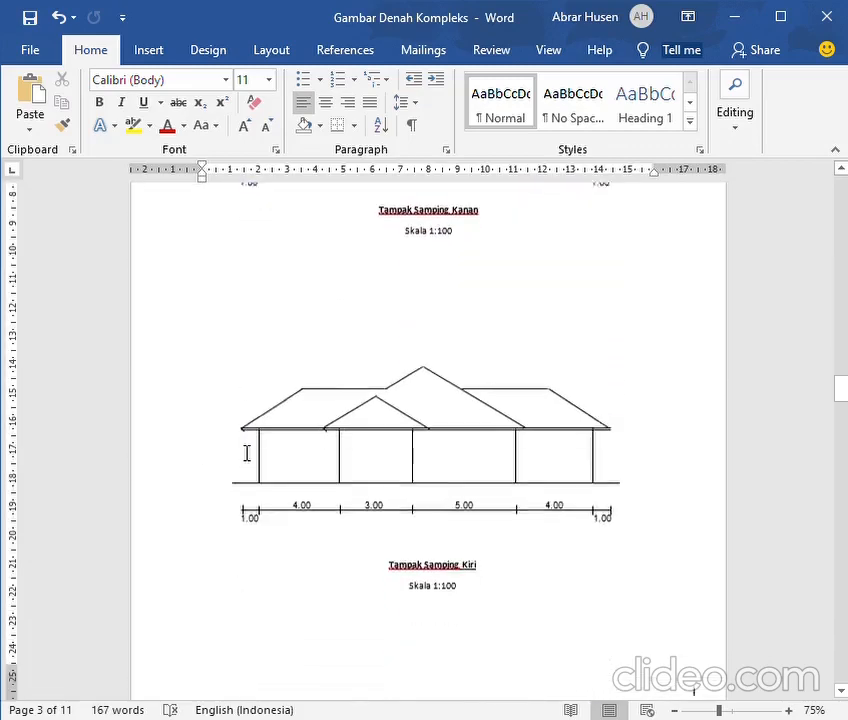
pyautogui.click(290, 476)
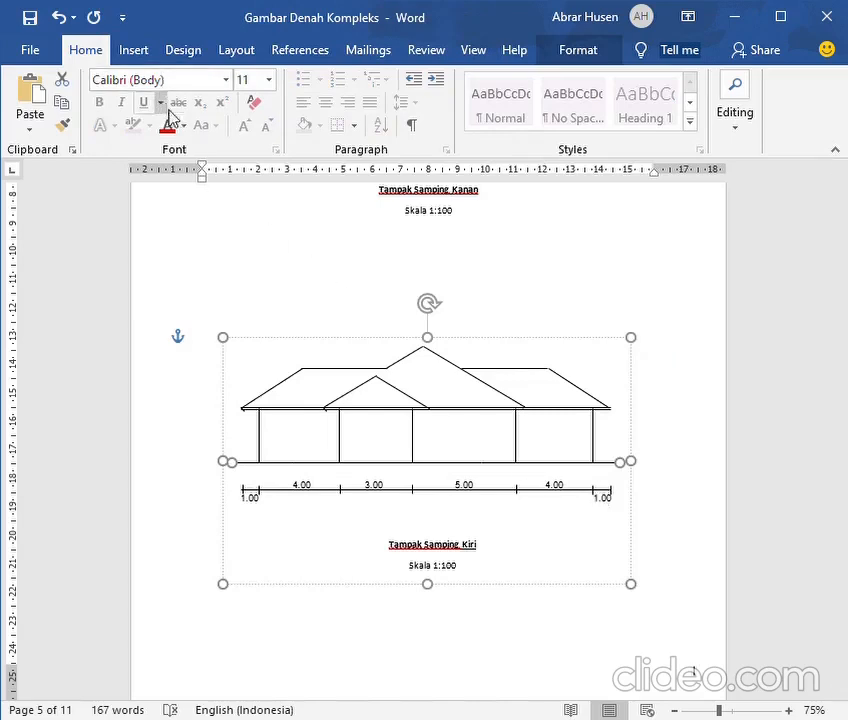
pyautogui.doubleClick(387, 470)
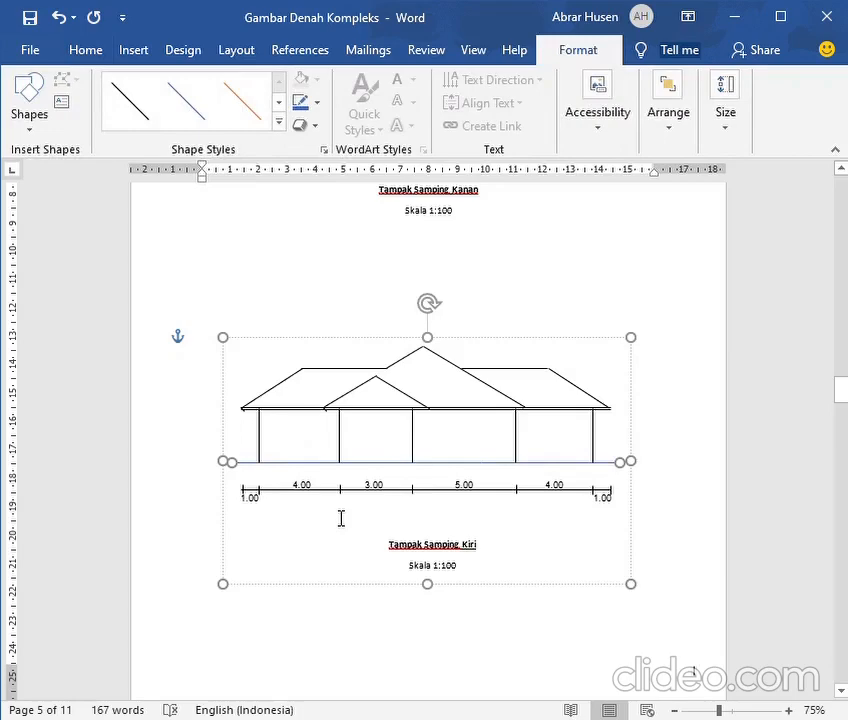
# Examine the left-hand walls and their dimensions on the roof plan (Denah Atap) for comparison with the left side elevation
pyautogui.scroll(12, 303, 533)
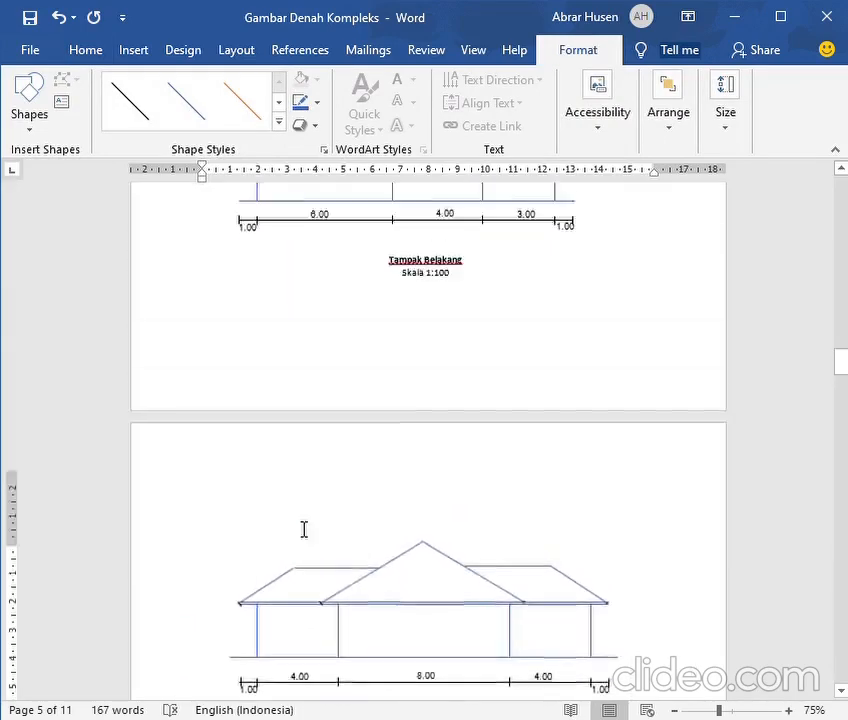
pyautogui.scroll(12, 303, 533)
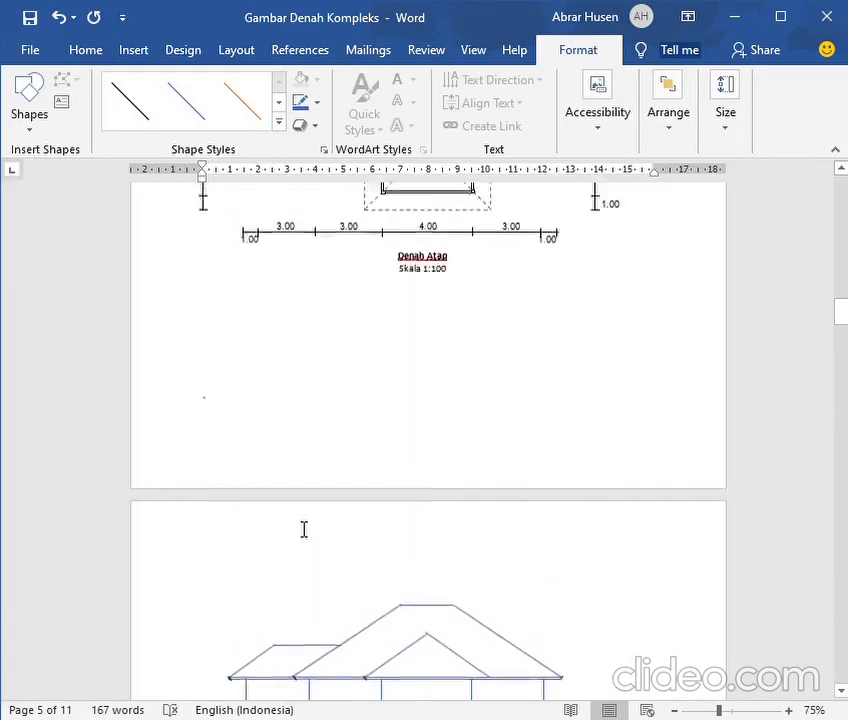
pyautogui.scroll(3, 303, 533)
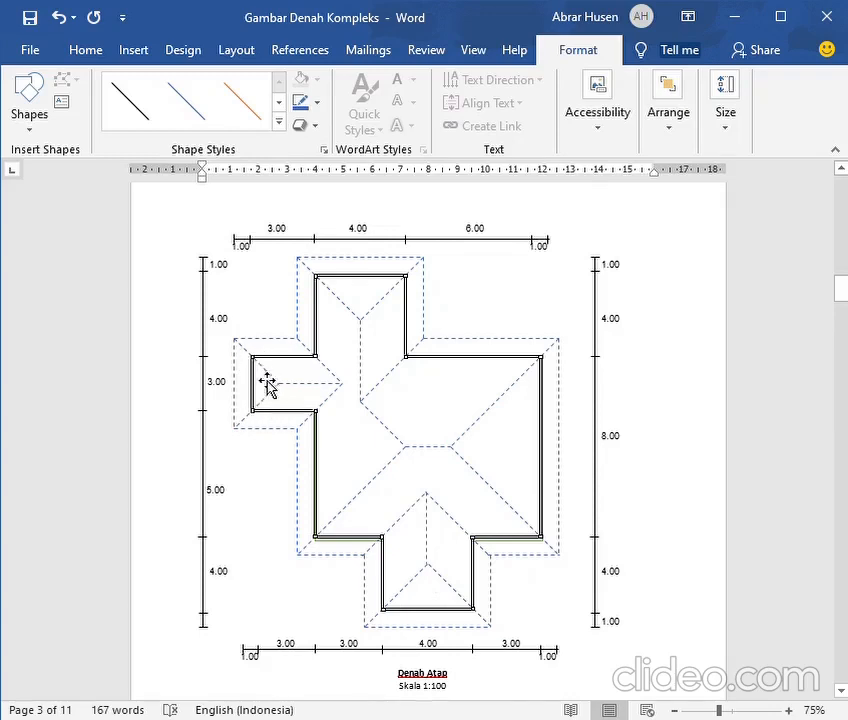
pyautogui.scroll(-3, 242, 380)
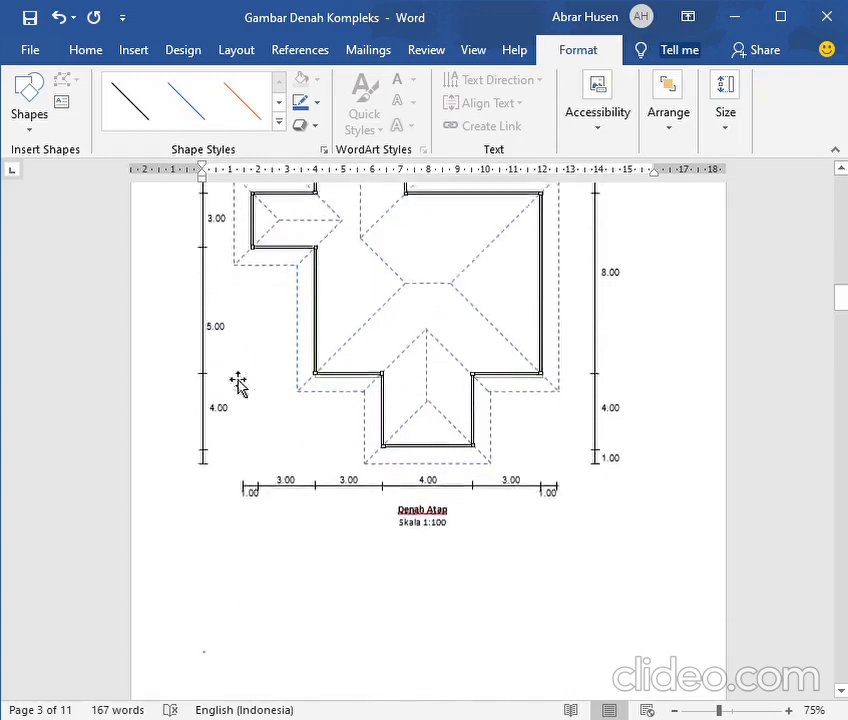
pyautogui.scroll(-12, 238, 383)
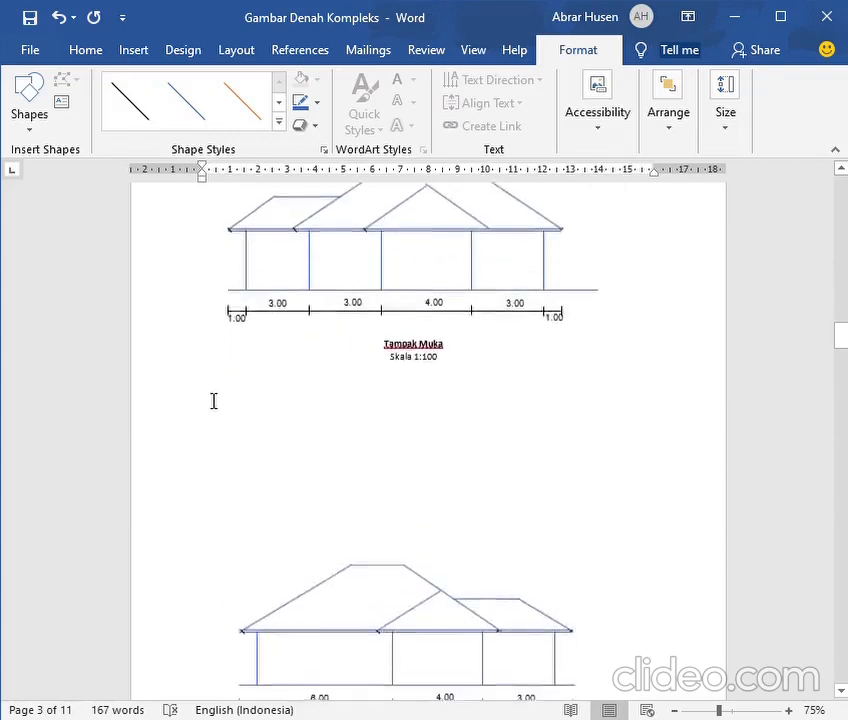
pyautogui.scroll(-16, 210, 395)
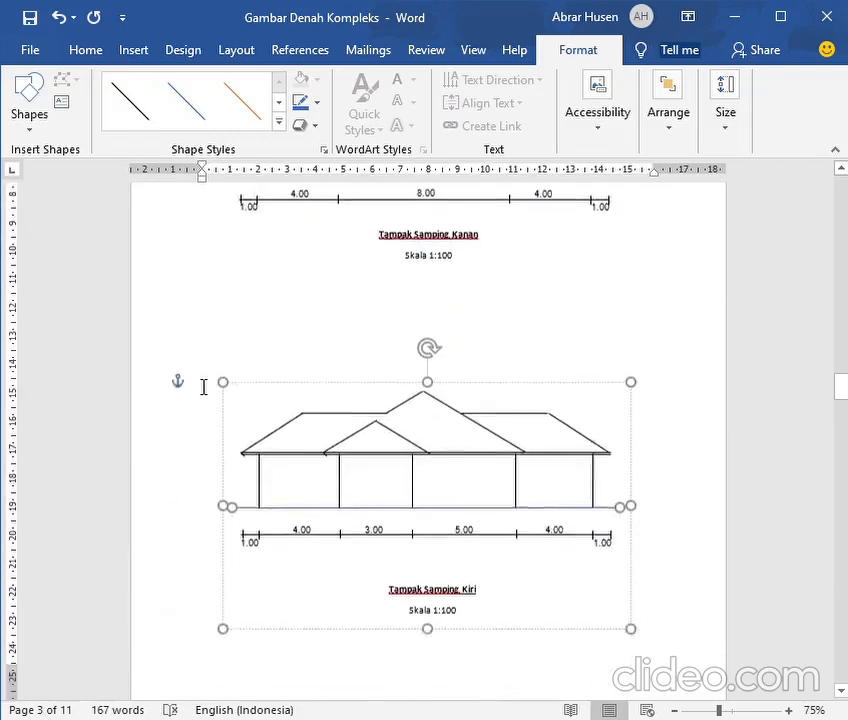
pyautogui.scroll(-2, 316, 385)
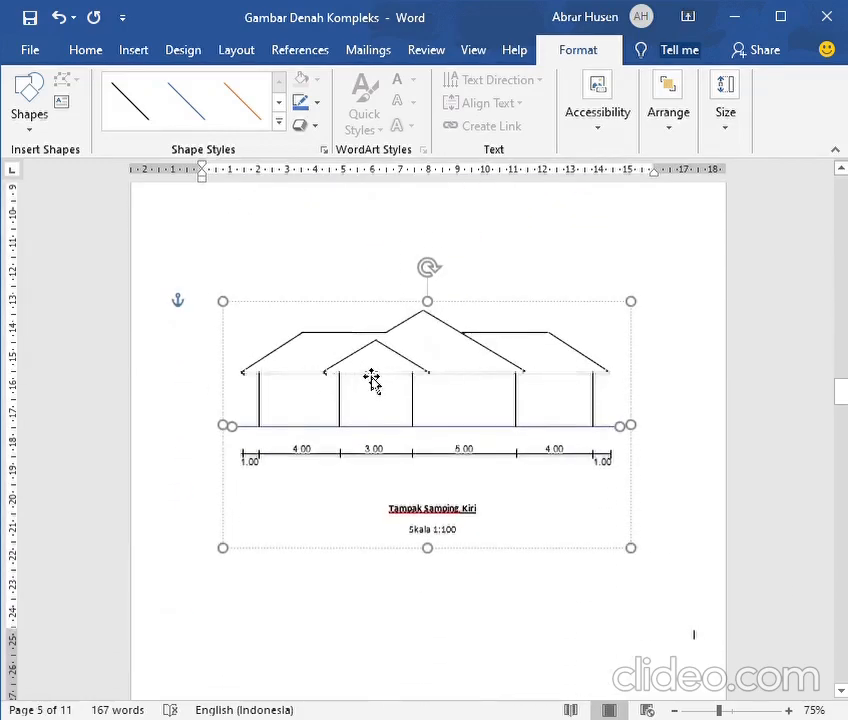
# Recolour the five vertical wall lines and both slopes of the small gable blue in the left side elevation (Tampak Samping Kiri)
pyautogui.click(266, 417)
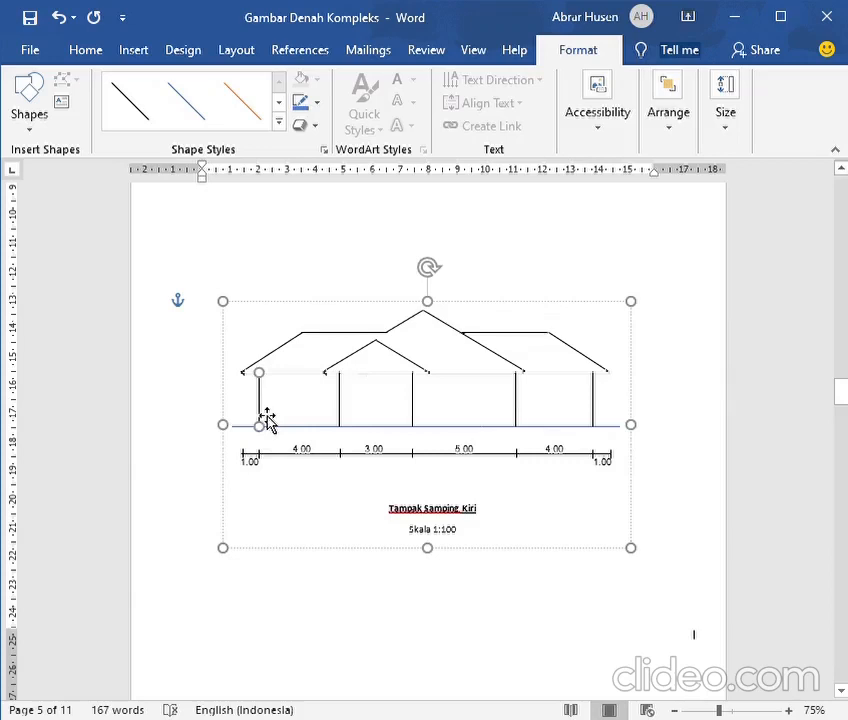
pyautogui.click(299, 106)
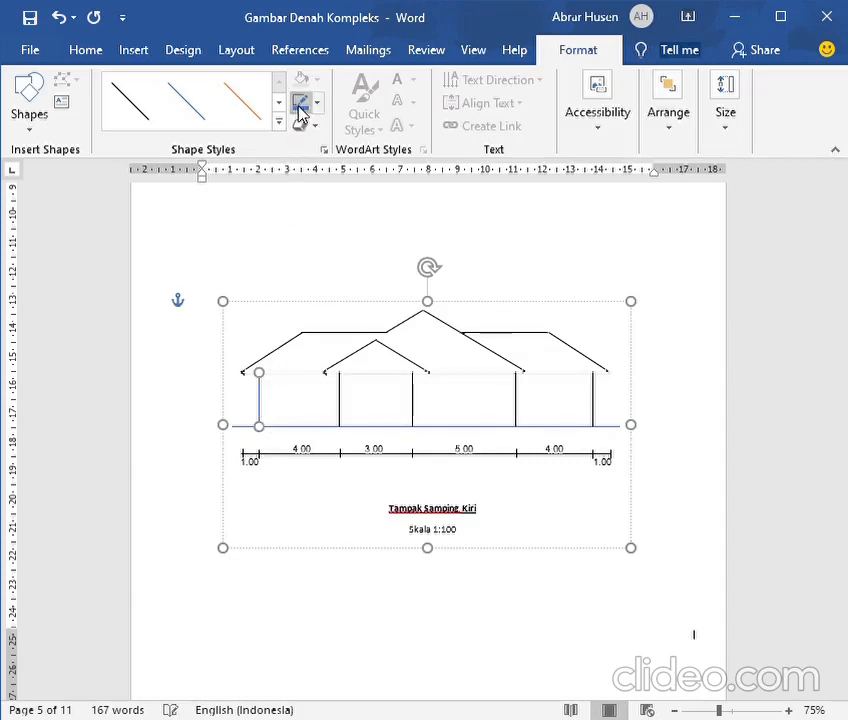
pyautogui.click(341, 412)
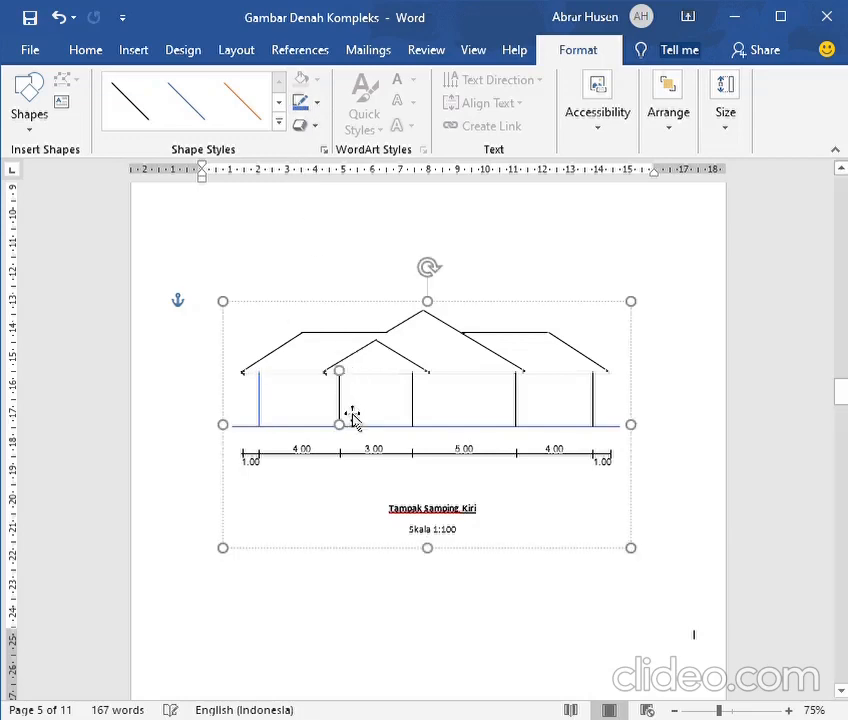
pyautogui.click(301, 110)
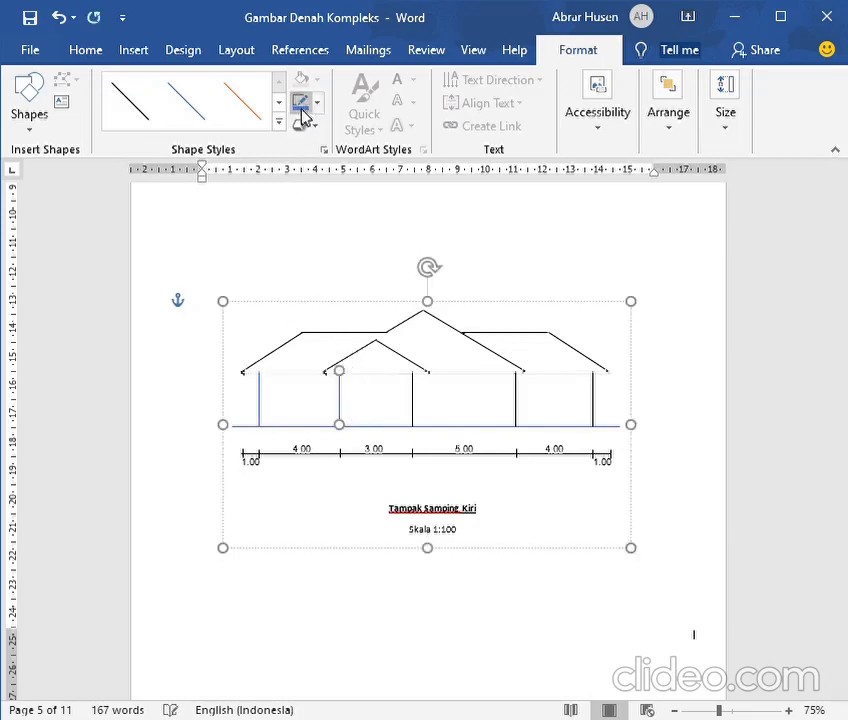
pyautogui.click(419, 425)
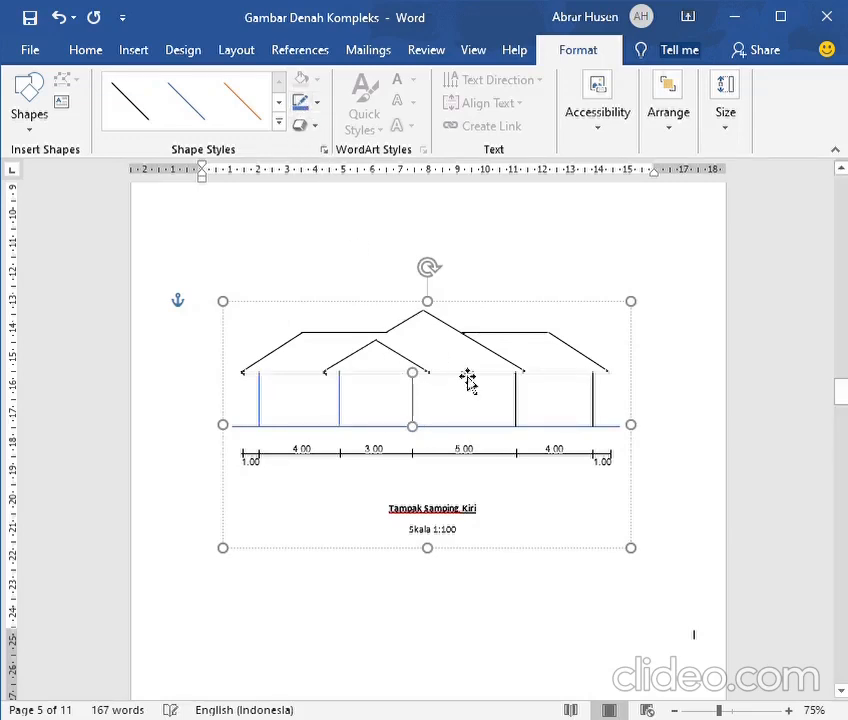
pyautogui.click(515, 410)
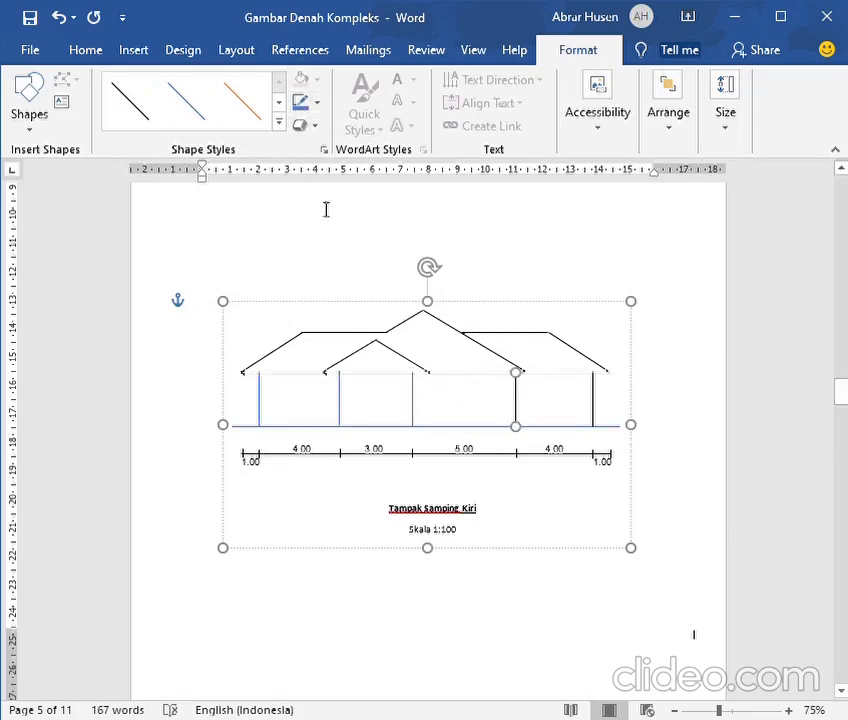
pyautogui.click(300, 104)
pyautogui.click(600, 426)
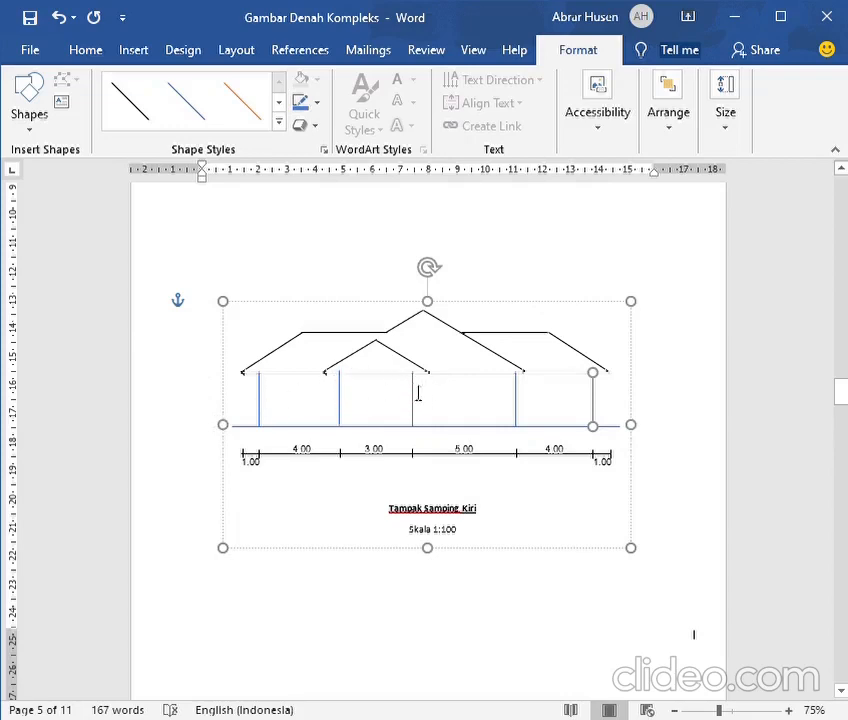
pyautogui.click(365, 362)
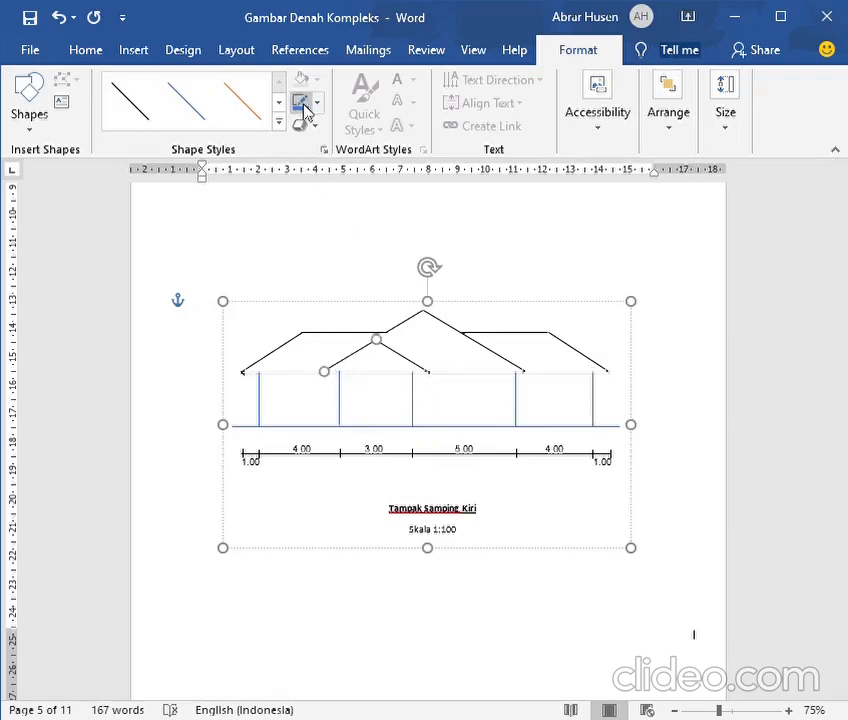
pyautogui.click(410, 363)
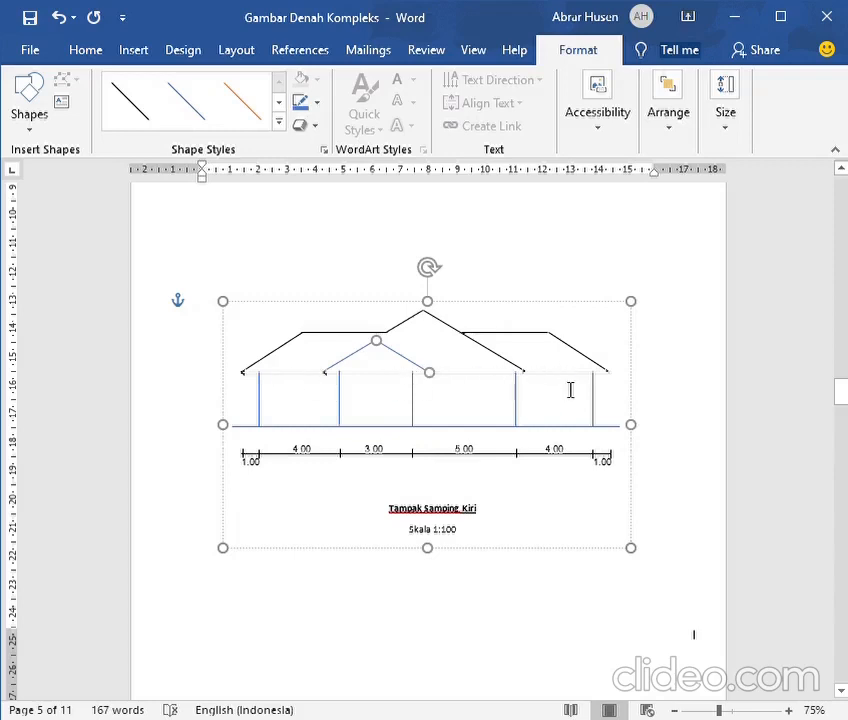
# Examine the hips and ridge ends of the upper and lower wings on the roof plan (Denah Atap)
pyautogui.scroll(10, 570, 390)
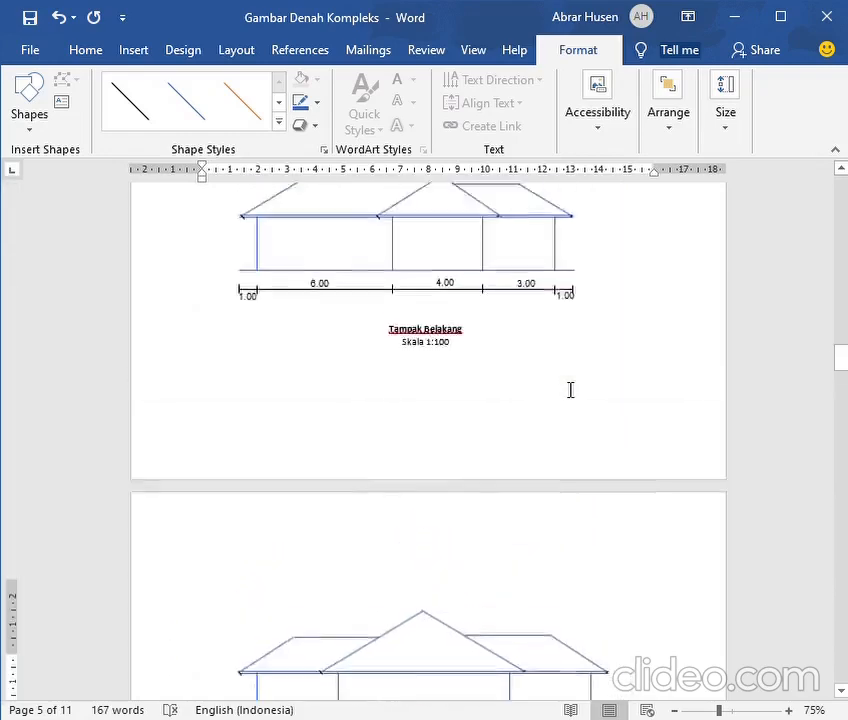
pyautogui.scroll(10, 570, 390)
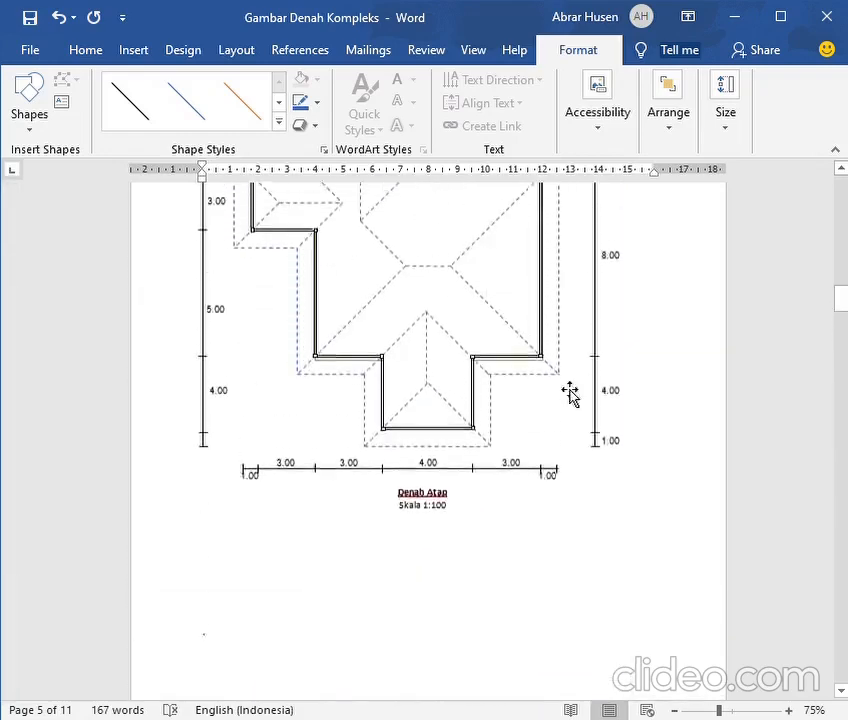
pyautogui.scroll(5, 570, 390)
pyautogui.scroll(-2, 571, 397)
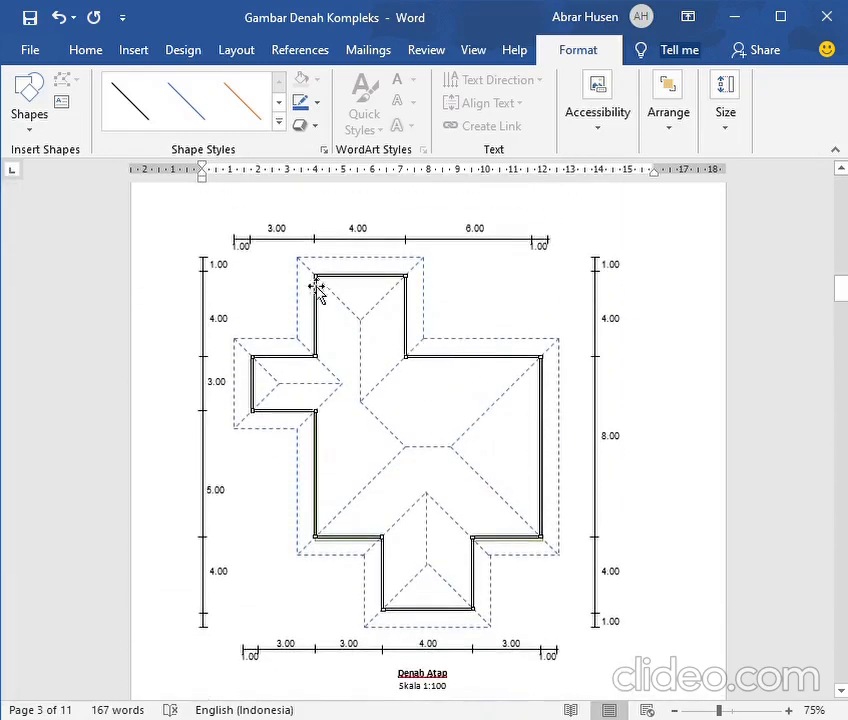
pyautogui.scroll(-1, 403, 384)
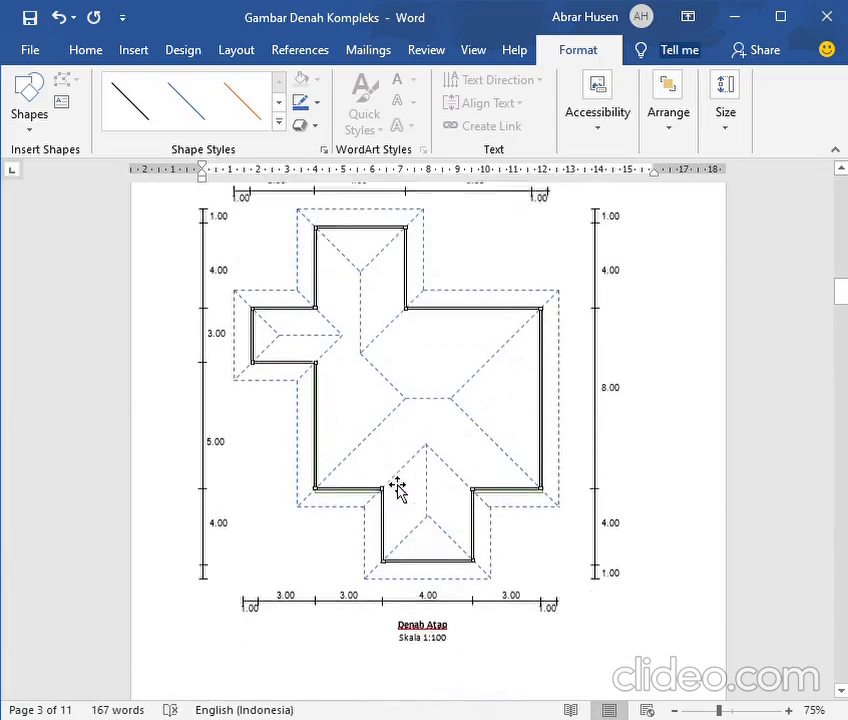
pyautogui.scroll(-1, 397, 488)
pyautogui.scroll(2, 453, 516)
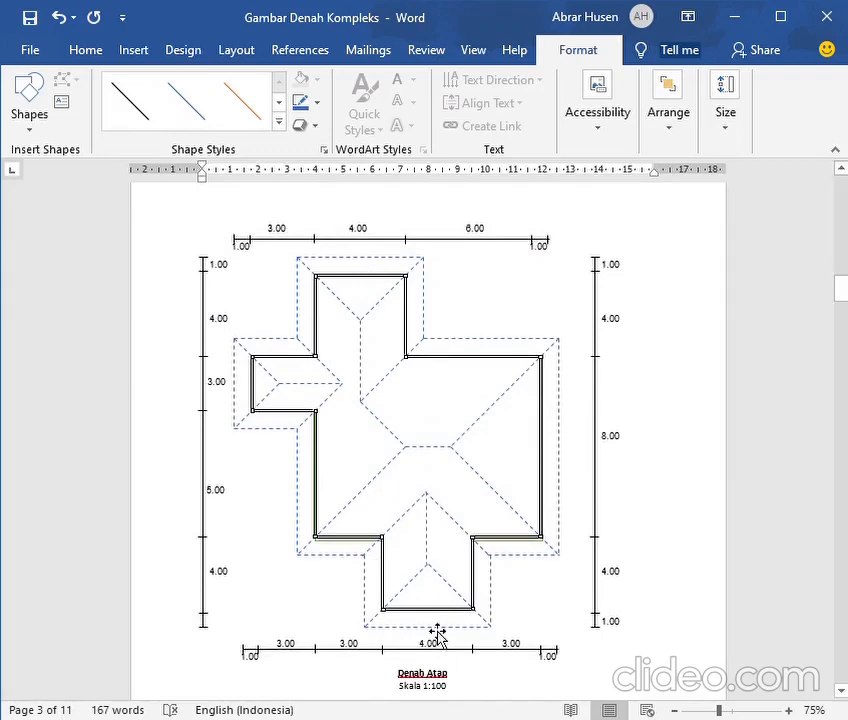
pyautogui.scroll(-10, 437, 560)
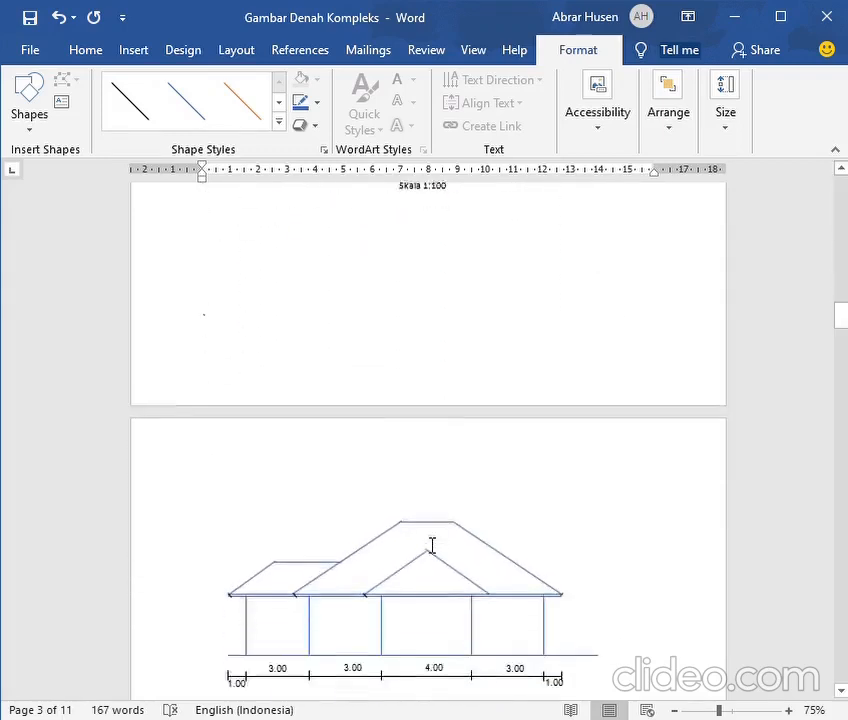
pyautogui.scroll(-13, 432, 545)
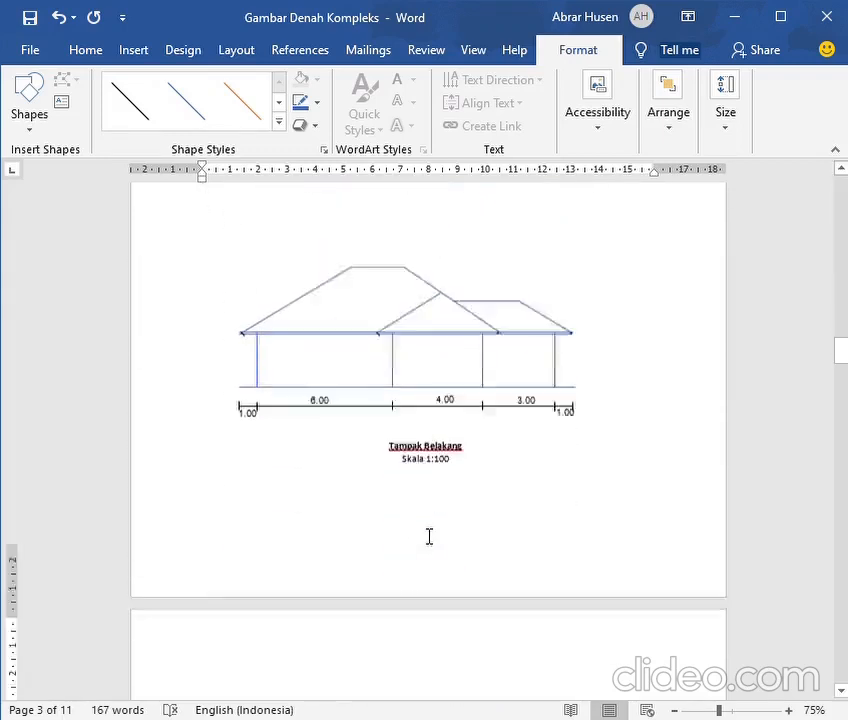
pyautogui.scroll(-13, 429, 537)
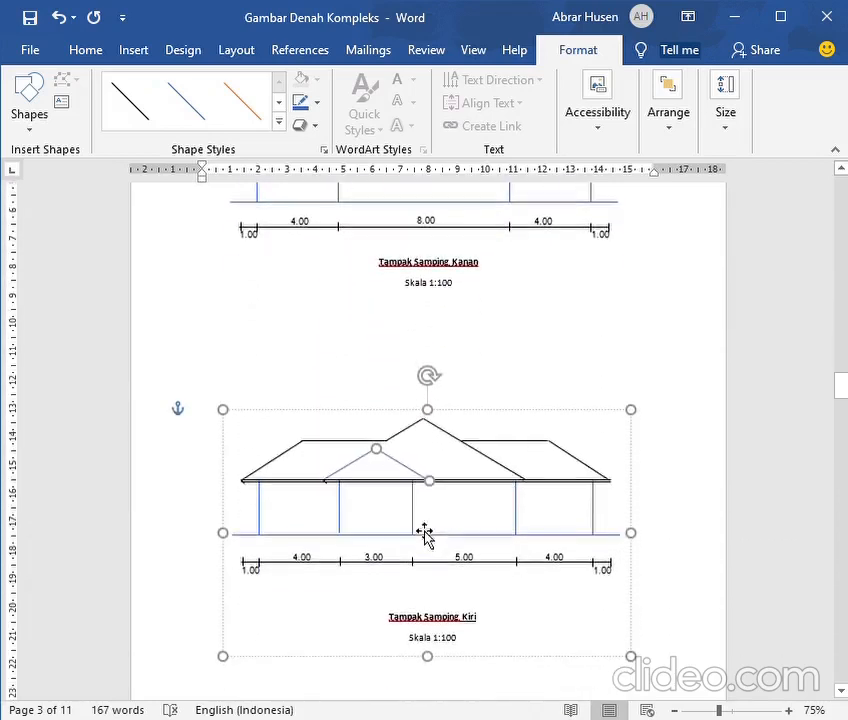
# Draw a vertical guide line through the left wing's ridge end in the left side elevation and place a copy at the right wing's ridge end
pyautogui.click(127, 52)
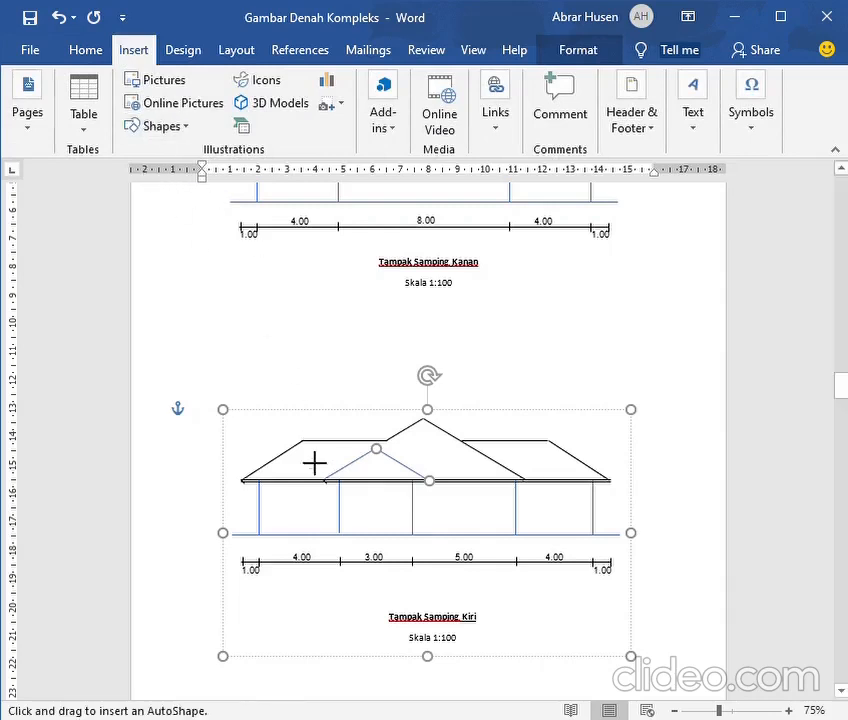
pyautogui.moveTo(316, 494)
pyautogui.mouseDown()
pyautogui.moveTo(320, 405)
pyautogui.moveTo(304, 381)
pyautogui.mouseUp()
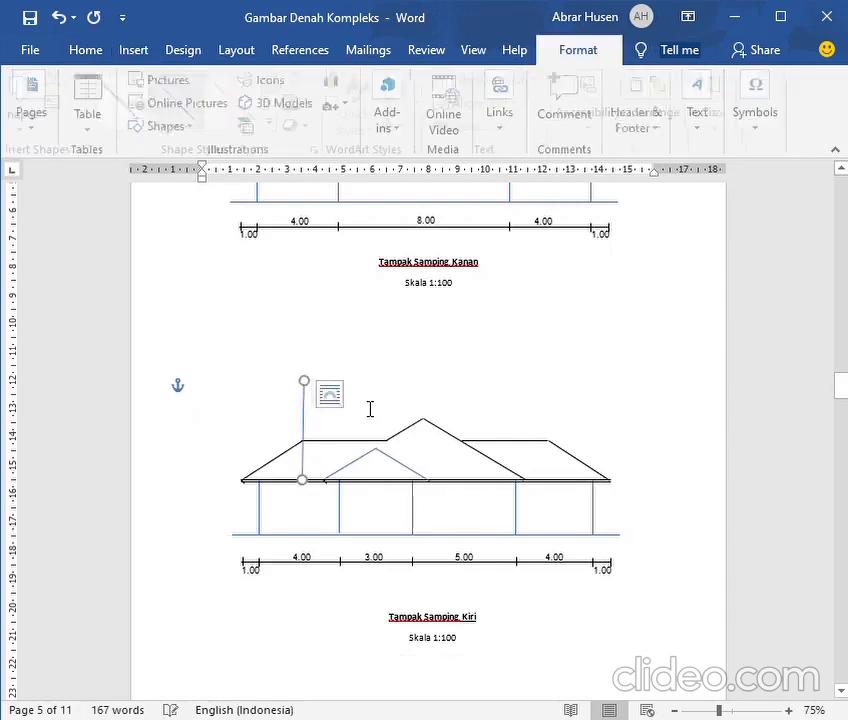
pyautogui.click(86, 49)
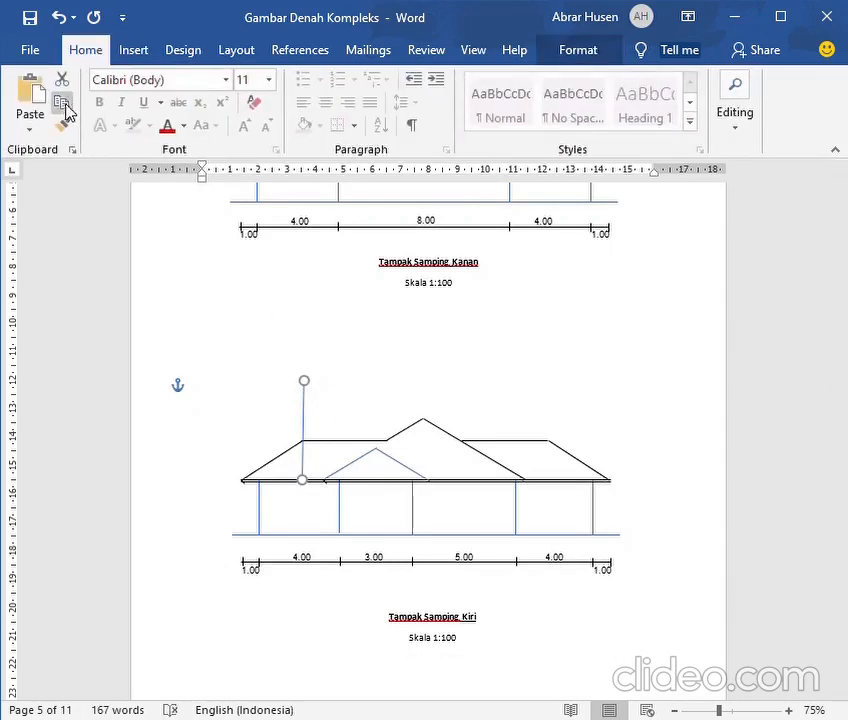
pyautogui.click(62, 105)
pyautogui.click(31, 95)
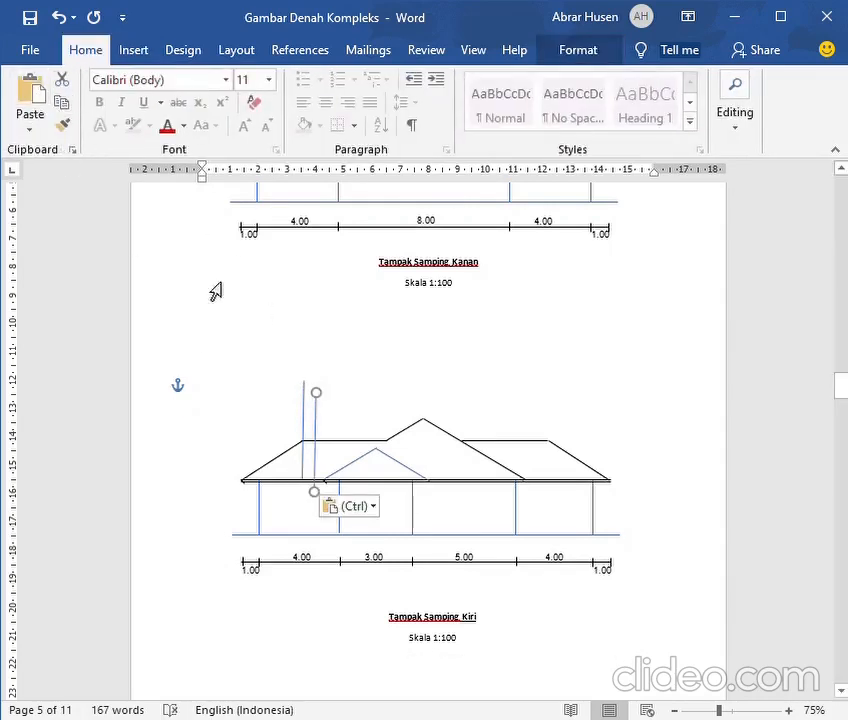
pyautogui.moveTo(324, 432); pyautogui.dragTo(556, 420)
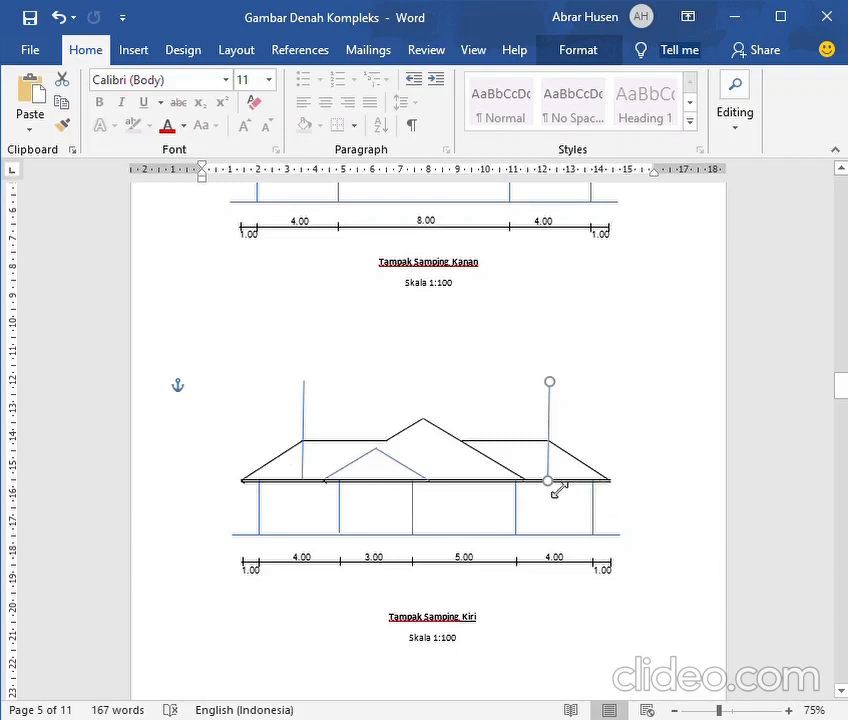
# Recolour the outer sloping roof lines of both wings blue in the left side elevation
pyautogui.click(282, 475)
pyautogui.click(282, 474)
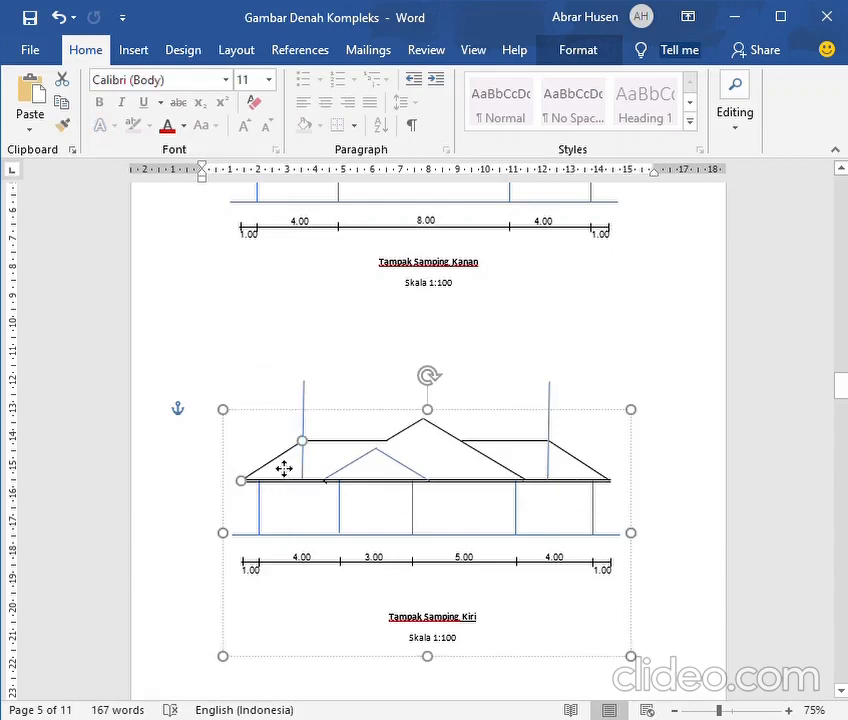
pyautogui.doubleClick(284, 468)
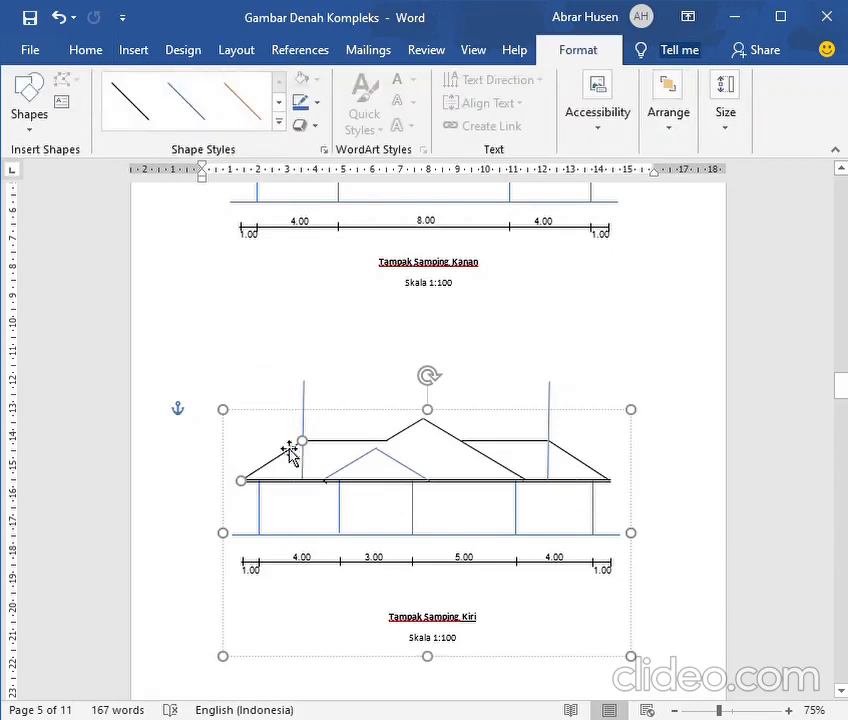
pyautogui.click(300, 103)
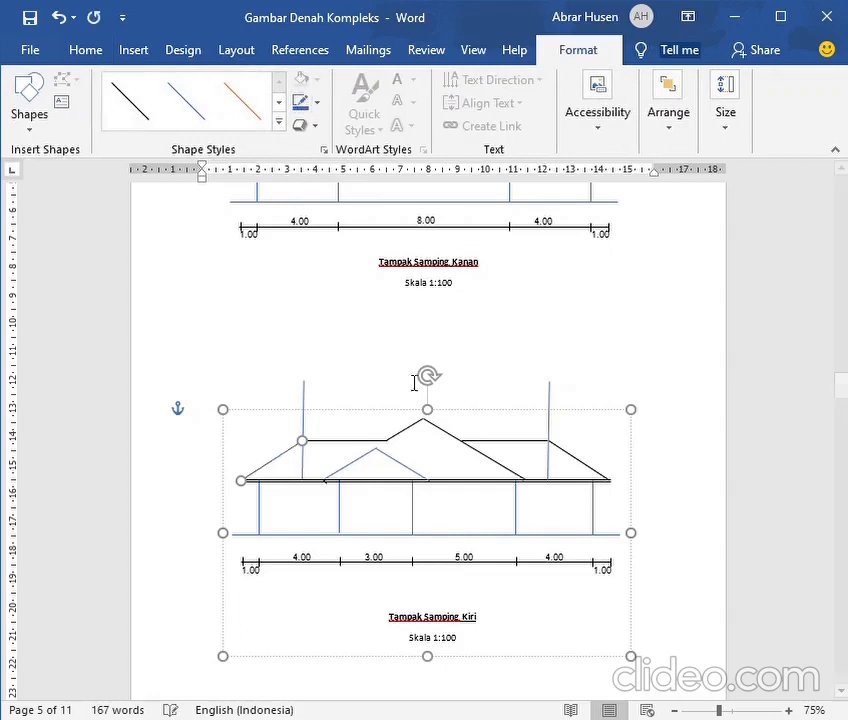
pyautogui.click(588, 478)
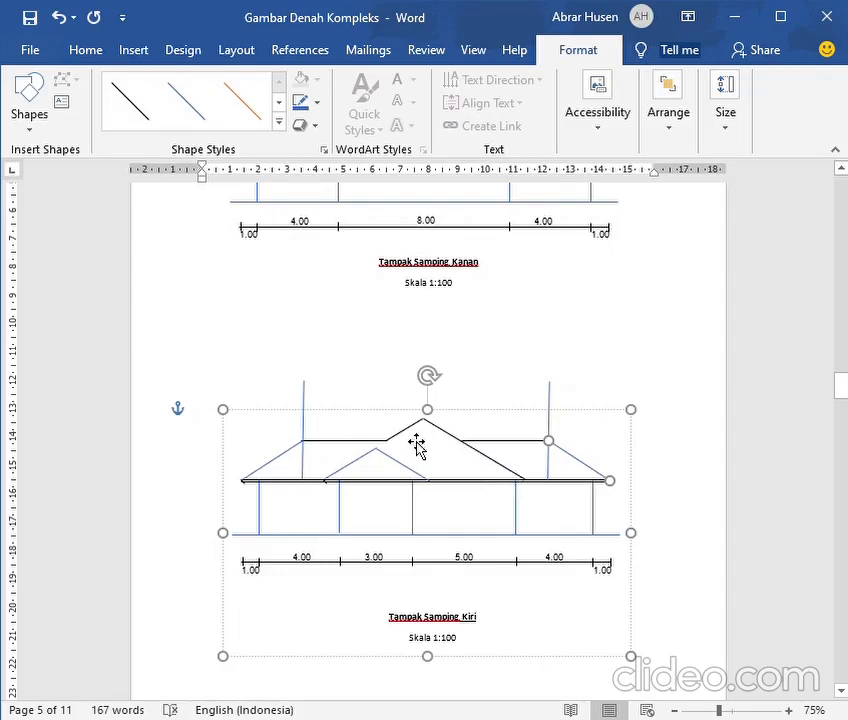
# Compare the main roof's hips and left-hand eaves on the roof plan (Denah Atap) with the left side elevation
pyautogui.scroll(9, 426, 441)
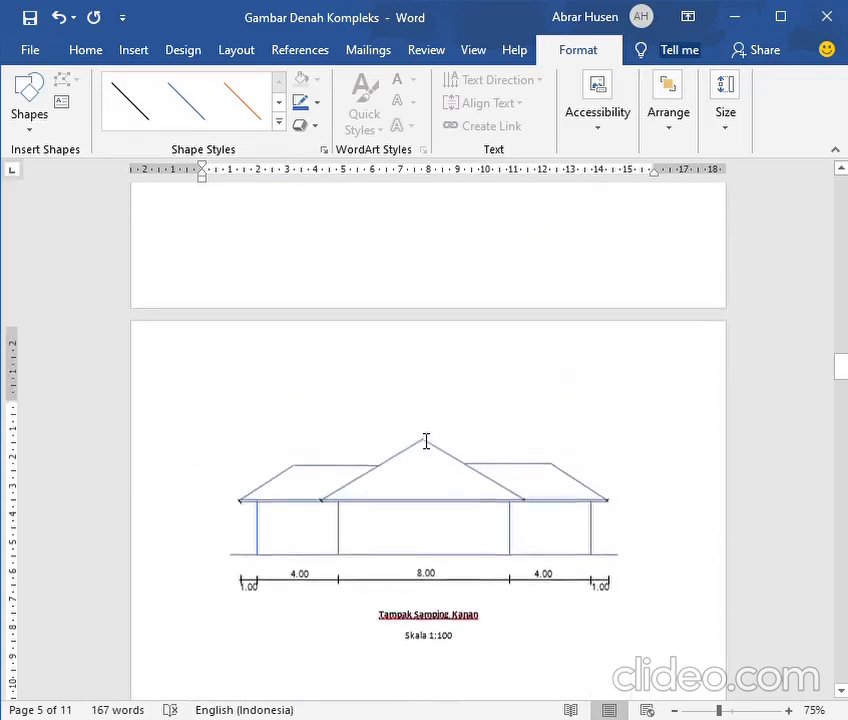
pyautogui.scroll(9, 426, 441)
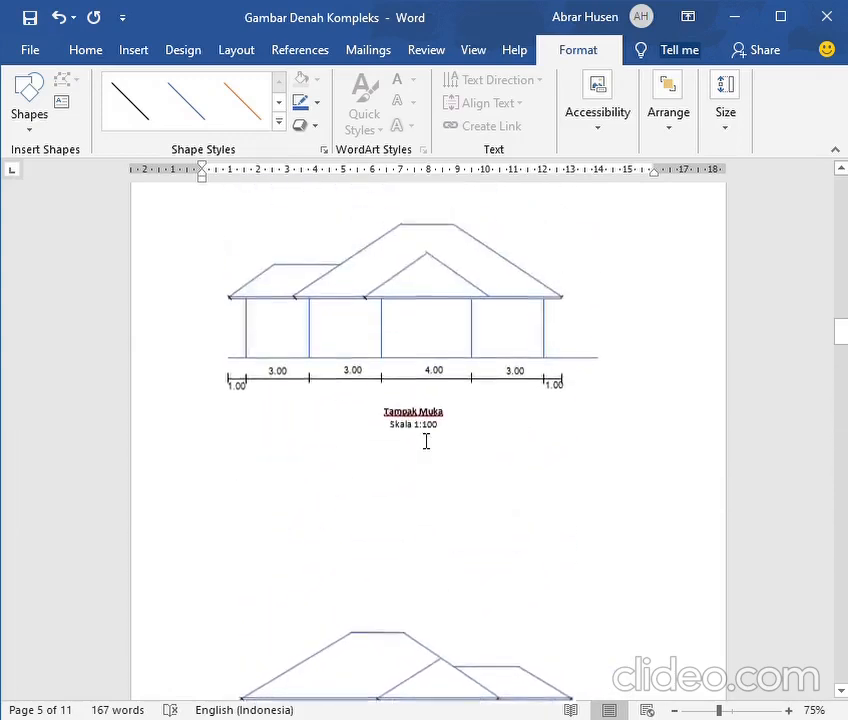
pyautogui.scroll(10, 426, 441)
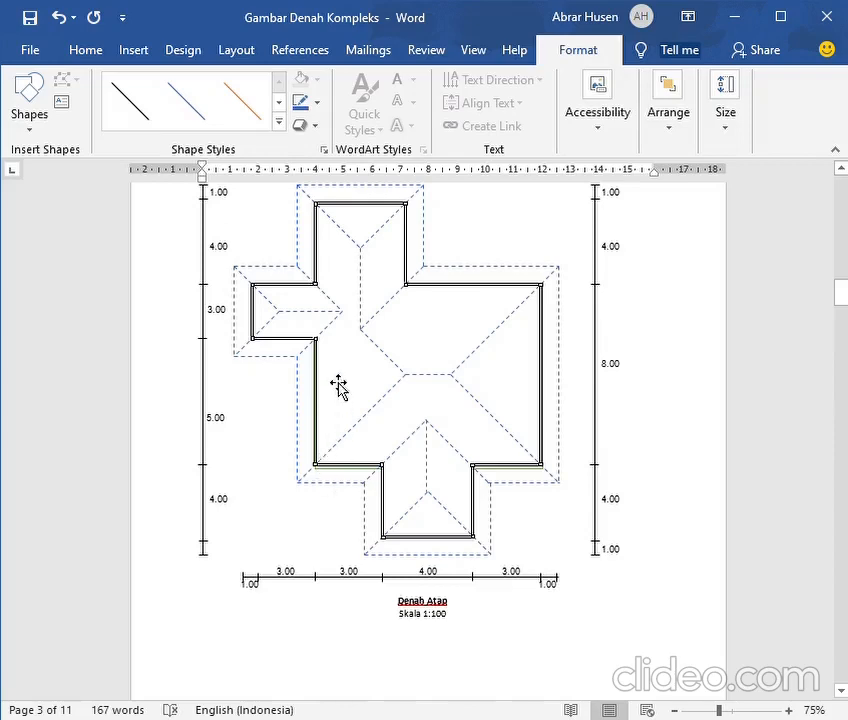
pyautogui.scroll(-15, 330, 360)
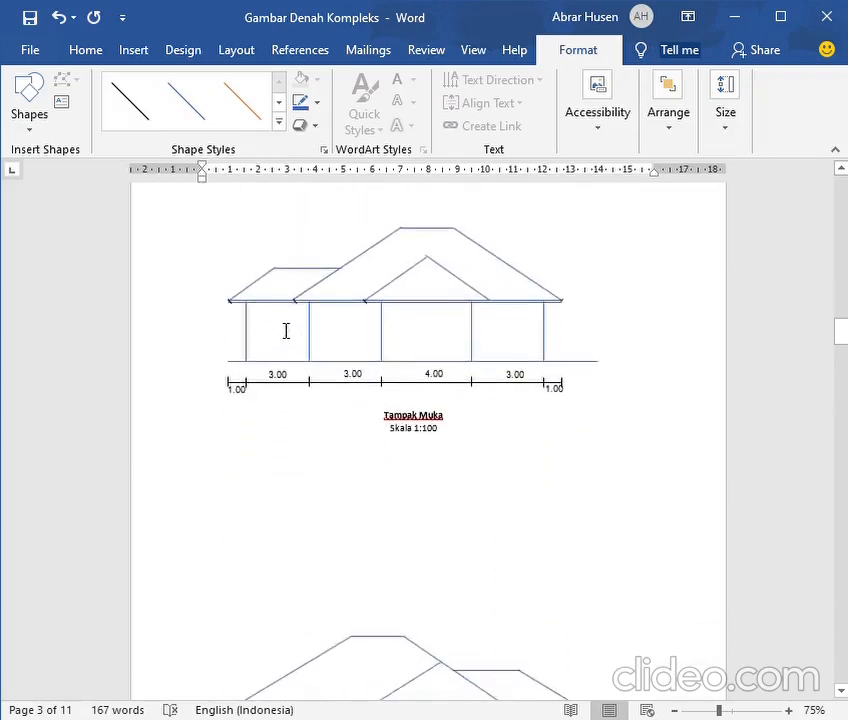
pyautogui.scroll(-15, 286, 331)
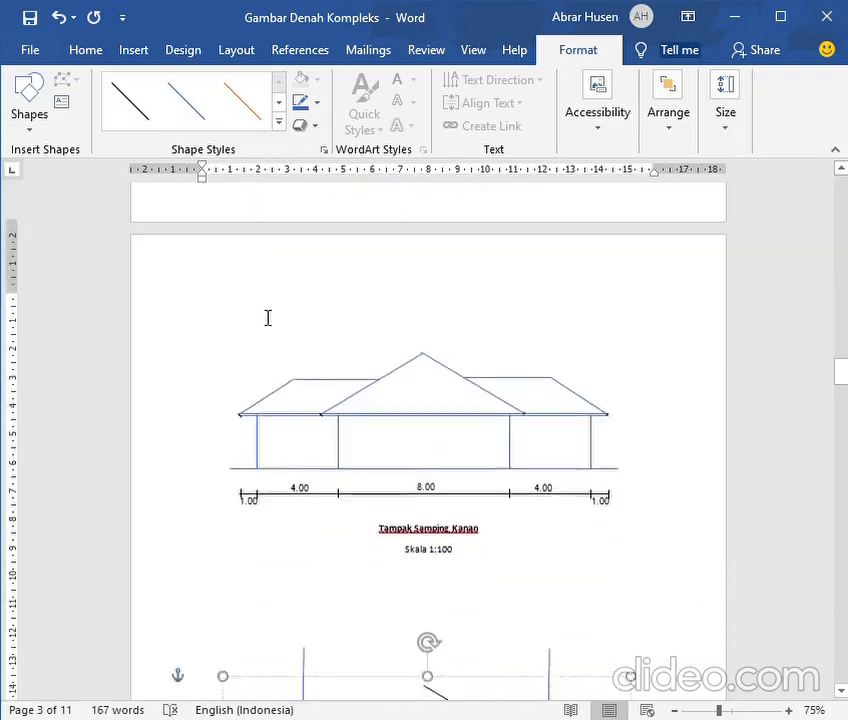
pyautogui.scroll(-10, 268, 318)
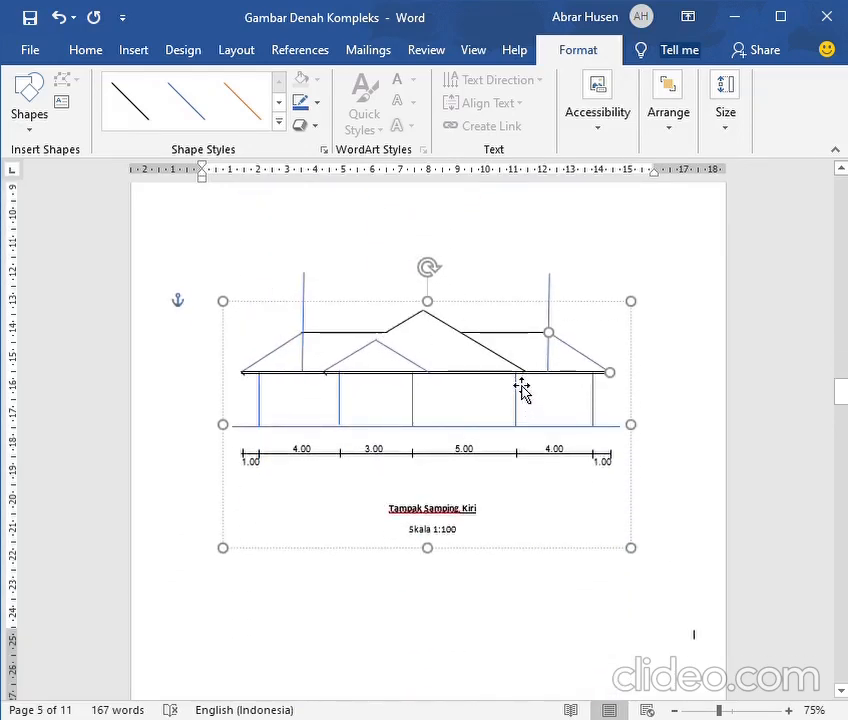
pyautogui.scroll(10, 521, 390)
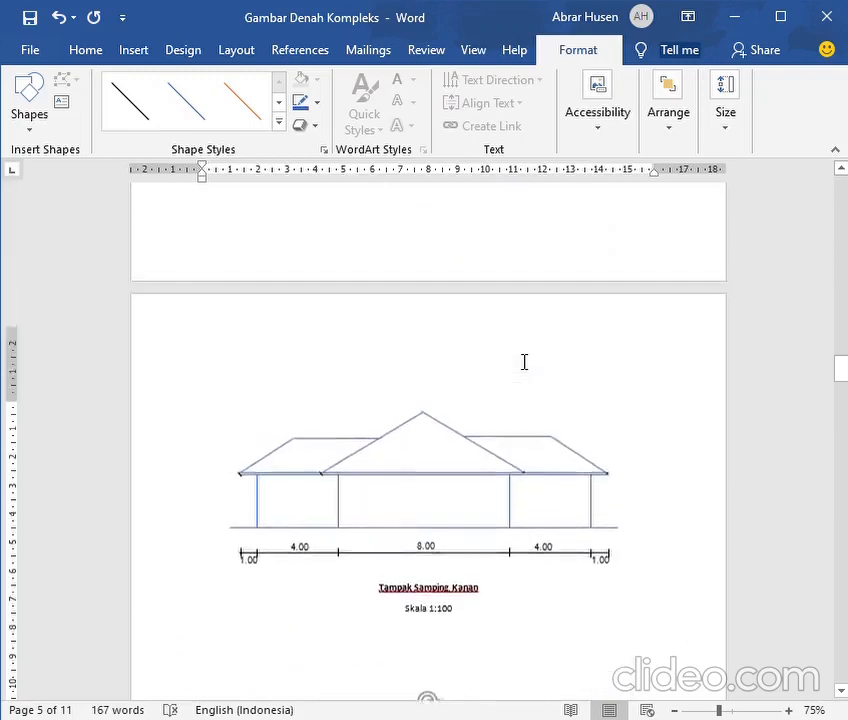
pyautogui.scroll(10, 524, 362)
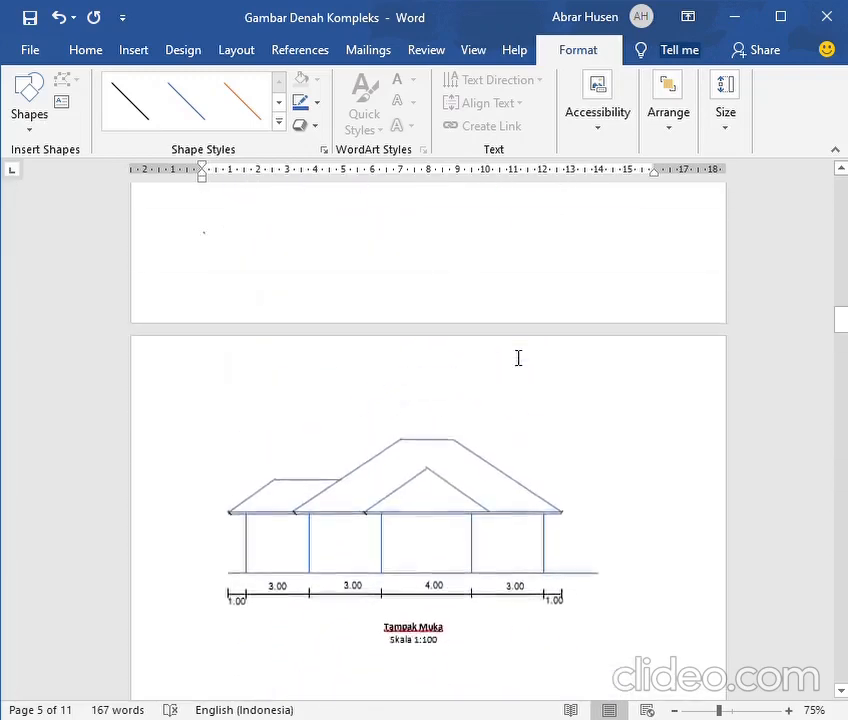
pyautogui.scroll(5, 518, 358)
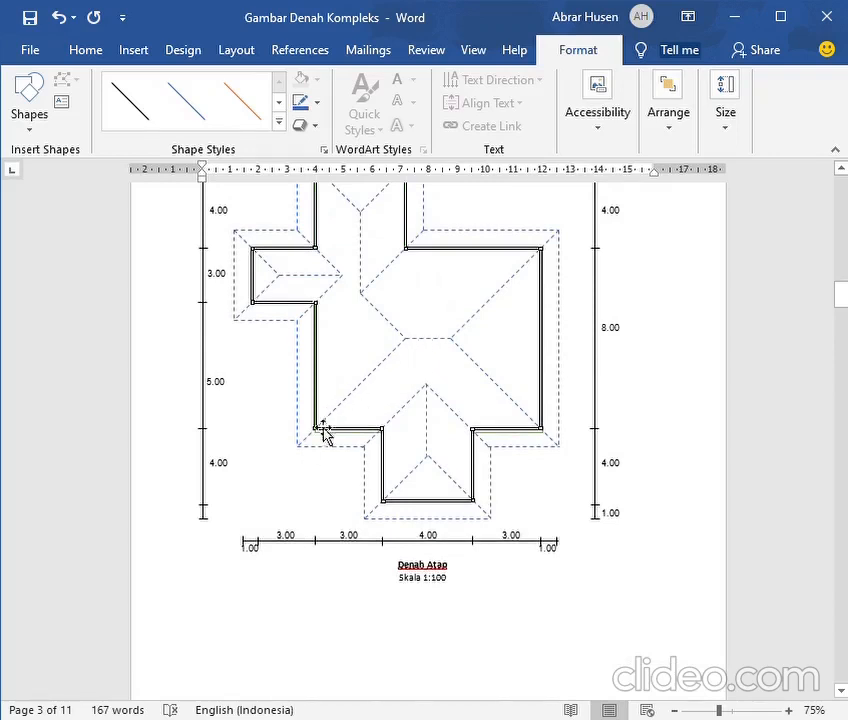
# Delete both vertical guide lines at the wings' ridge ends in the left side elevation (Tampak Samping Kiri)
pyautogui.scroll(-20, 400, 340)
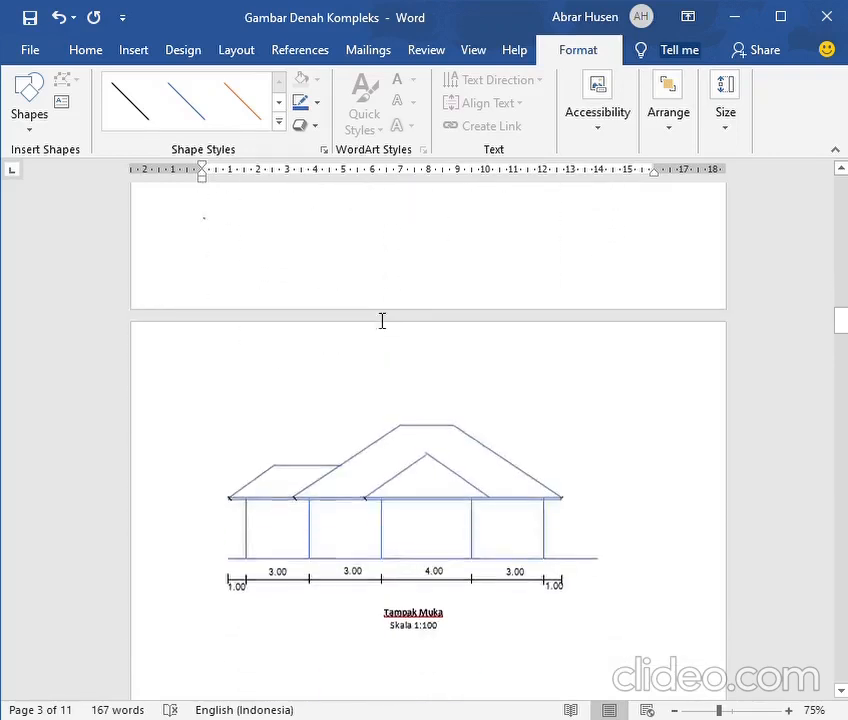
pyautogui.scroll(-20, 377, 319)
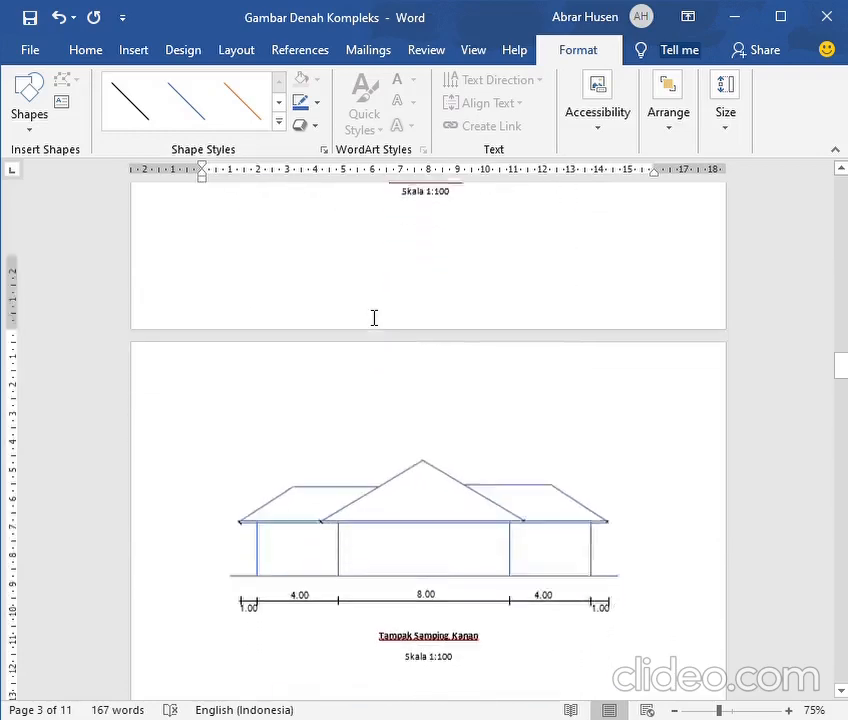
pyautogui.scroll(-3, 374, 318)
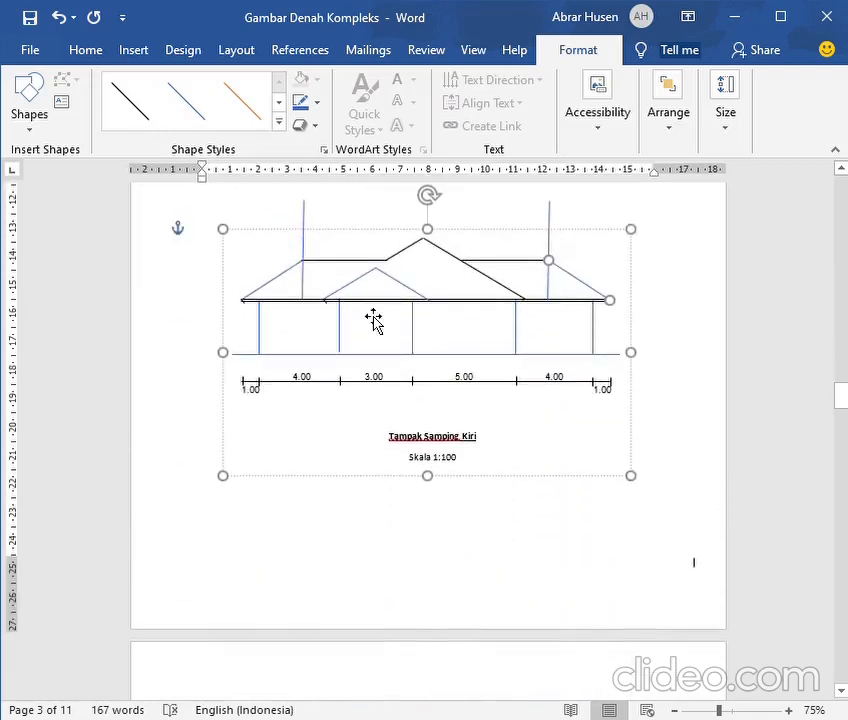
pyautogui.click(312, 259)
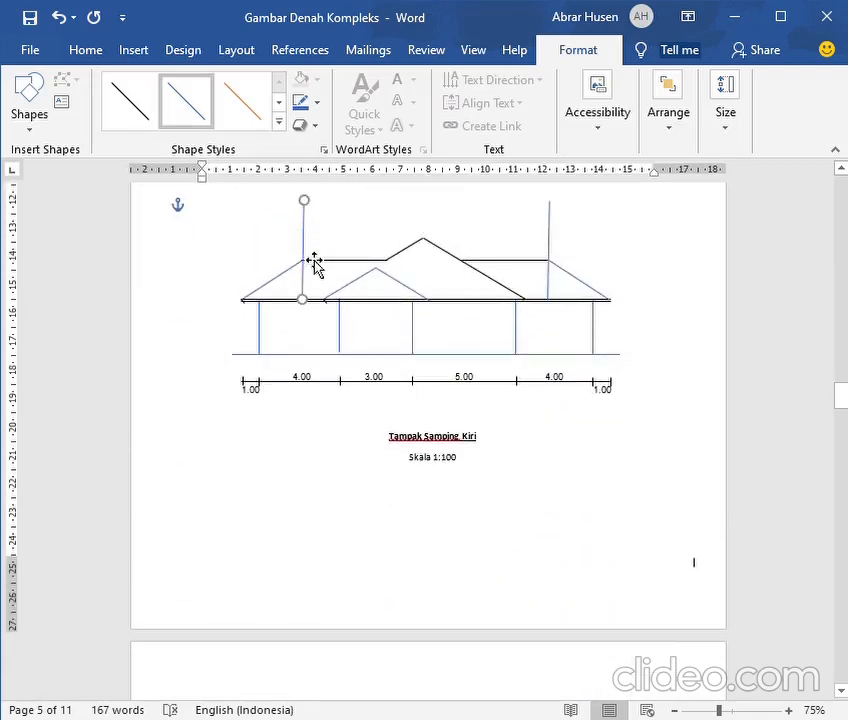
pyautogui.press('Delete')
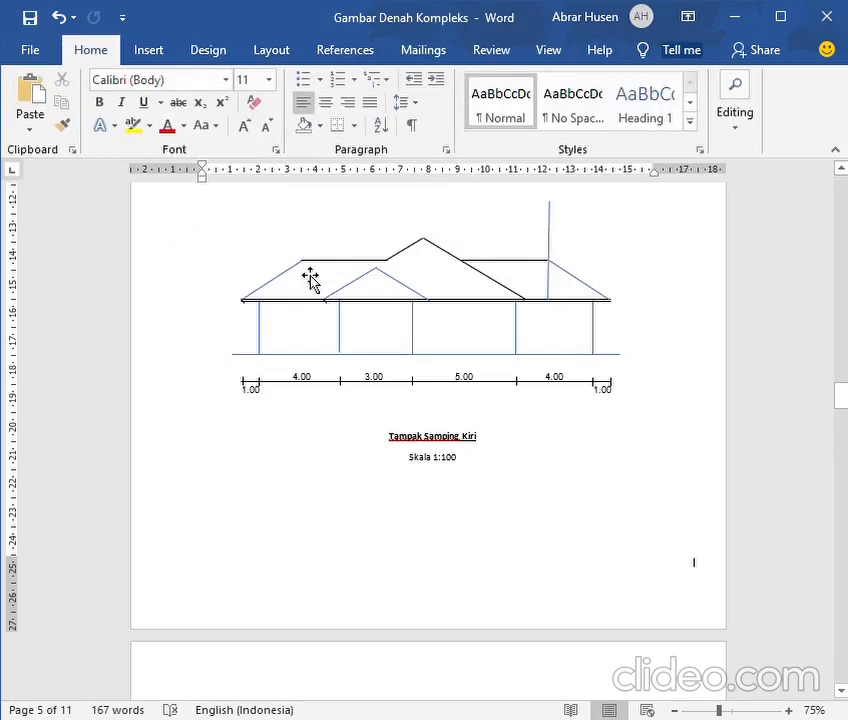
pyautogui.click(550, 255)
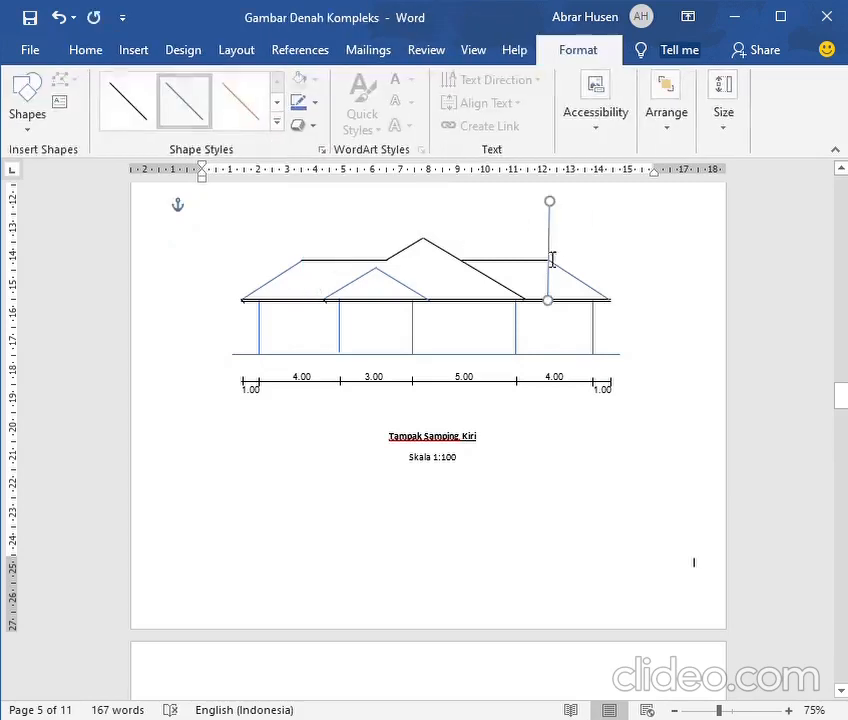
pyautogui.press('Delete')
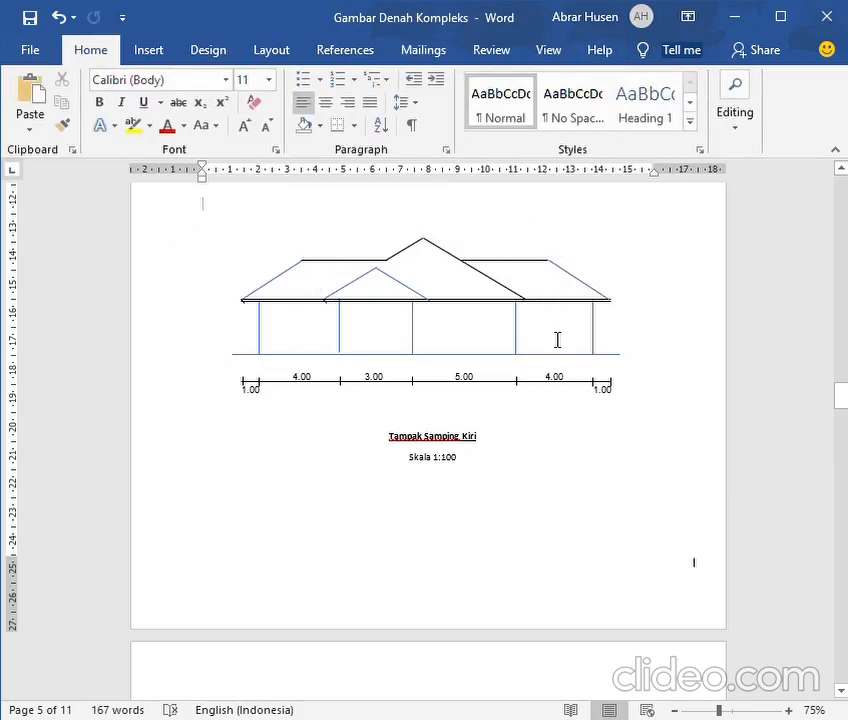
# Undo the deletion of the two vertical guide lines in the left side elevation
pyautogui.scroll(-8, 549, 339)
pyautogui.scroll(8, 549, 339)
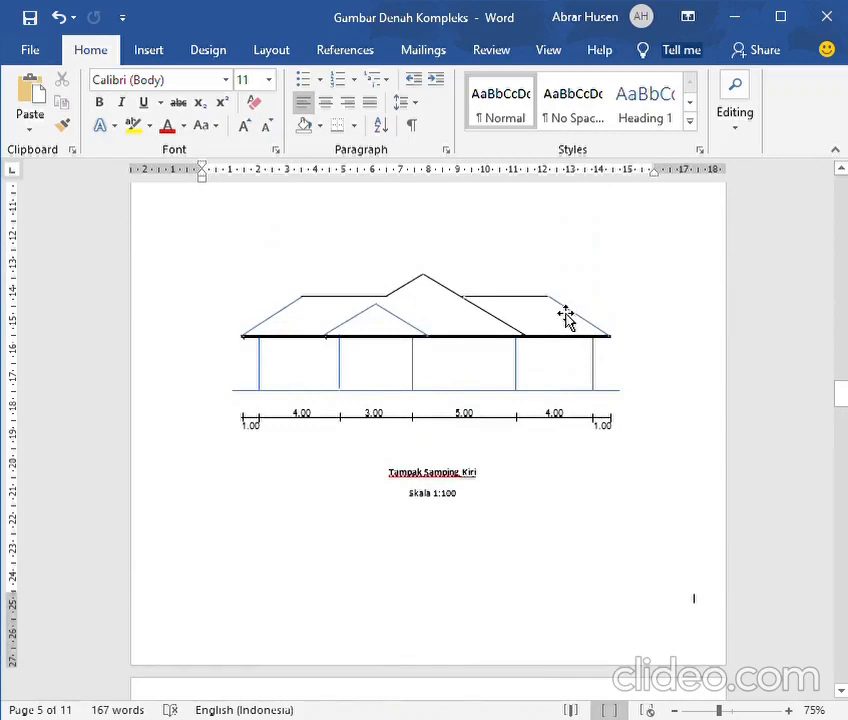
pyautogui.click(58, 17)
pyautogui.click(58, 17)
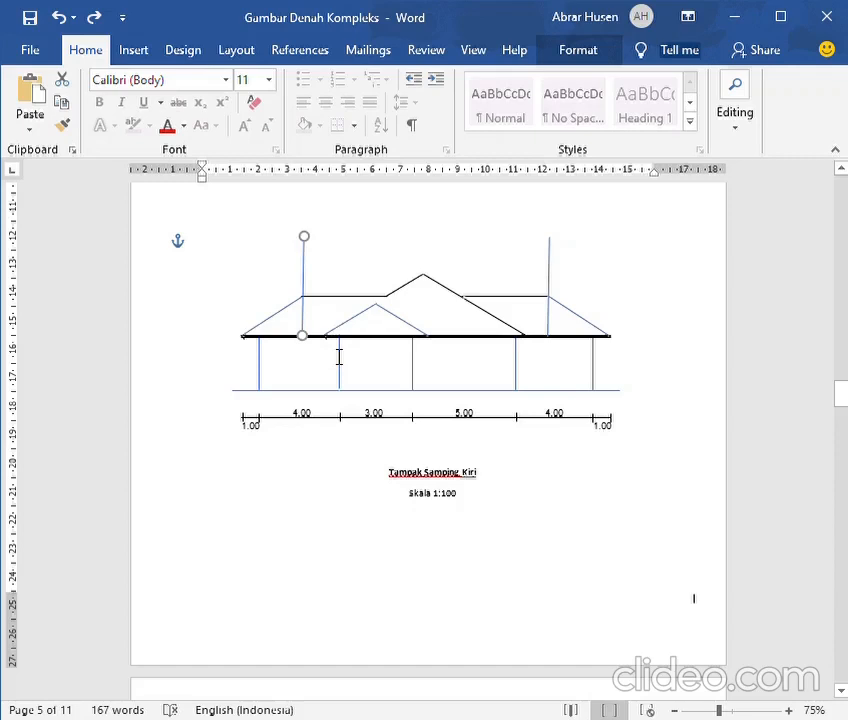
# Shift the left vertical guide line right to the left eave corner of the small middle gable
pyautogui.press('Right')
pyautogui.press('Right')
pyautogui.press('Right')
pyautogui.press('Right')
pyautogui.press('Right')
pyautogui.press('Right')
pyautogui.press('Right')
pyautogui.press('Right')
pyautogui.press('Right')
pyautogui.press('Right')
pyautogui.press('Right')
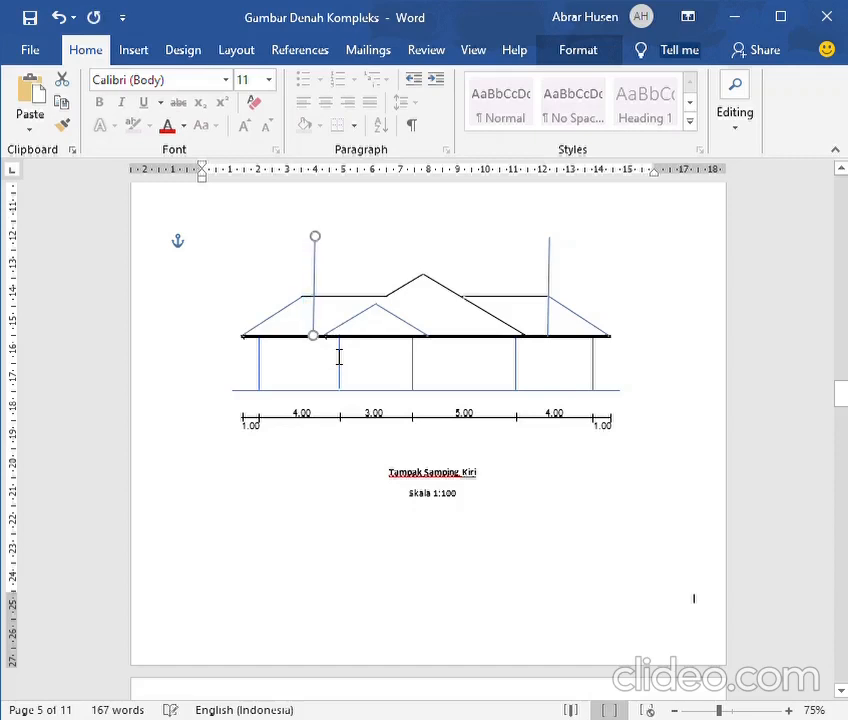
pyautogui.press('Right')
pyautogui.press('Right')
pyautogui.press('Right')
pyautogui.press('Right')
pyautogui.press('Right')
pyautogui.press('Right')
pyautogui.press('Right')
pyautogui.press('Right')
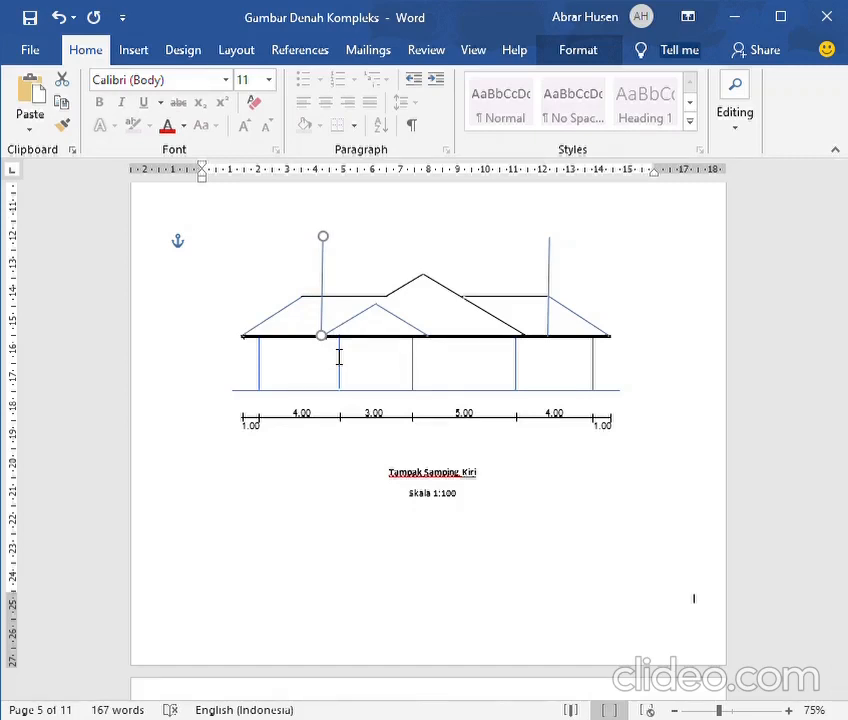
# Recolour the main roof's right slope blue in the left side elevation and delete the guide line at the right wing's ridge end
pyautogui.scroll(6, 248, 452)
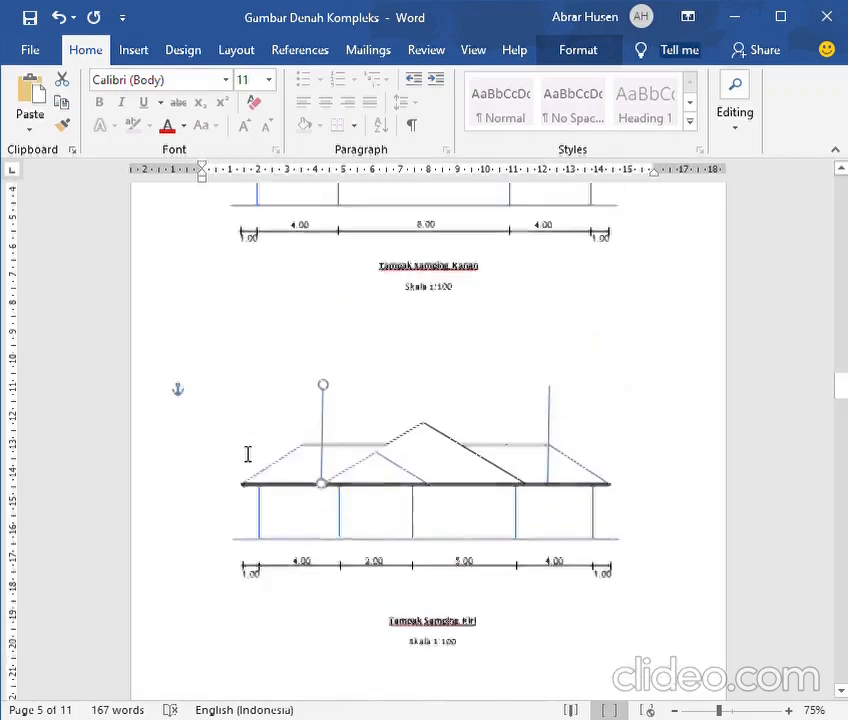
pyautogui.scroll(13, 248, 454)
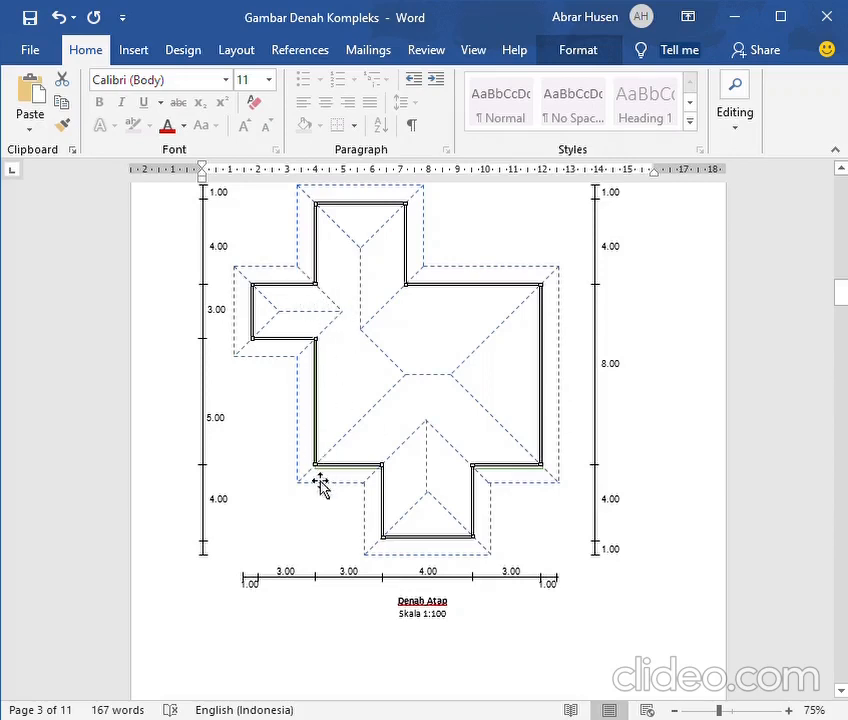
pyautogui.scroll(-15, 320, 490)
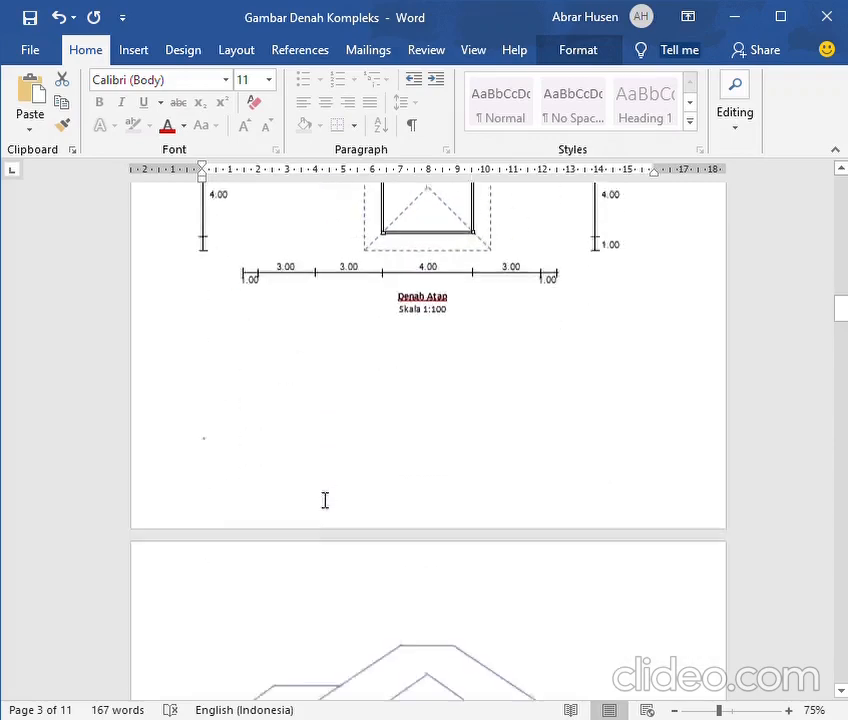
pyautogui.scroll(-18, 308, 488)
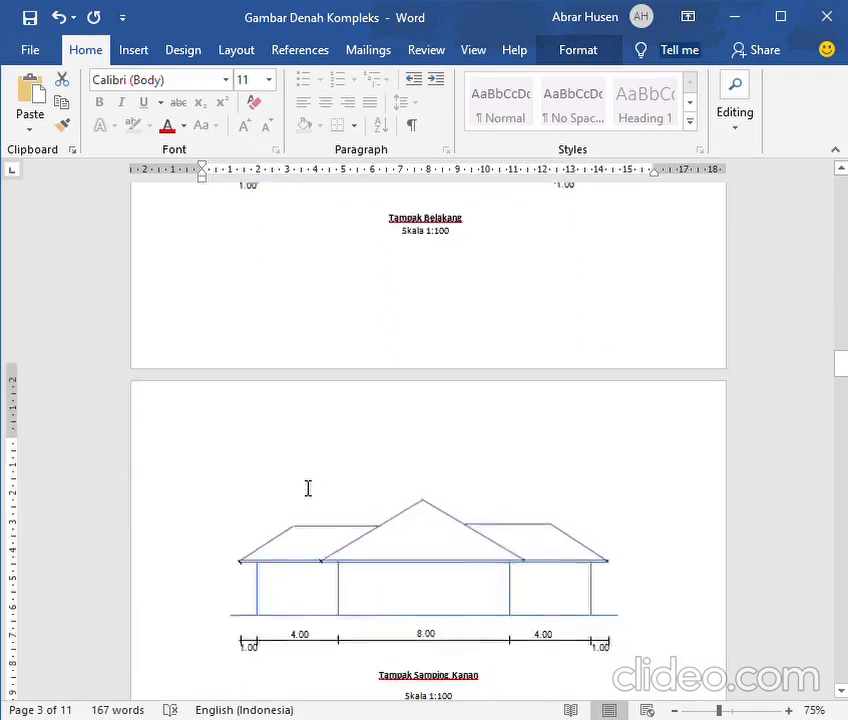
pyautogui.scroll(-3, 305, 483)
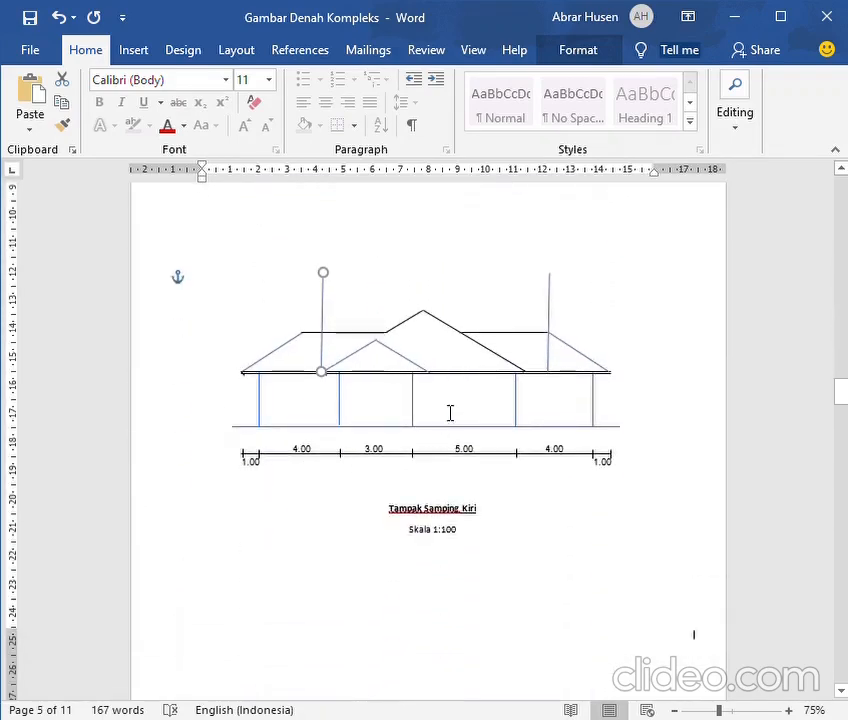
pyautogui.click(502, 362)
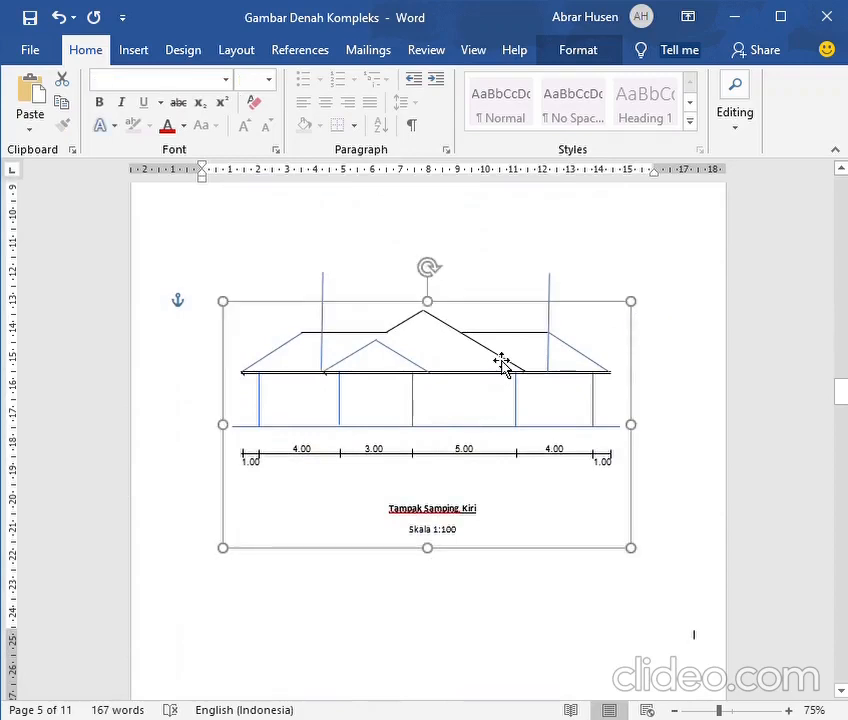
pyautogui.click(502, 361)
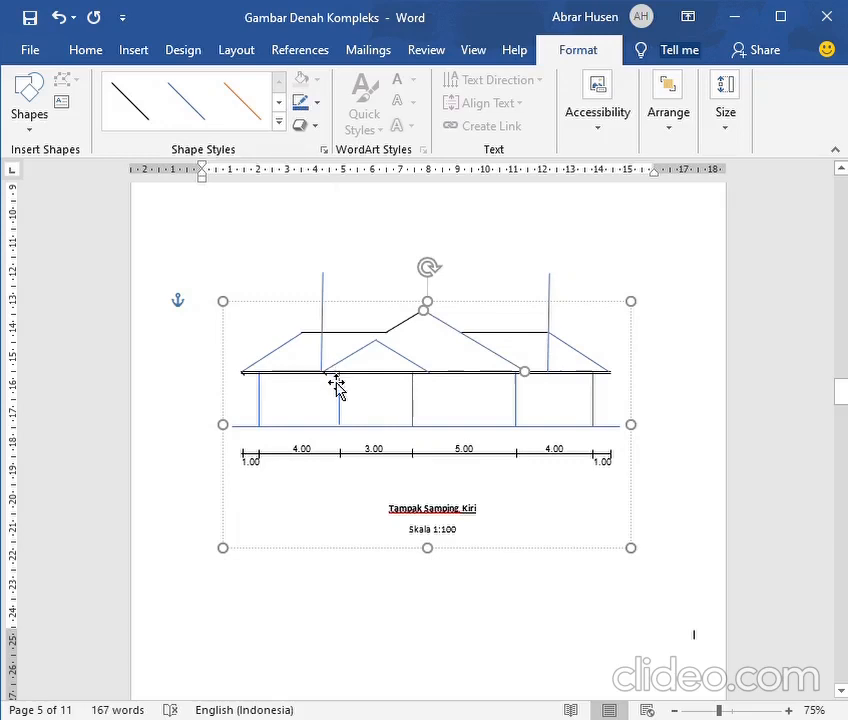
pyautogui.click(557, 303)
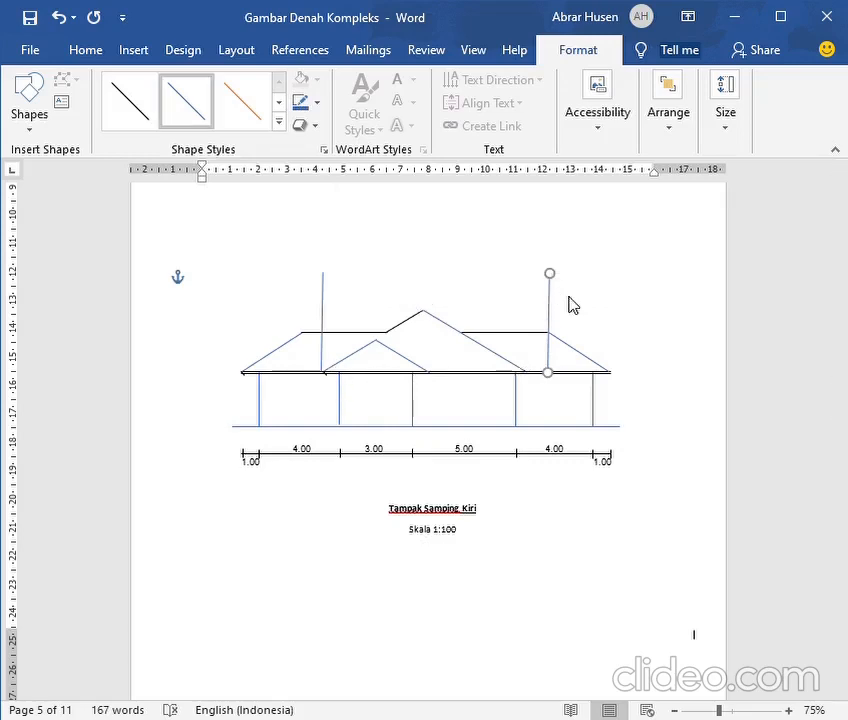
pyautogui.press('Delete')
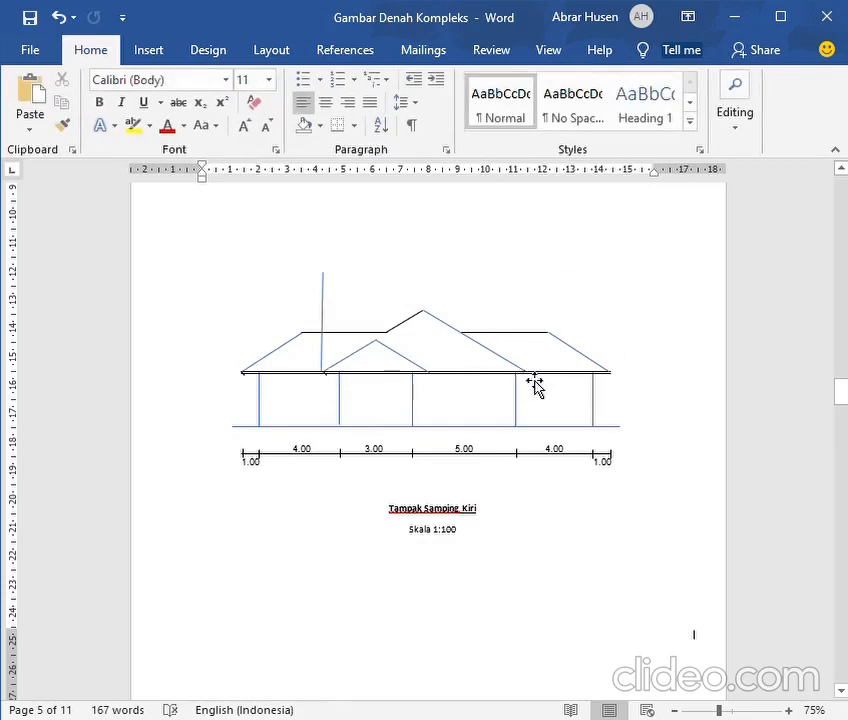
# Extend the small gable's left sloping line up to the main roof's peak
pyautogui.click(340, 378)
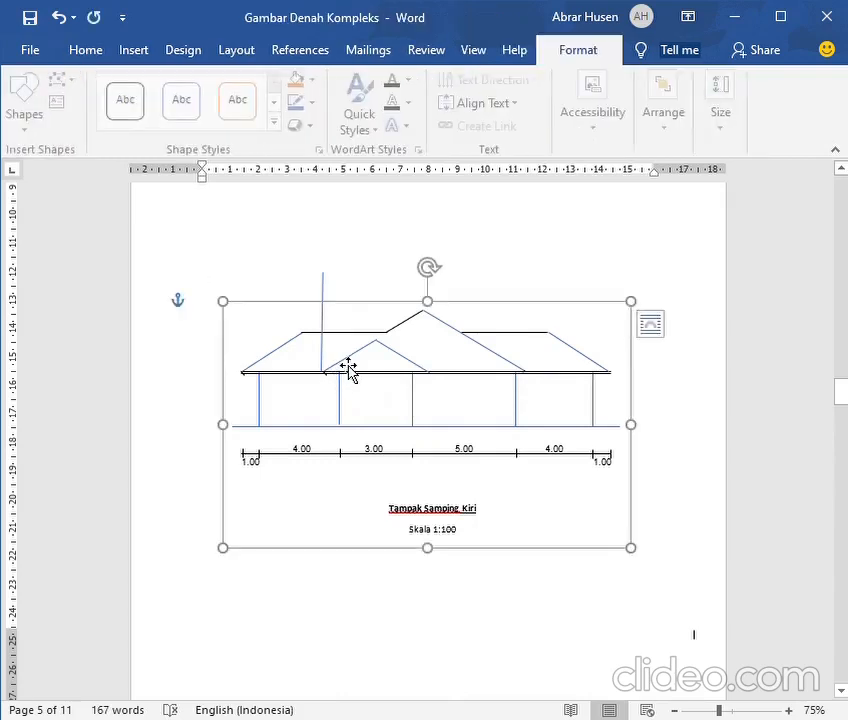
pyautogui.click(362, 352)
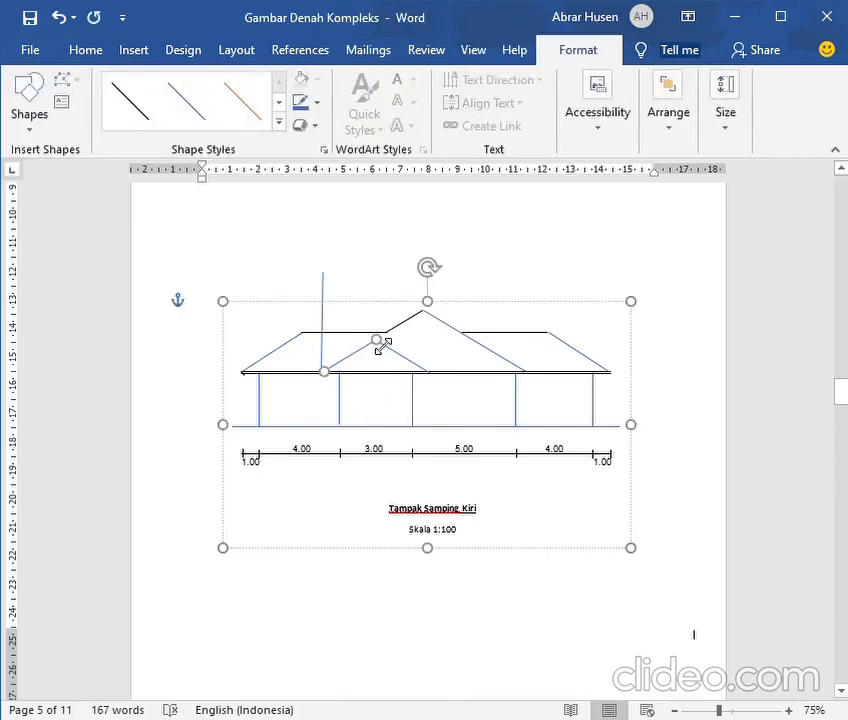
pyautogui.moveTo(381, 344); pyautogui.dragTo(440, 323)
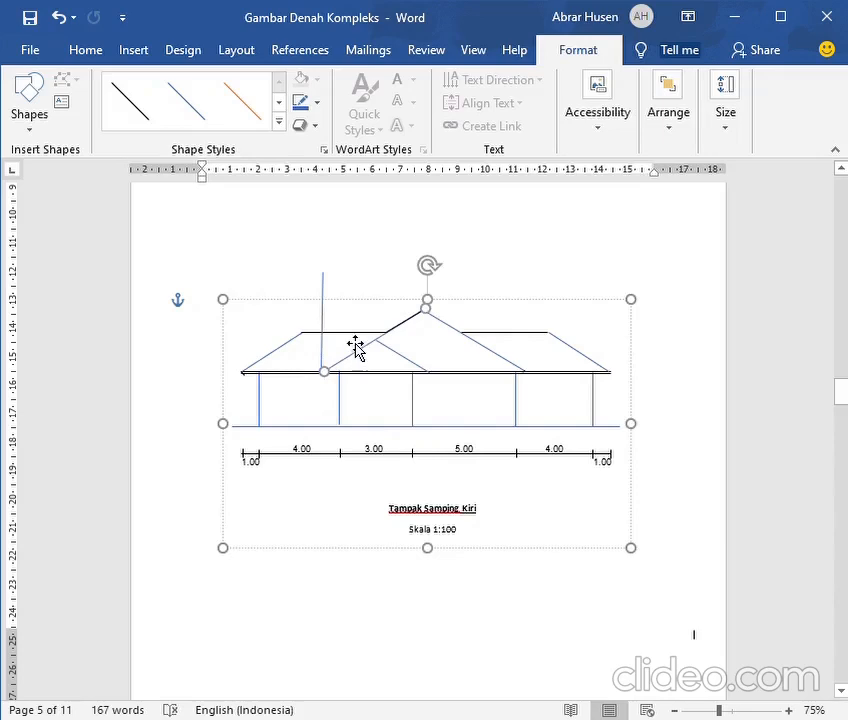
# Recolour the horizontal ridge lines of the left and right wings blue in the left side elevation
pyautogui.click(356, 341)
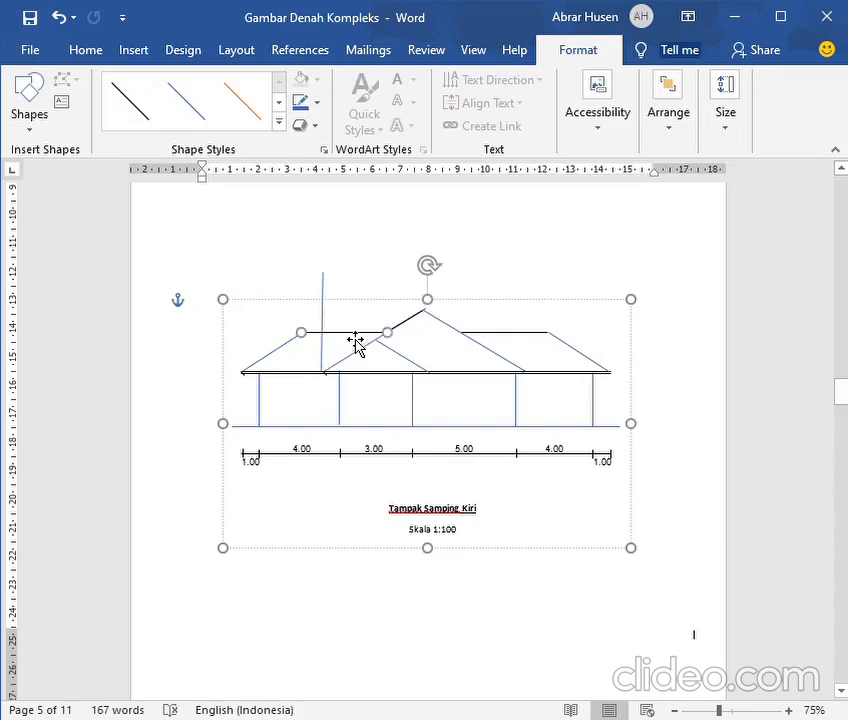
pyautogui.click(300, 104)
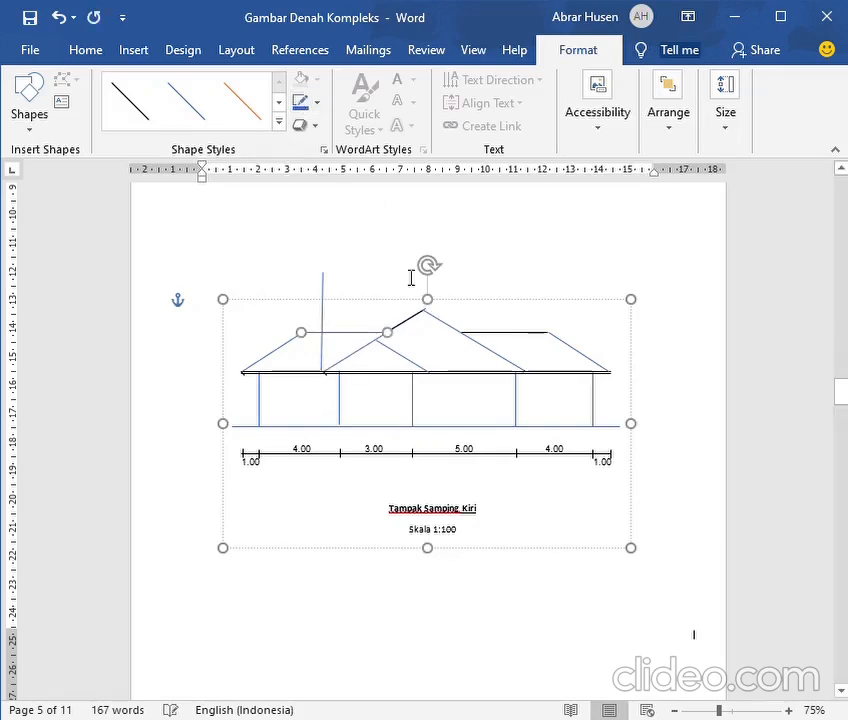
pyautogui.click(500, 345)
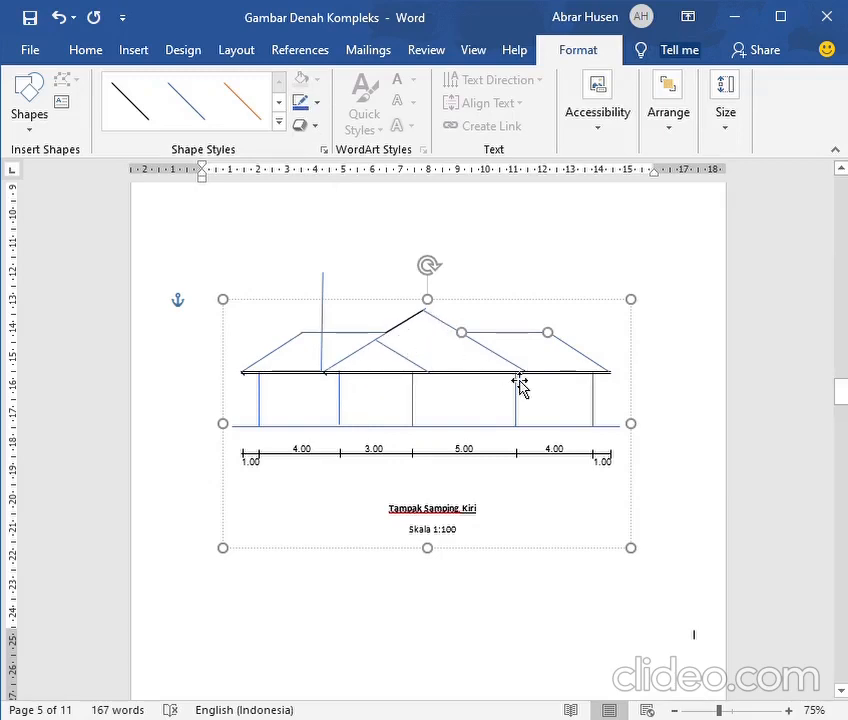
# Check the main roof's hips on the roof plan (Denah Atap) and delete the sloping line from the left eave to the main peak
pyautogui.scroll(15, 534, 381)
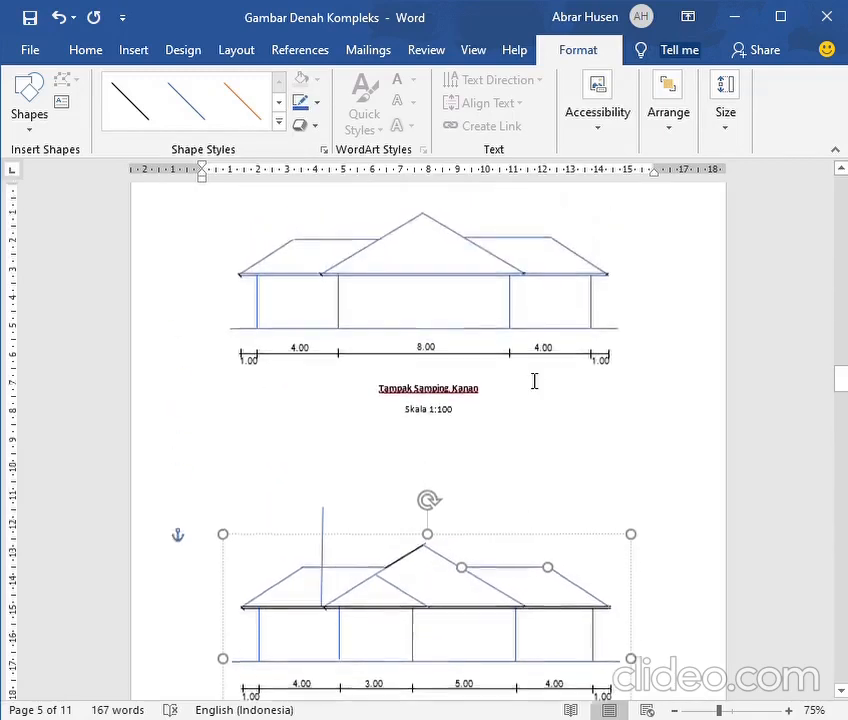
pyautogui.scroll(15, 534, 381)
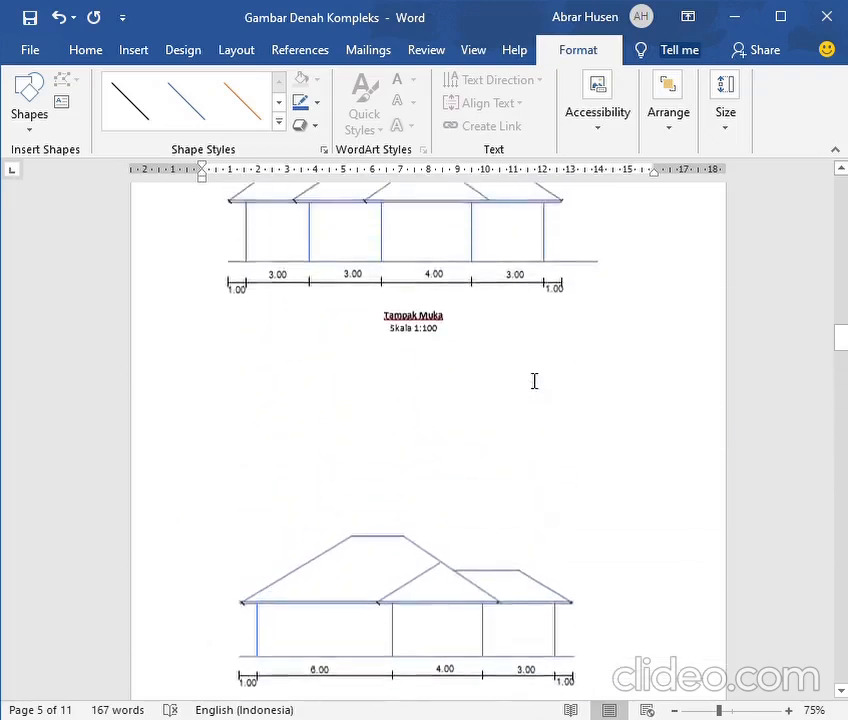
pyautogui.scroll(7, 534, 381)
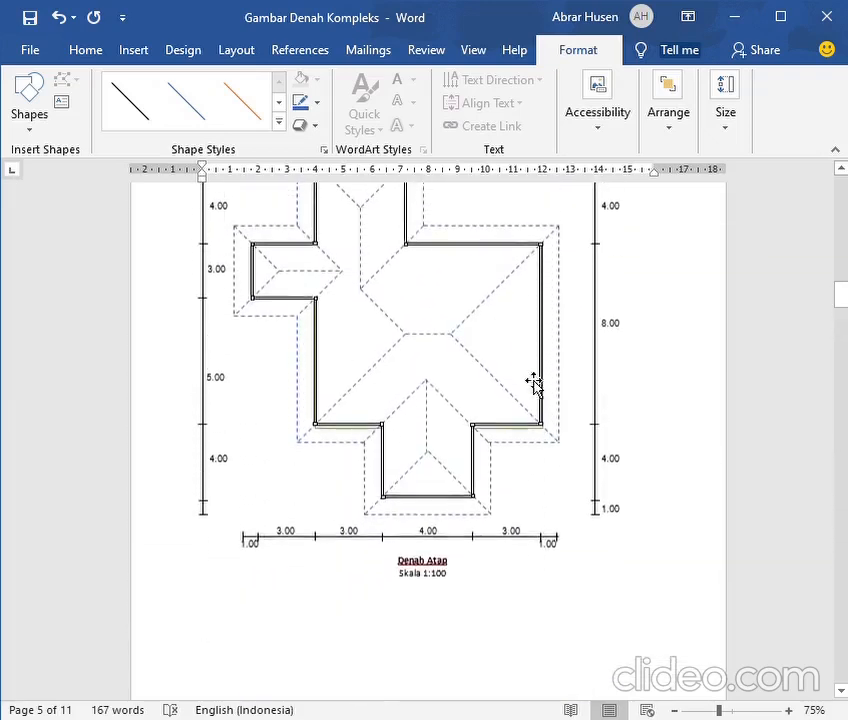
pyautogui.scroll(2, 390, 364)
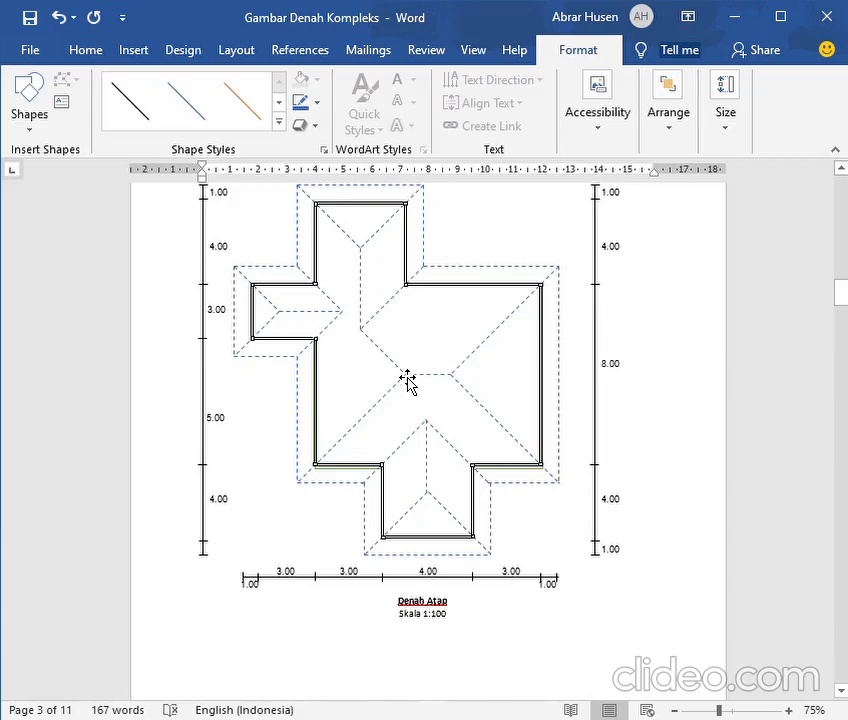
pyautogui.scroll(-12, 407, 381)
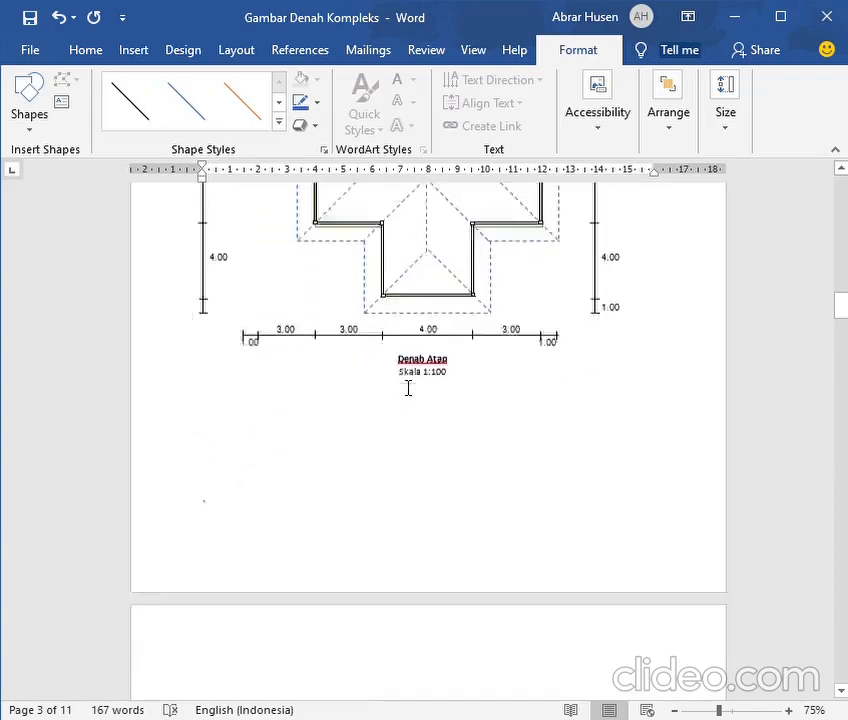
pyautogui.scroll(-15, 397, 395)
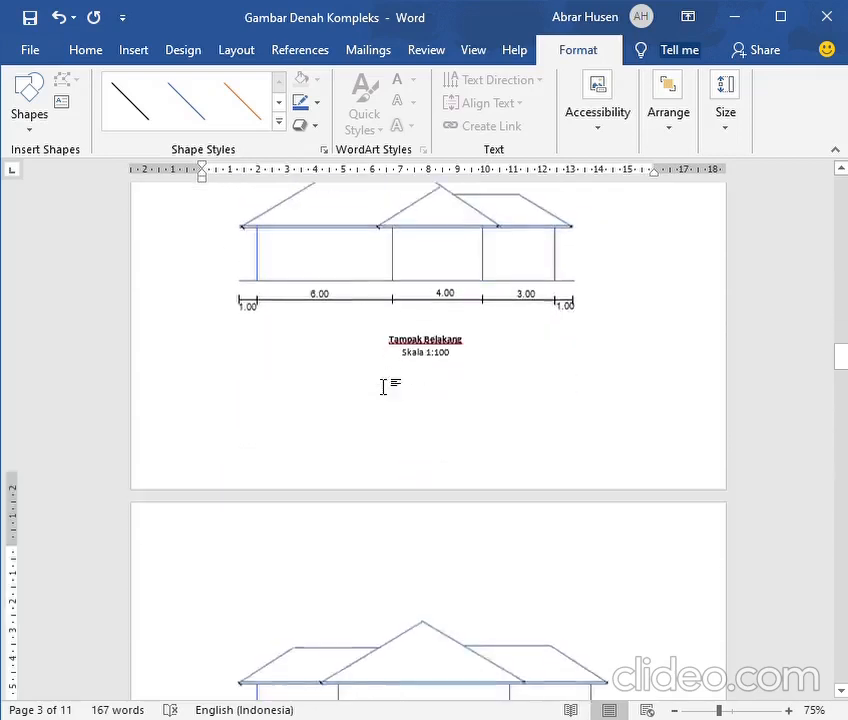
pyautogui.scroll(-3, 388, 388)
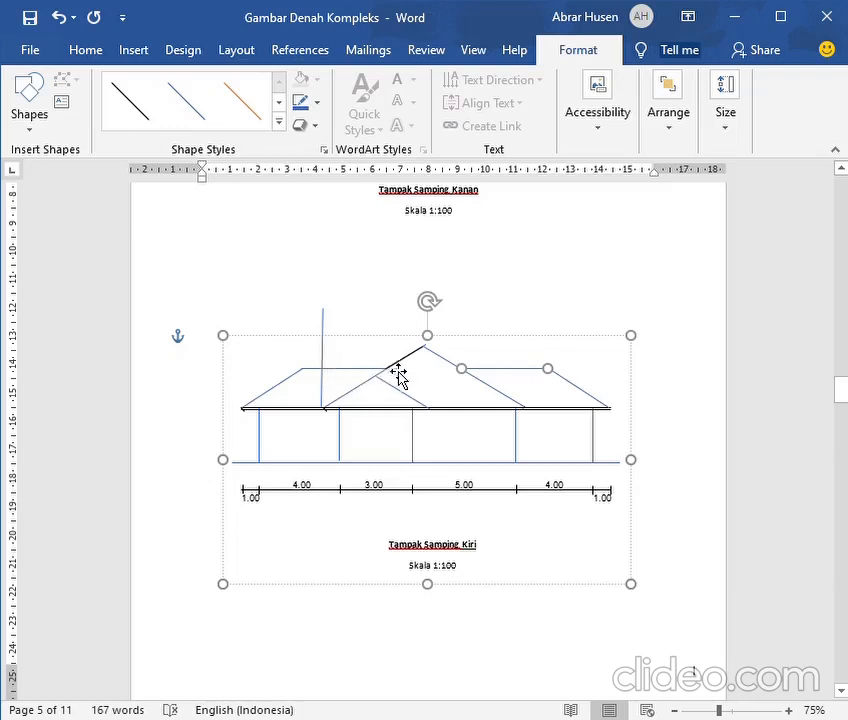
pyautogui.click(370, 391)
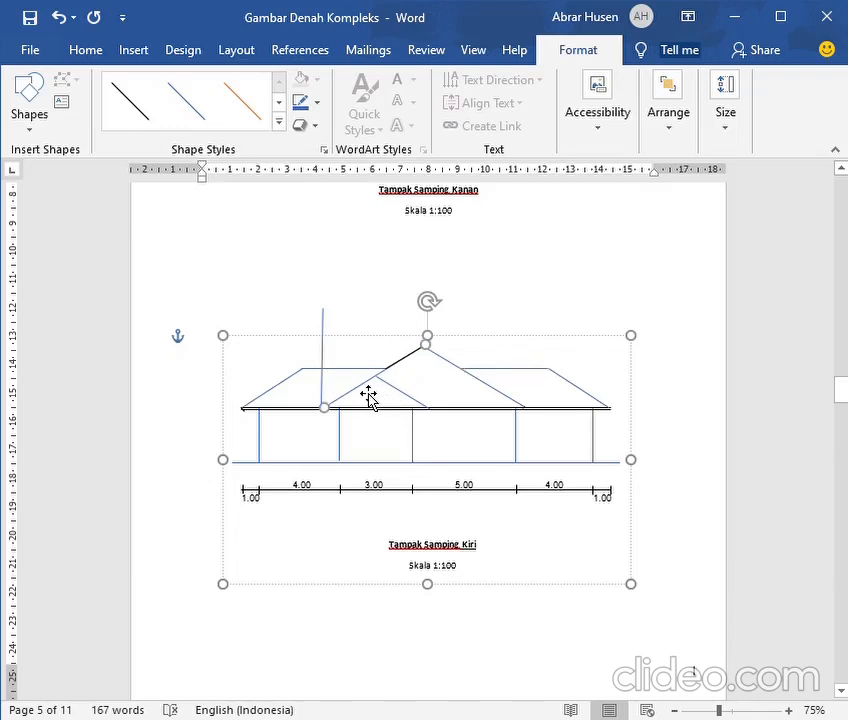
pyautogui.press('Delete')
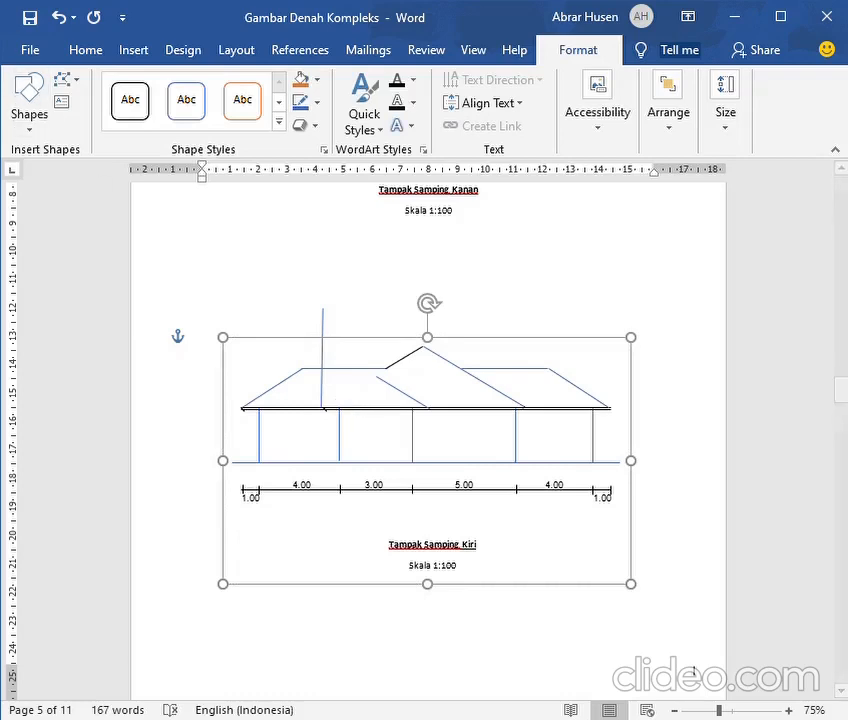
# Restore the deleted sloping line in the left side elevation and shorten its upper end back to the small gable's peak
pyautogui.click(58, 27)
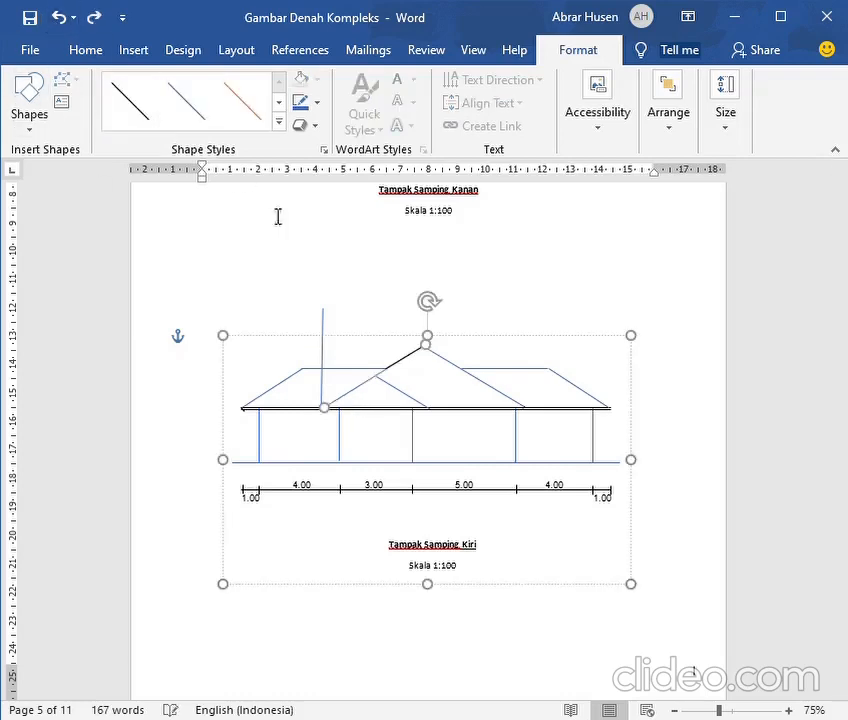
pyautogui.moveTo(432, 357)
pyautogui.mouseDown()
pyautogui.moveTo(440, 400)
pyautogui.moveTo(402, 383)
pyautogui.moveTo(391, 391)
pyautogui.mouseUp()
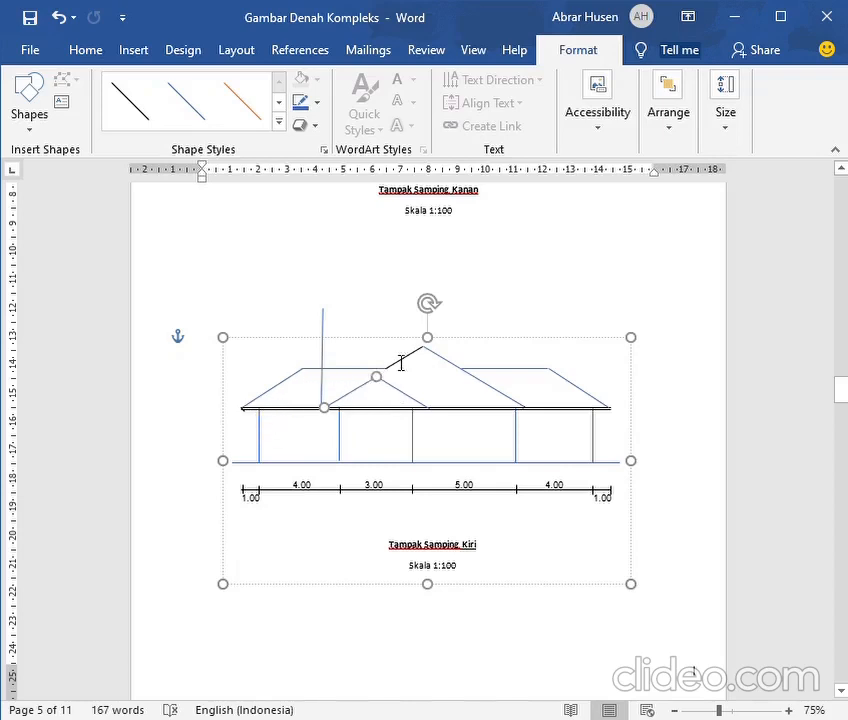
# Compare with the roof plan (Denah Atap) and recolour the main roof's short black left slope blue in the left side elevation
pyautogui.scroll(20, 378, 386)
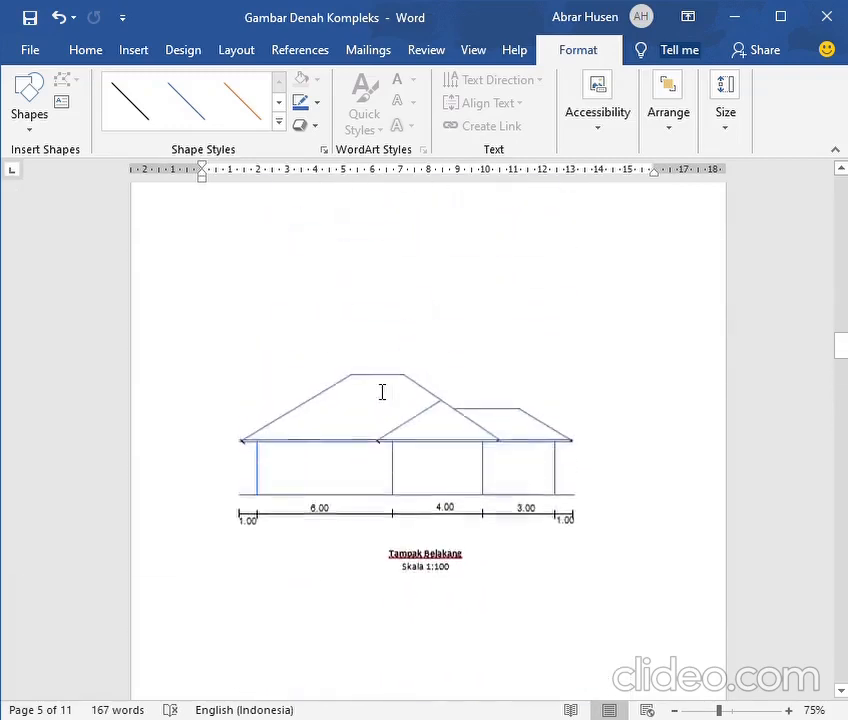
pyautogui.scroll(20, 381, 396)
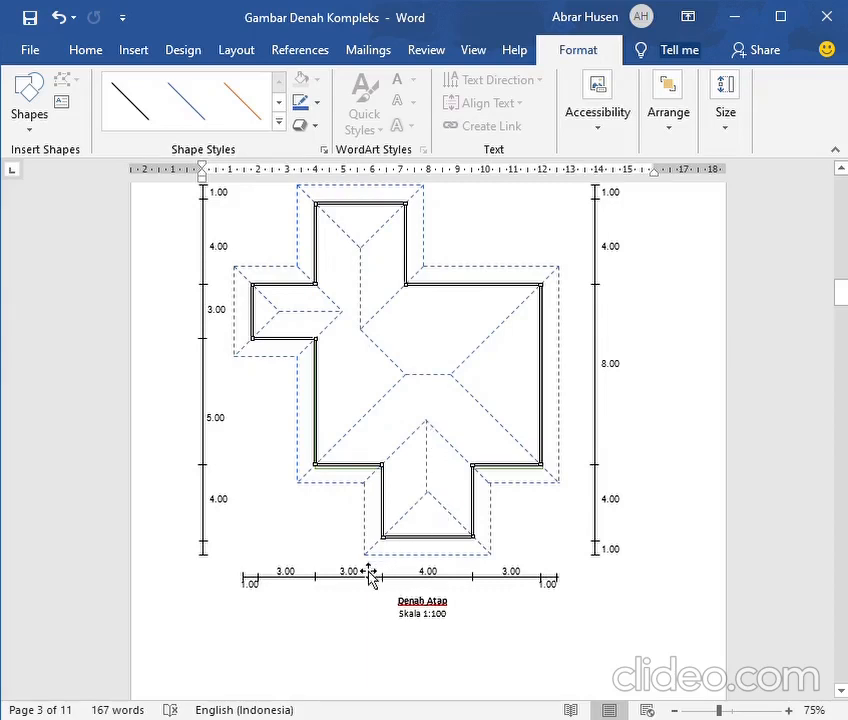
pyautogui.scroll(-6, 346, 450)
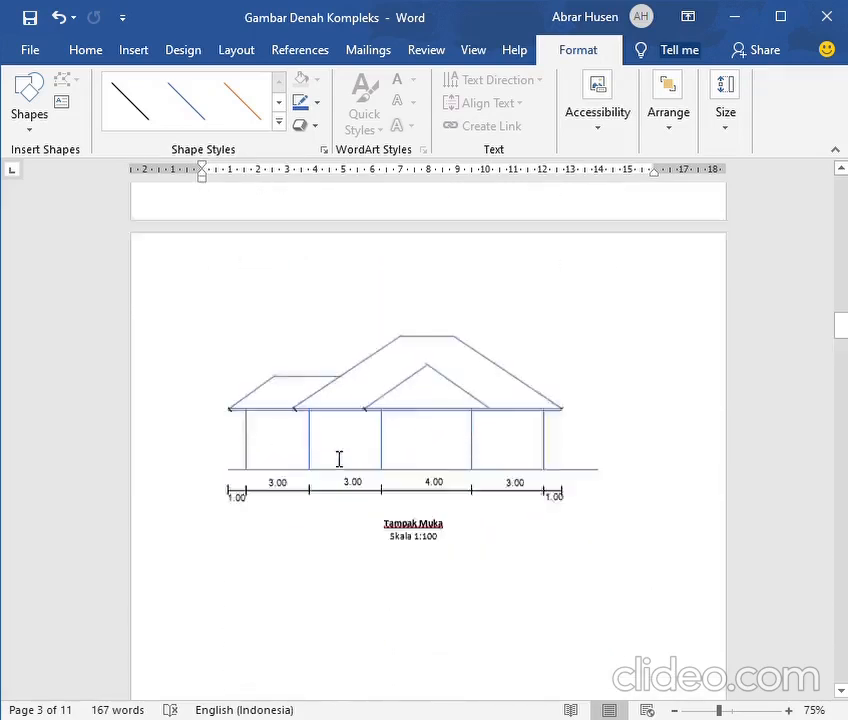
pyautogui.scroll(-10, 339, 459)
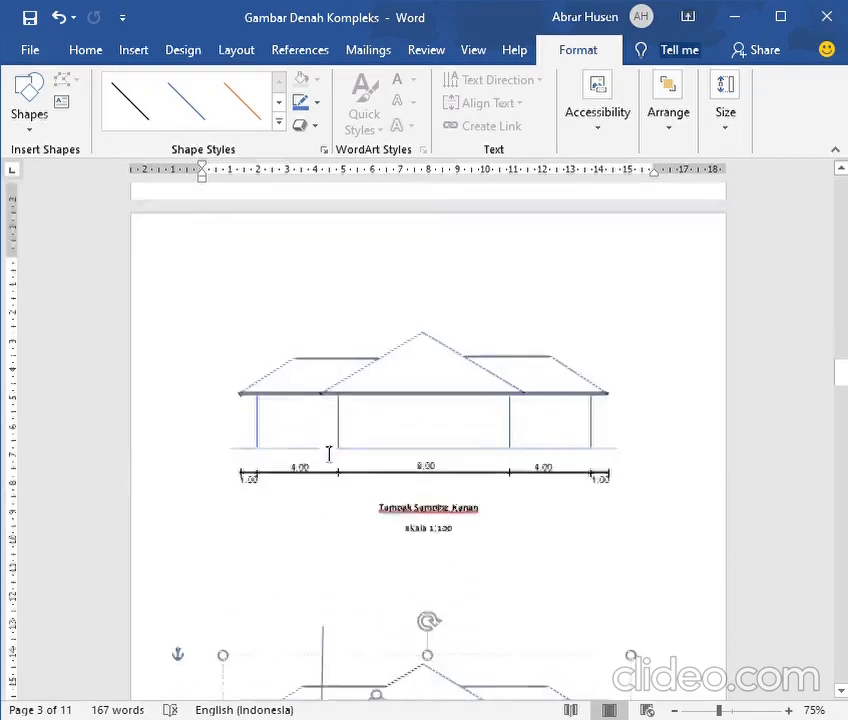
pyautogui.scroll(-3, 329, 455)
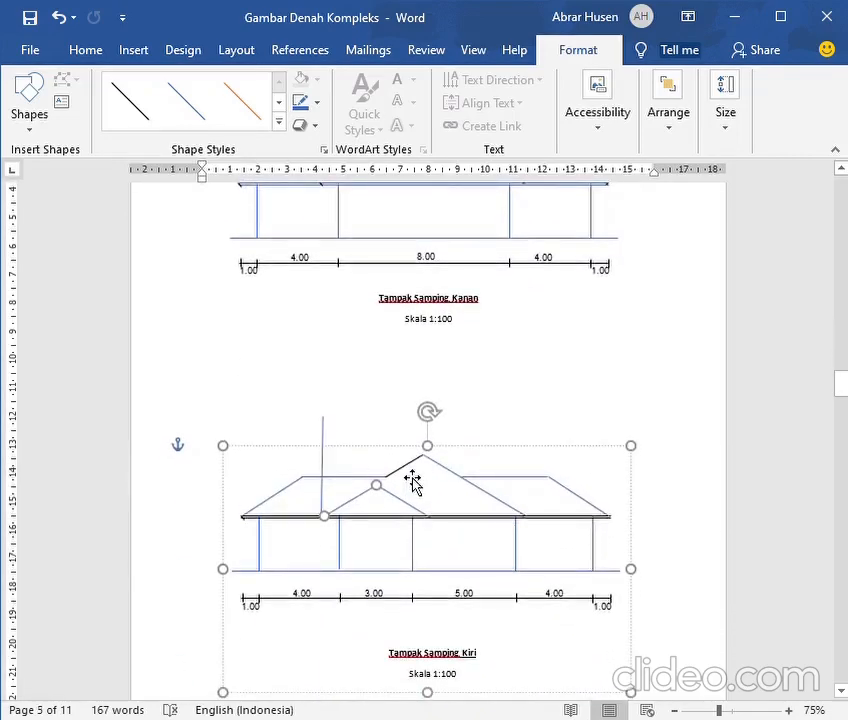
pyautogui.click(412, 480)
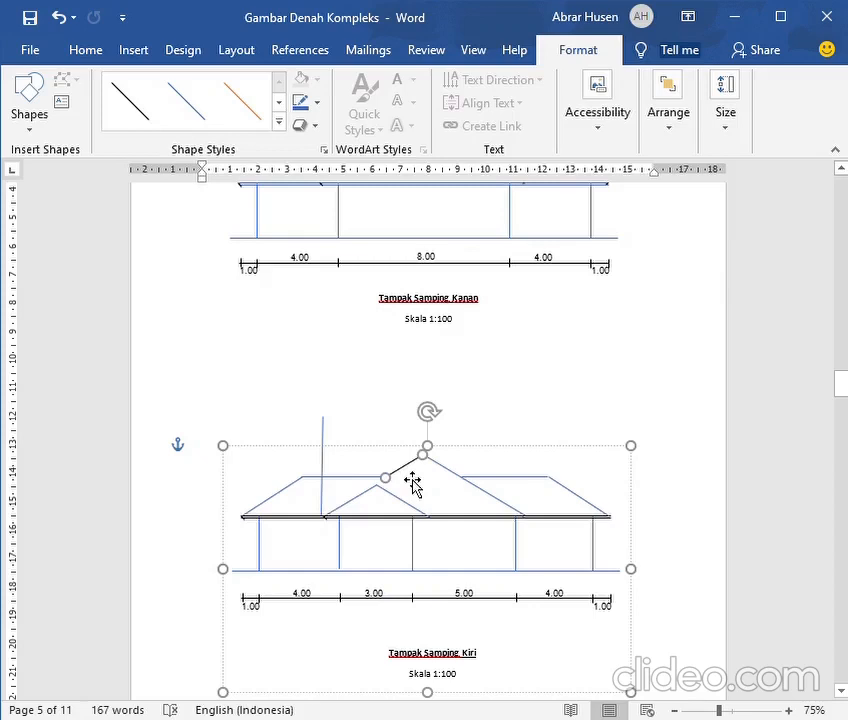
pyautogui.click(299, 101)
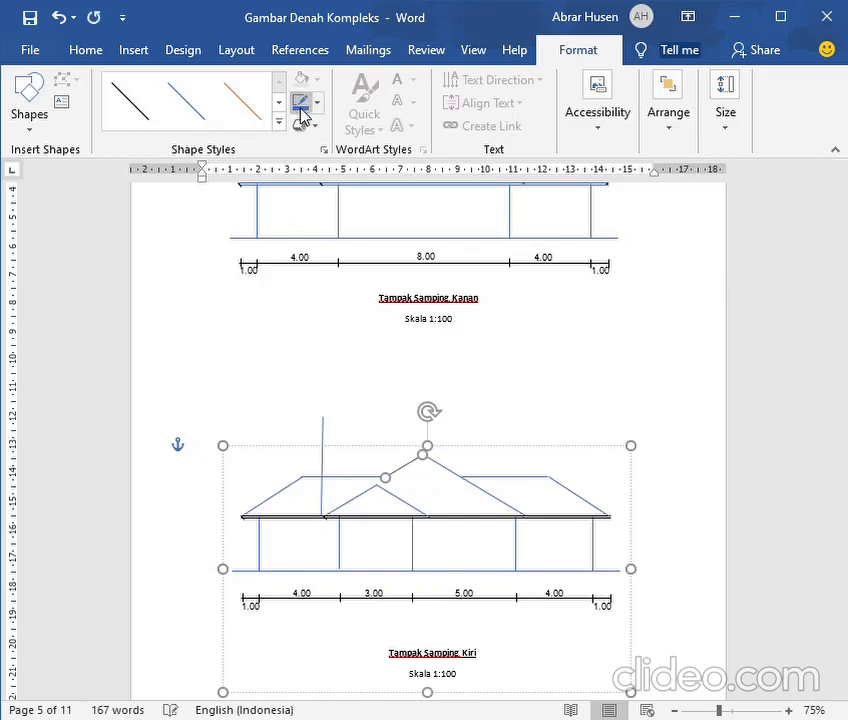
# Delete the vertical guide line at the small gable's left eave and recolour the long eave line blue in the left side elevation
pyautogui.click(331, 477)
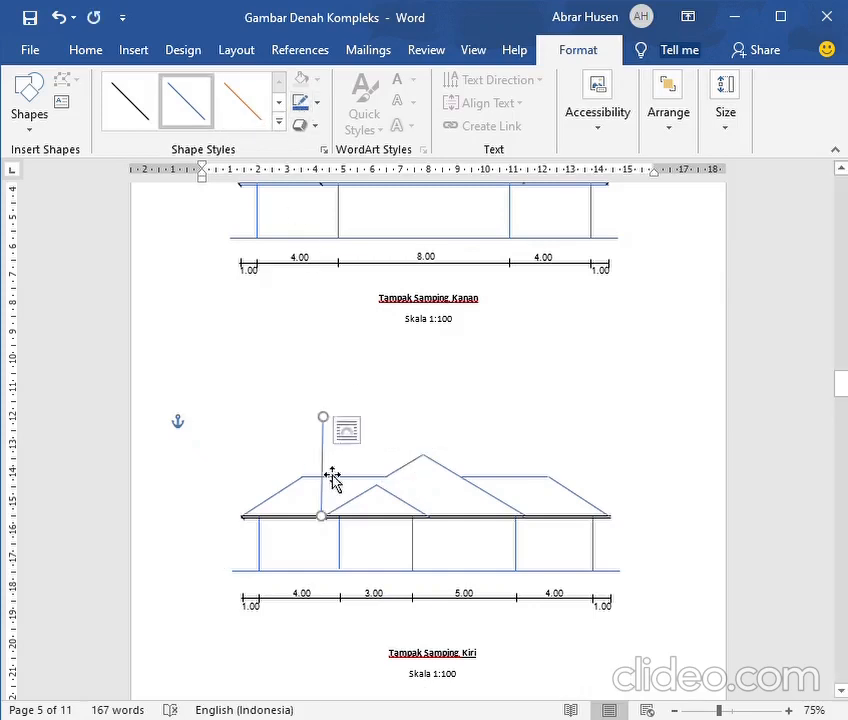
pyautogui.press('Delete')
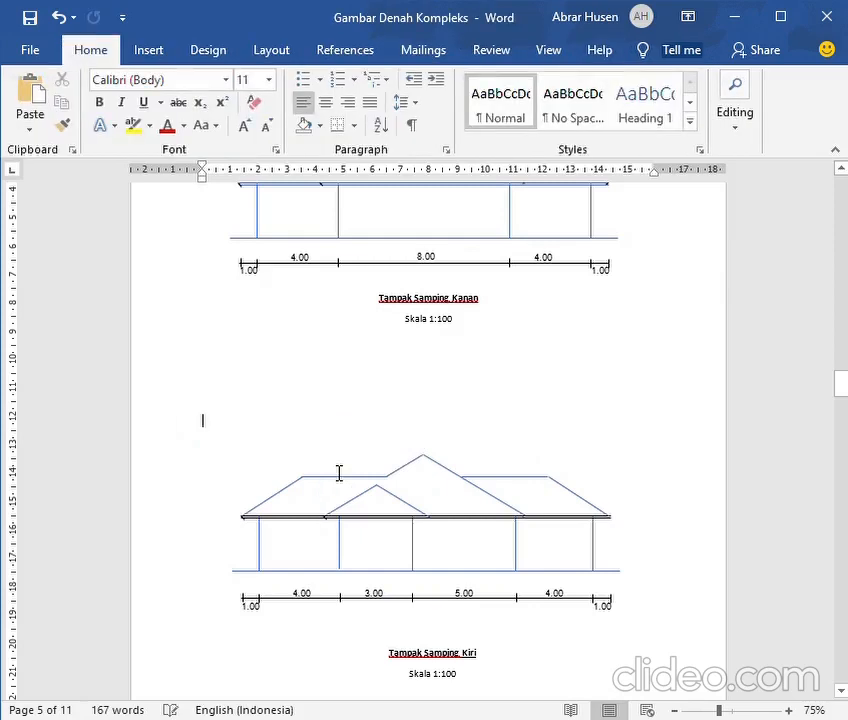
pyautogui.click(320, 530)
pyautogui.click(320, 528)
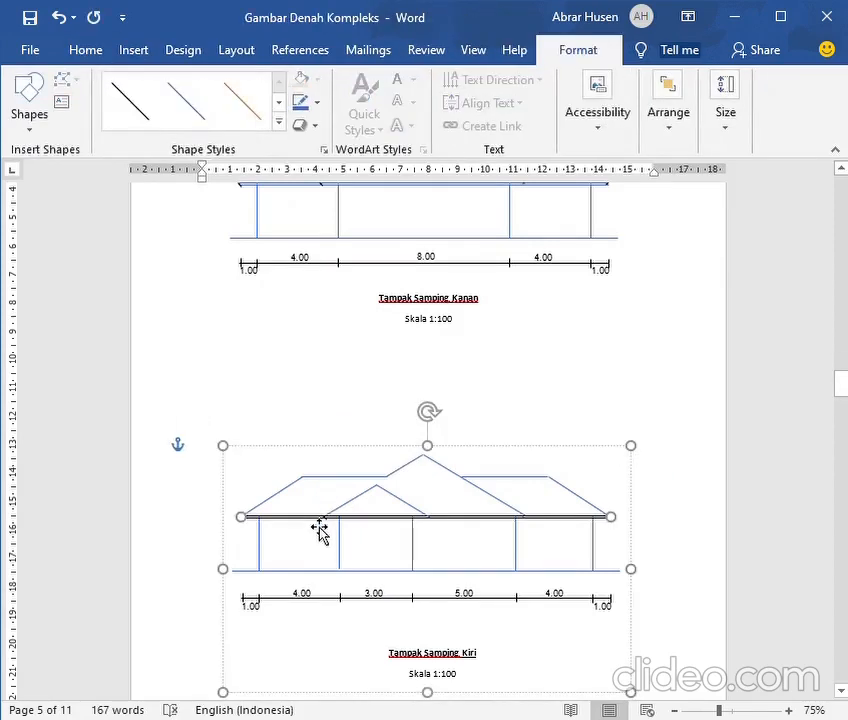
pyautogui.click(299, 104)
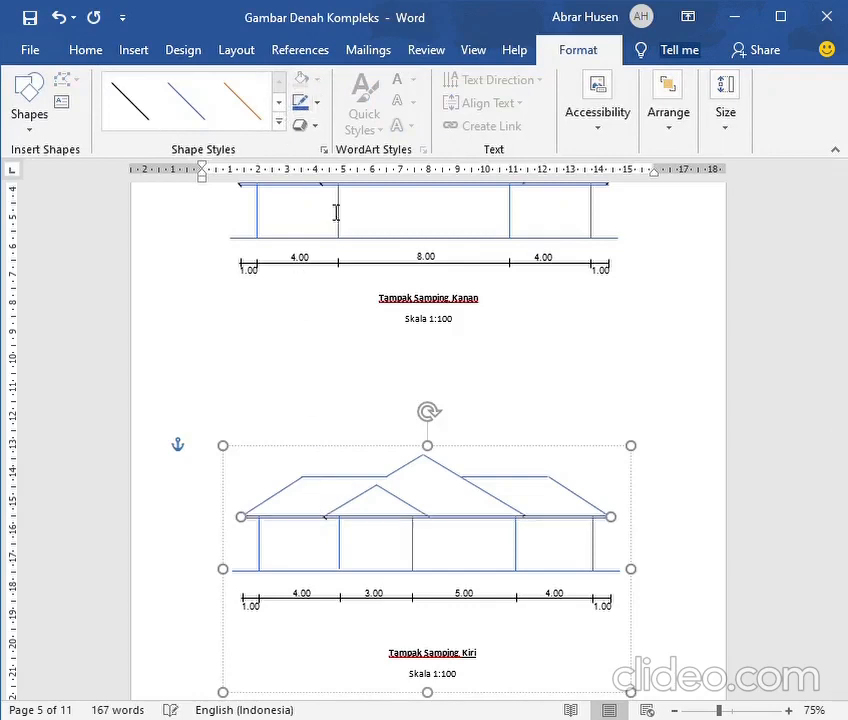